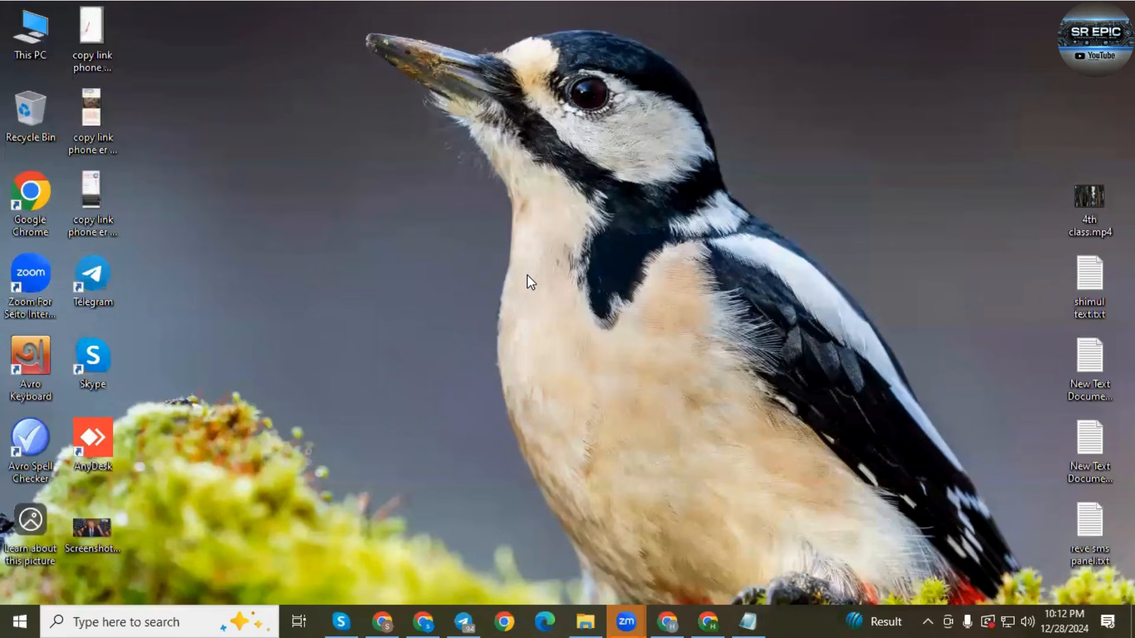
Open Chrome and go to the Gmail inbox, dismissing the chat prompt.
left_click(706, 620)
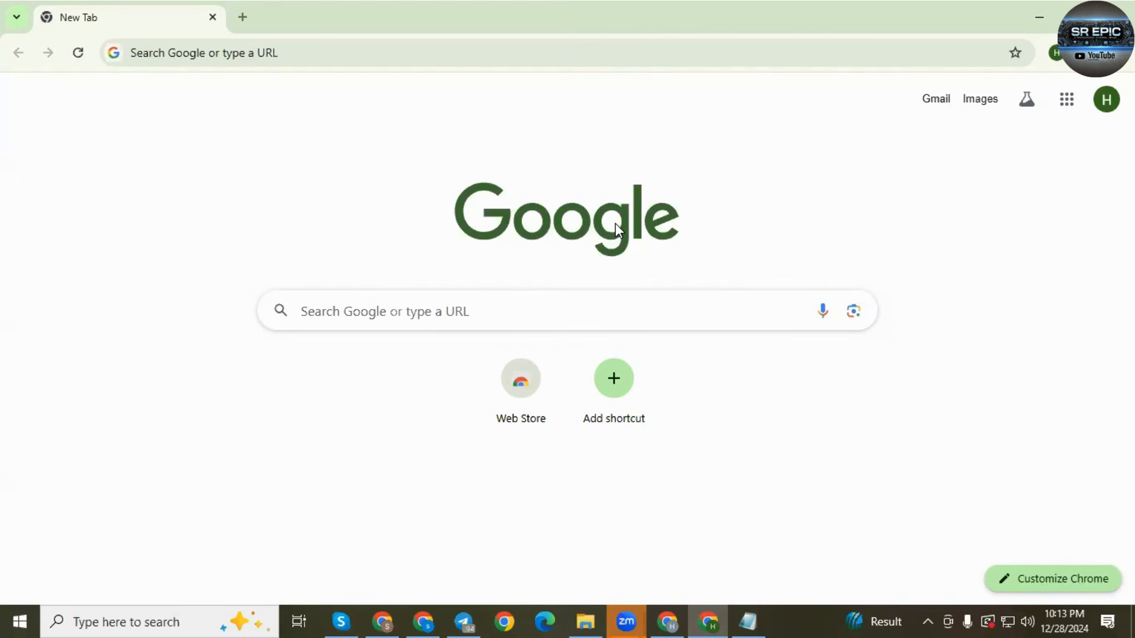
left_click(926, 106)
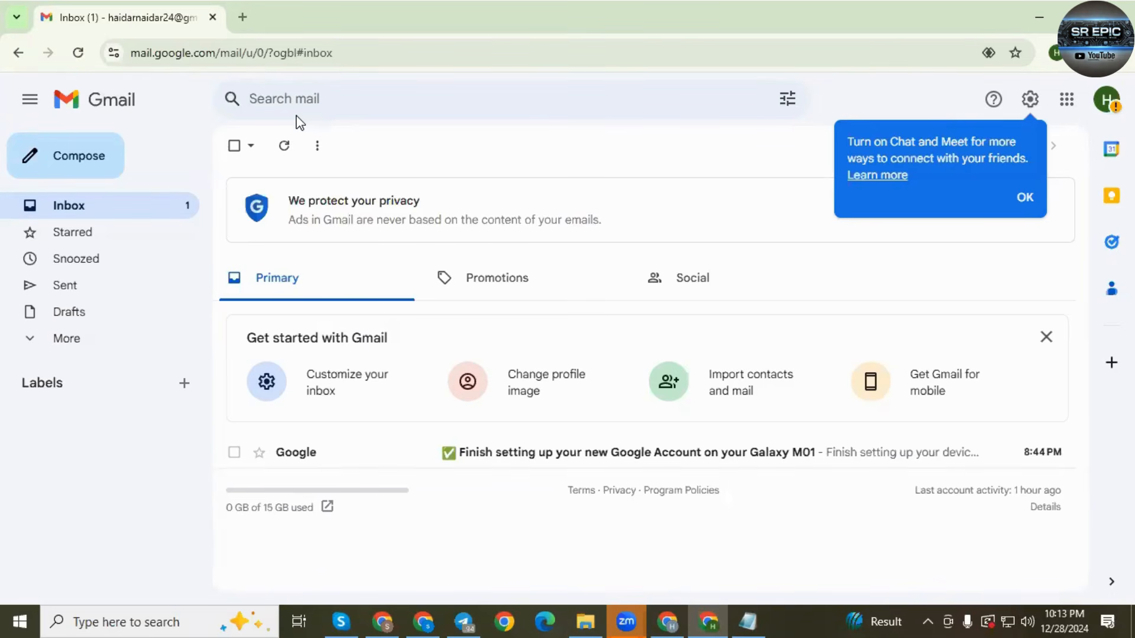
left_click(204, 114)
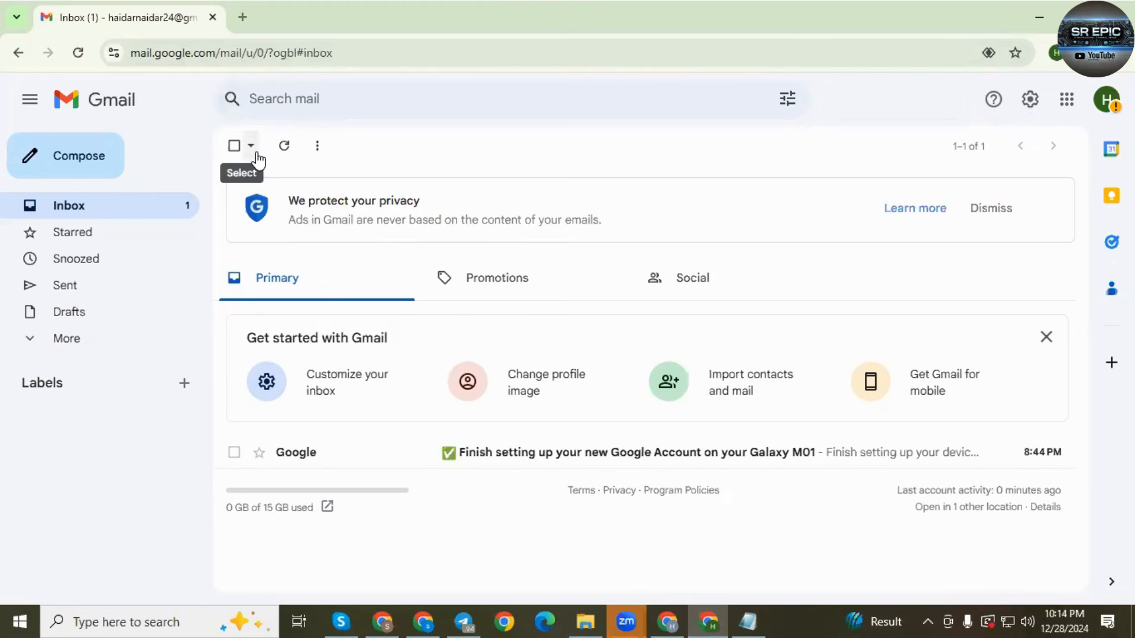
Open a new tab and go to blogger.com.
left_click(244, 17)
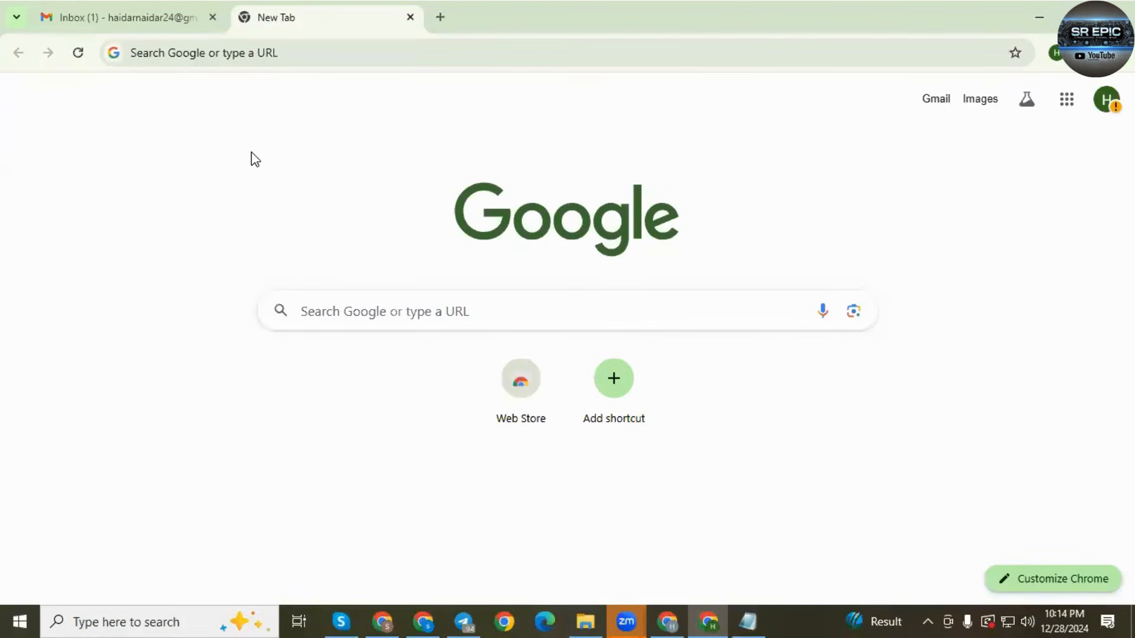
left_click(231, 56)
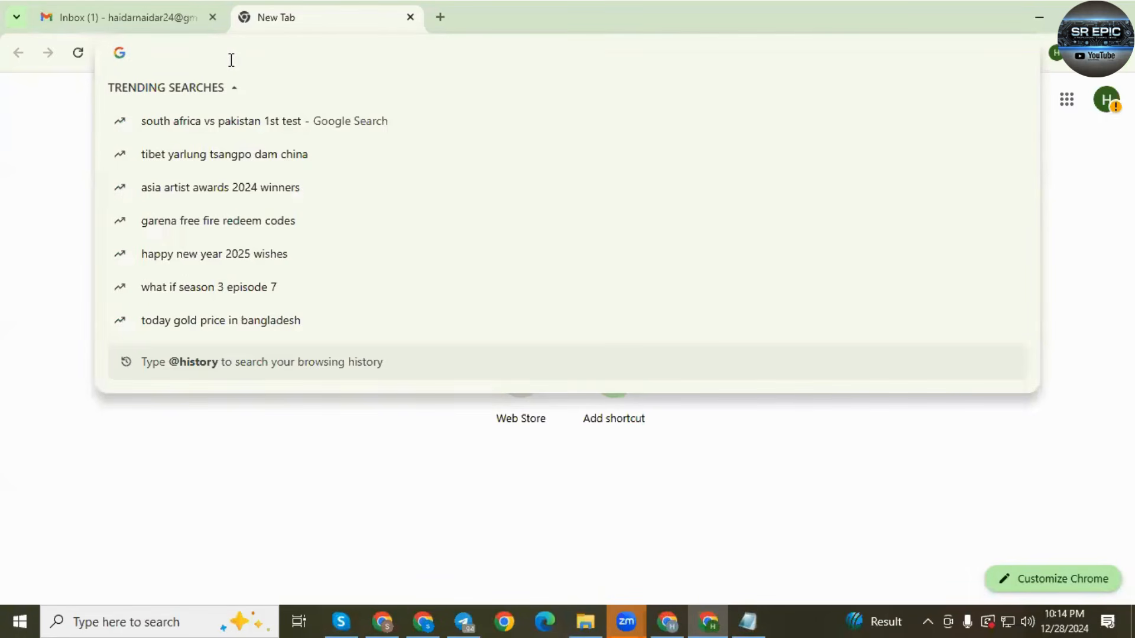
type("blo")
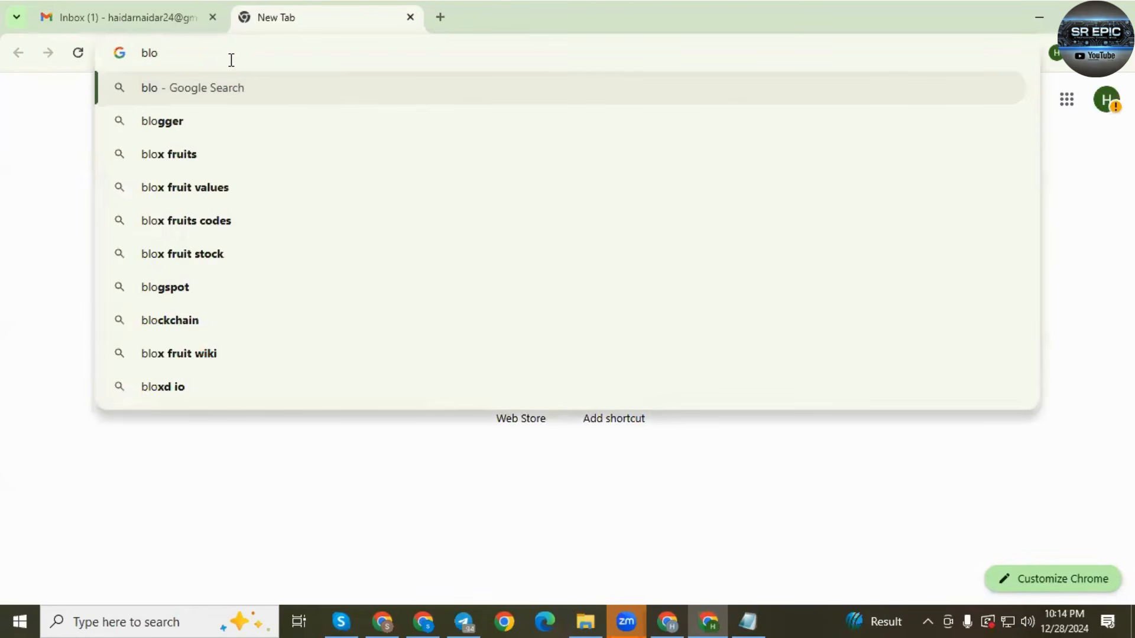
type("gger.com")
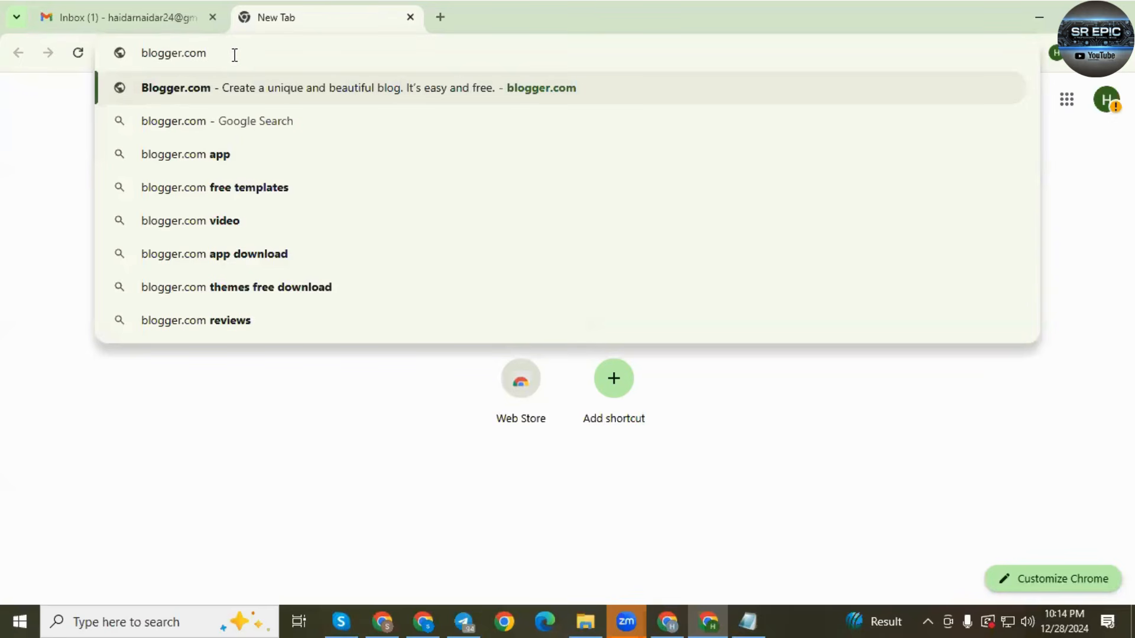
key("Return")
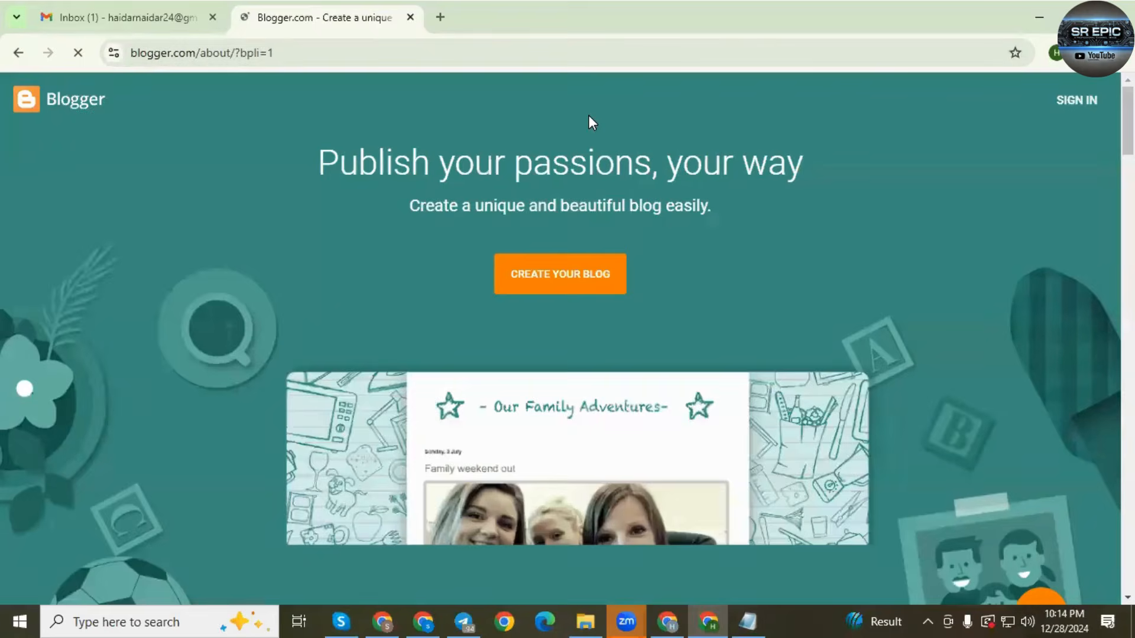
Open the developer tools on the page and switch to the responsive mobile device view.
right_click(588, 115)
left_click(666, 470)
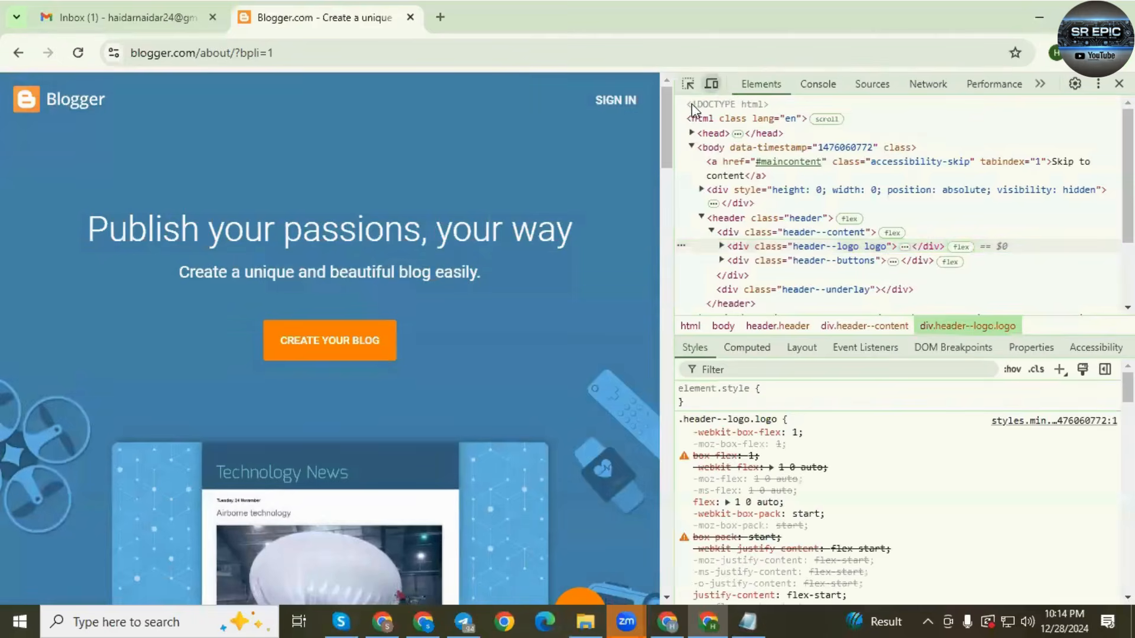
key("ctrl+shift+m")
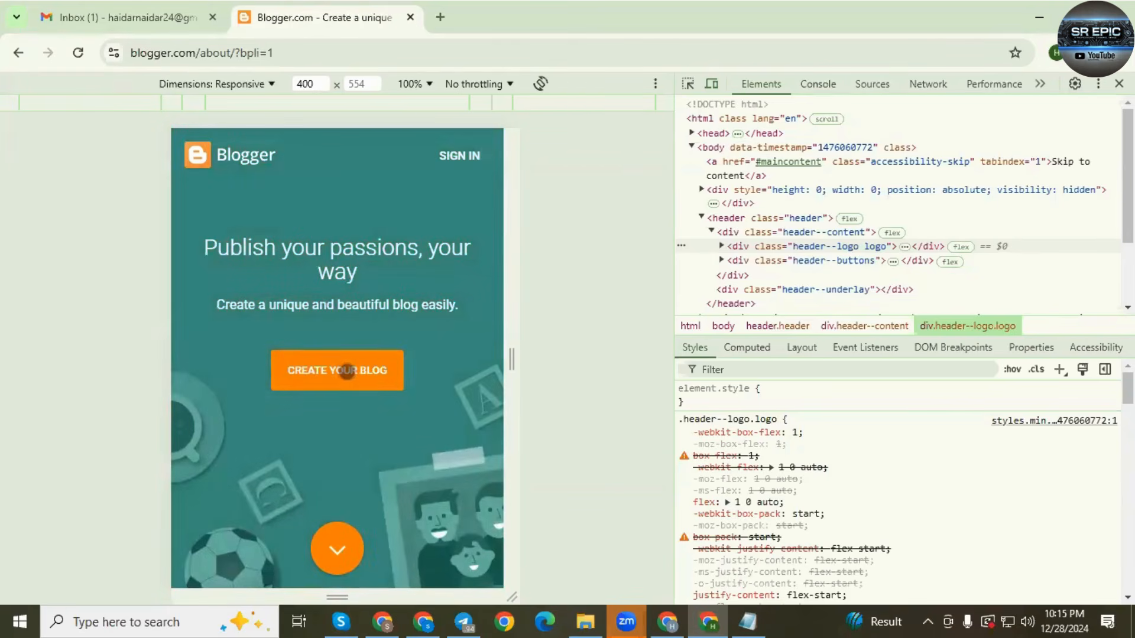
Start creating a blog and choose the signed-in Google account.
left_click(347, 371)
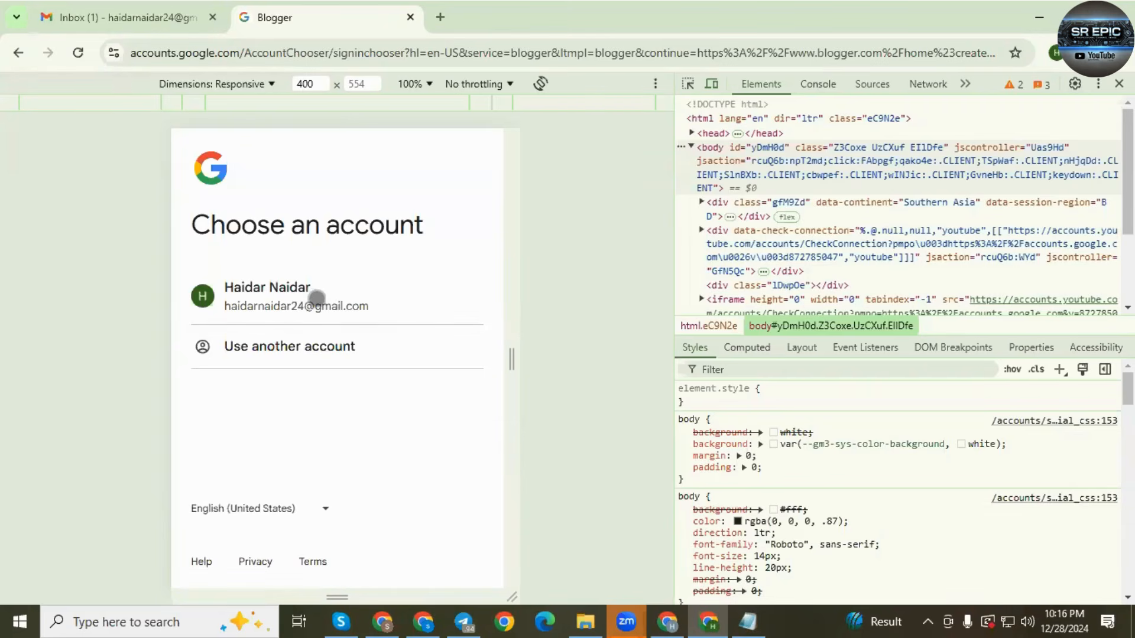
left_click(317, 297)
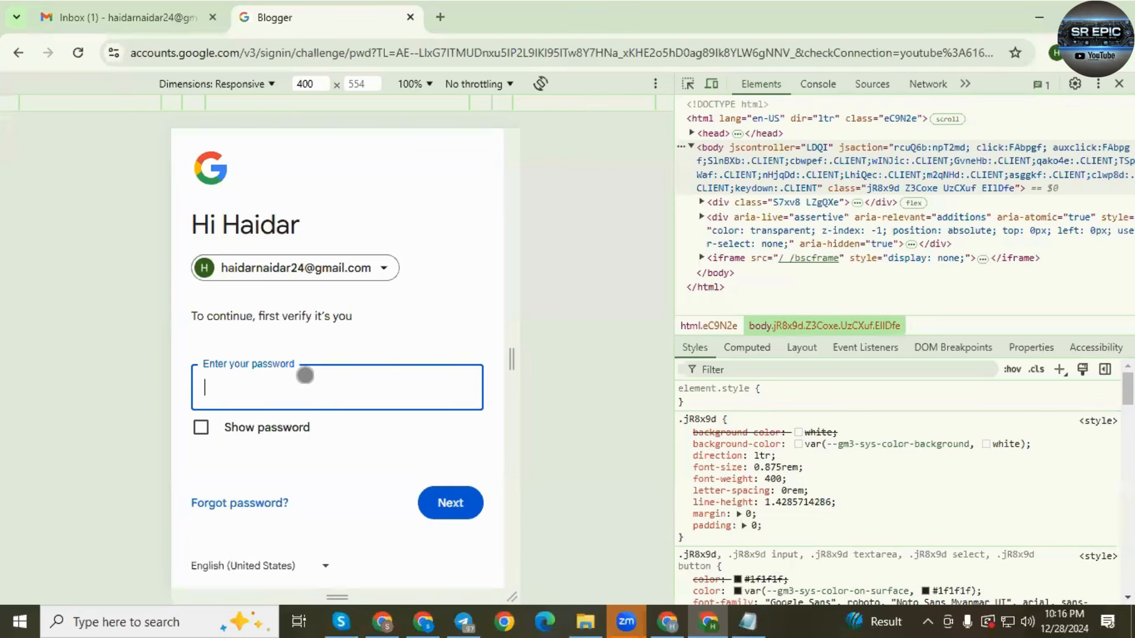
Enter the account password and continue the sign-in.
type("••••••••••")
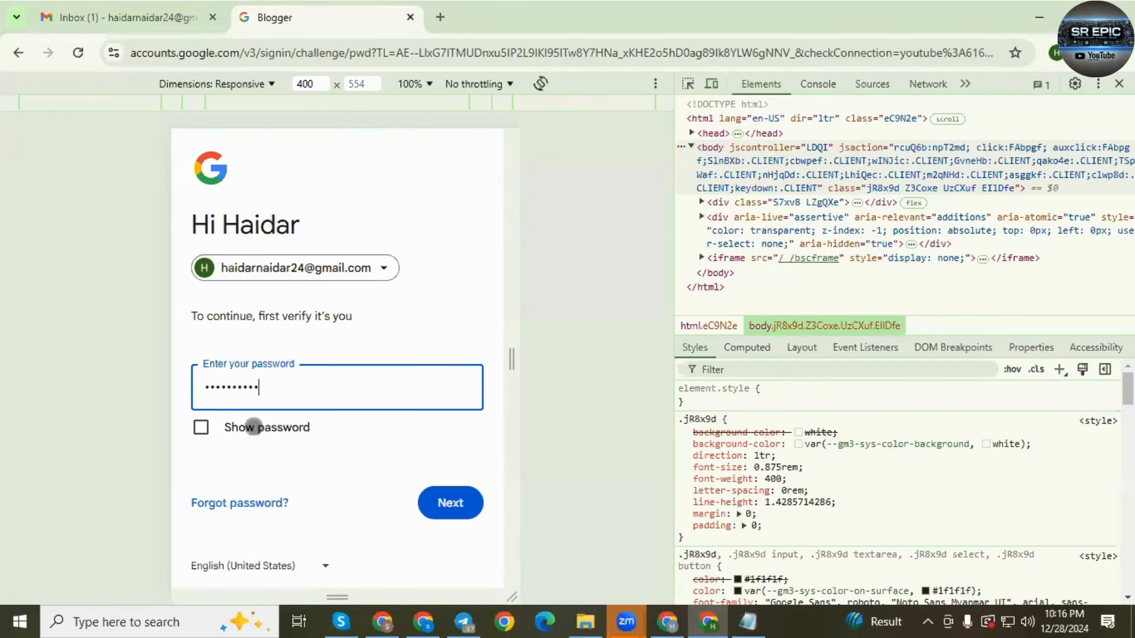
left_click(466, 503)
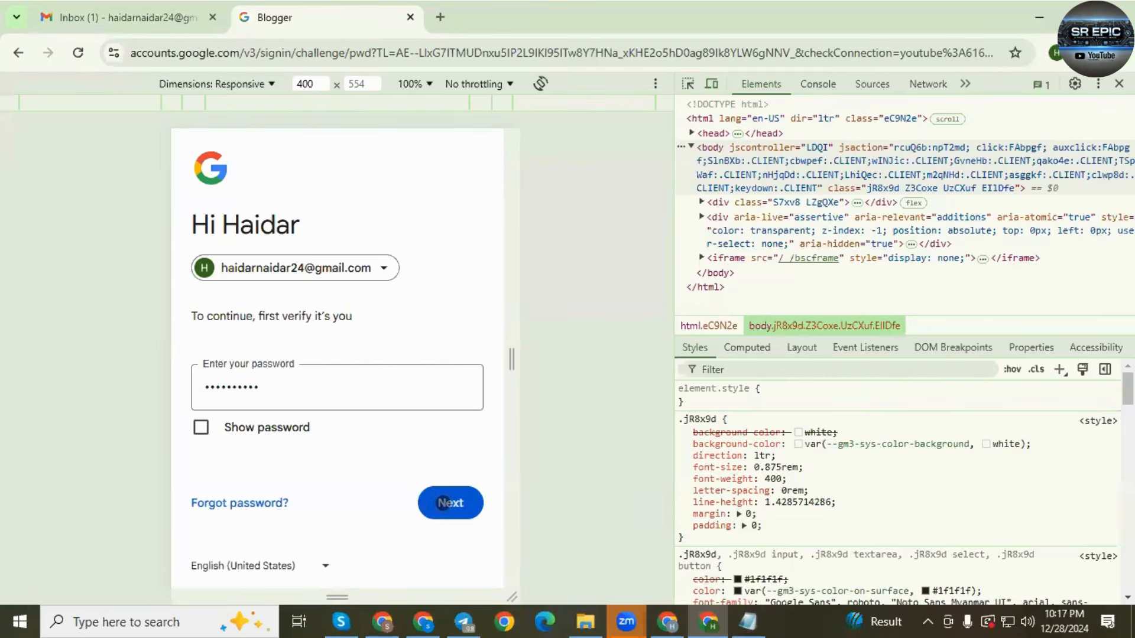
left_click(455, 503)
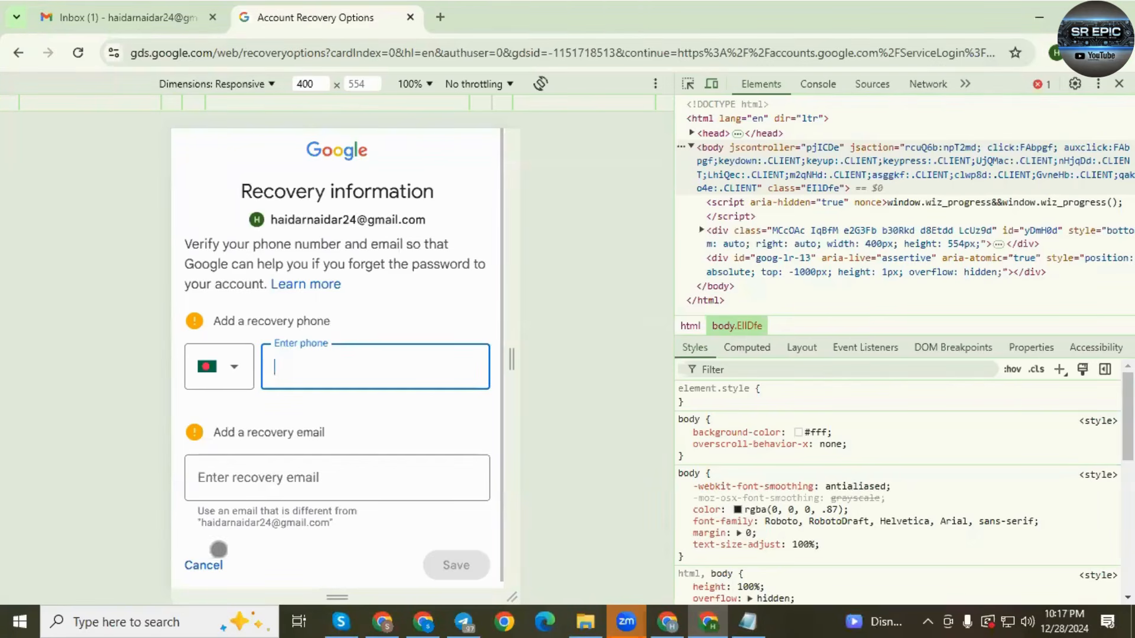
Skip adding recovery information and decline the account suggestions.
left_click(210, 566)
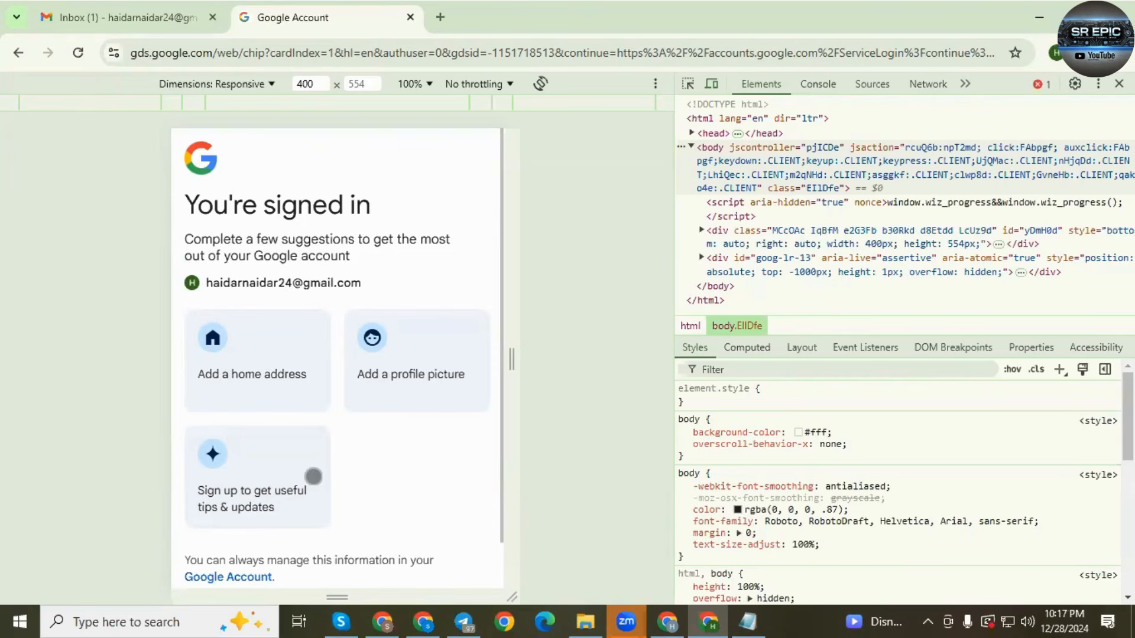
scroll(337, 452, "down", 1)
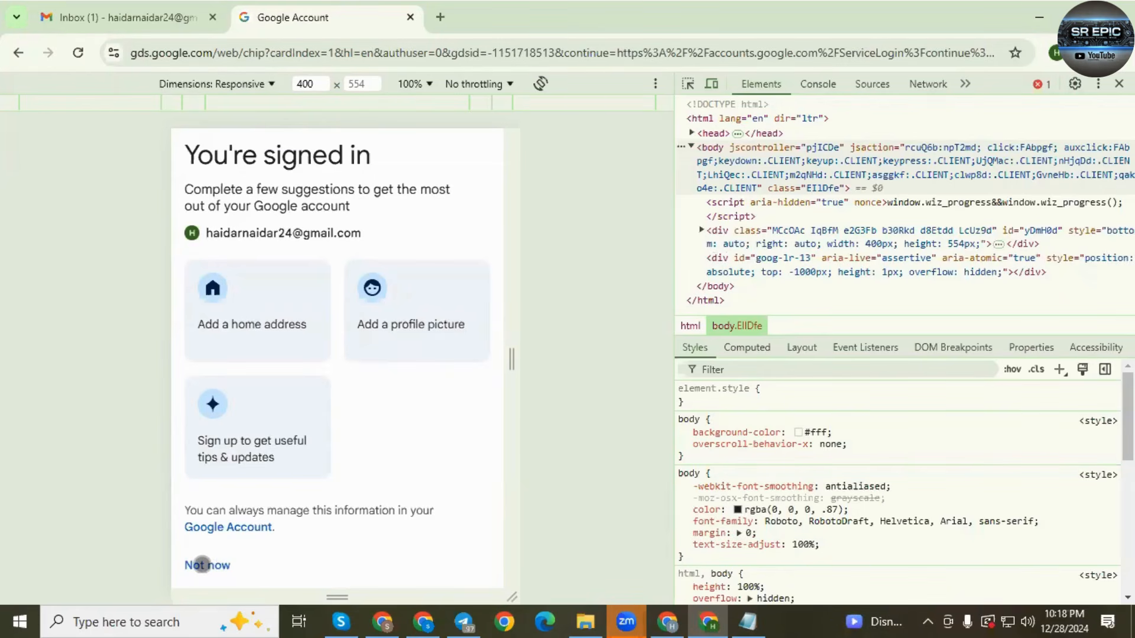
left_click(201, 564)
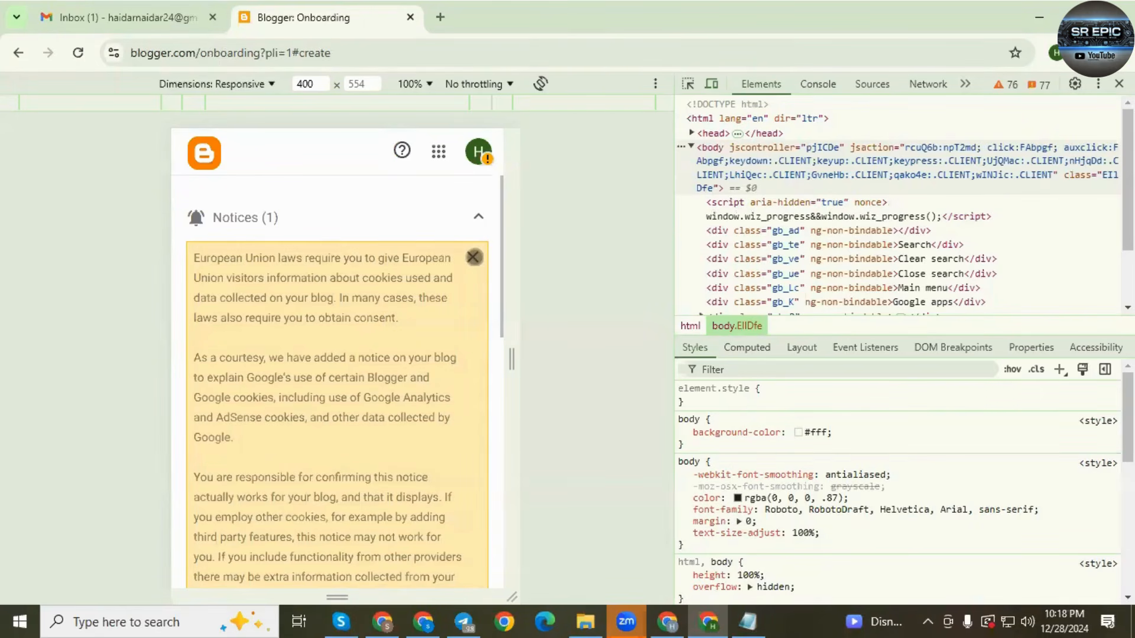
Dismiss the cookie notice and set the blog title to Shamim Blog 20, then continue.
left_click(473, 257)
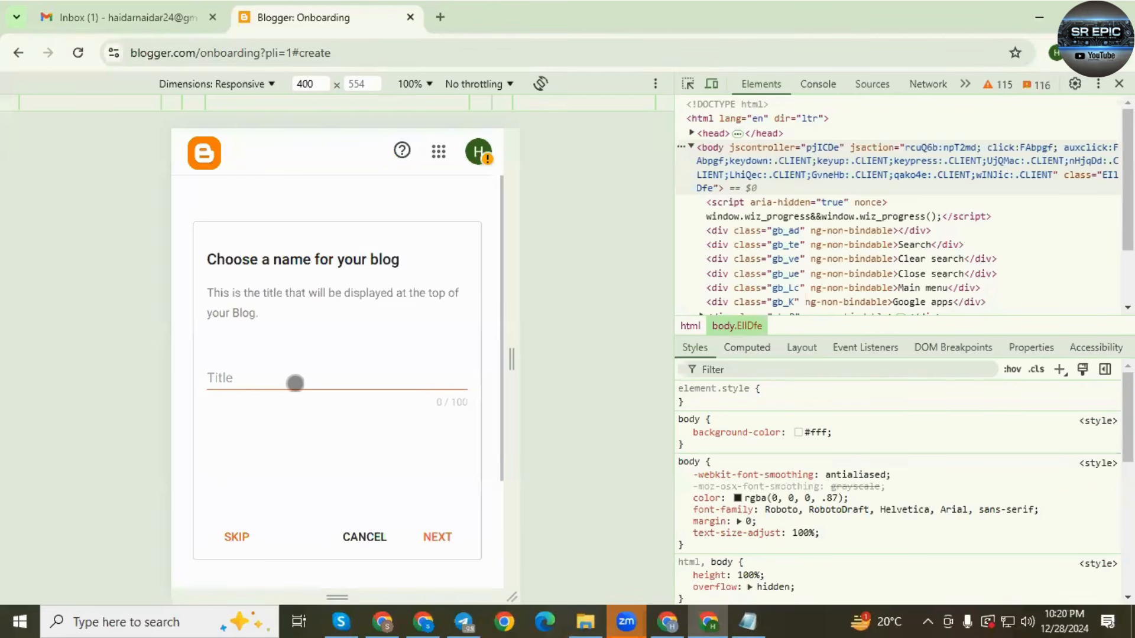
left_click(295, 383)
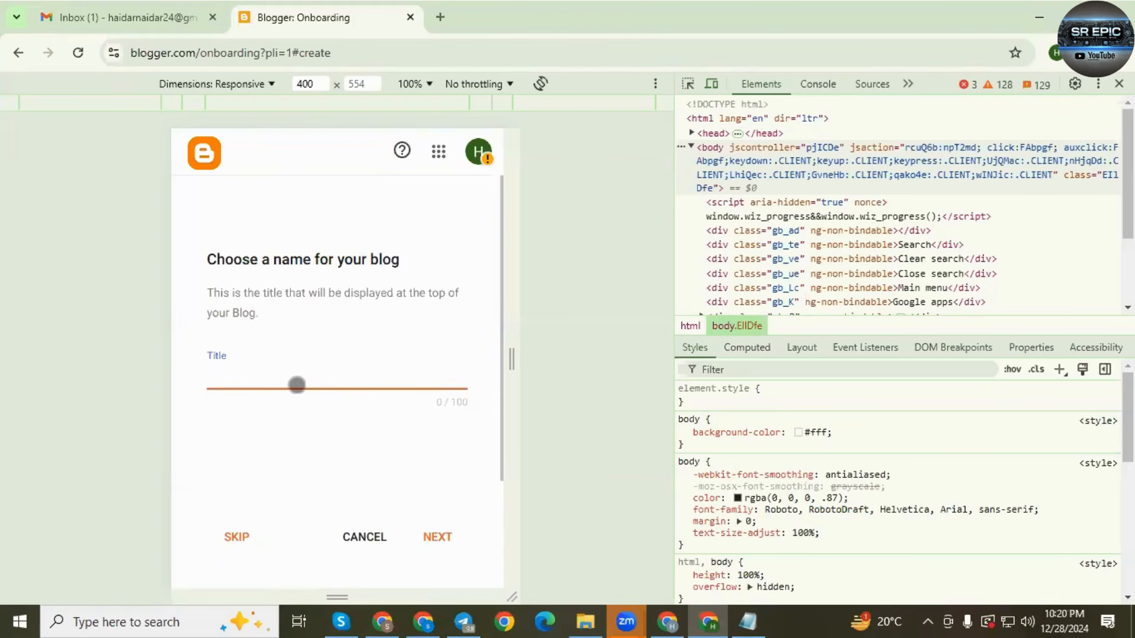
type("shamim")
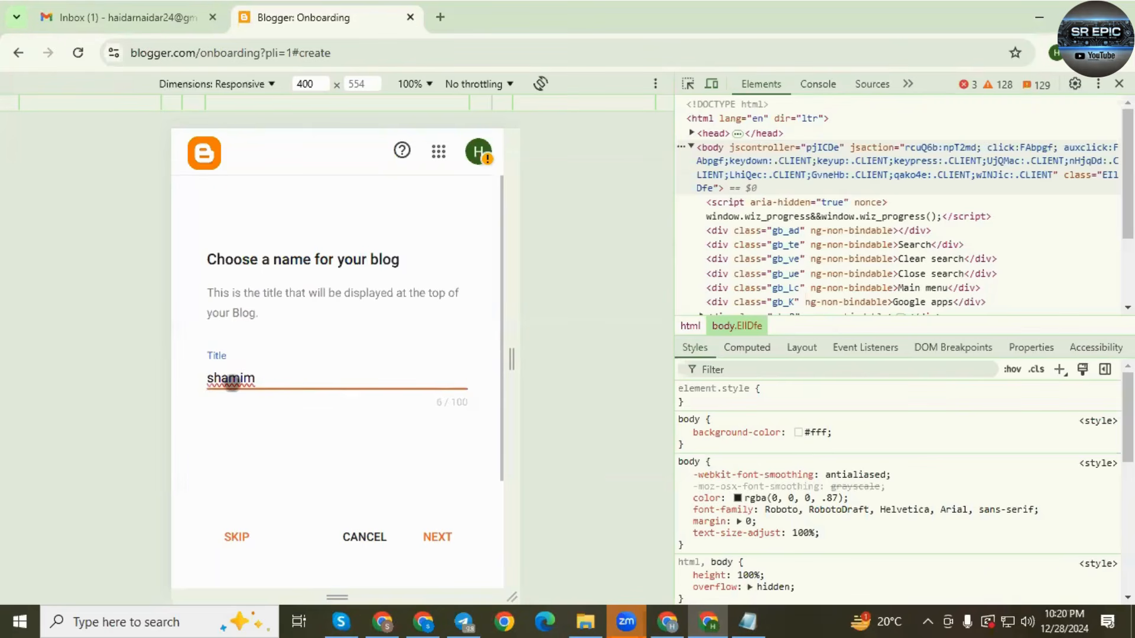
left_click(227, 387)
key("BackSpace")
type("S")
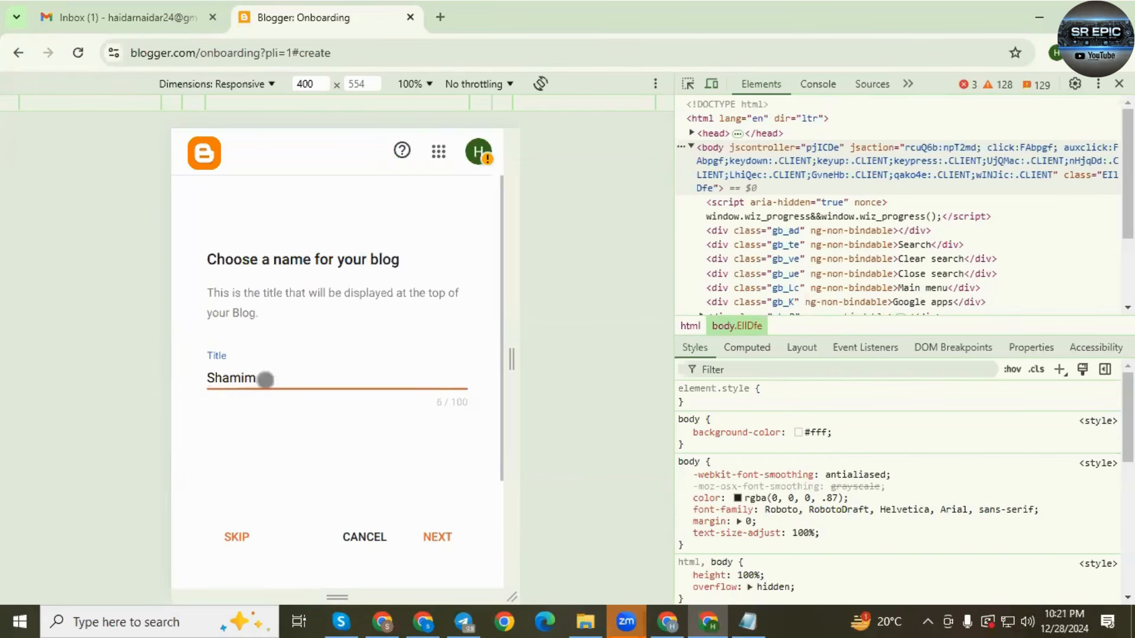
left_click(303, 378)
type("B")
type("log 20")
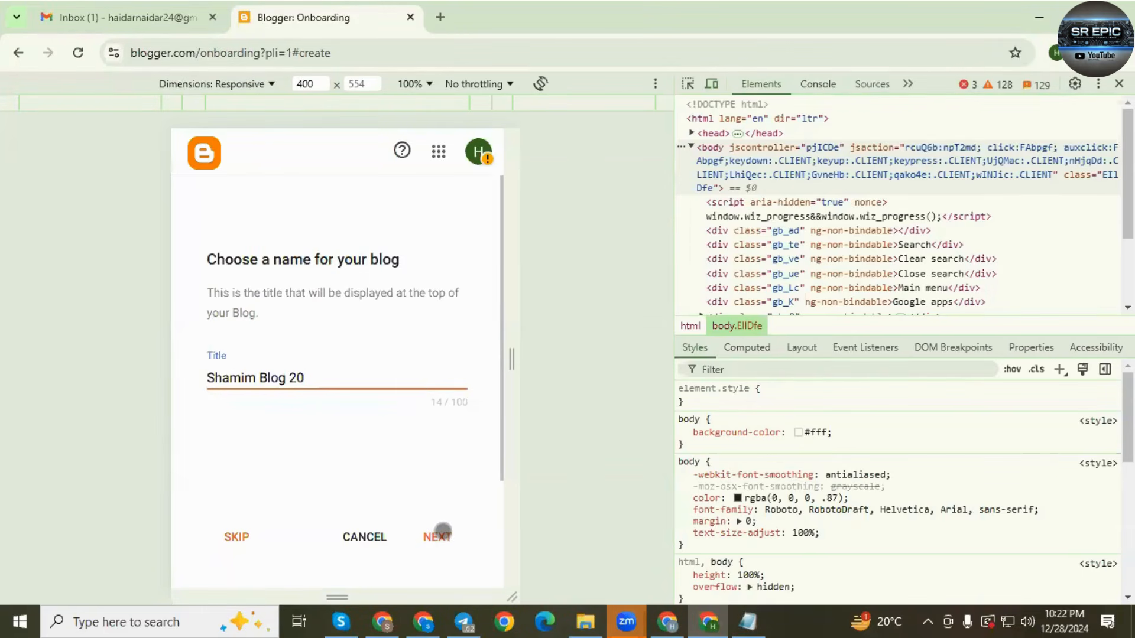
left_click(428, 534)
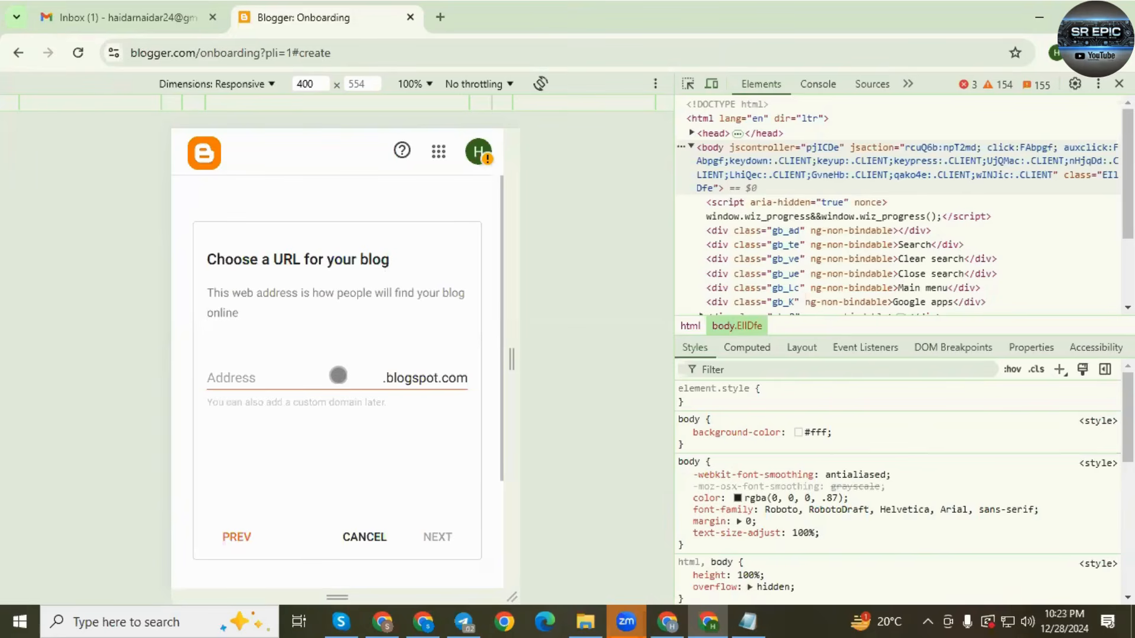
Set the blog address to shamimblog20.blogspot.com and continue.
left_click(338, 375)
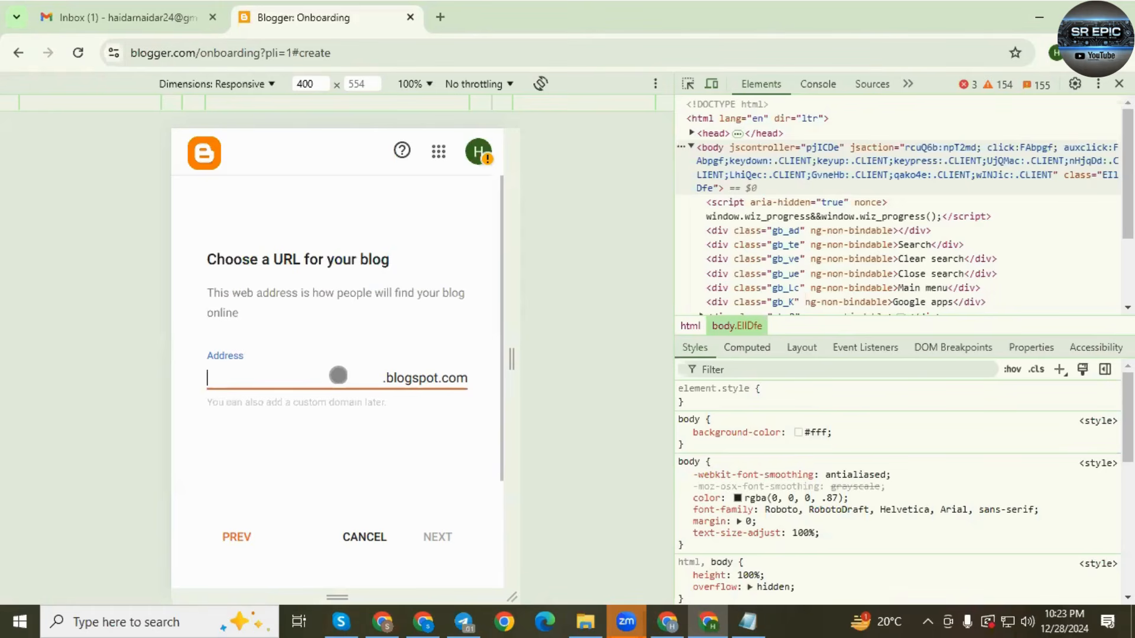
type("shamin")
key("BackSpace")
type("mblog2")
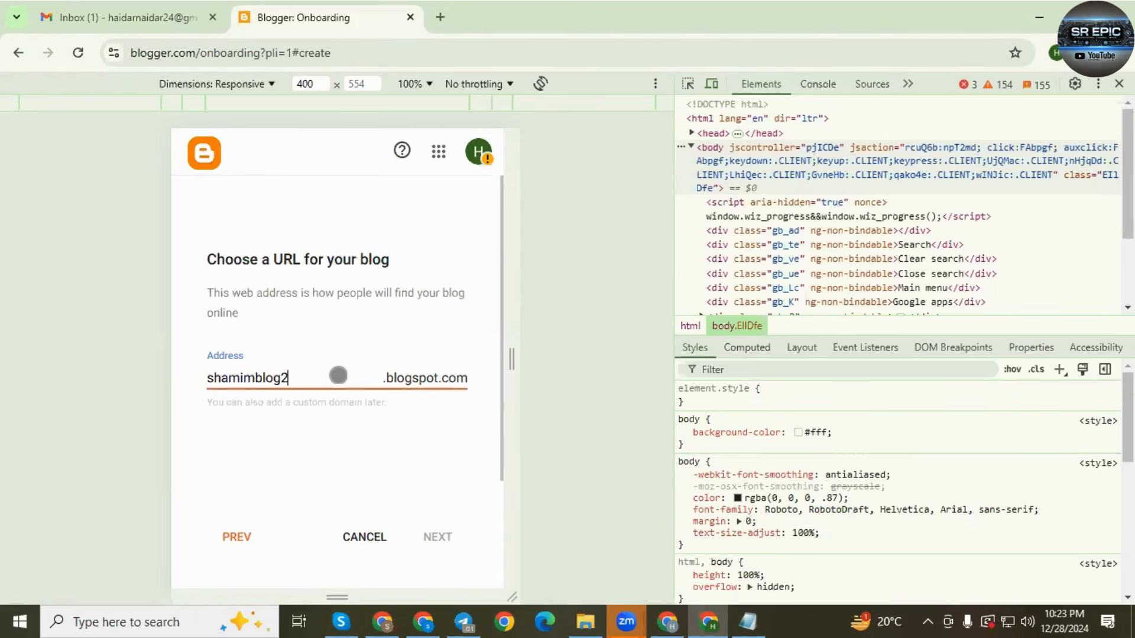
type("0")
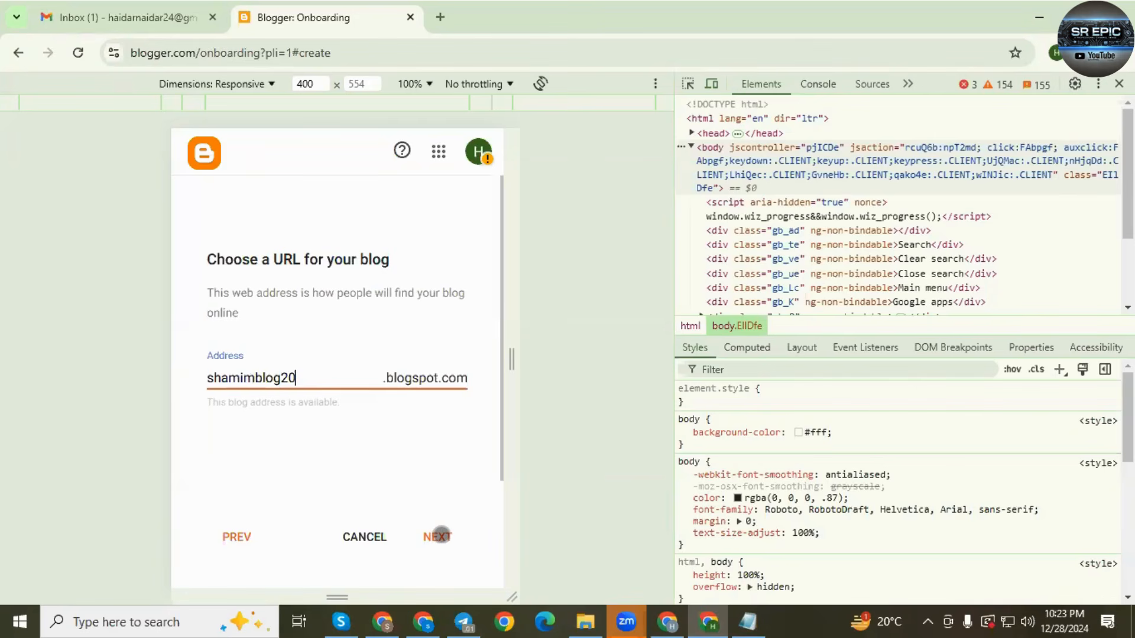
left_click(439, 535)
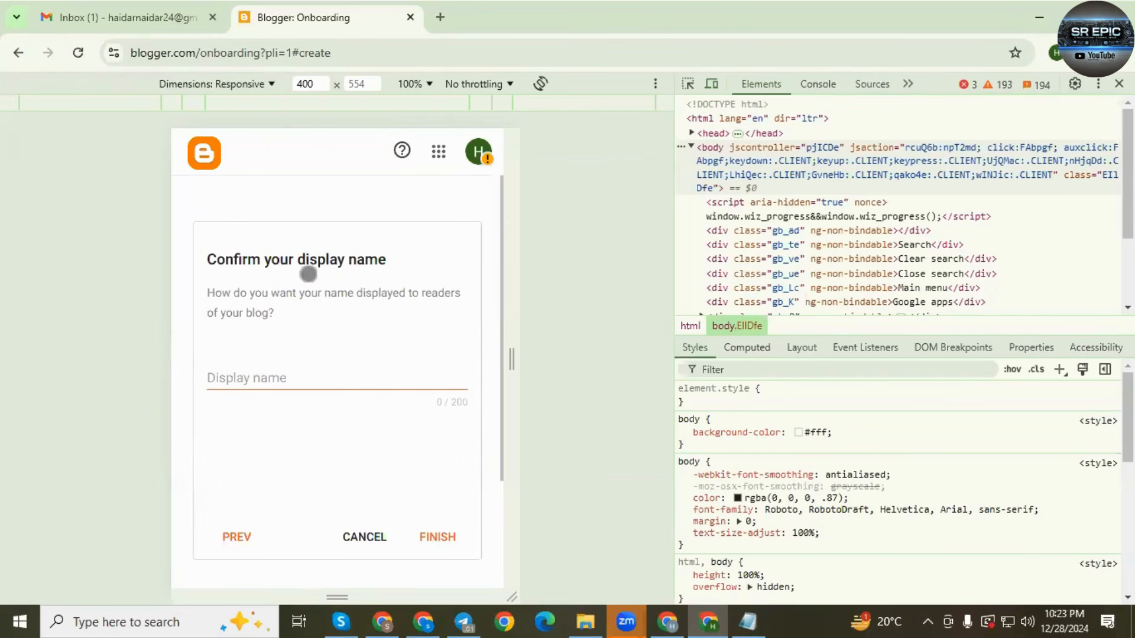
Set the display name to Shamim Blog 20 and finish creating the blog.
left_click(302, 380)
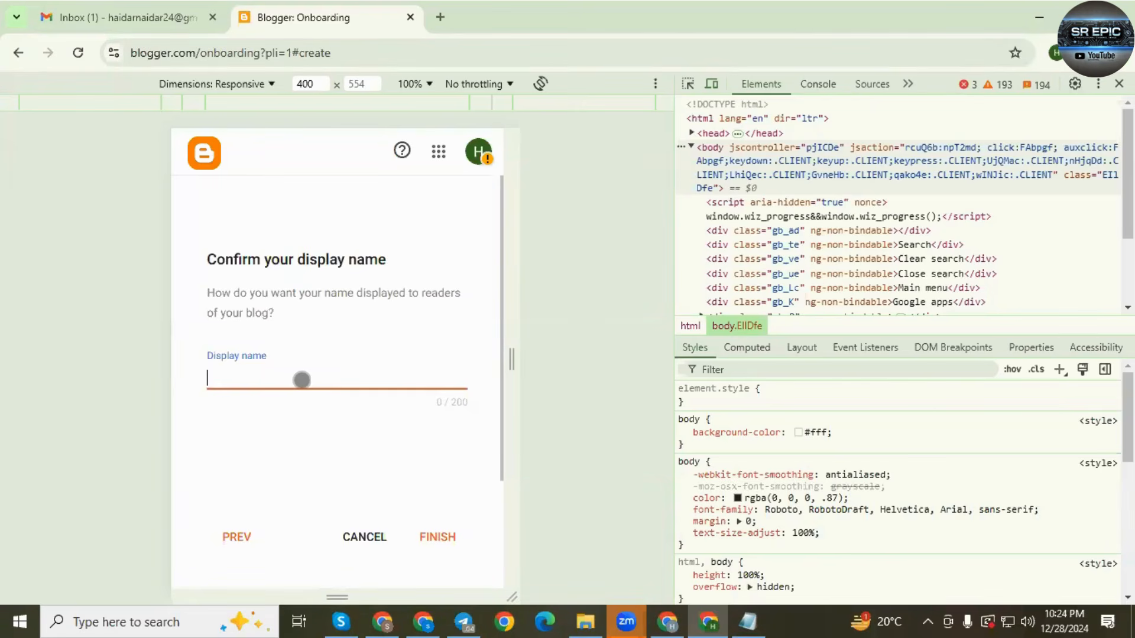
type("Sha")
type("mim Blog ")
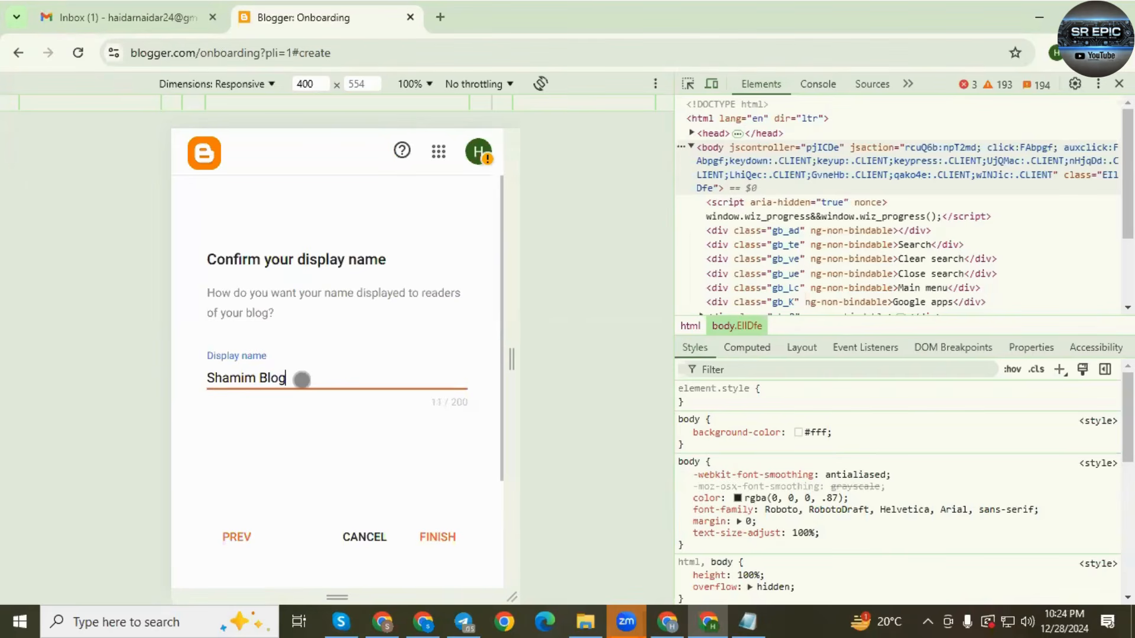
type("20")
left_click(439, 539)
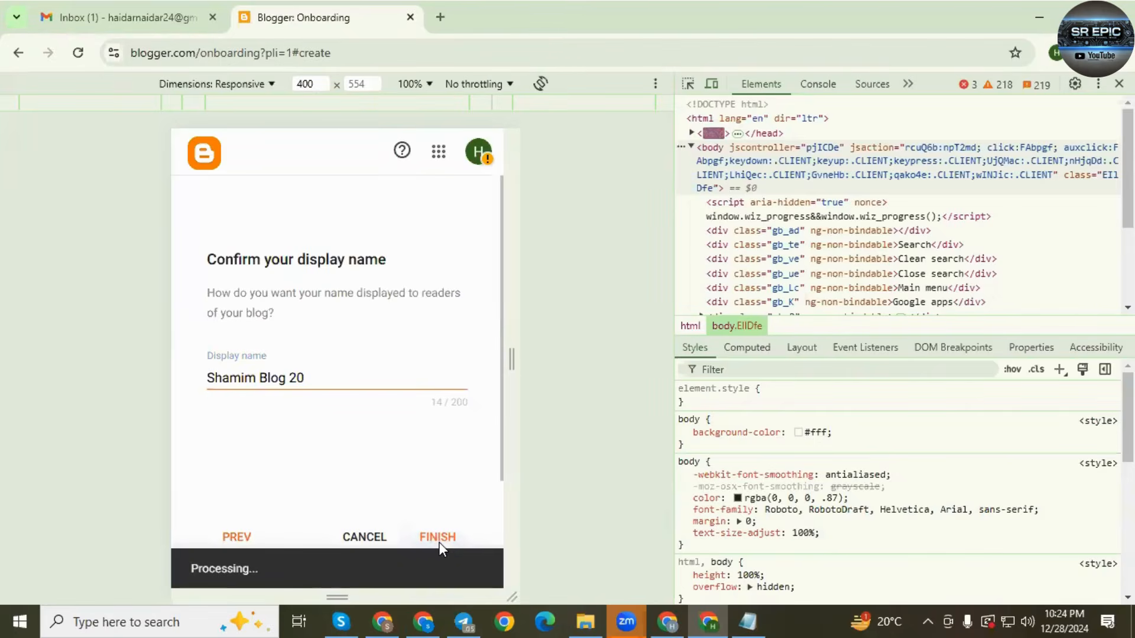
left_click(439, 540)
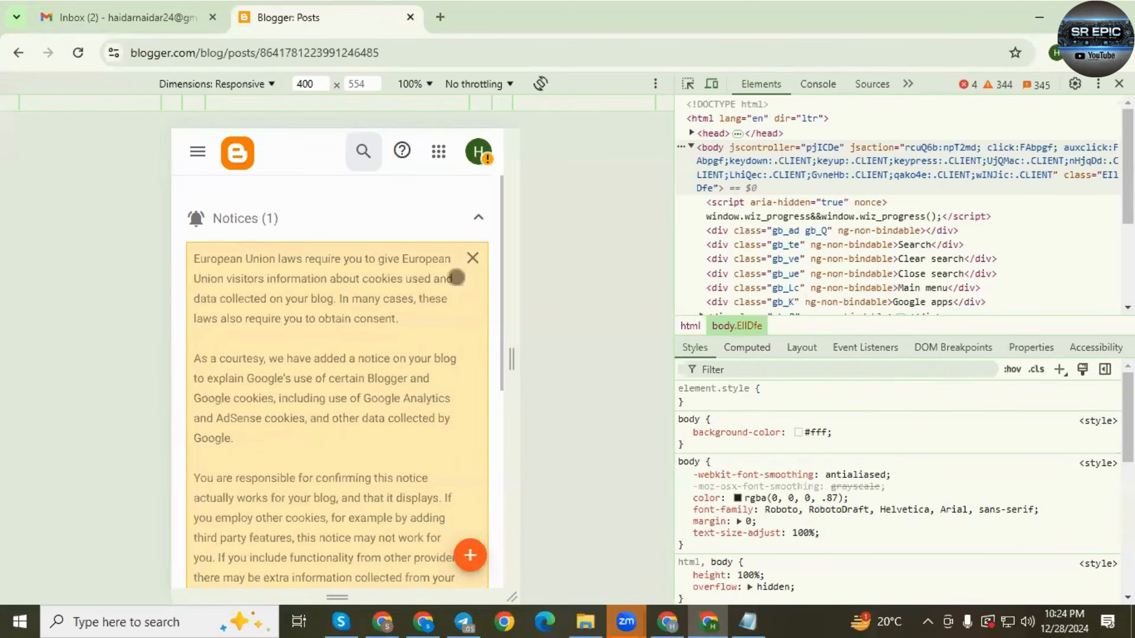
Dismiss the cookie notice and open the blog's navigation menu to view its sections.
left_click(473, 259)
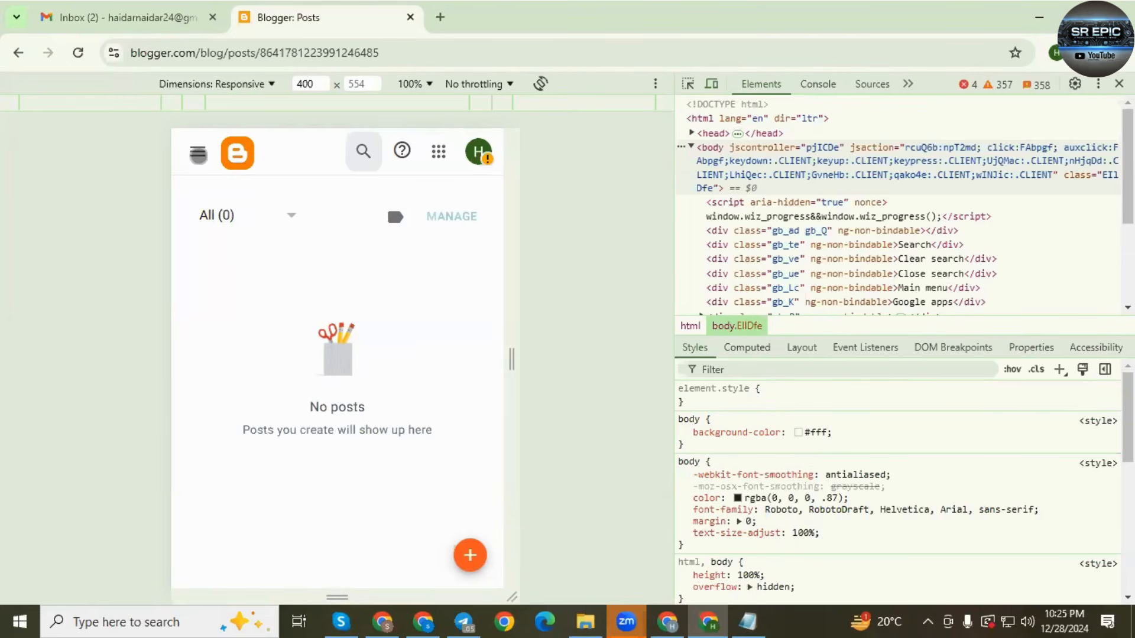
left_click(198, 155)
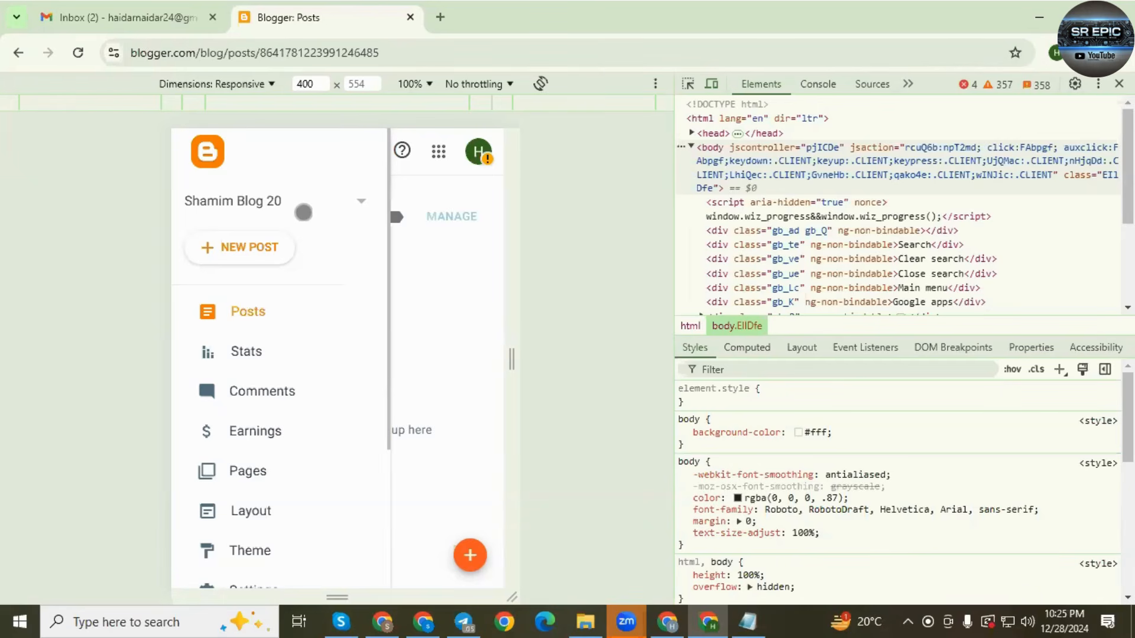
scroll(303, 212, "down", 2)
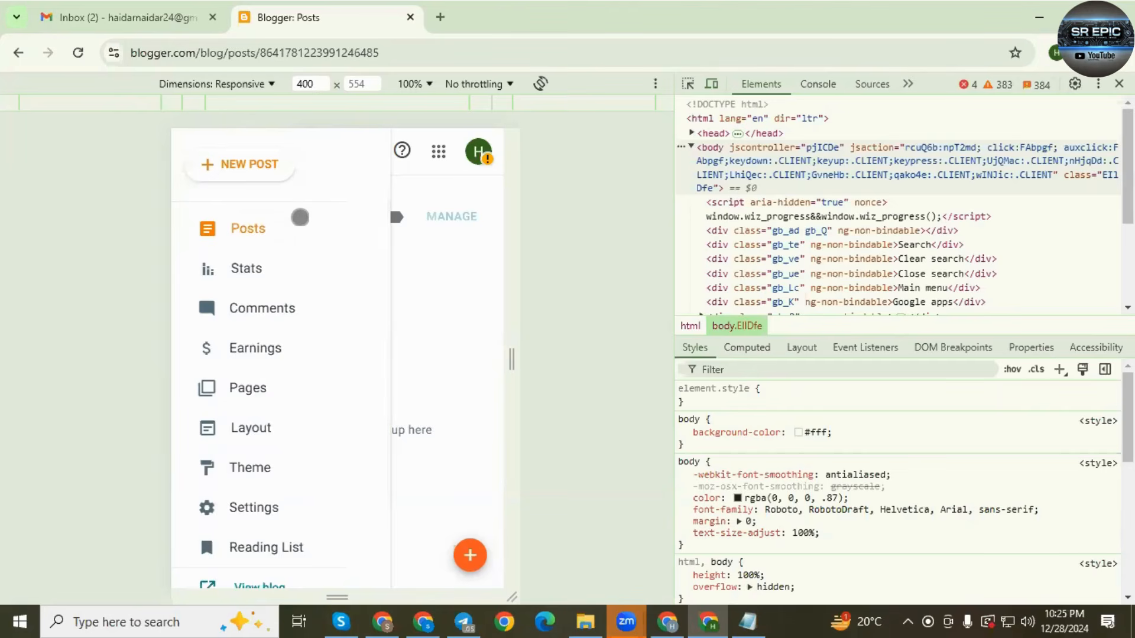
Open the Theme section from the blog's navigation menu.
scroll(297, 221, "down", 2)
scroll(295, 226, "down", 1)
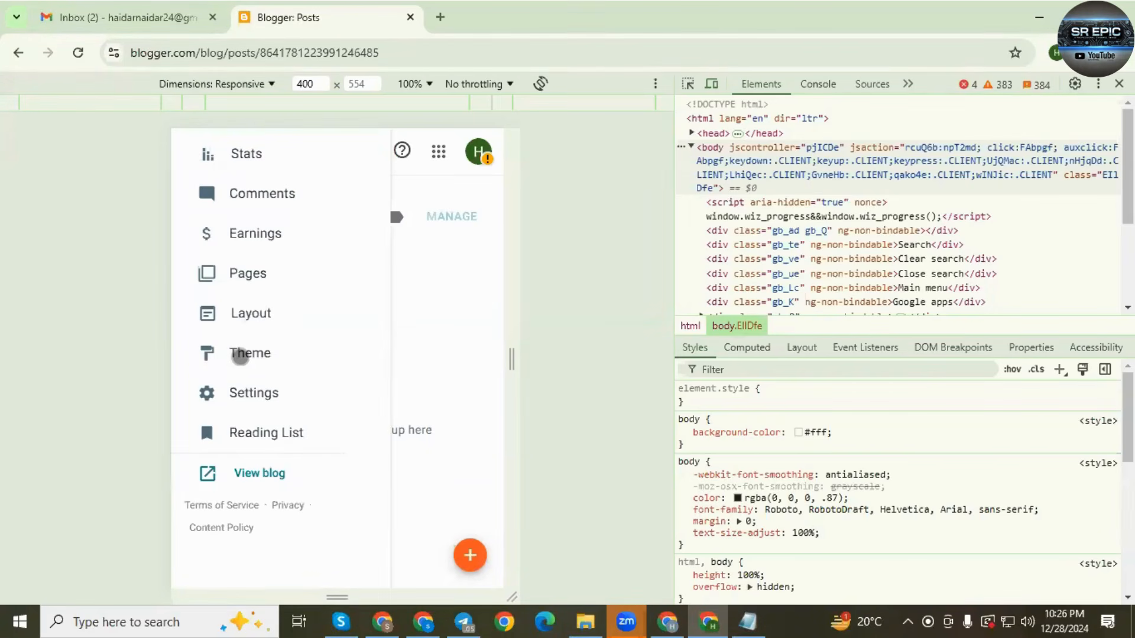
left_click(240, 357)
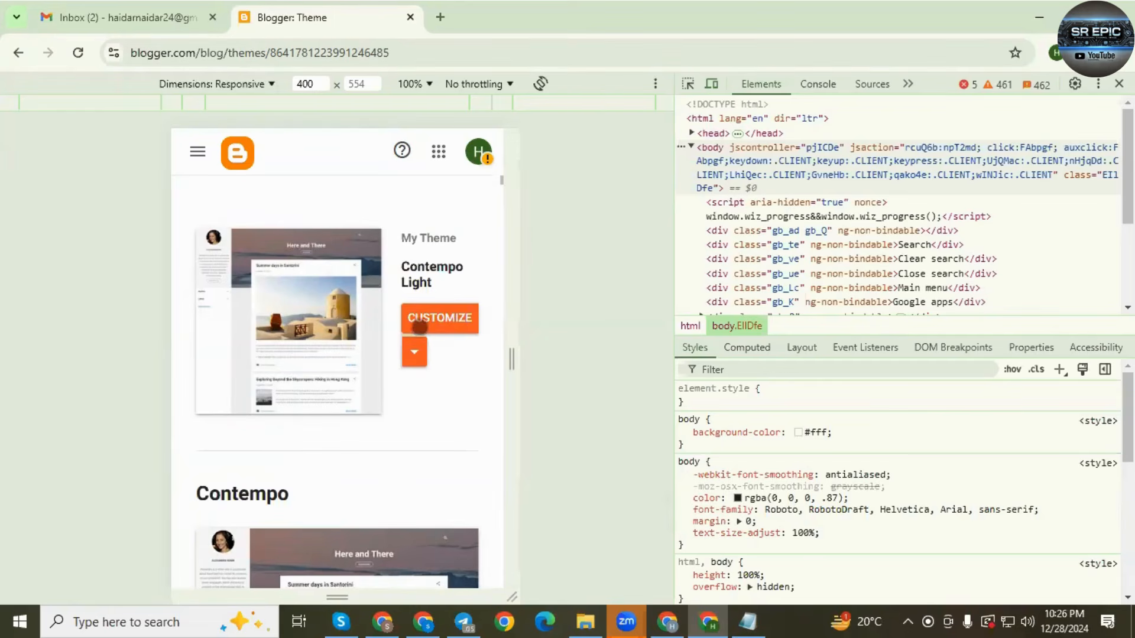
Browse the theme gallery and apply the Emporio Flamingo theme.
scroll(418, 330, "down", 3)
scroll(419, 326, "down", 2)
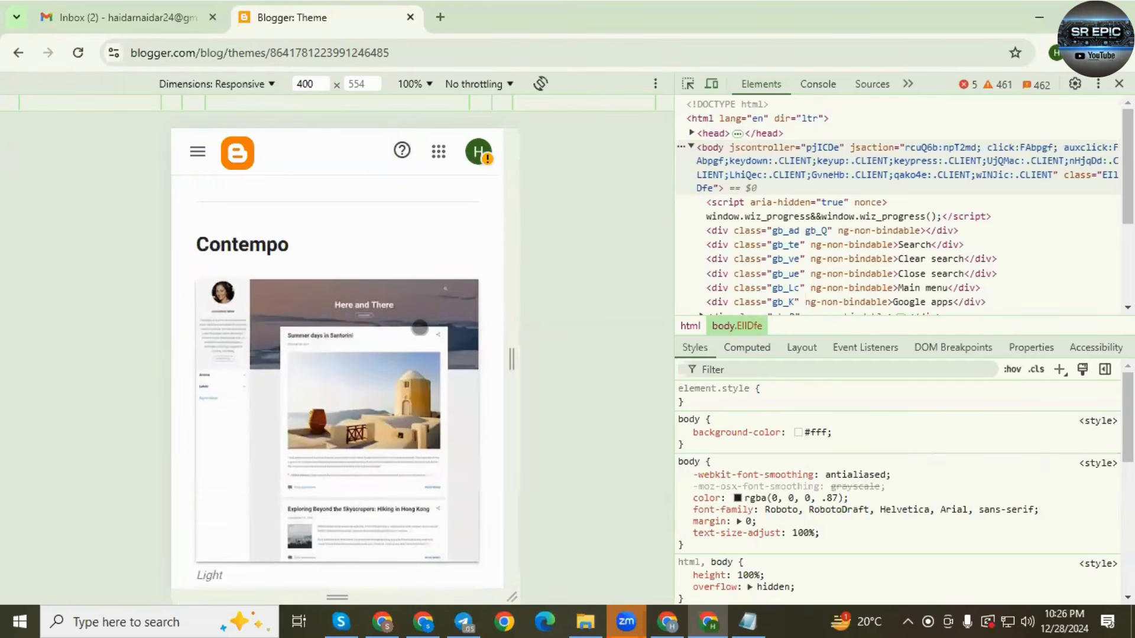
scroll(420, 327, "up", 3)
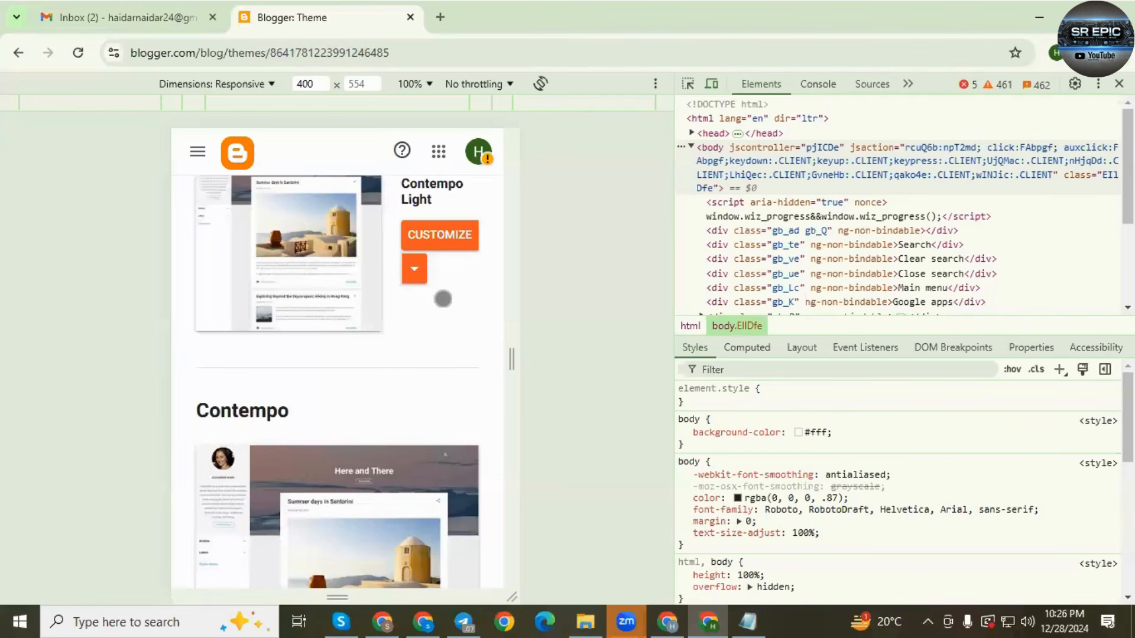
scroll(414, 313, "down", 1)
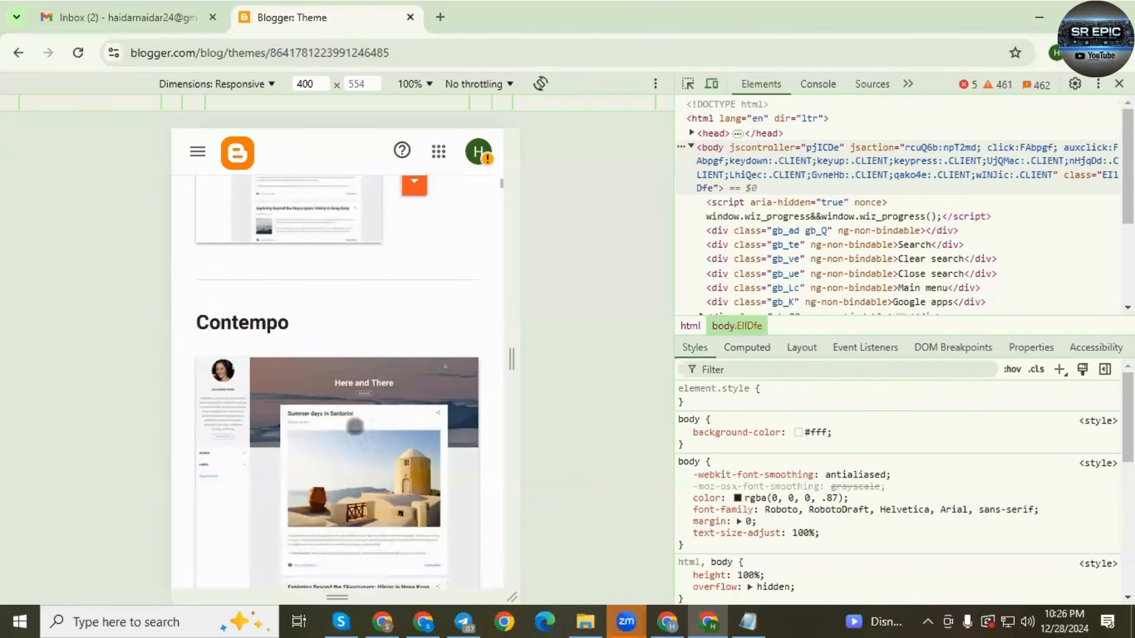
scroll(379, 473, "down", 2)
scroll(363, 370, "down", 1)
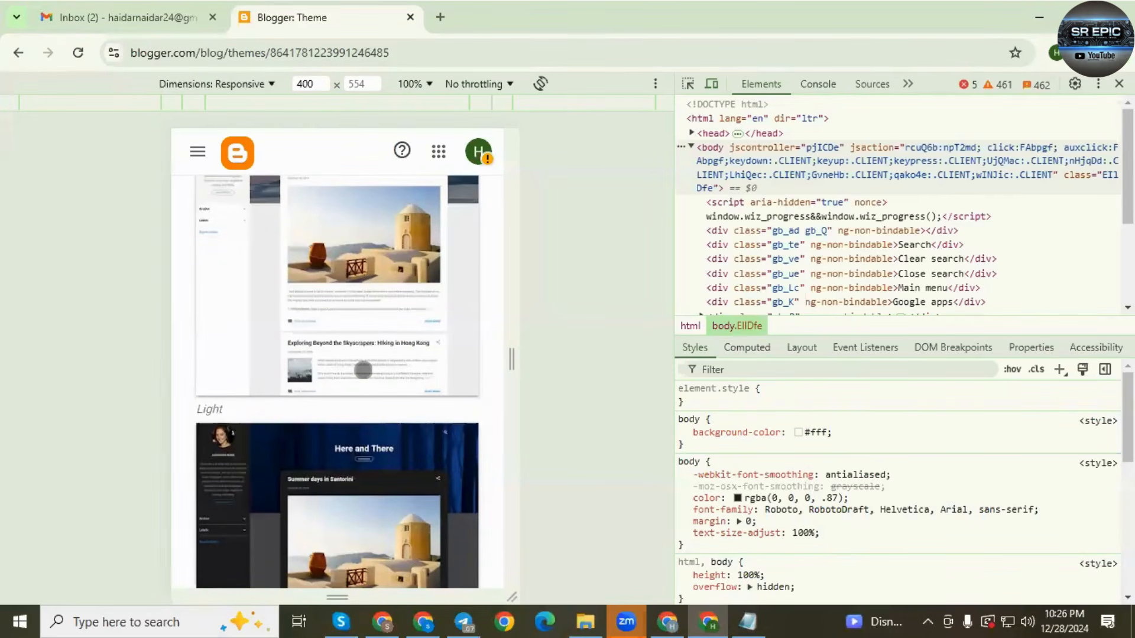
scroll(363, 371, "down", 1)
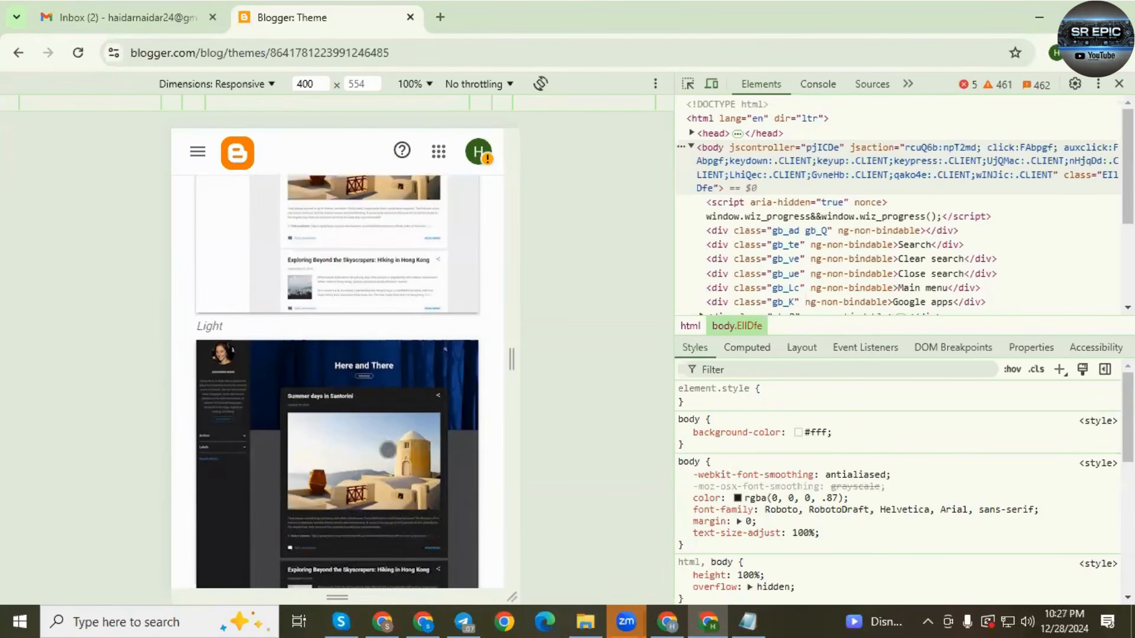
scroll(384, 443, "down", 4)
scroll(358, 367, "down", 3)
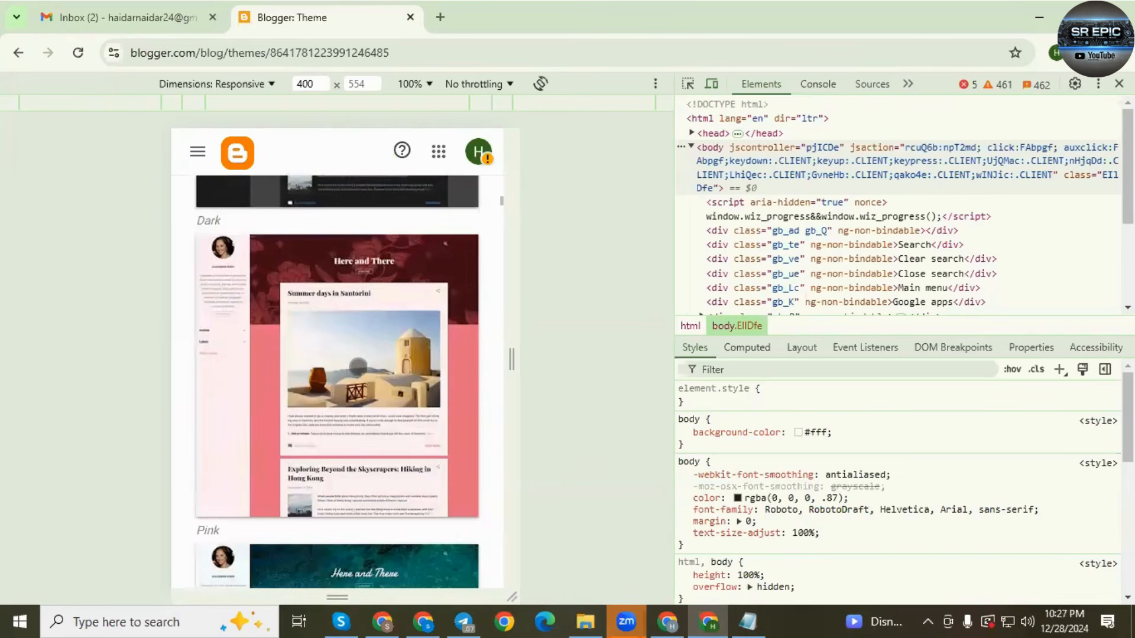
scroll(358, 367, "down", 1)
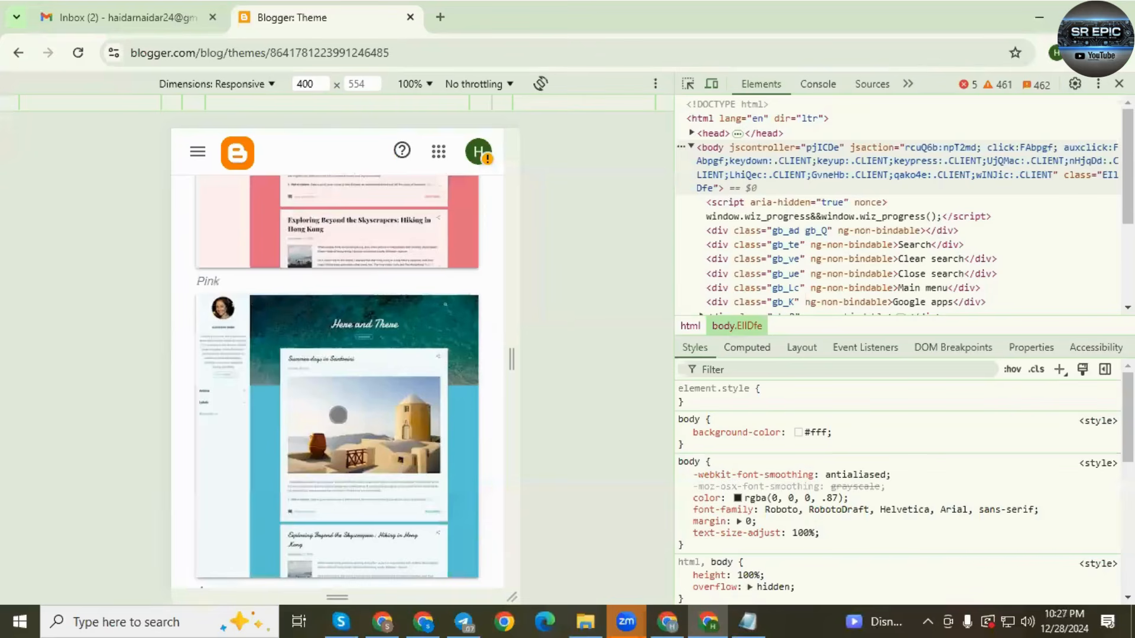
scroll(338, 415, "down", 5)
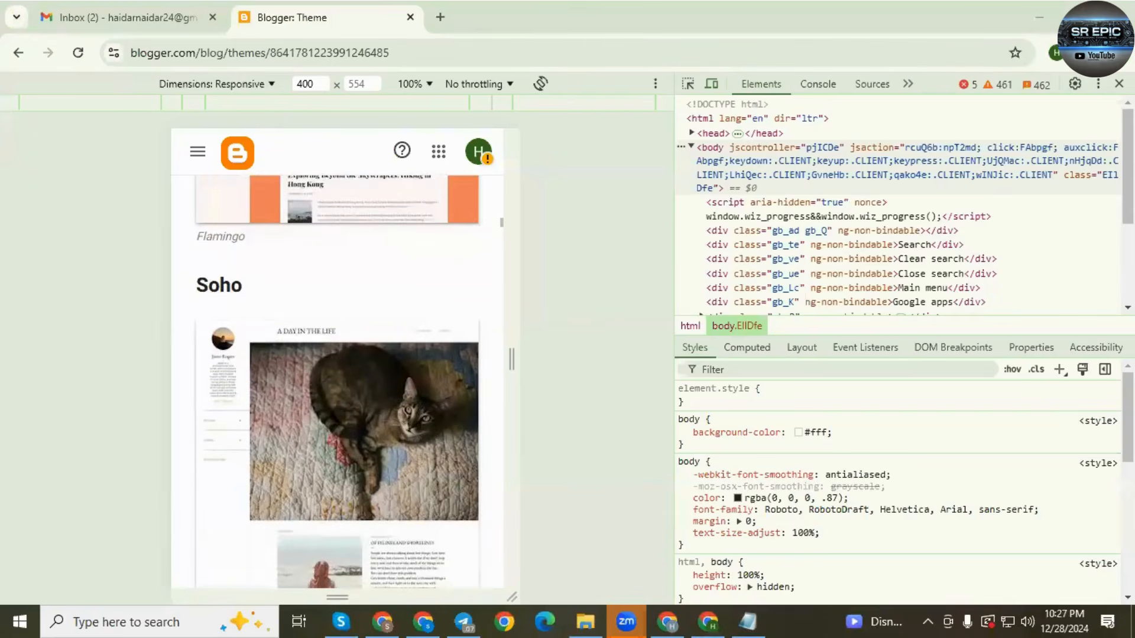
scroll(338, 414, "down", 10)
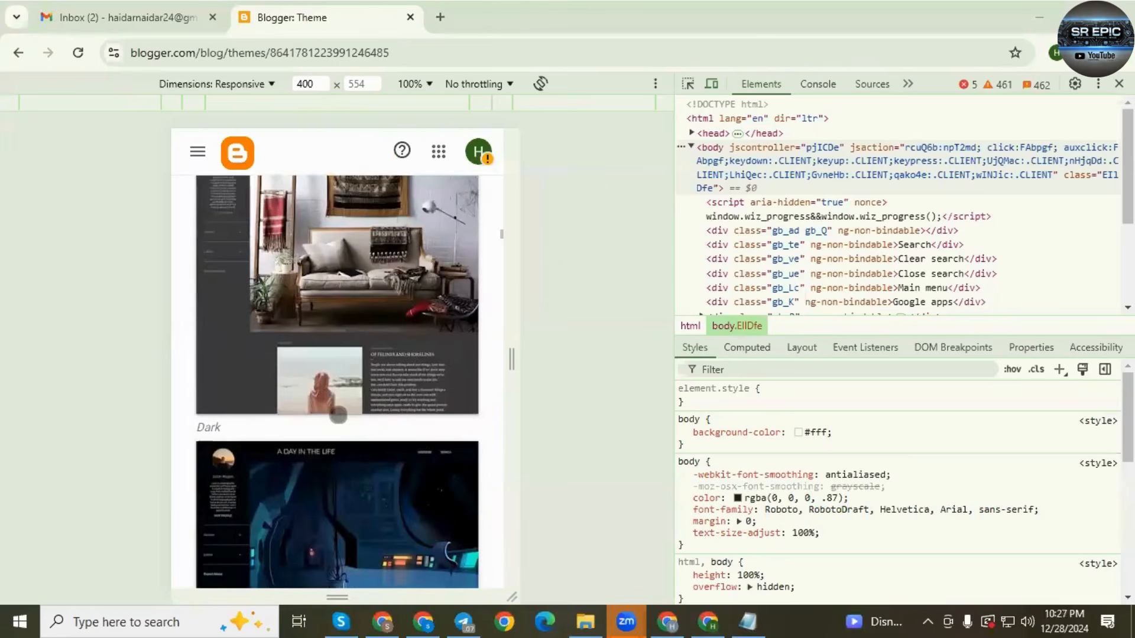
scroll(338, 415, "down", 3)
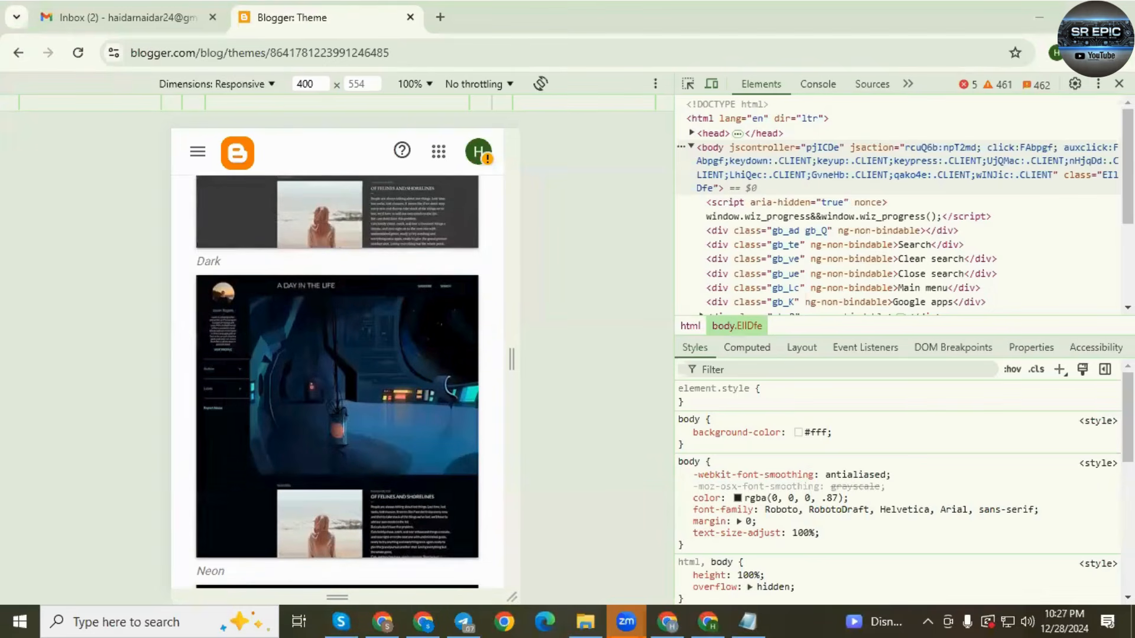
scroll(338, 415, "down", 6)
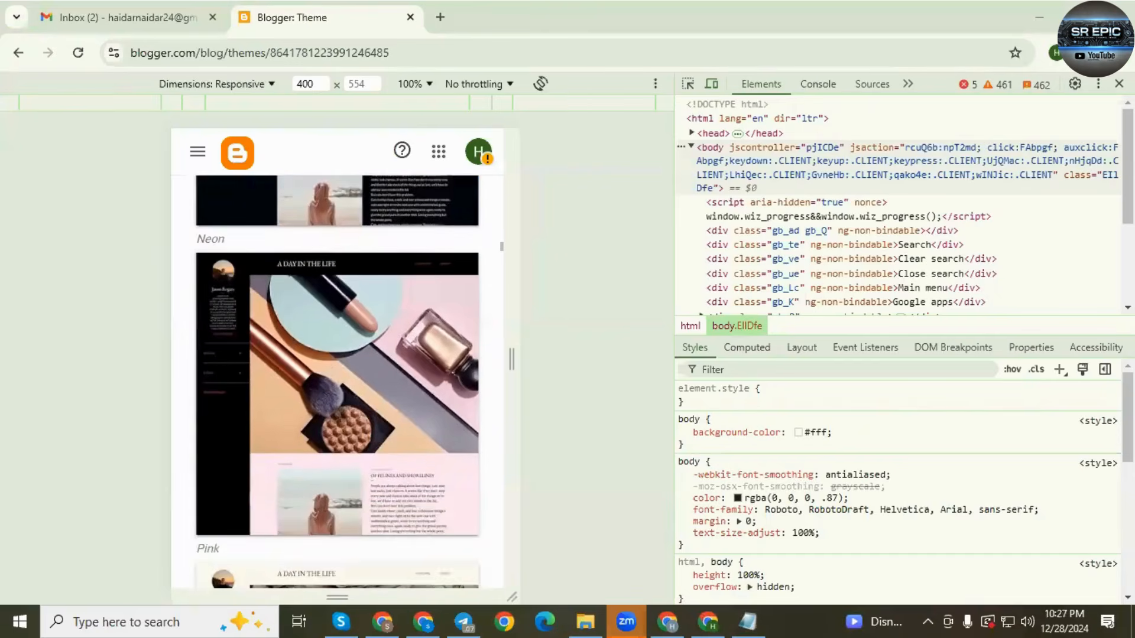
scroll(338, 414, "down", 10)
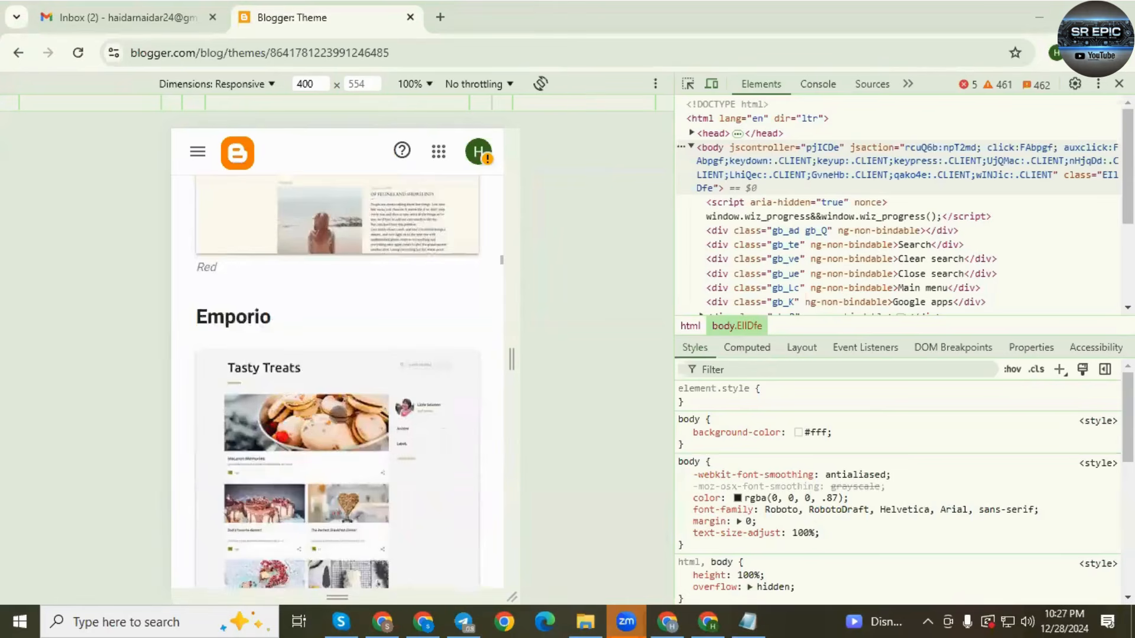
scroll(338, 415, "down", 1)
scroll(338, 414, "down", 6)
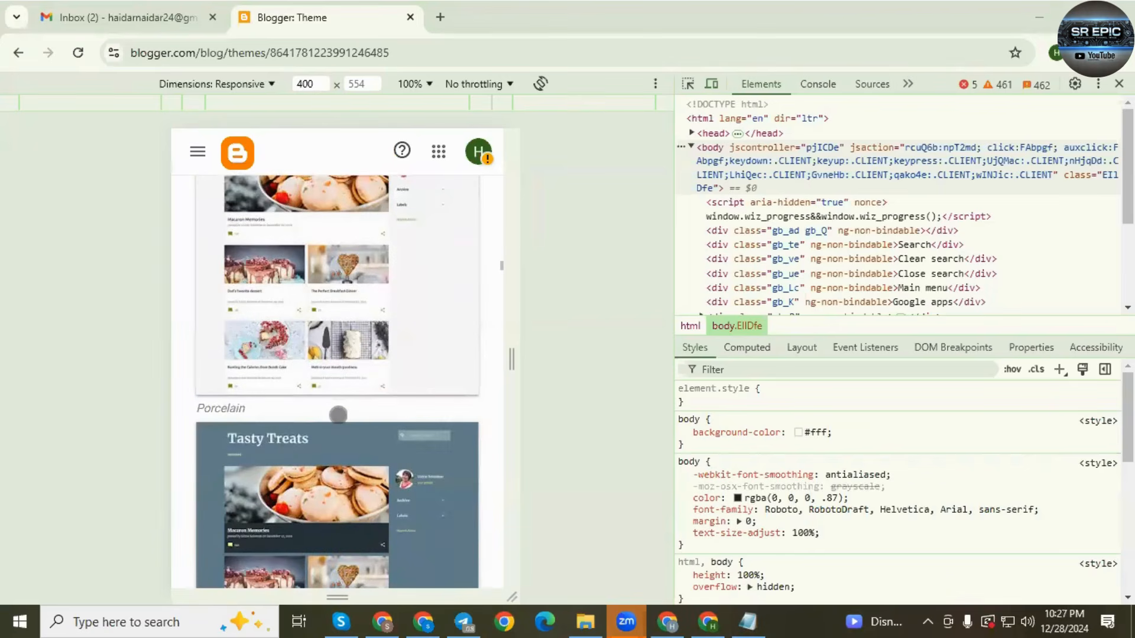
scroll(345, 378, "down", 4)
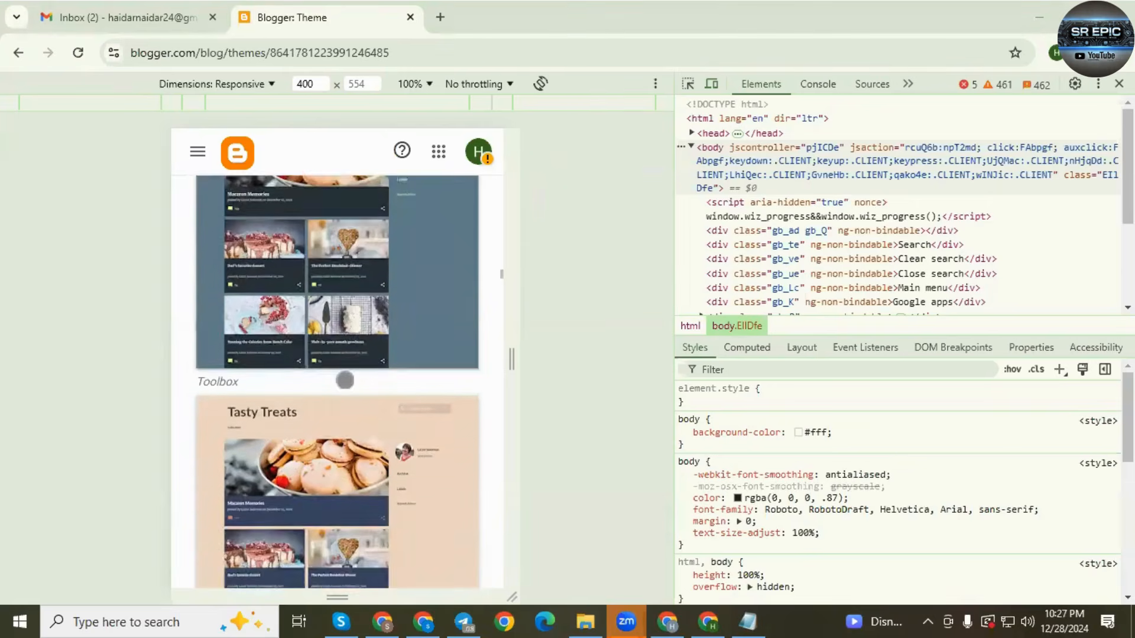
scroll(367, 366, "down", 1)
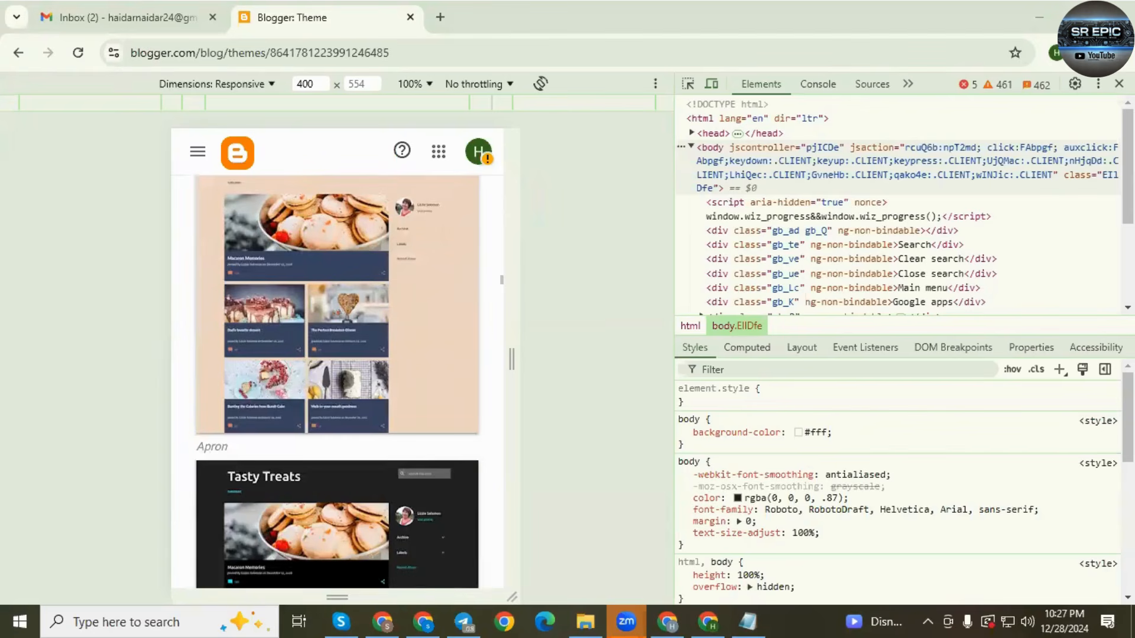
scroll(366, 411, "down", 1)
scroll(366, 411, "down", 7)
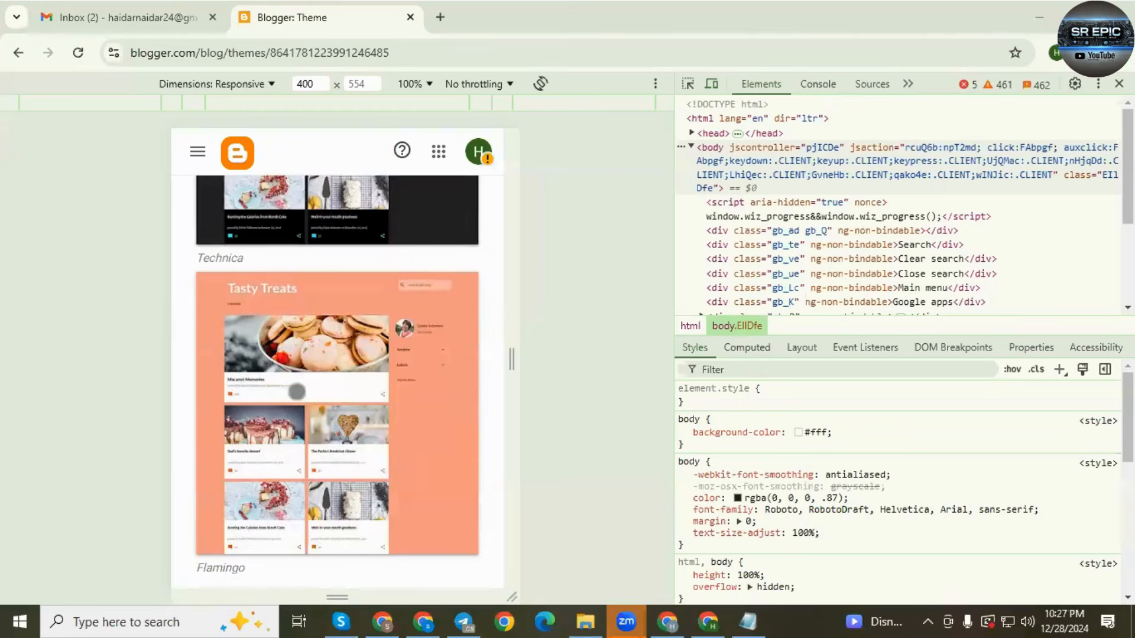
scroll(339, 370, "down", 1)
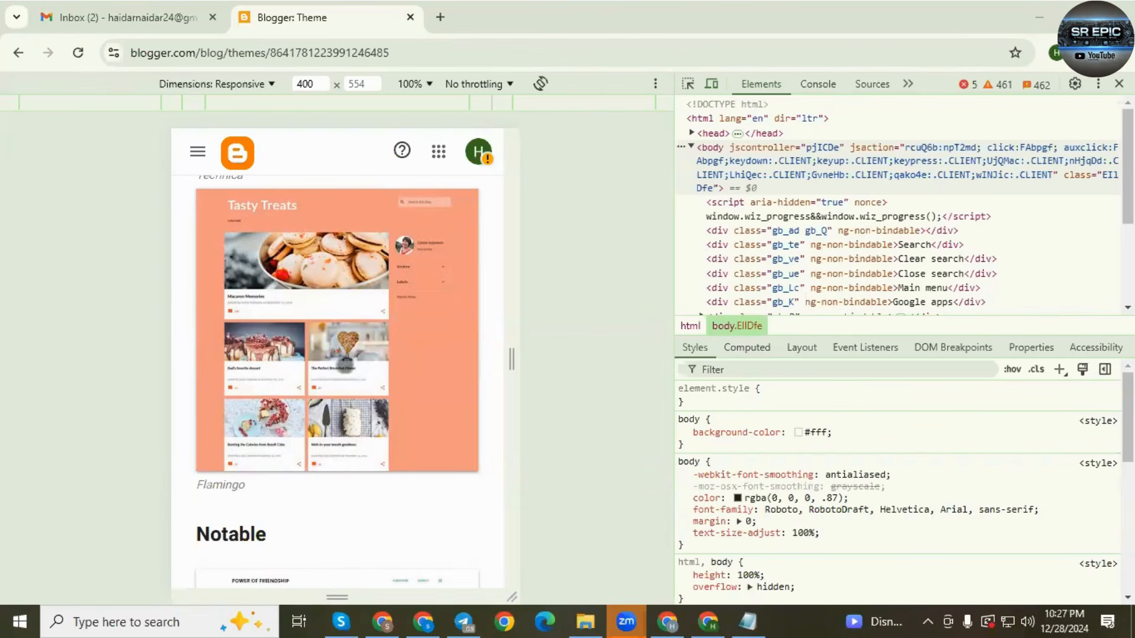
left_click(345, 365)
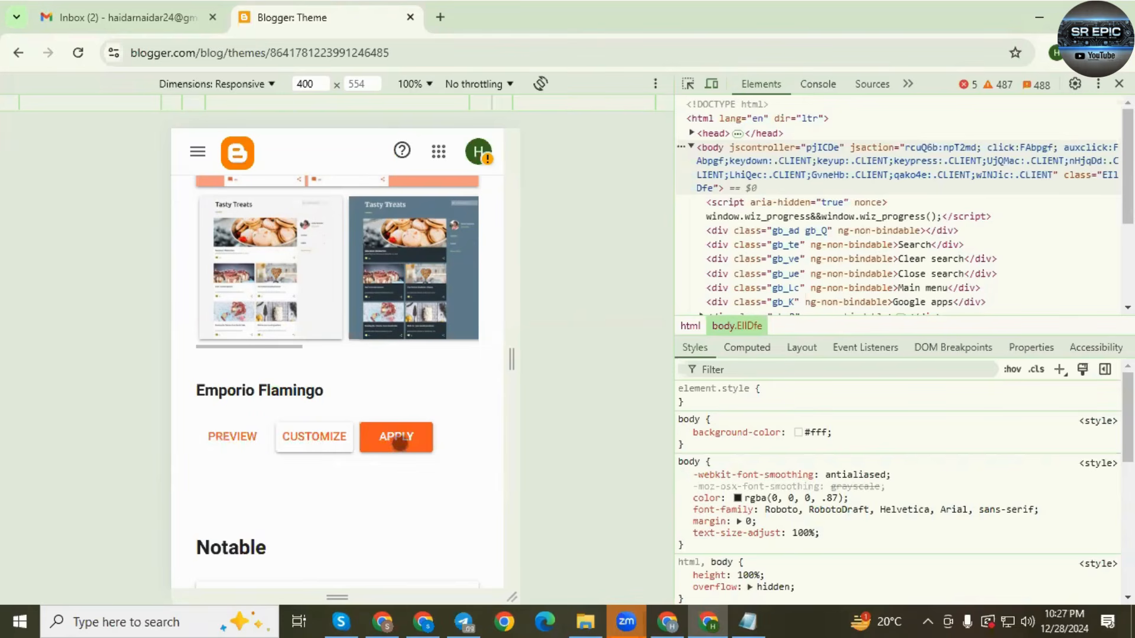
left_click(397, 447)
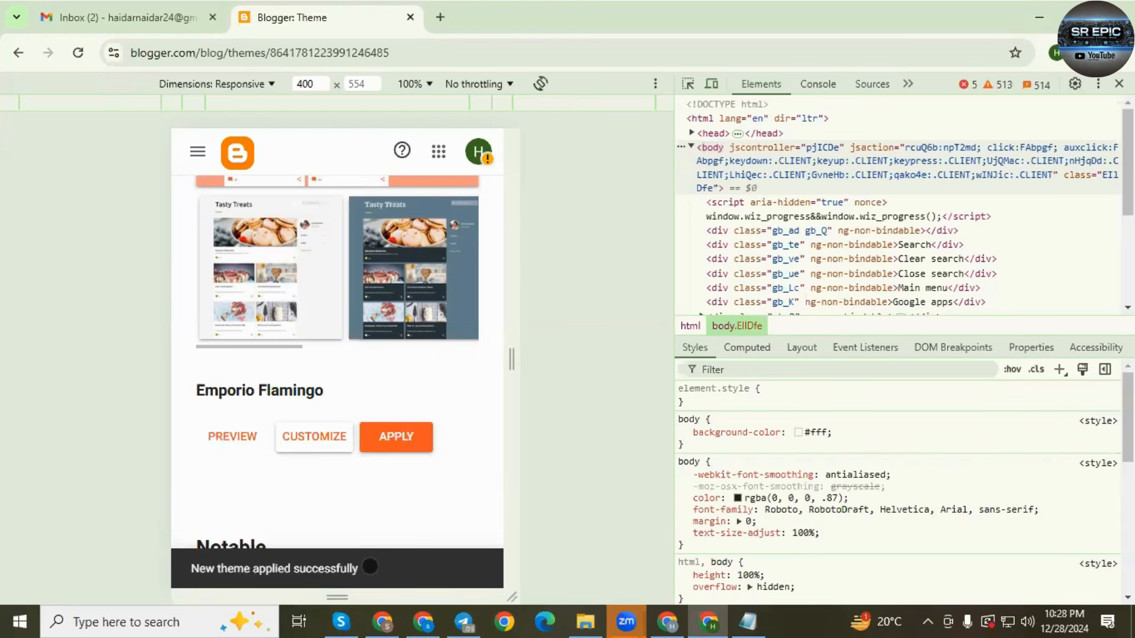
Open the live blog through the navigation menu's View blog link.
scroll(384, 425, "up", 2)
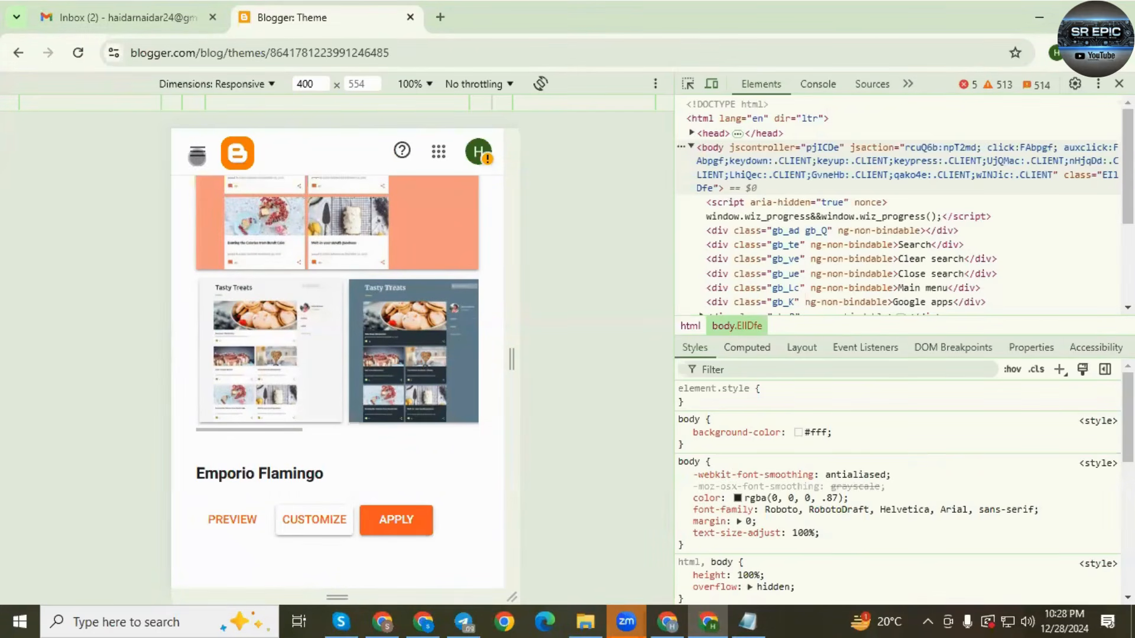
left_click(197, 156)
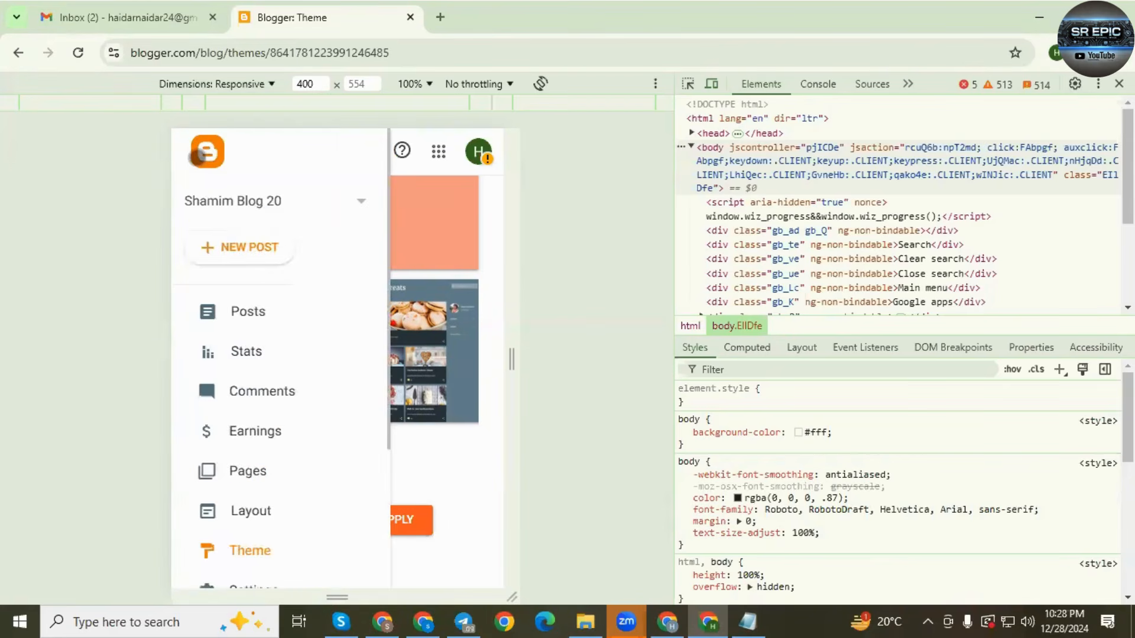
scroll(276, 208, "down", 2)
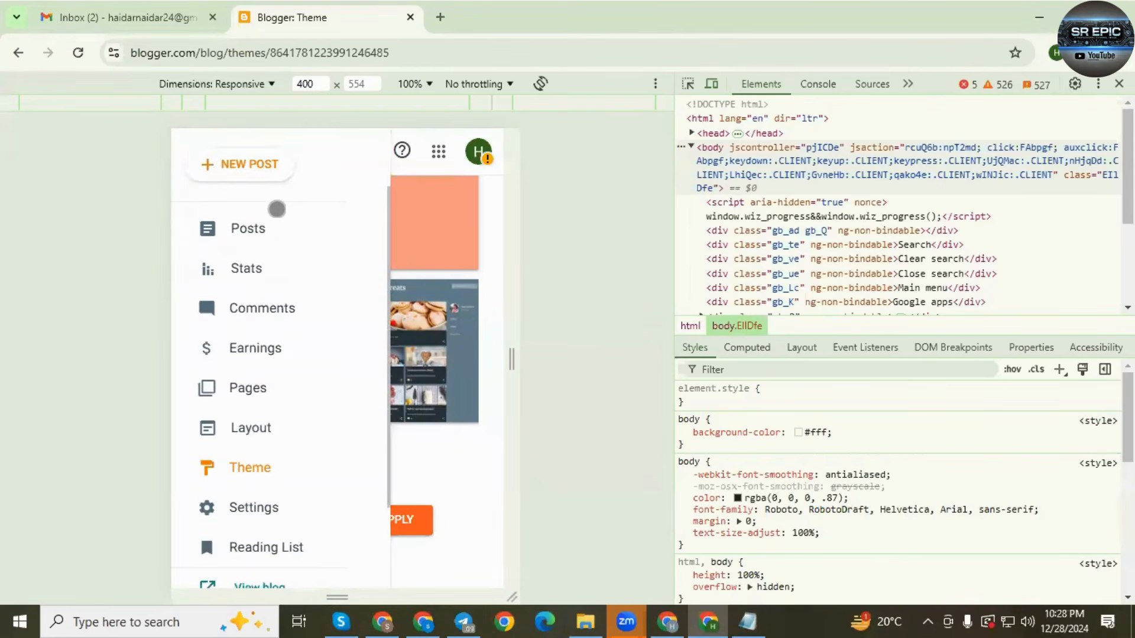
scroll(276, 208, "down", 3)
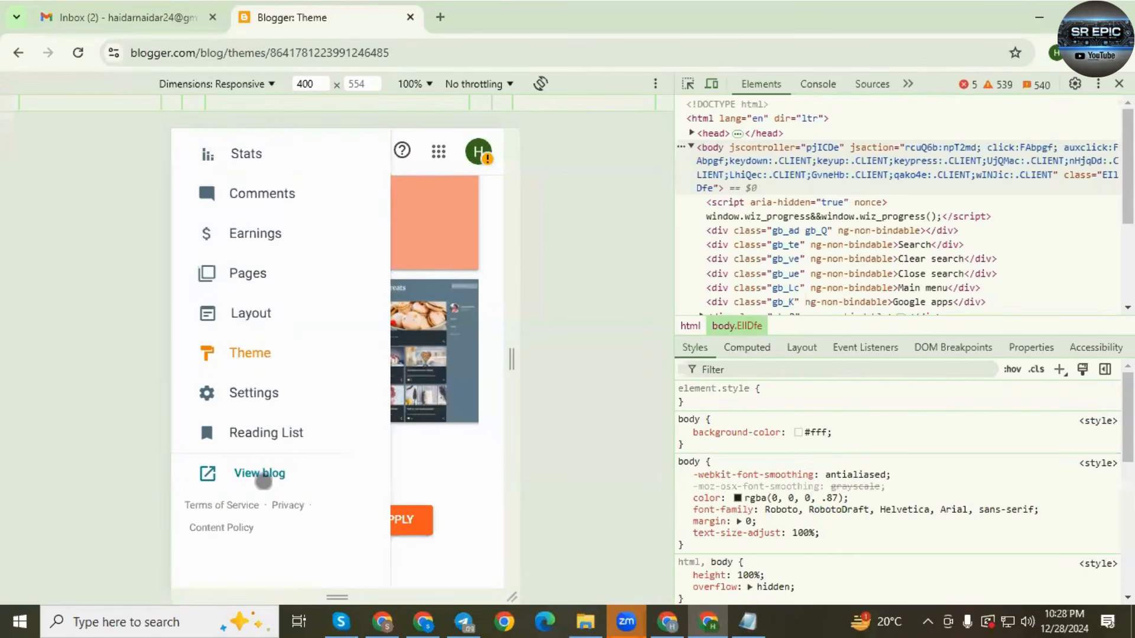
left_click(260, 476)
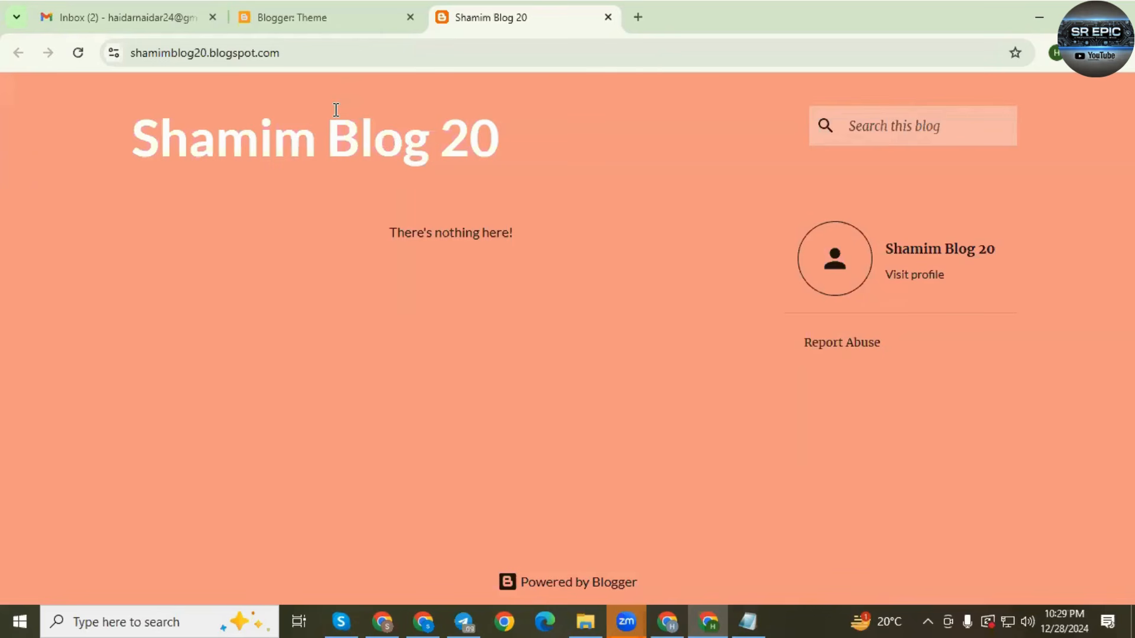
Select the blog's web address in the address bar and return to the Blogger Theme tab.
left_click(206, 52)
triple_click(207, 52)
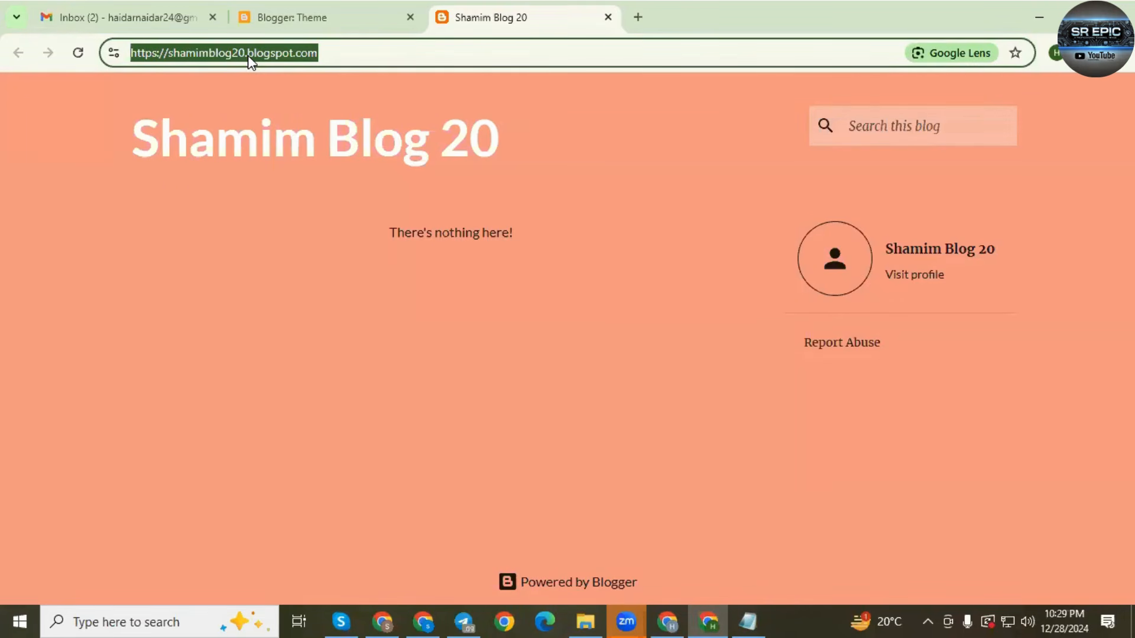
left_click(339, 3)
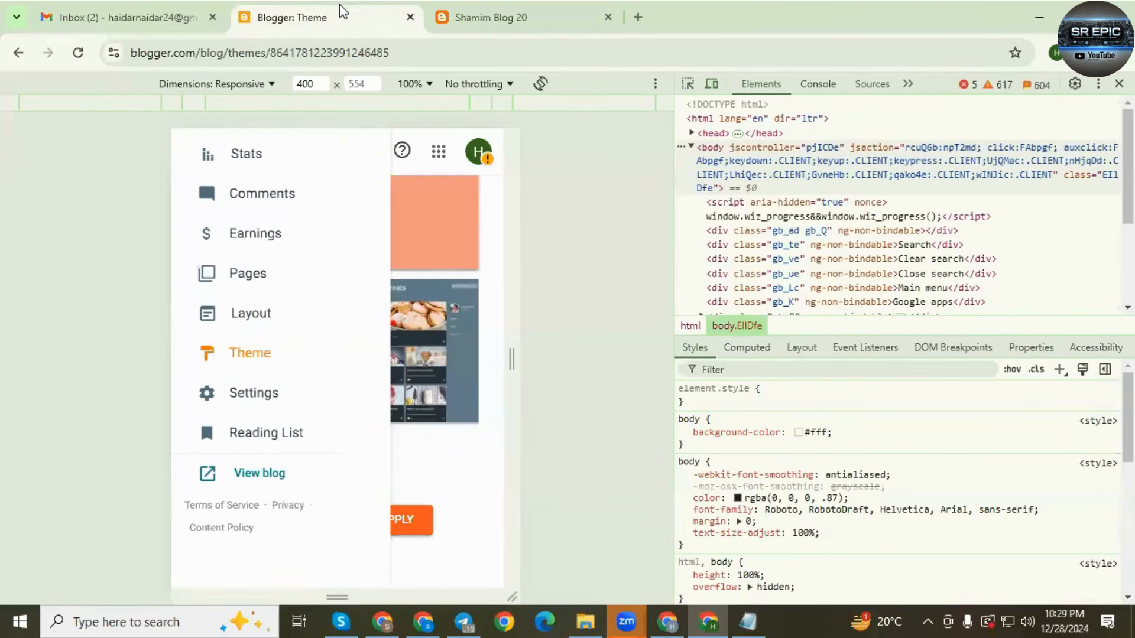
Open the Edit HTML editor for the current theme.
left_click(258, 359)
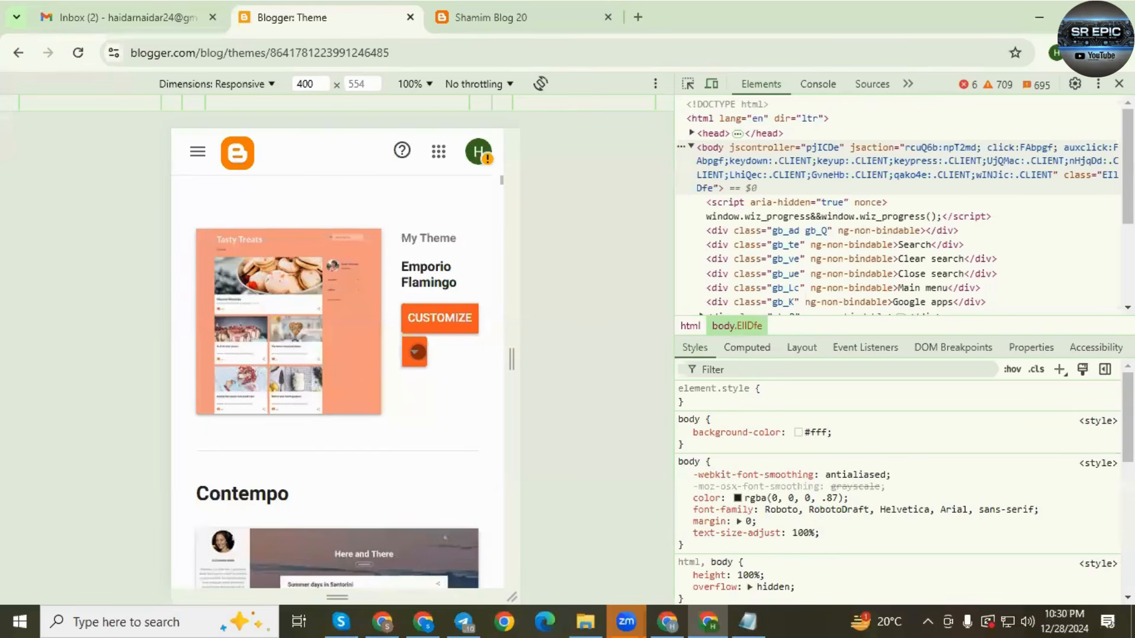
left_click(416, 351)
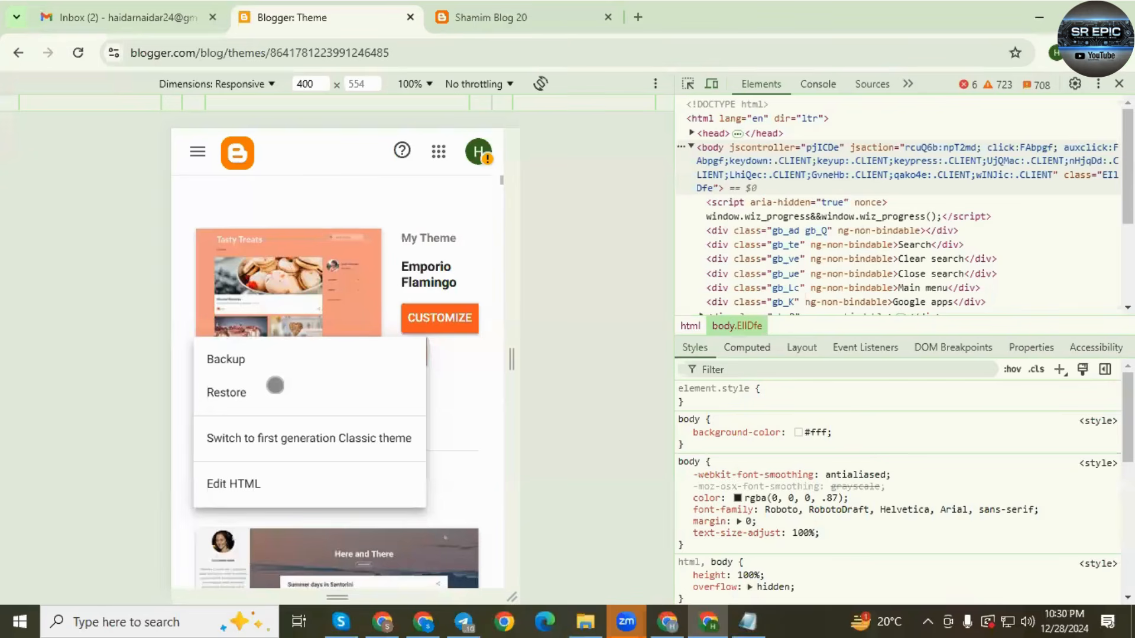
left_click(256, 485)
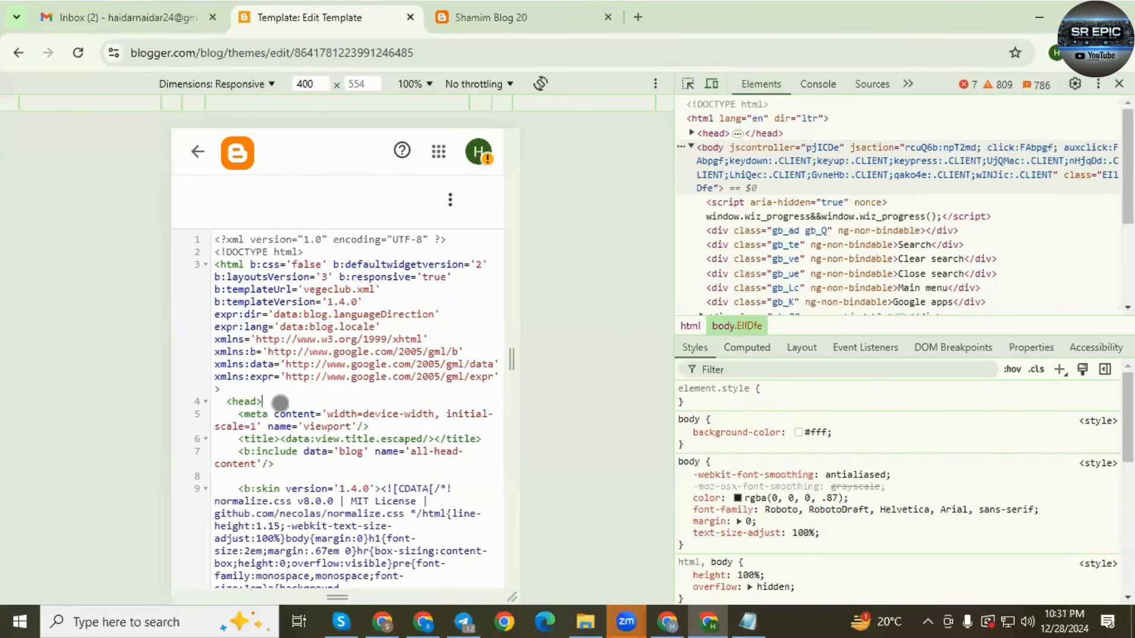
Insert three blank lines right after the opening head tag and place the cursor on an empty line.
key("Return")
key("Return")
key("Return")
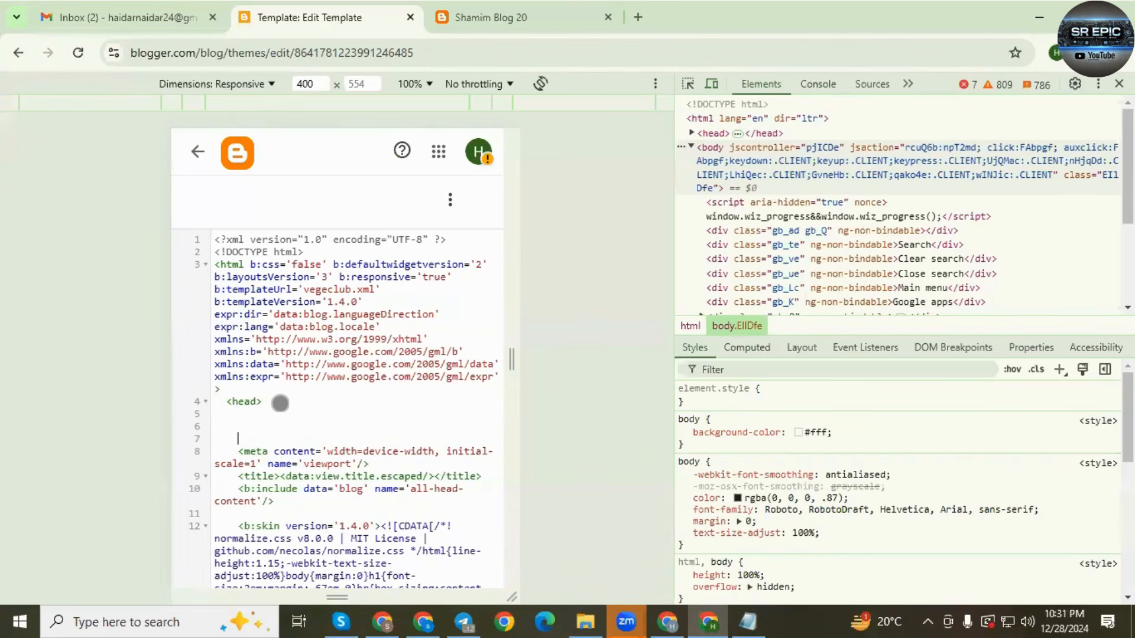
key("Up")
Switch to the live blog tab and back to the template editor.
left_click(499, 13)
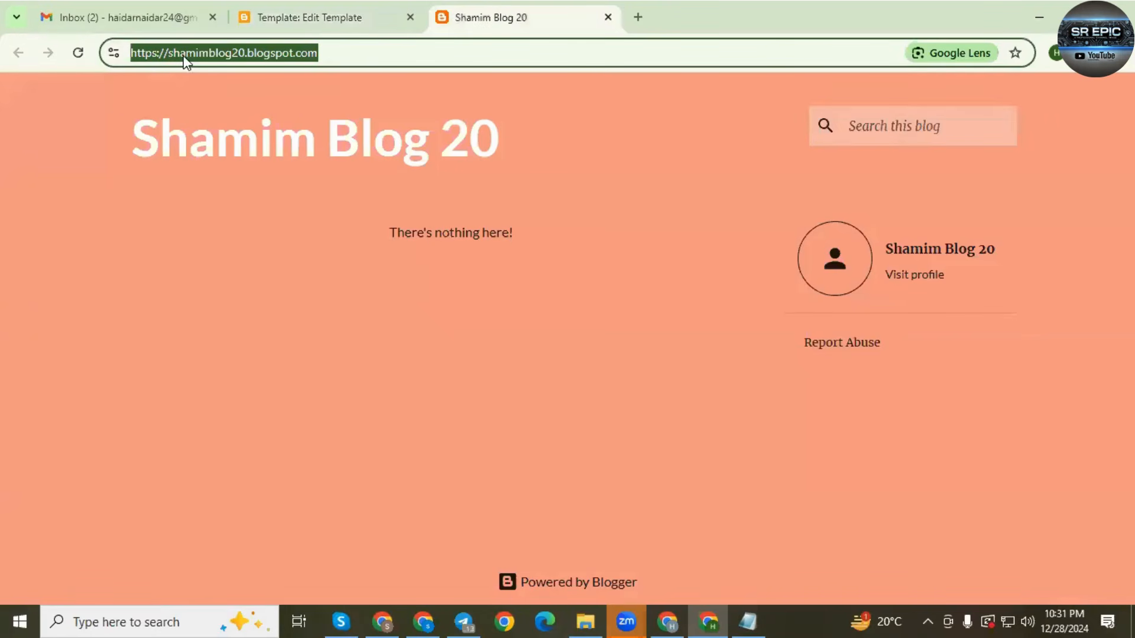
left_click(266, 12)
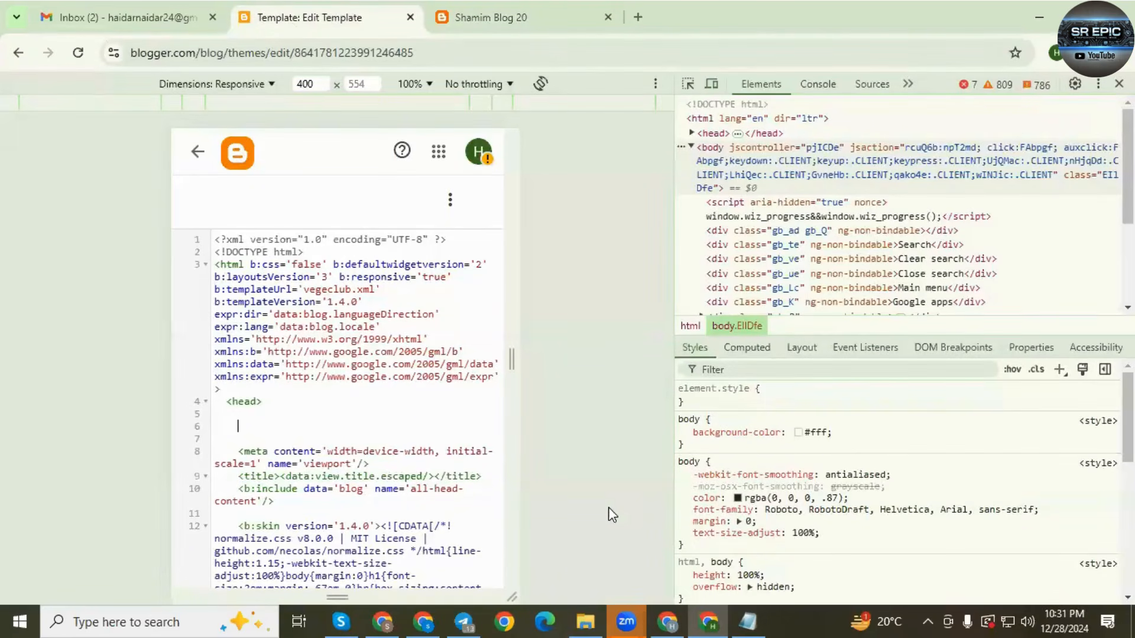
mouse_move(667, 621)
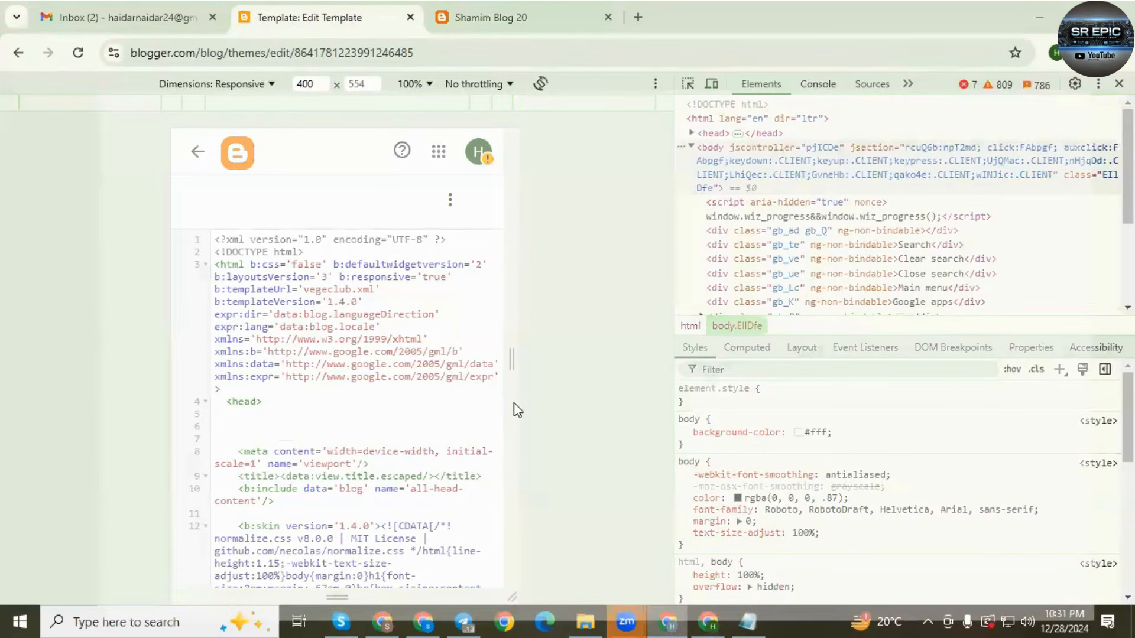
Switch to the Adsterra site and open the login page for publishers.
key("alt+Tab")
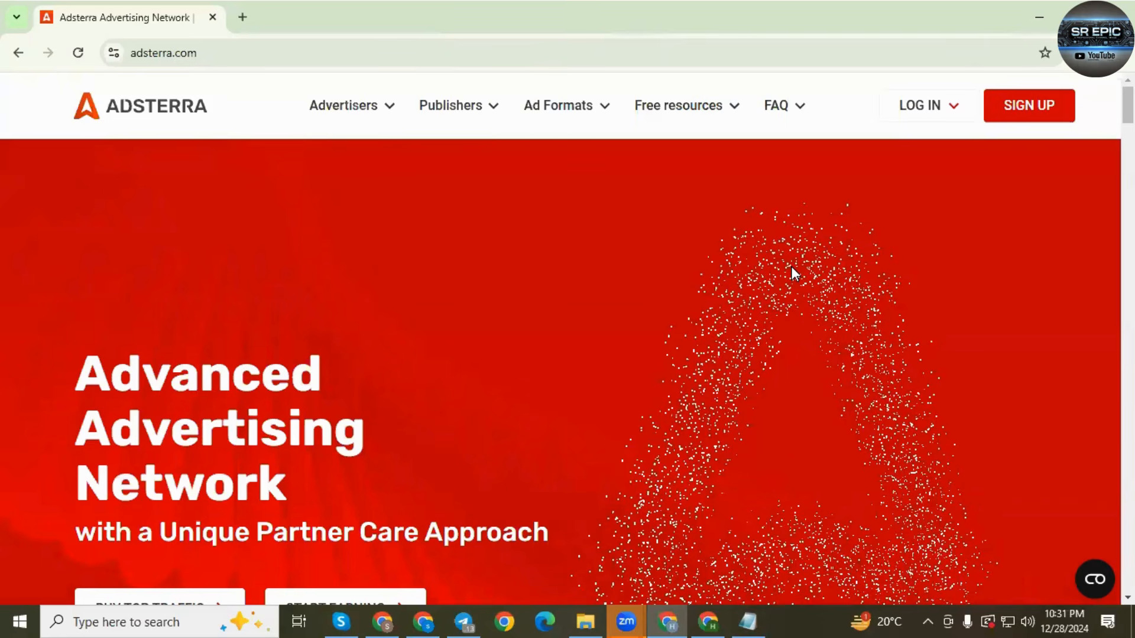
left_click(919, 116)
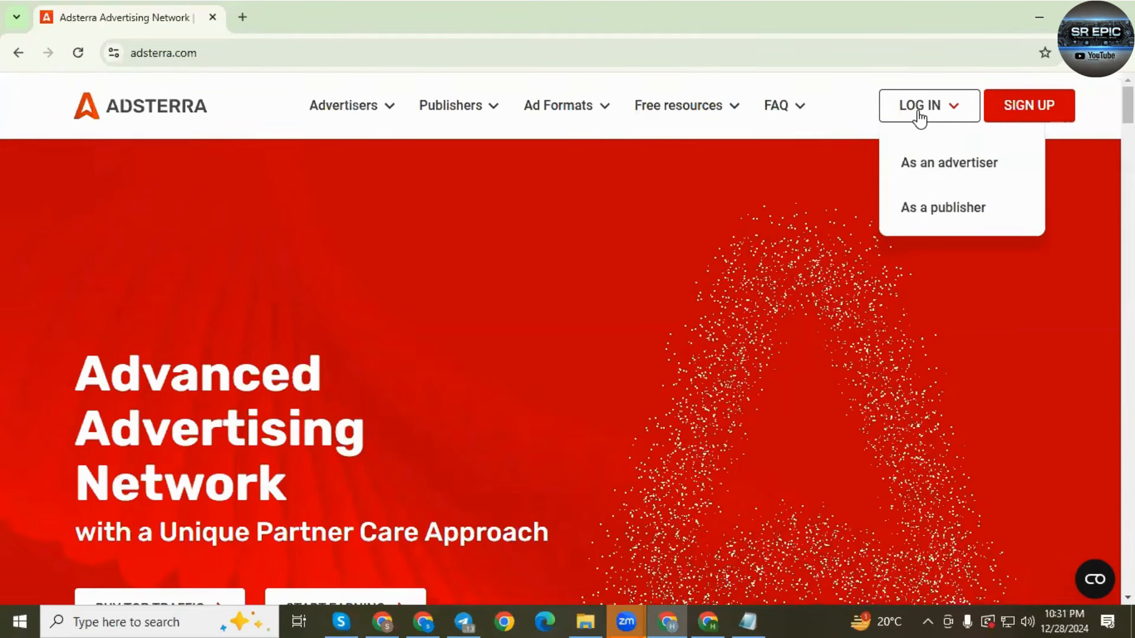
left_click(943, 205)
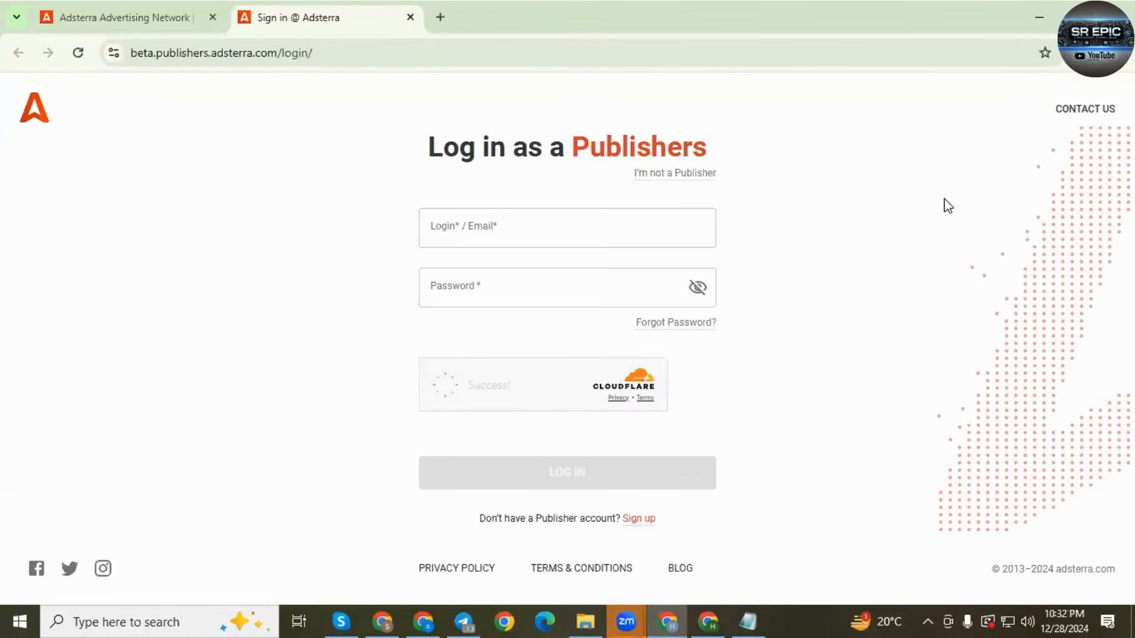
Paste the account's login name into the Login/Email field, deleting the extra pasted text around it.
left_click(222, 18)
left_click(303, 13)
left_click(516, 233)
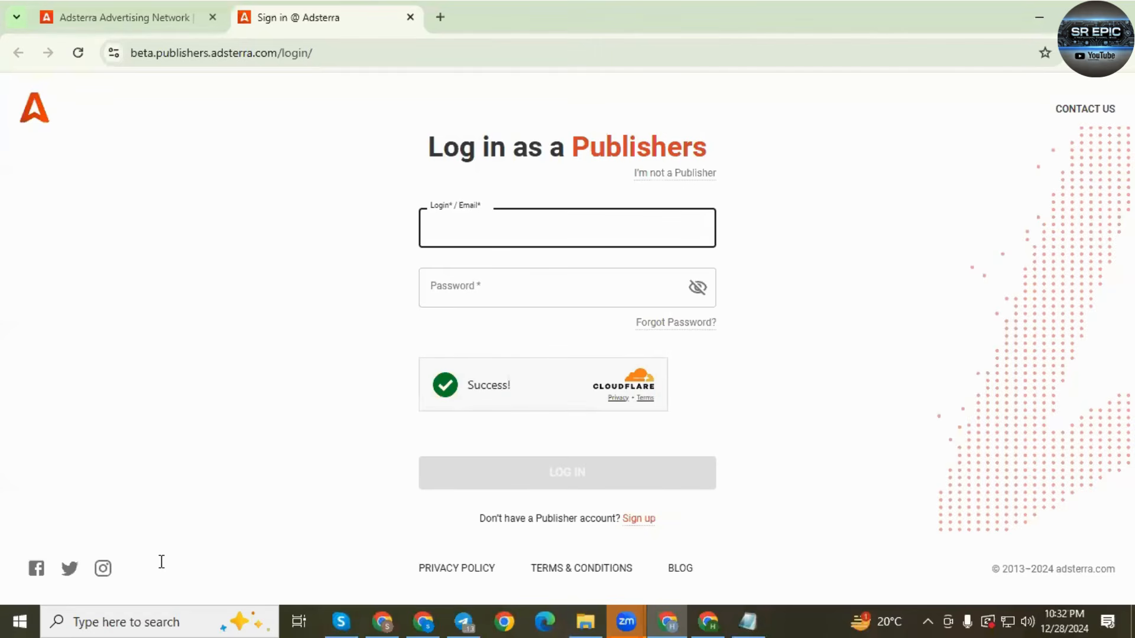
key("alt+Tab")
key("alt+Tab")
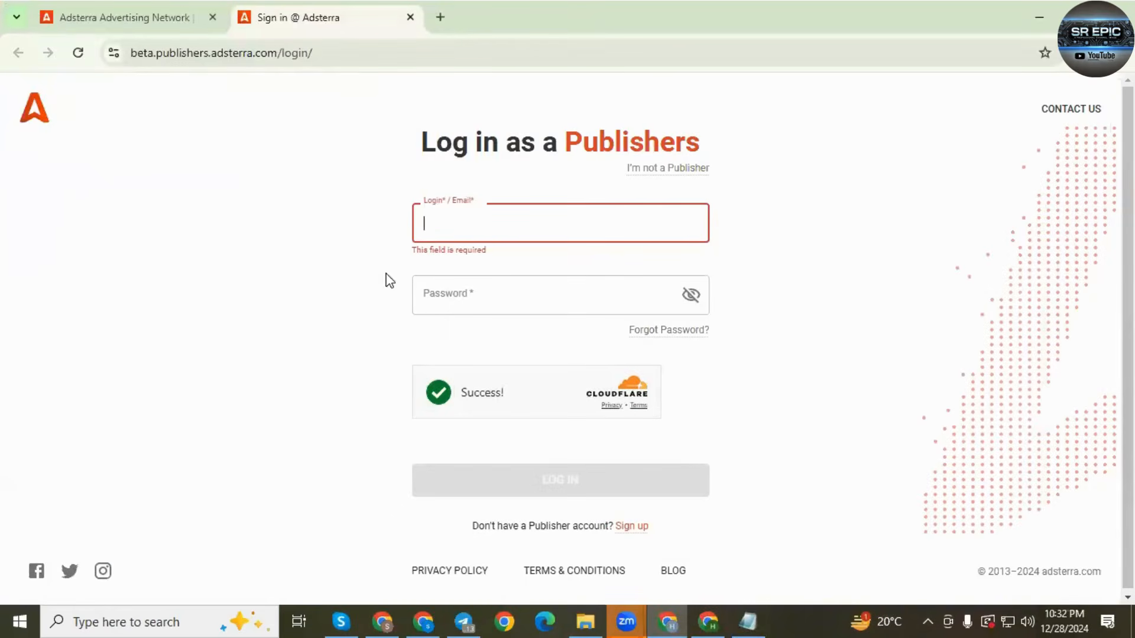
key("ctrl+v")
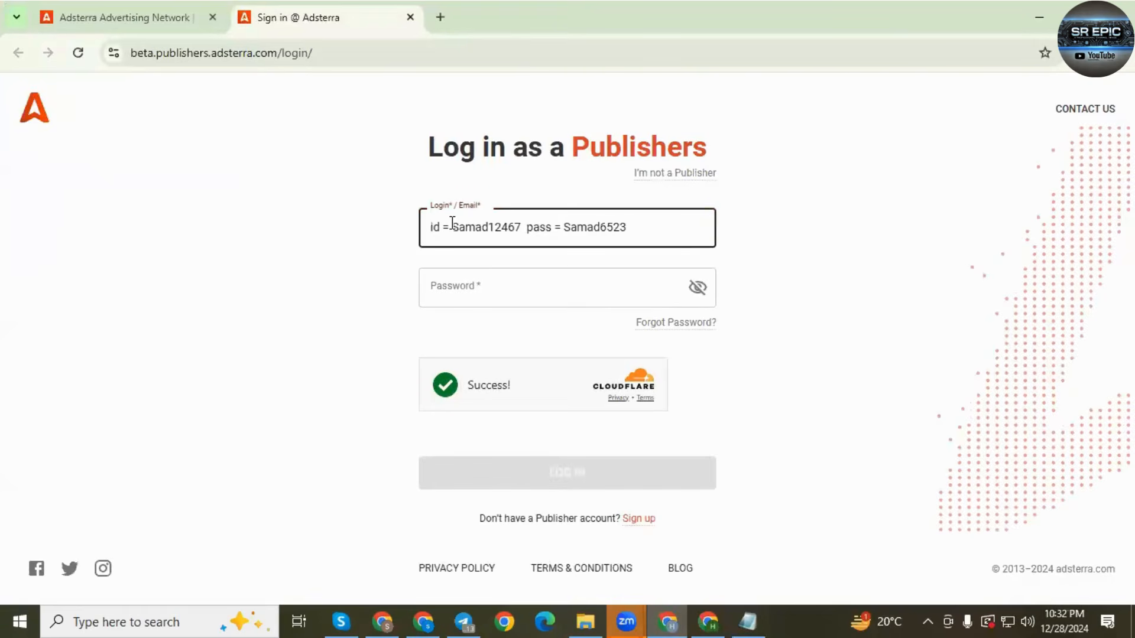
left_click_drag(452, 222, 397, 238)
key("BackSpace")
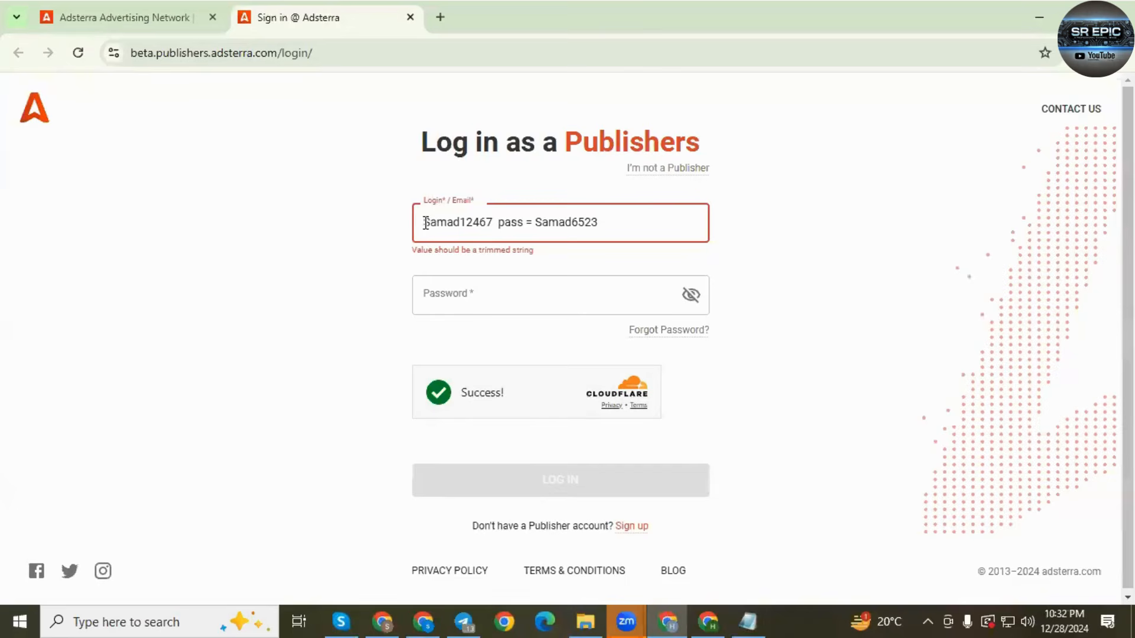
left_click_drag(490, 223, 619, 218)
key("ctrl+c")
key("BackSpace")
Paste the account password into the Password field, trim the extra text, log in, and decline saving the password.
left_click(502, 286)
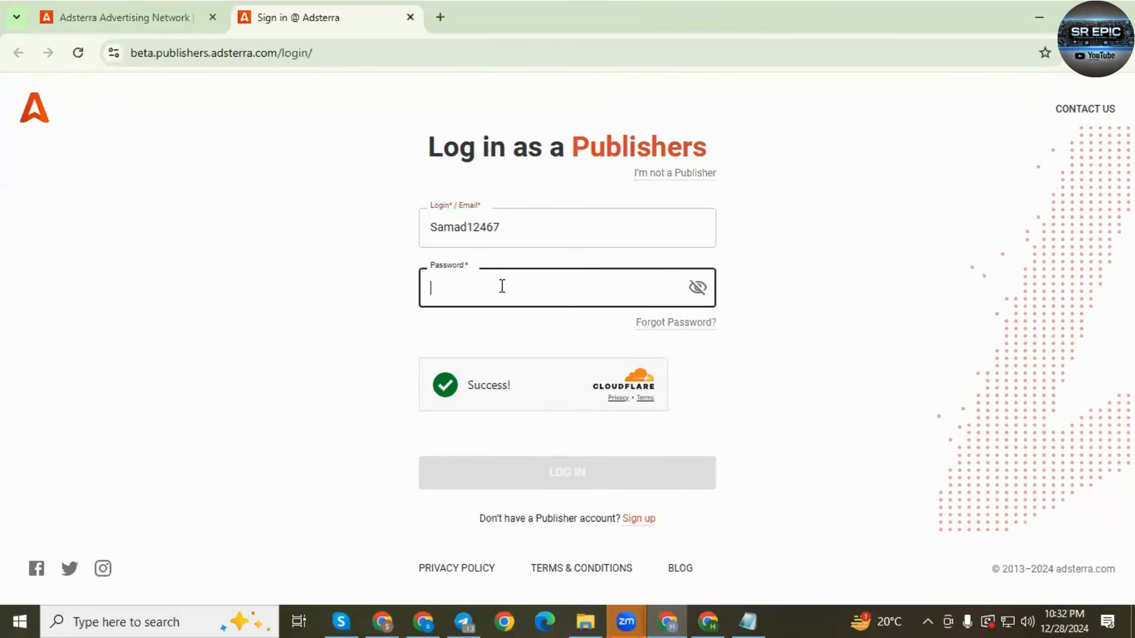
key("ctrl+v")
left_click(697, 287)
left_click_drag(476, 287, 396, 289)
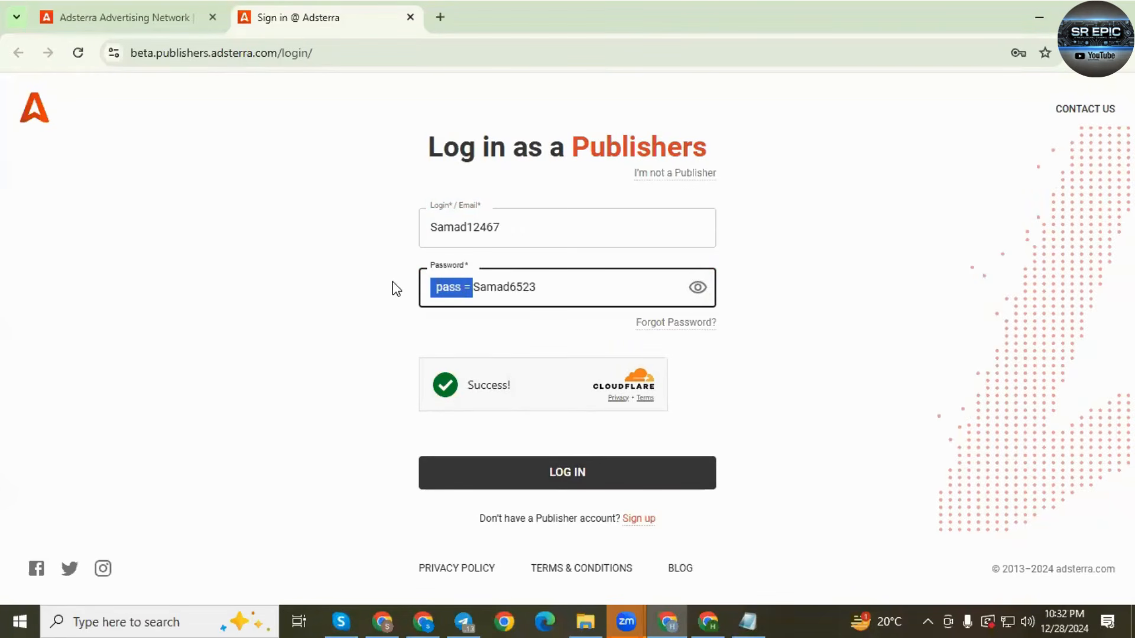
key("BackSpace")
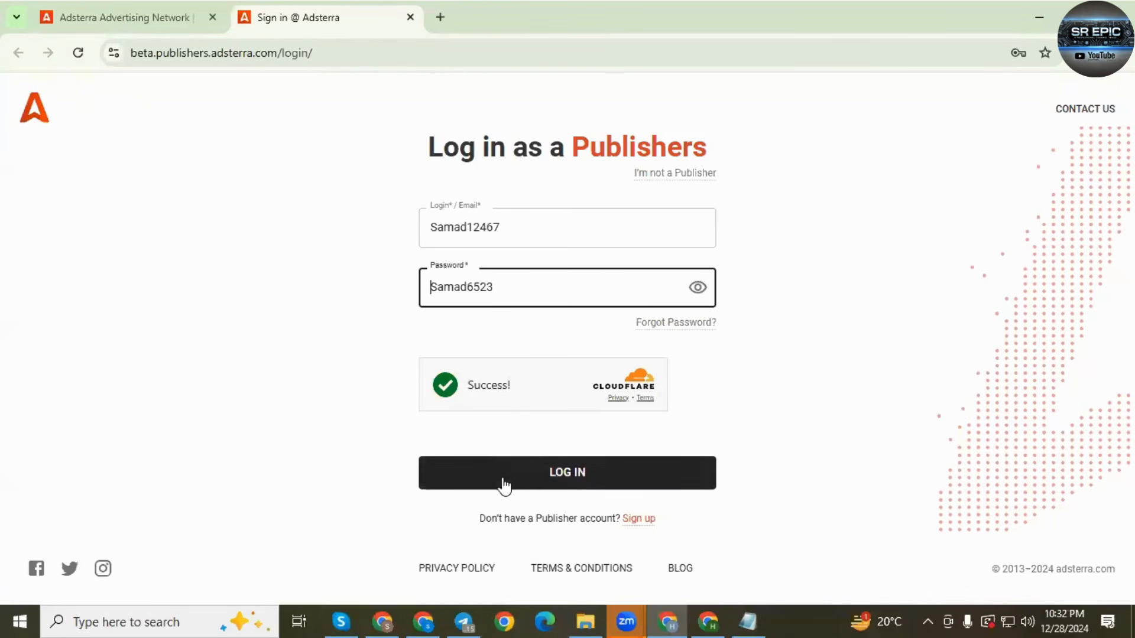
left_click(584, 477)
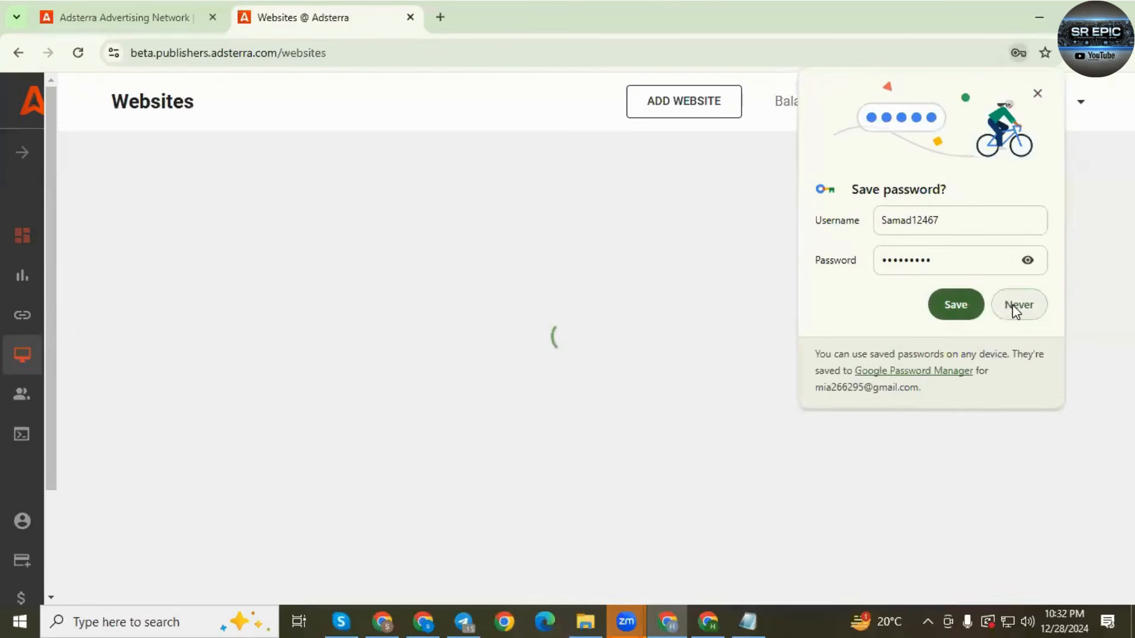
left_click(1013, 307)
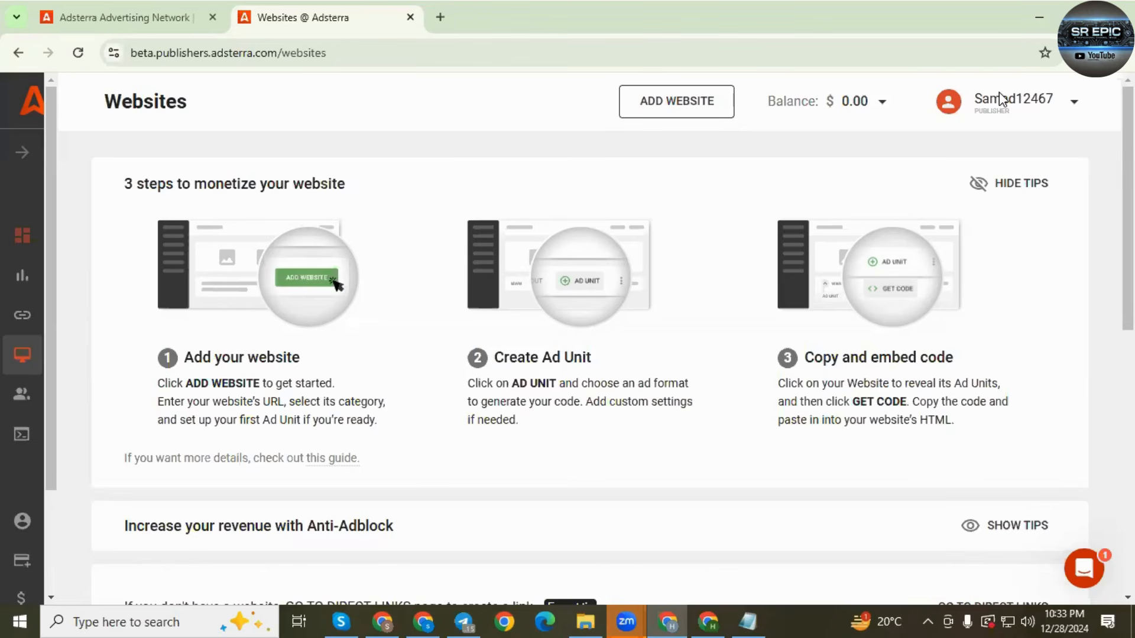
Open the Add new Website dialog.
left_click_drag(871, 104, 767, 110)
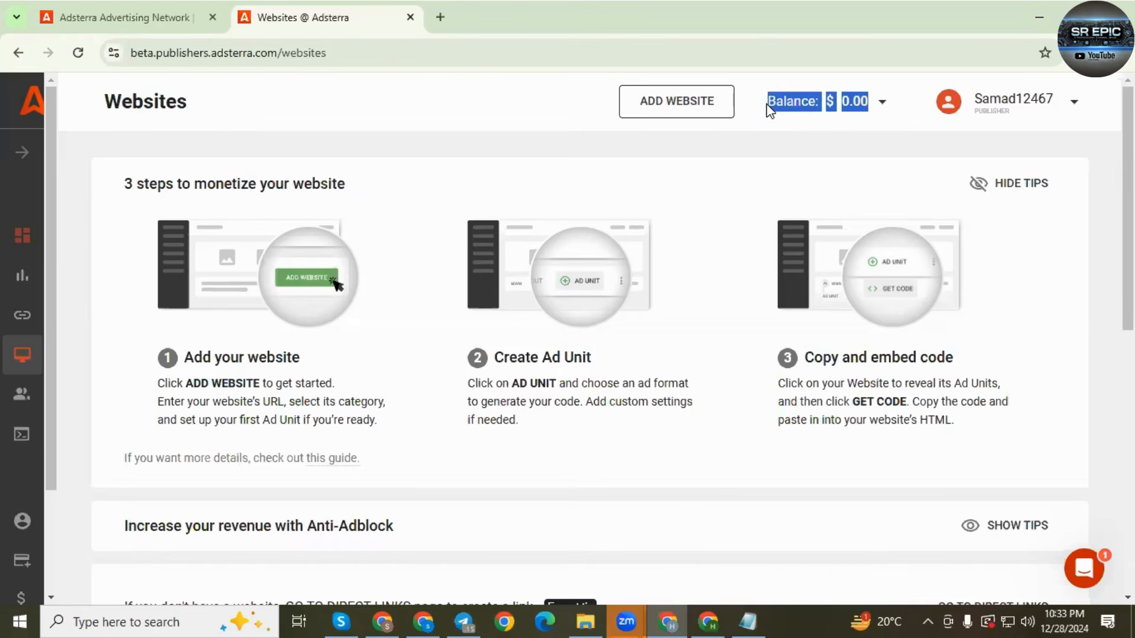
left_click(769, 110)
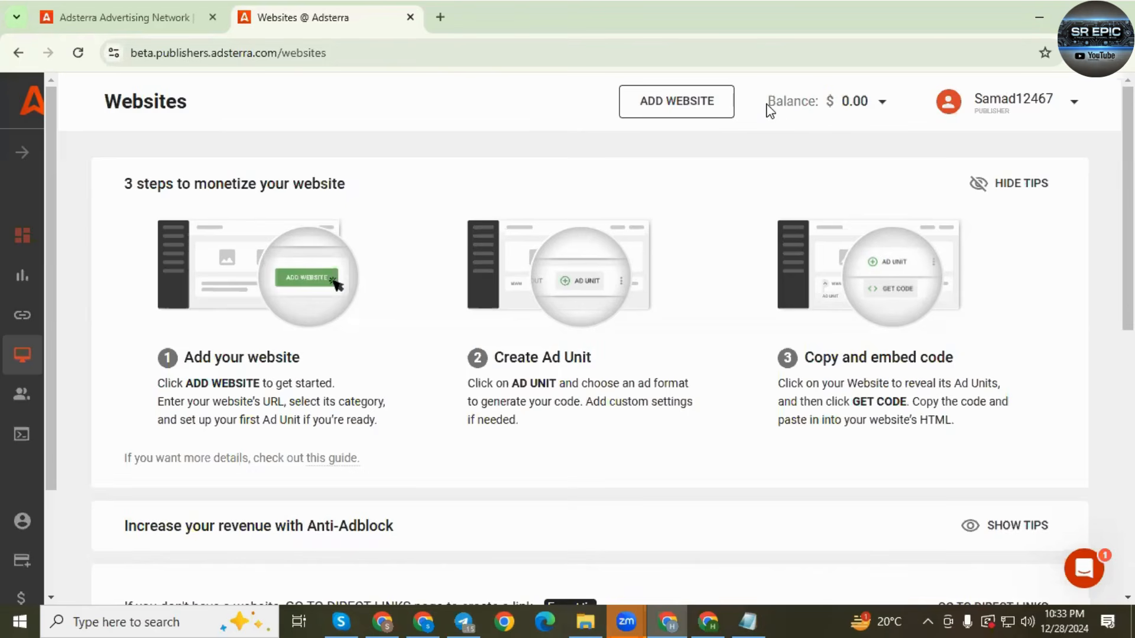
left_click(681, 104)
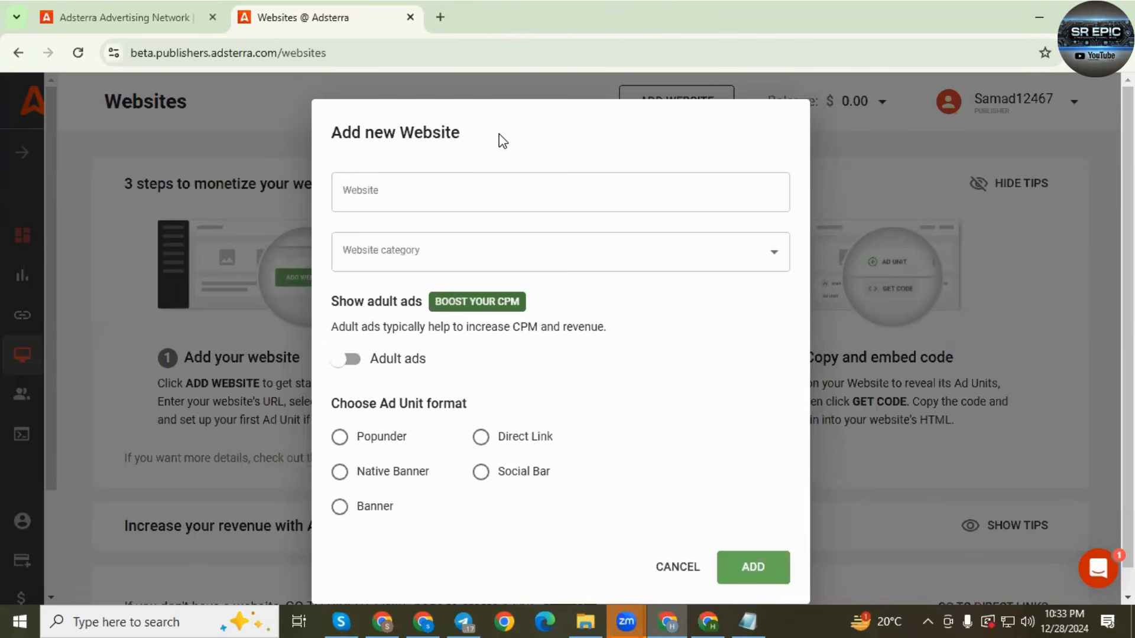
right_click(954, 134)
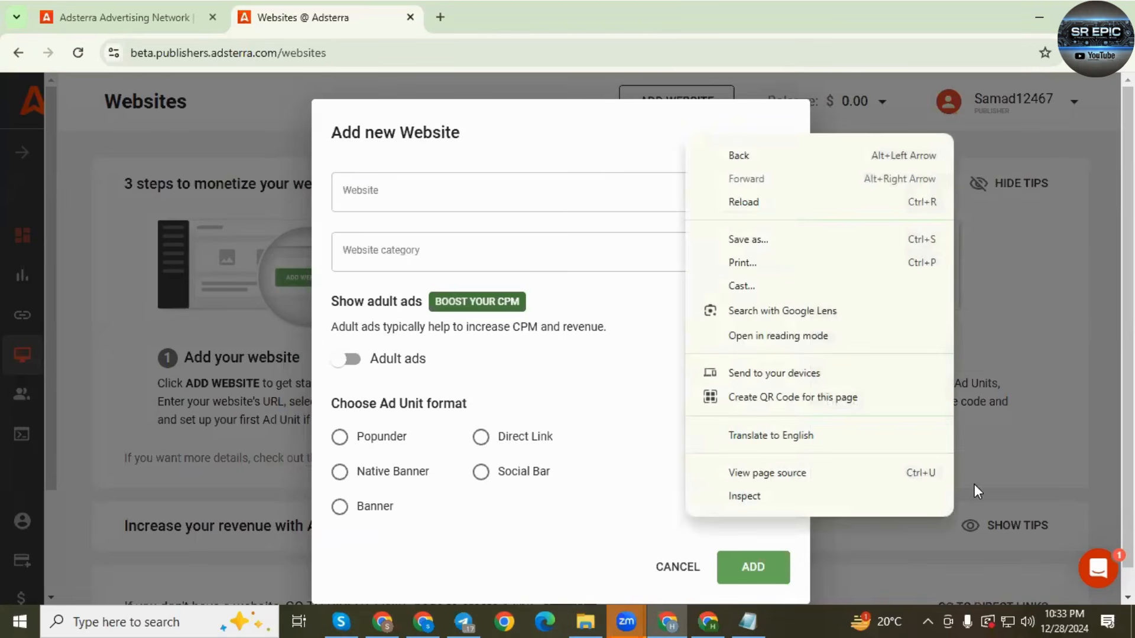
left_click(791, 496)
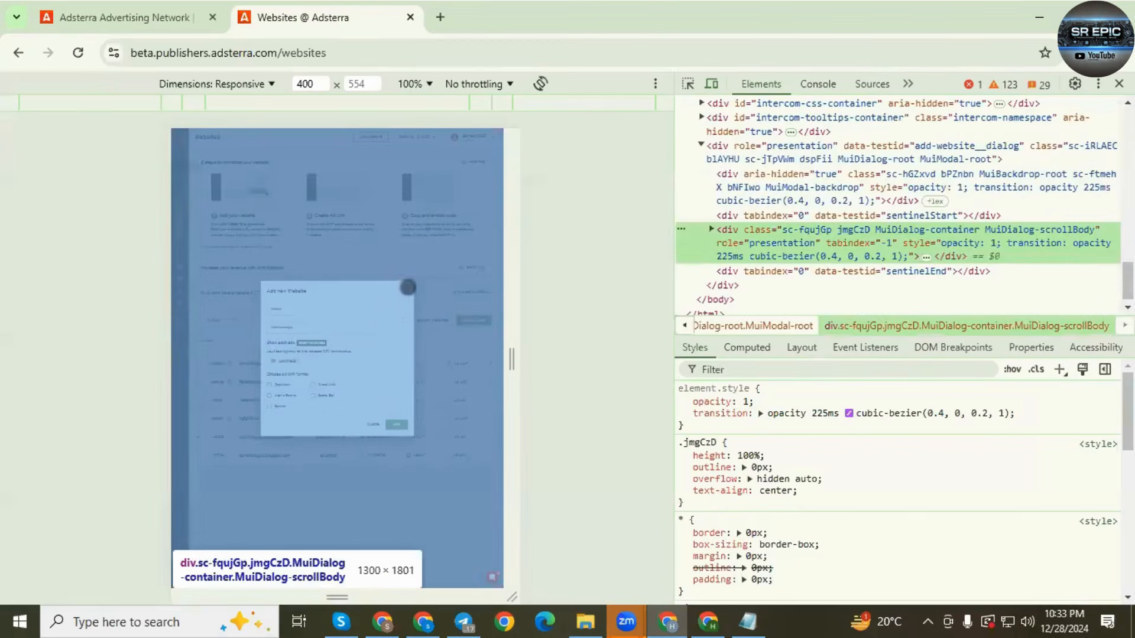
left_click(376, 306)
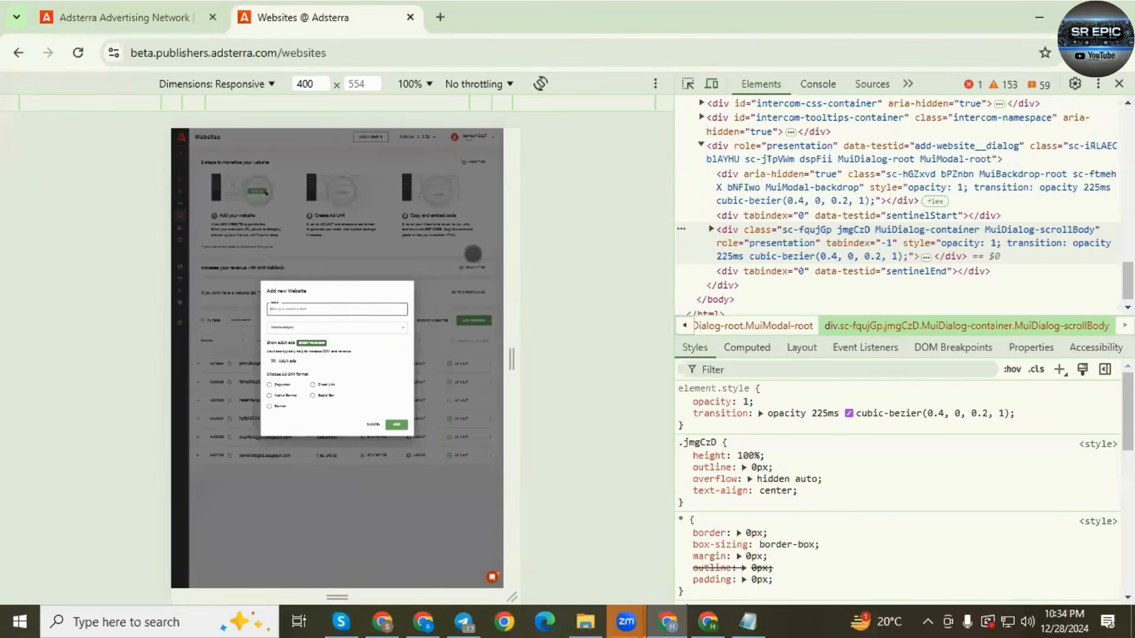
key("F12")
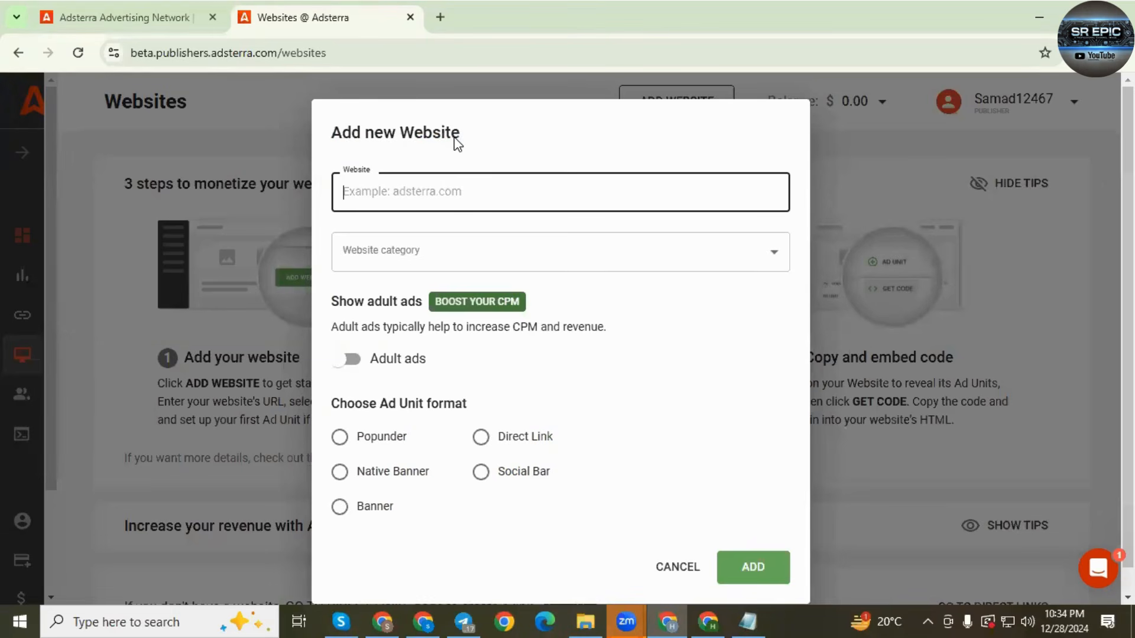
left_click(434, 192)
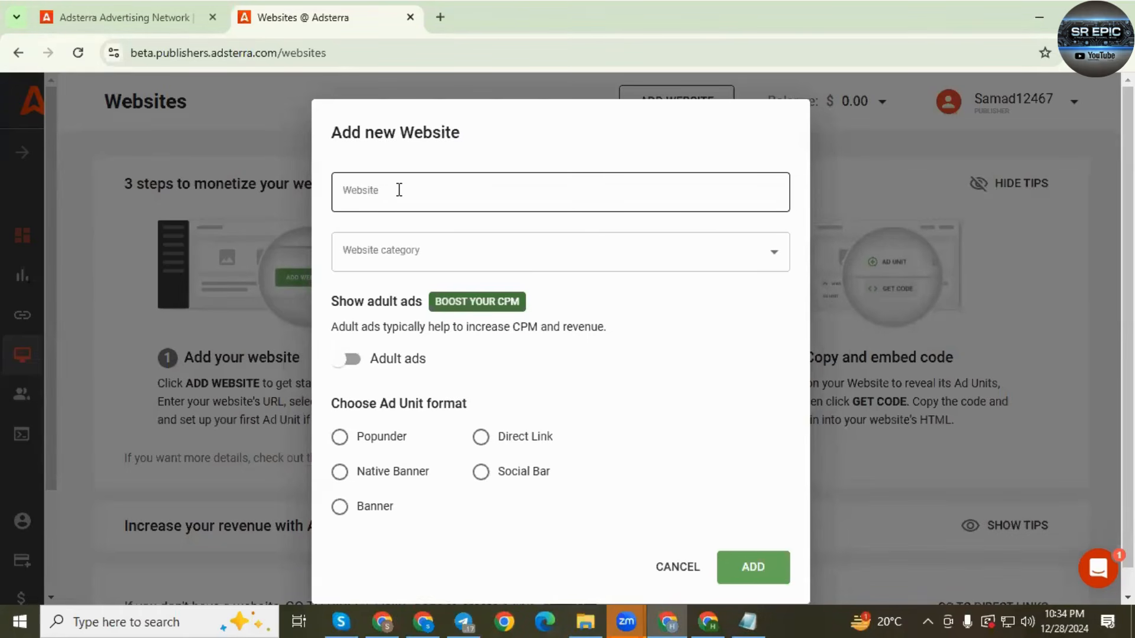
left_click(399, 190)
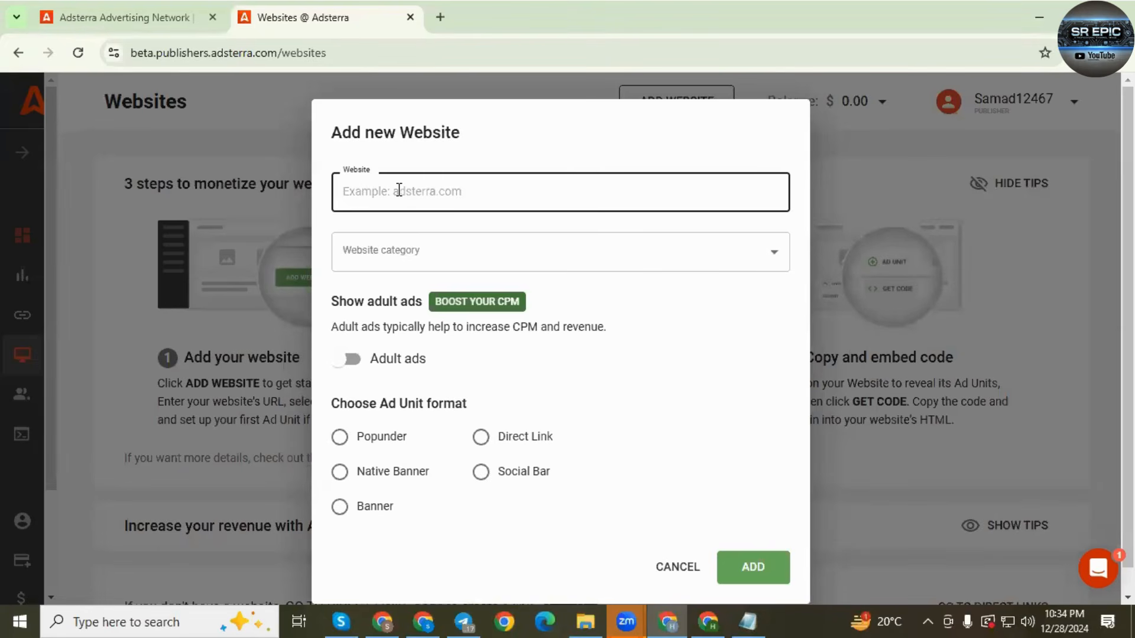
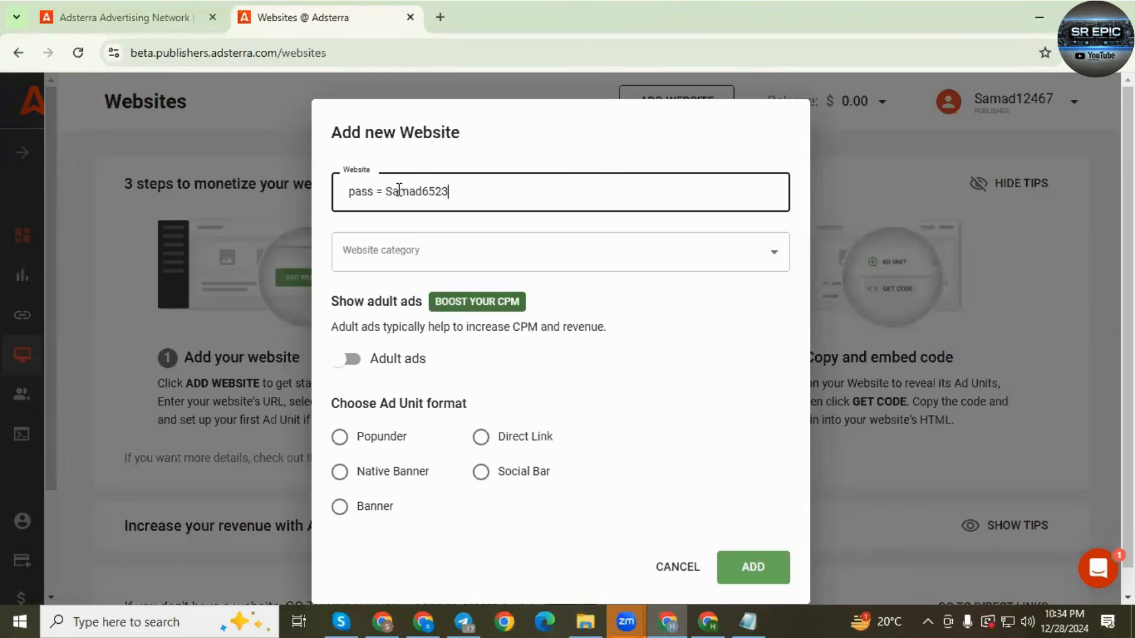
key("ctrl+z")
key("super+v")
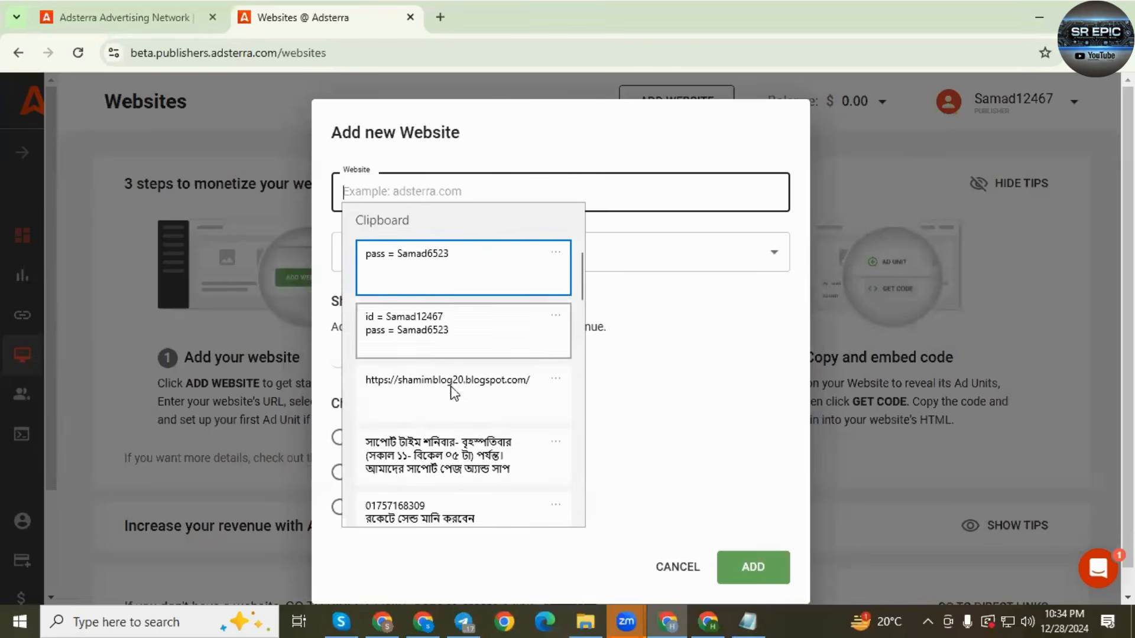
left_click(442, 380)
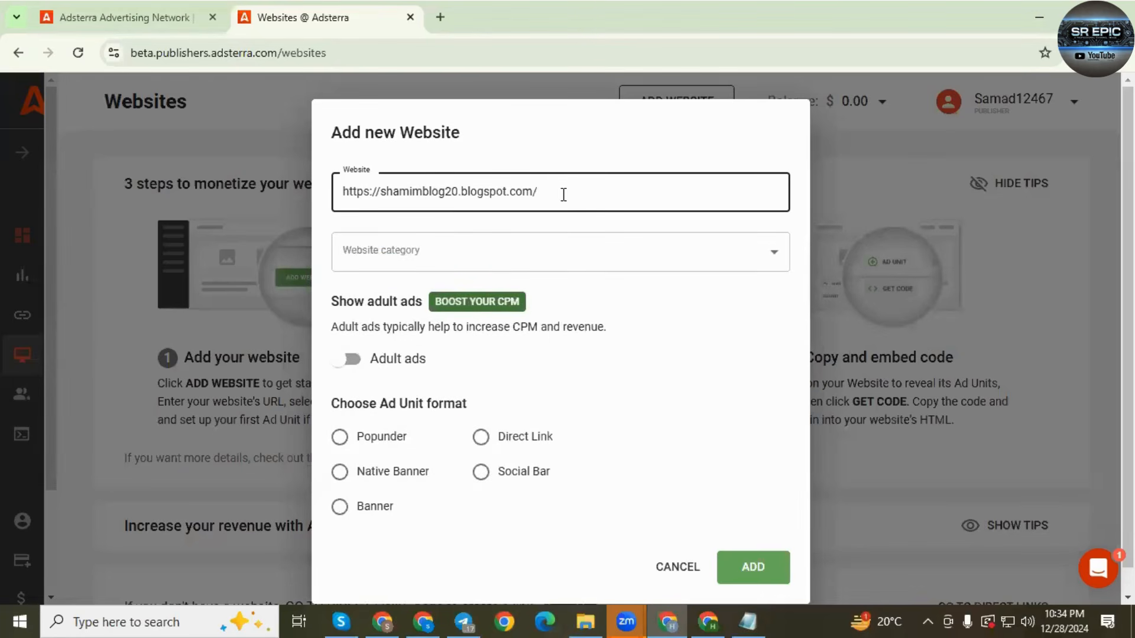
Trim the Website entry down to shamimblog20.blogspot.com.
double_click(411, 193)
triple_click(449, 190)
left_click(555, 192)
key("BackSpace")
left_click_drag(381, 192, 349, 192)
left_click(413, 187)
left_click(382, 190)
key("BackSpace")
key("BackSpace")
key("BackSpace")
key("BackSpace")
key("BackSpace")
key("BackSpace")
key("BackSpace")
key("BackSpace")
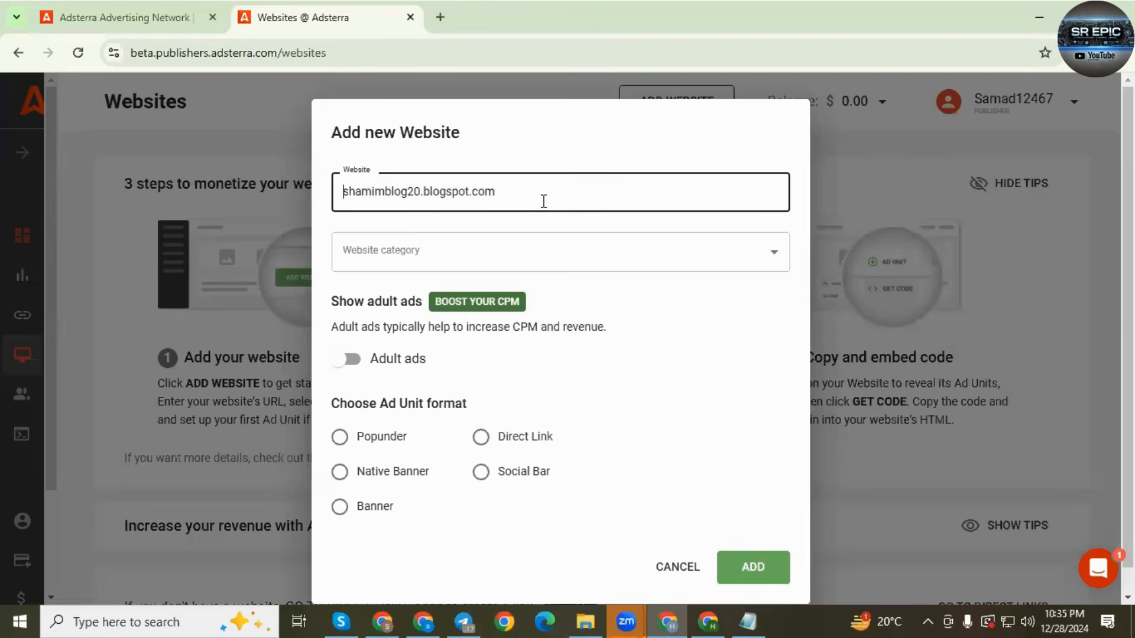
left_click_drag(502, 193, 328, 188)
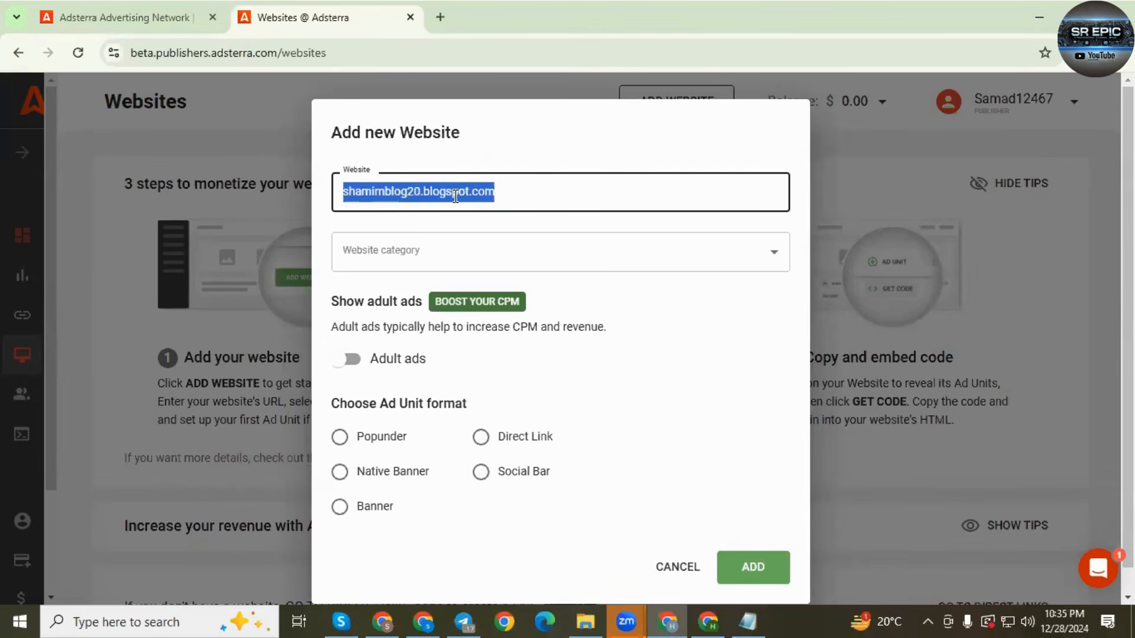
left_click(518, 201)
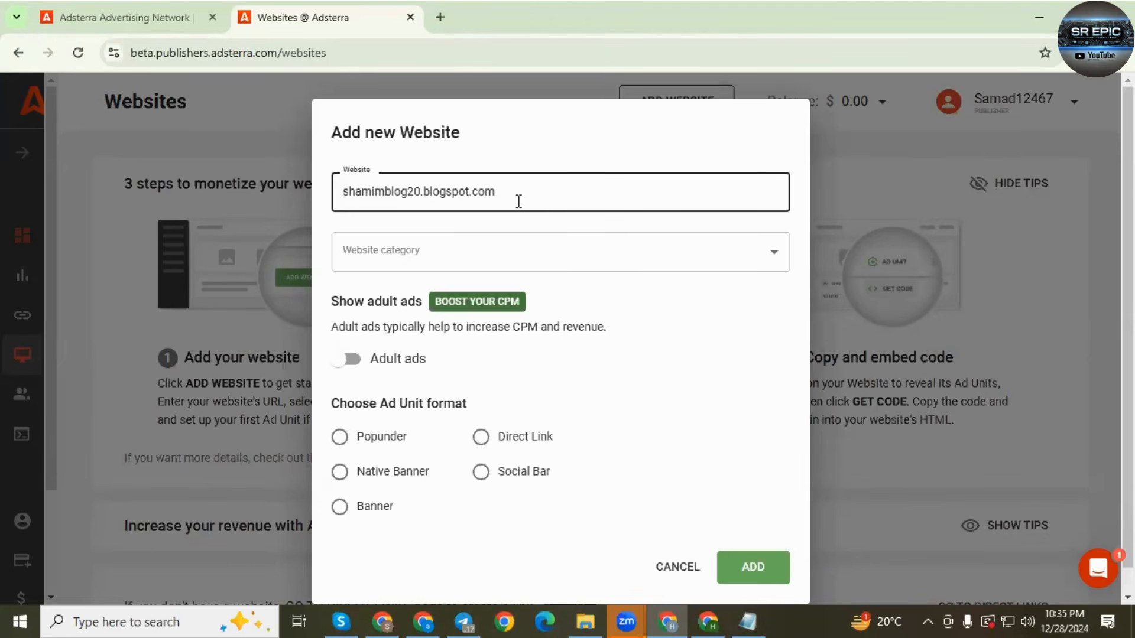
Set the website category to Social.
left_click(403, 258)
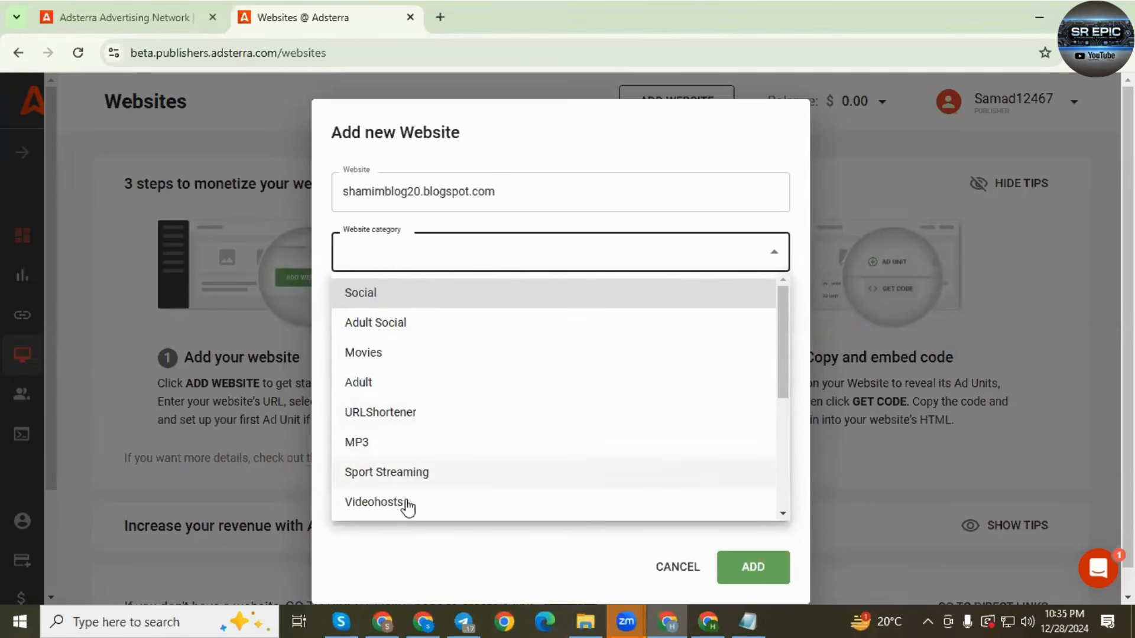
scroll(414, 482, "down", 2)
scroll(407, 482, "down", 3)
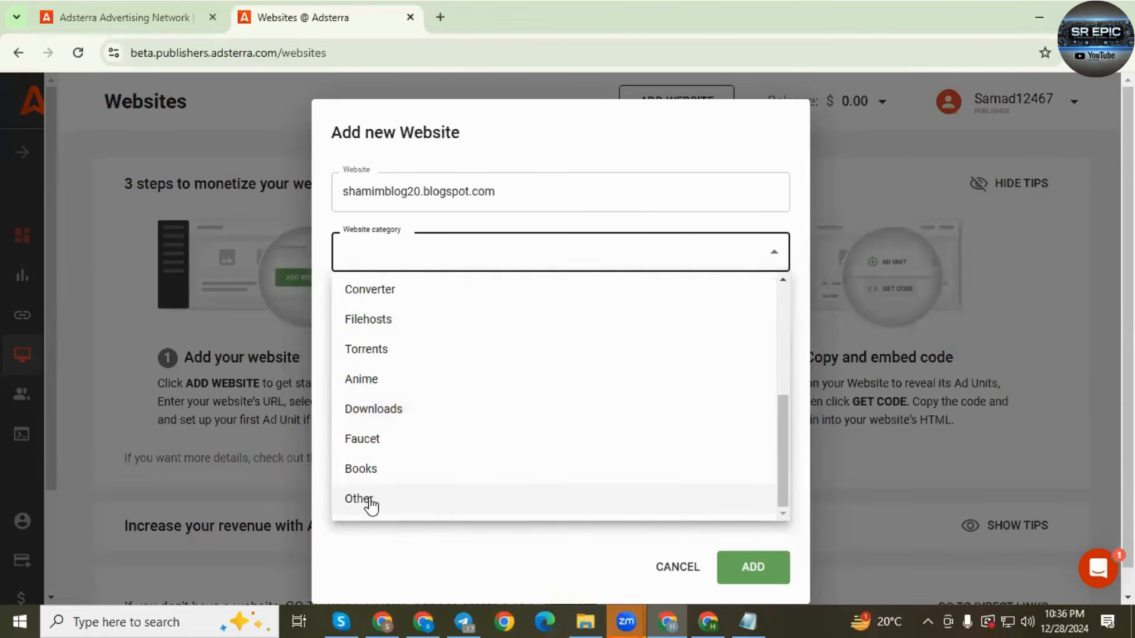
scroll(416, 464, "up", 3)
scroll(419, 462, "up", 2)
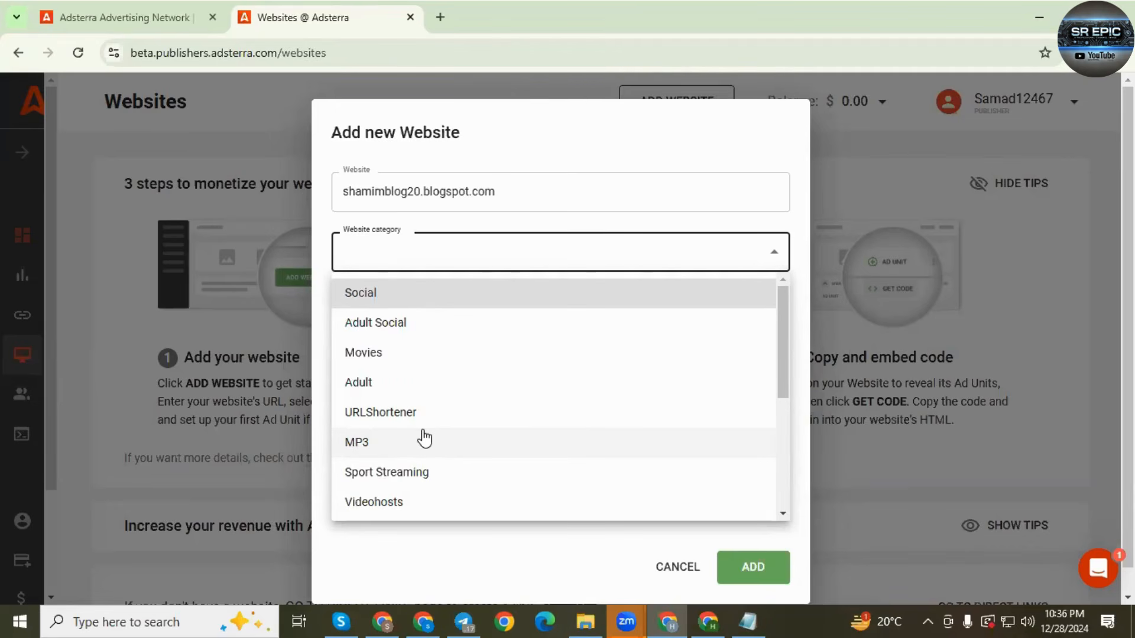
left_click(389, 300)
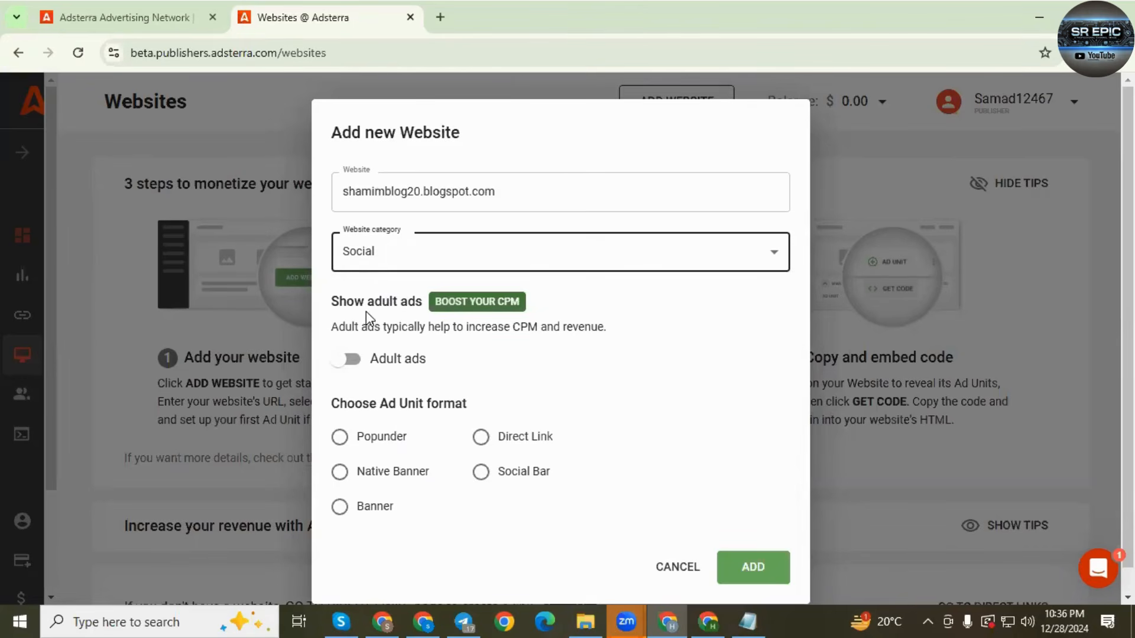
left_click_drag(334, 304, 457, 309)
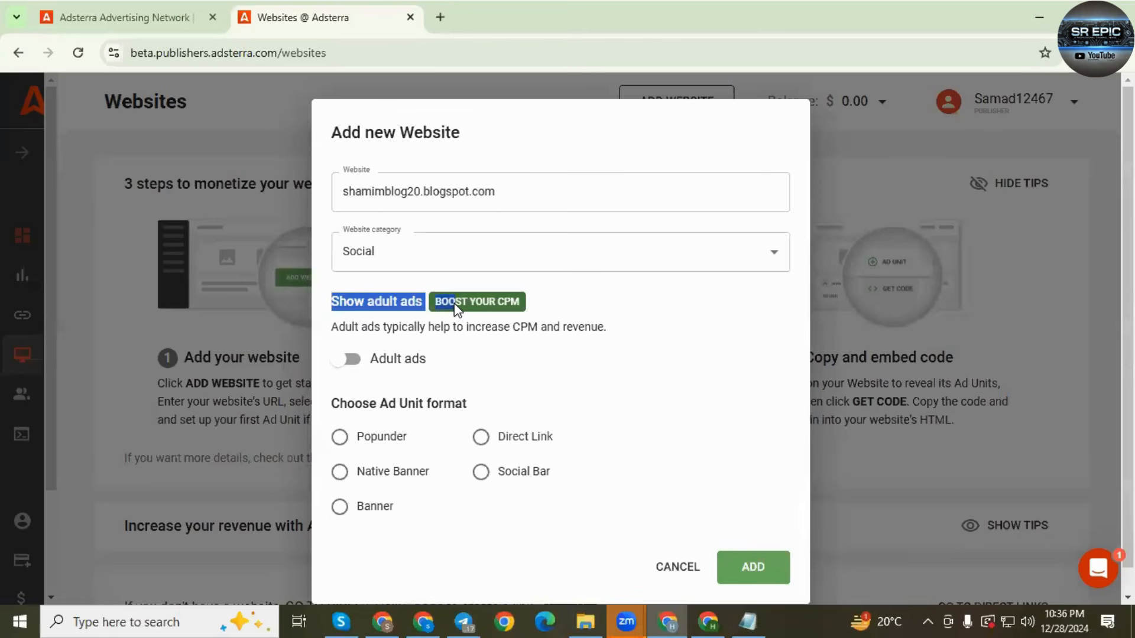
left_click(590, 309)
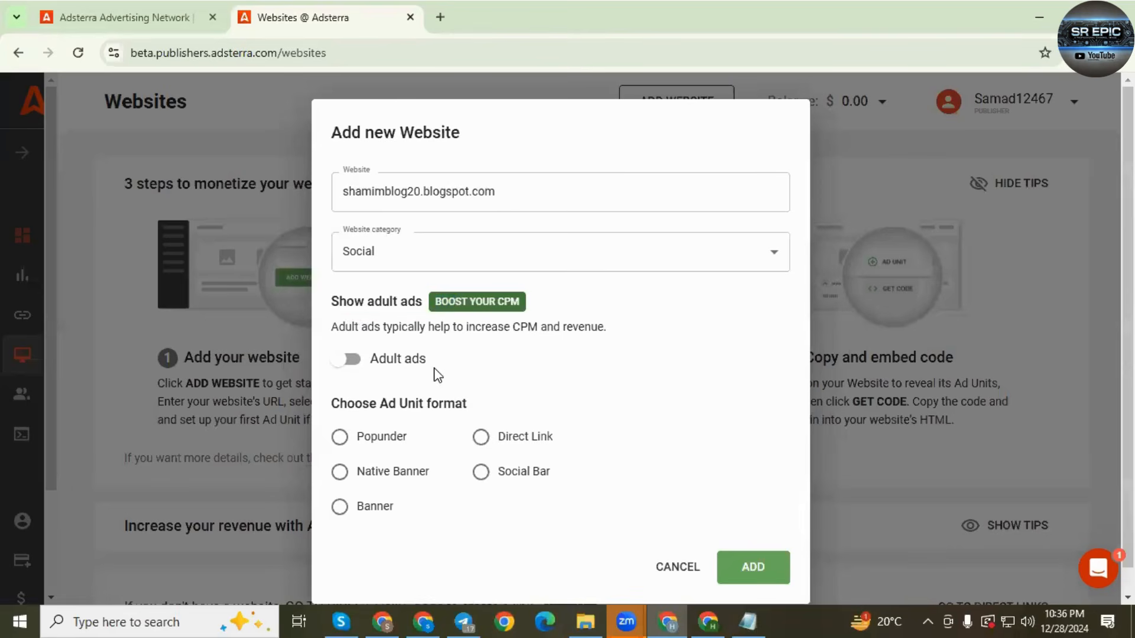
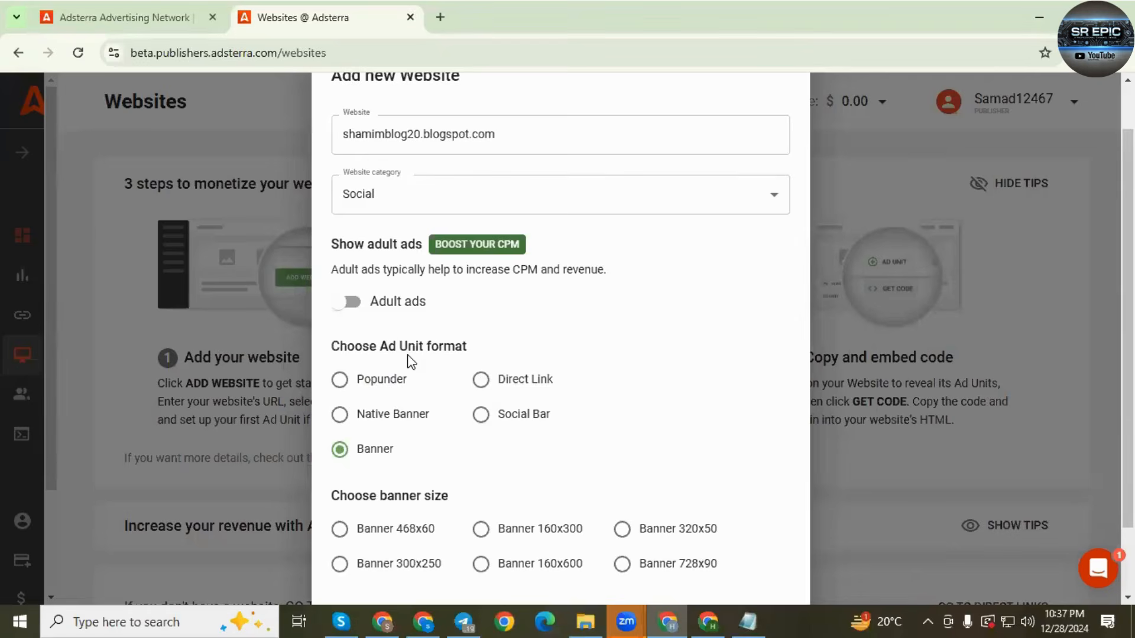
key("Print")
left_click_drag(296, 244, 691, 506)
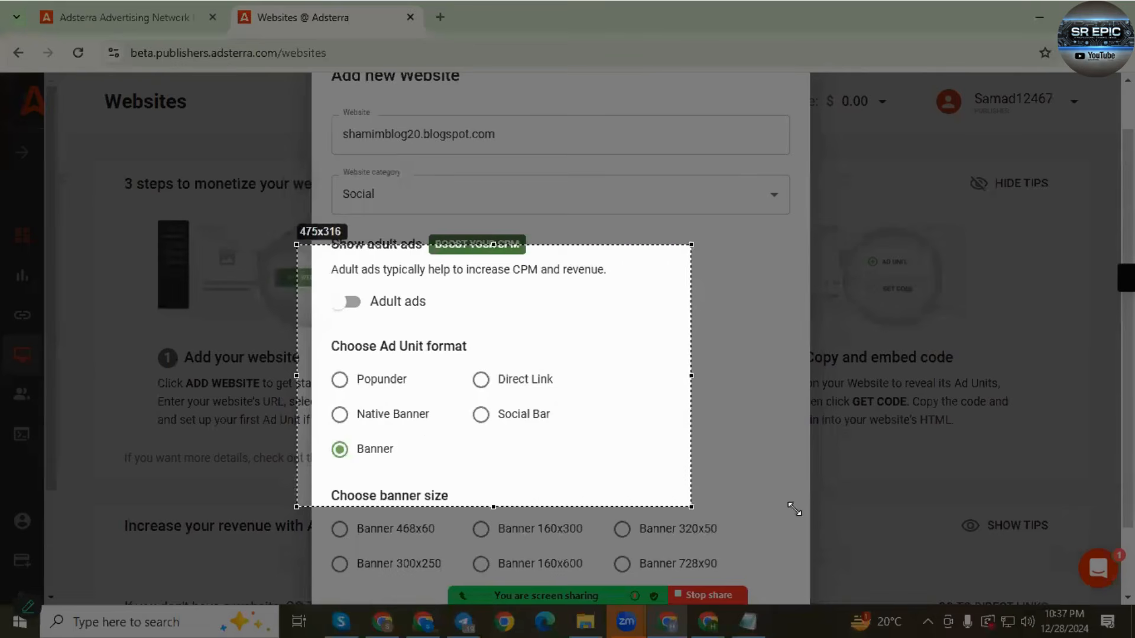
left_click_drag(793, 509, 794, 510)
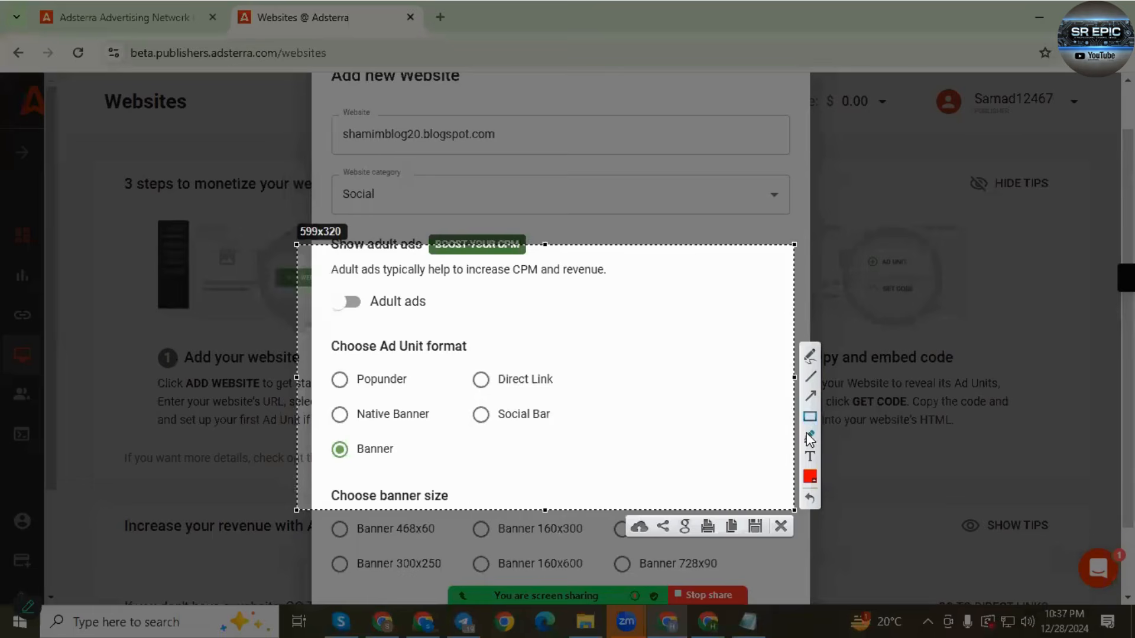
mouse_move(330, 379)
left_mouse_down()
mouse_move(331, 392)
mouse_move(433, 392)
left_mouse_up()
mouse_move(329, 399)
left_mouse_down()
mouse_move(462, 435)
mouse_move(447, 433)
mouse_move(566, 430)
left_mouse_up()
left_click_drag(504, 464, 452, 429)
left_click_drag(460, 373, 438, 373)
left_click_drag(605, 418, 558, 417)
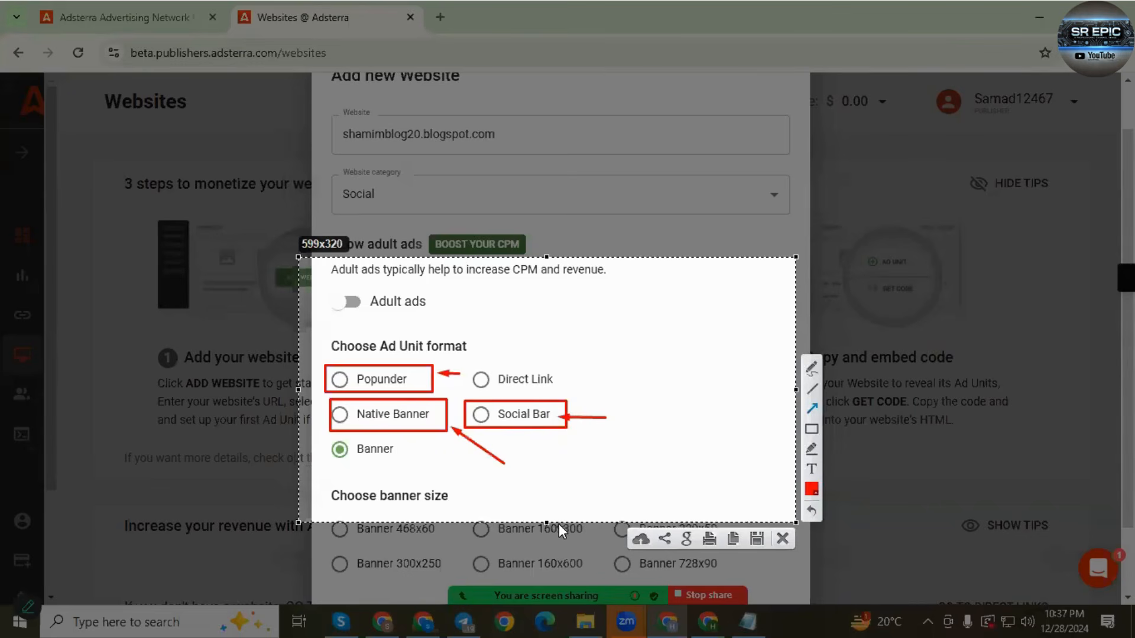
left_click(783, 539)
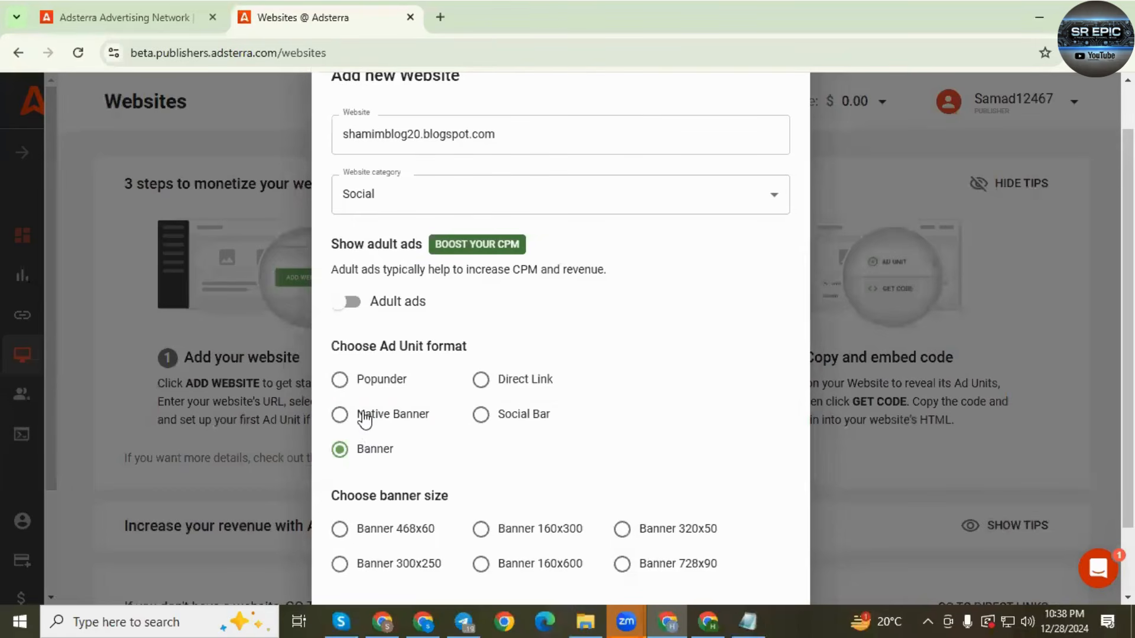
Choose Popunder as the ad unit format, add the website, and dismiss the review notice.
left_click(373, 383)
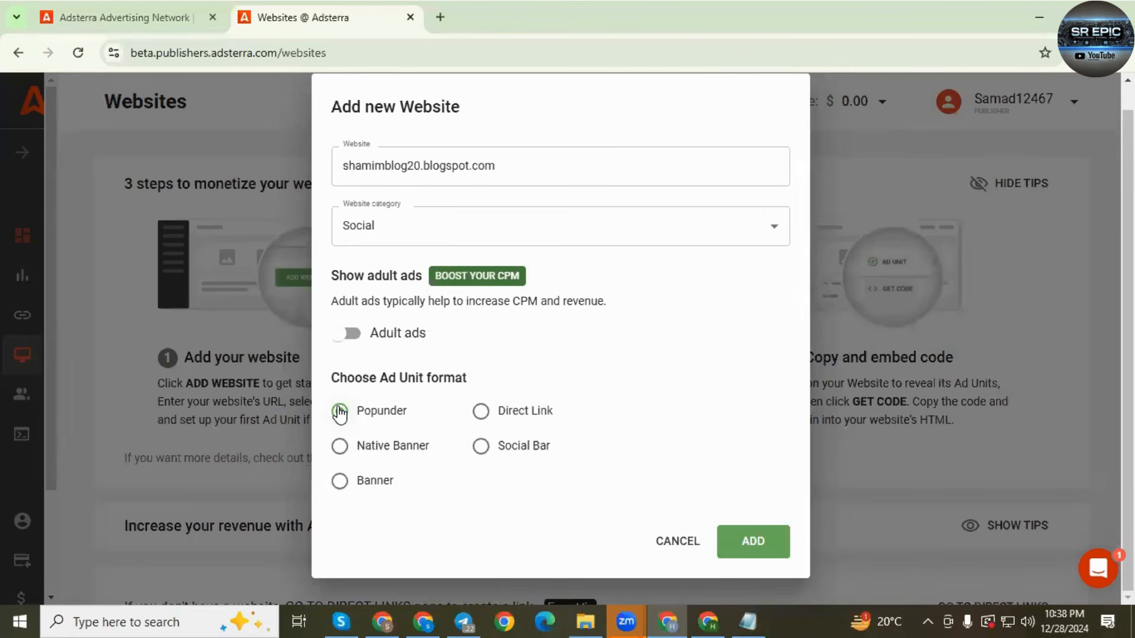
left_click(765, 543)
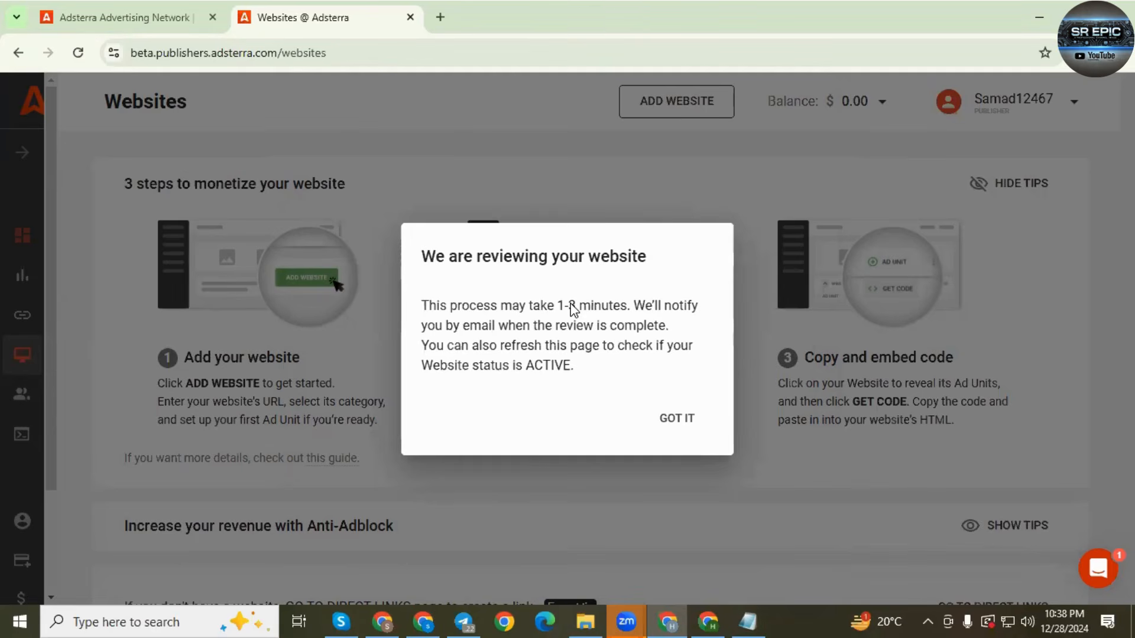
left_click(680, 420)
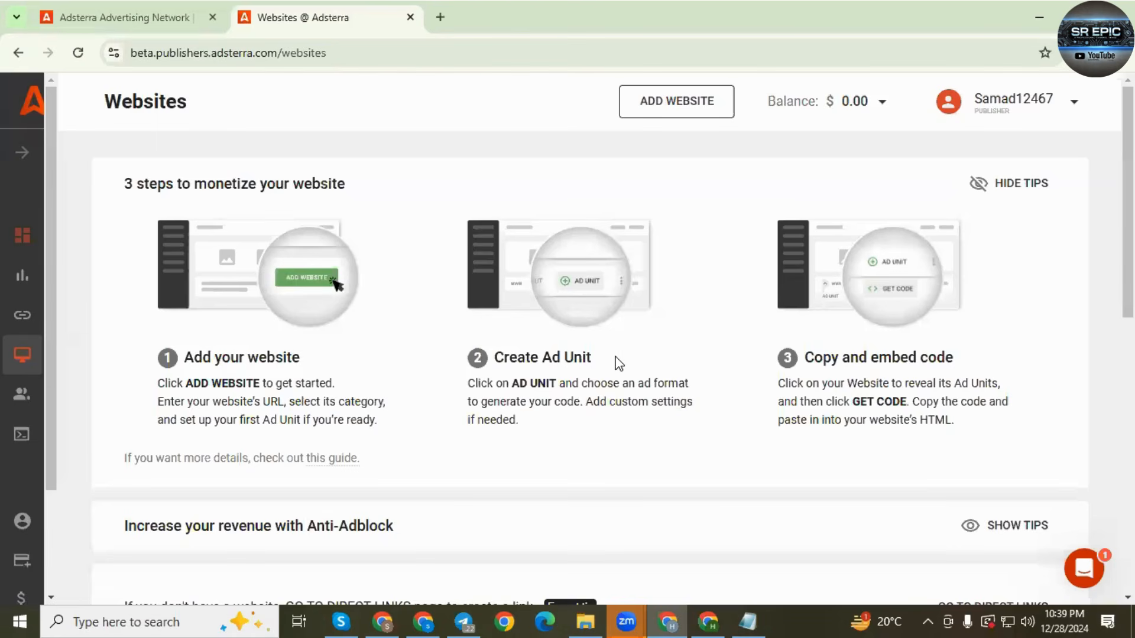
Scroll to the websites list and examine the status of shamimblog20.blogspot.com.
scroll(619, 363, "down", 4)
scroll(617, 366, "down", 5)
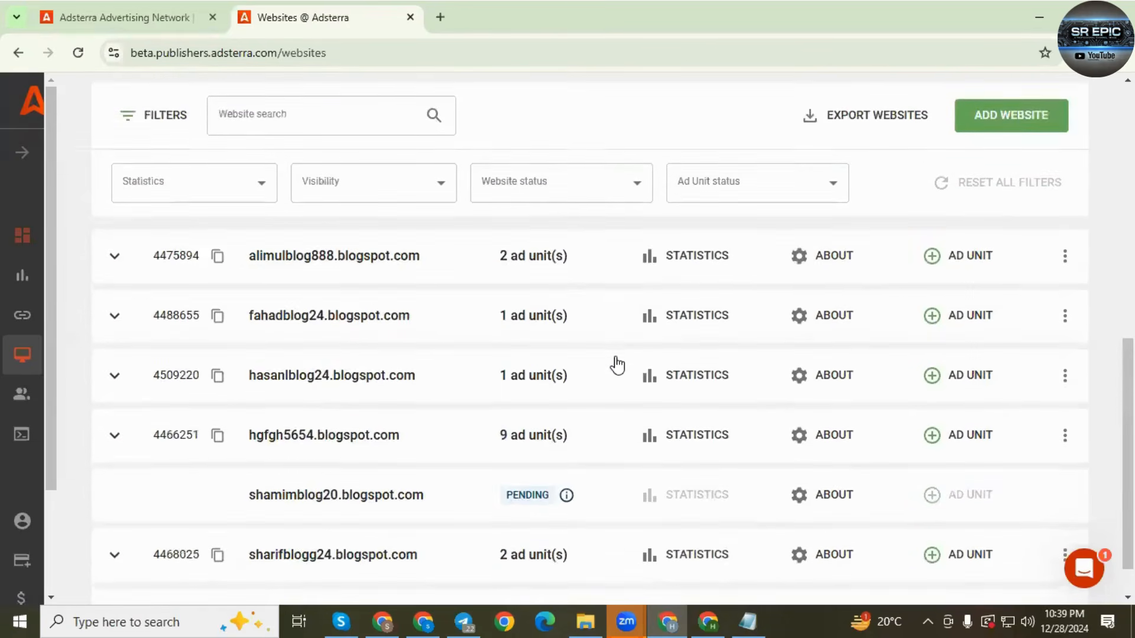
scroll(617, 367, "down", 1)
left_click_drag(220, 454, 569, 449)
left_click(381, 452)
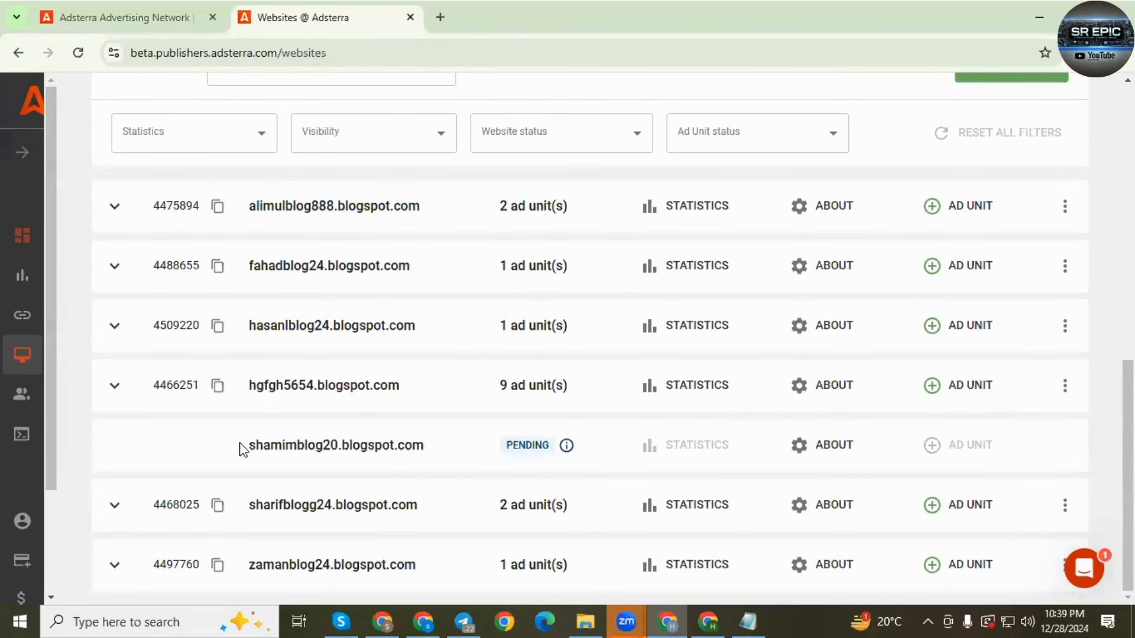
left_click_drag(241, 452, 567, 456)
left_click(348, 446)
key("Print")
left_click_drag(98, 403, 1063, 488)
left_click(1079, 395)
left_click_drag(219, 425, 467, 473)
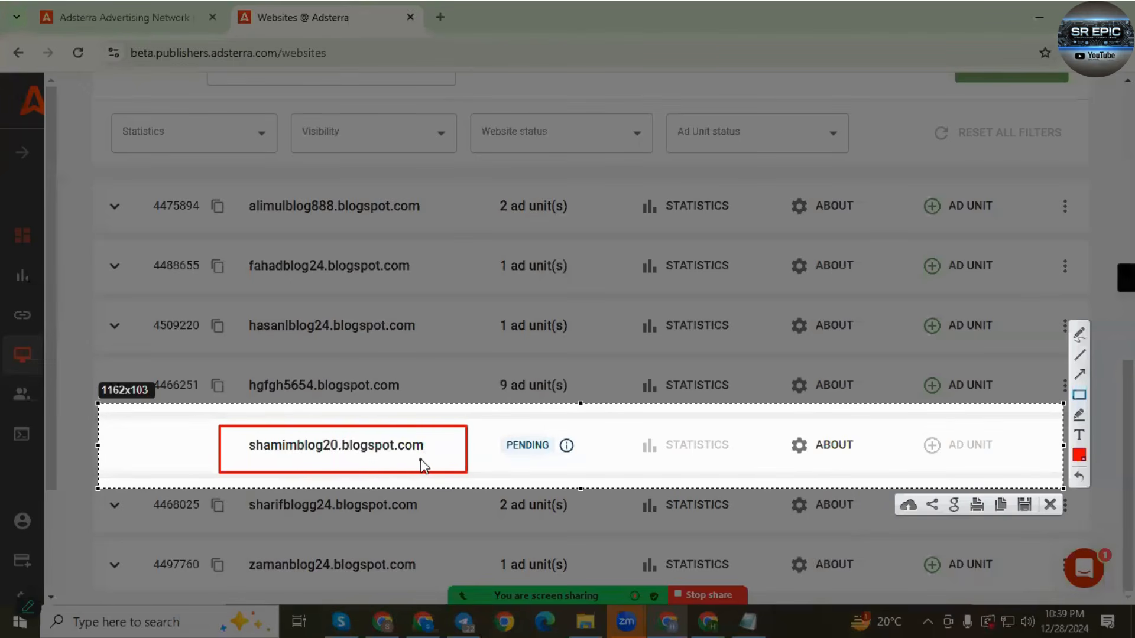
left_click_drag(494, 425, 594, 473)
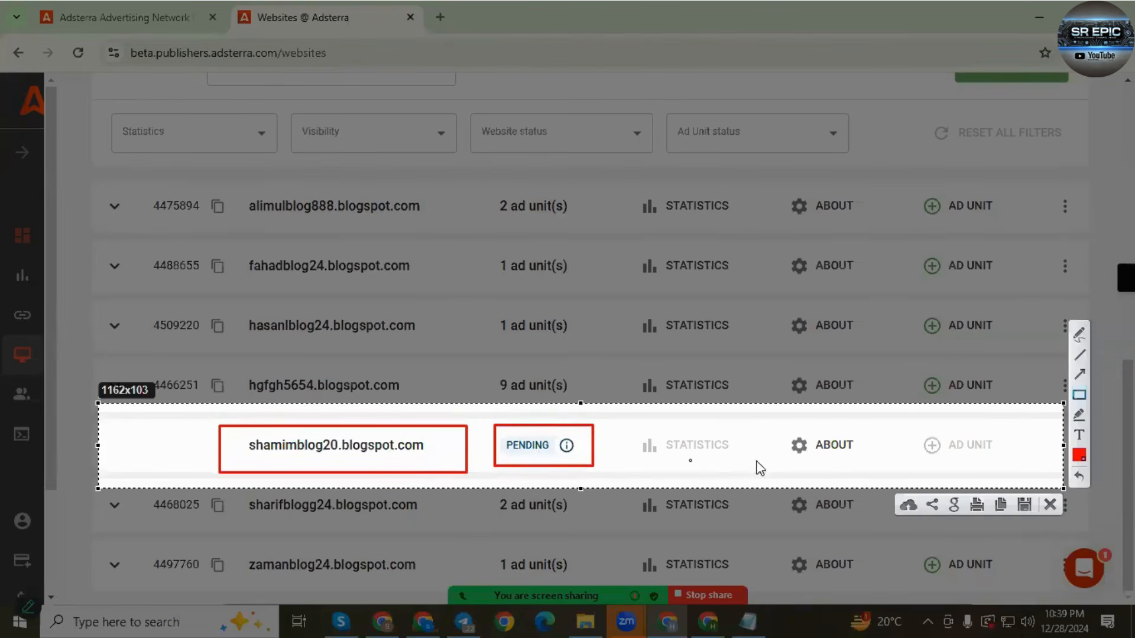
mouse_move(896, 412)
left_mouse_down()
mouse_move(933, 467)
mouse_move(1037, 459)
left_mouse_up()
left_click_drag(738, 422, 886, 471)
left_click_drag(620, 427, 726, 465)
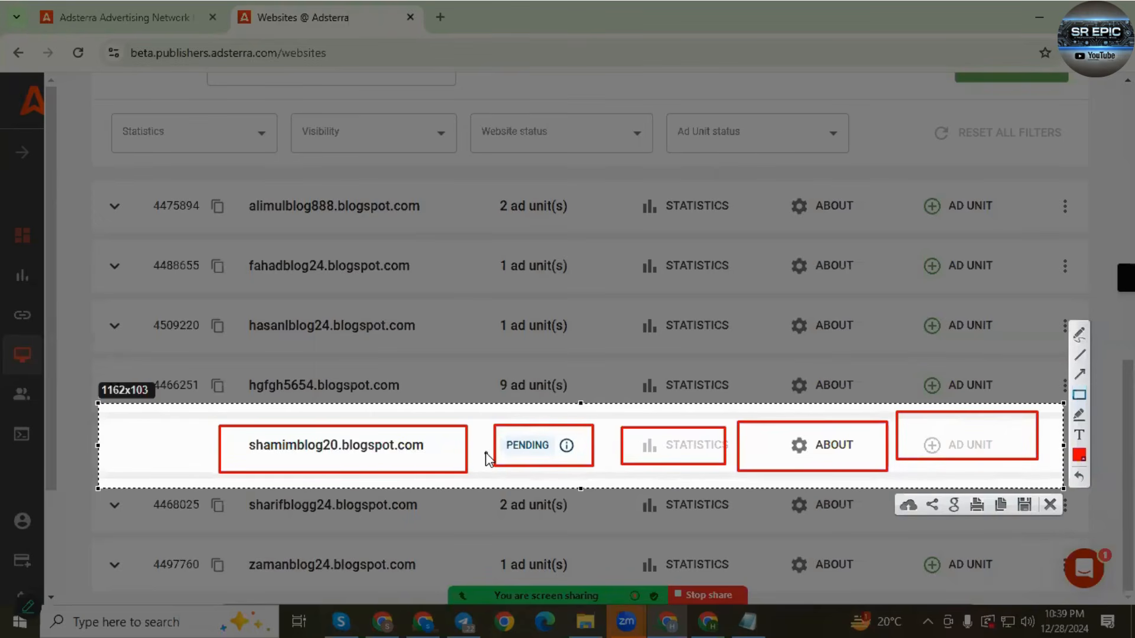
left_click(1049, 504)
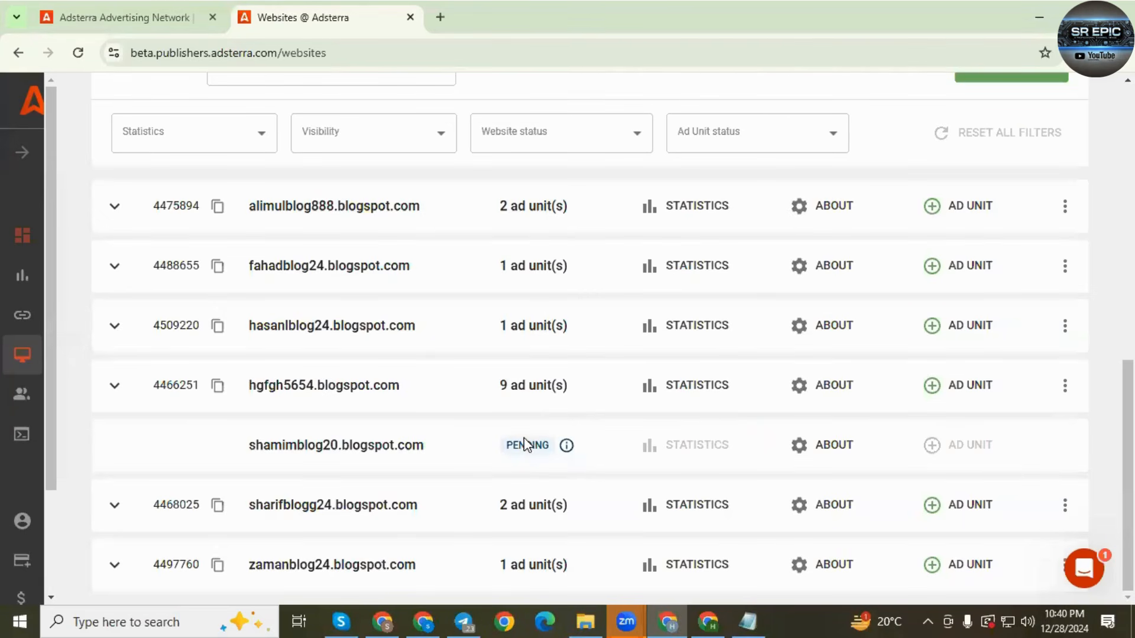
Reload the Websites page to refresh the website status.
left_click(79, 54)
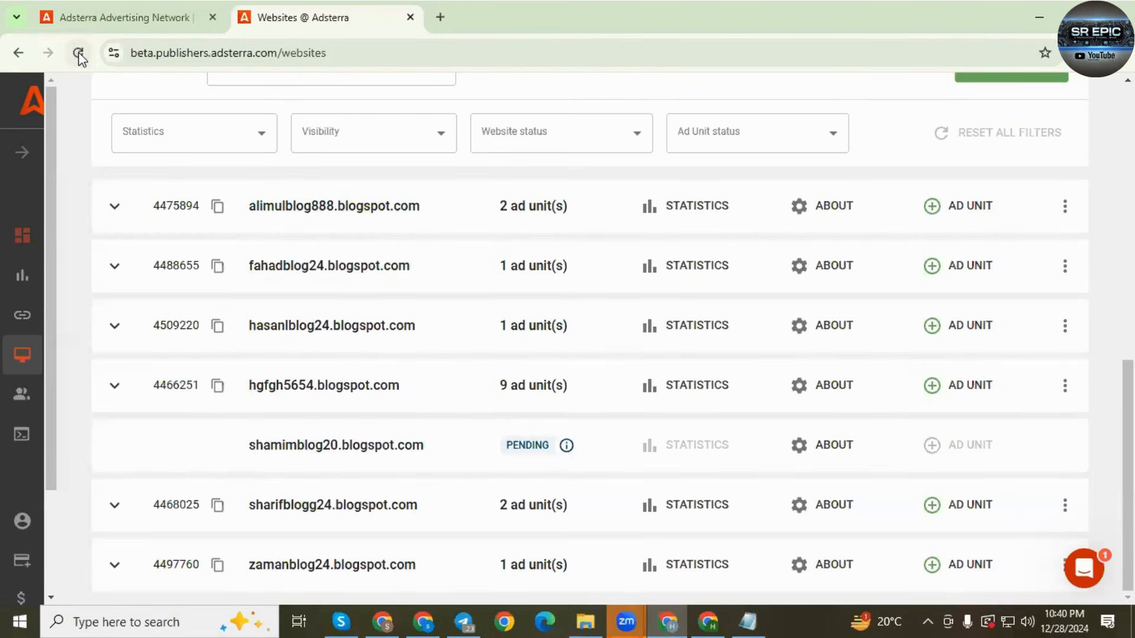
key("Print")
left_click_drag(33, 32, 125, 82)
left_click_drag(59, 42, 93, 61)
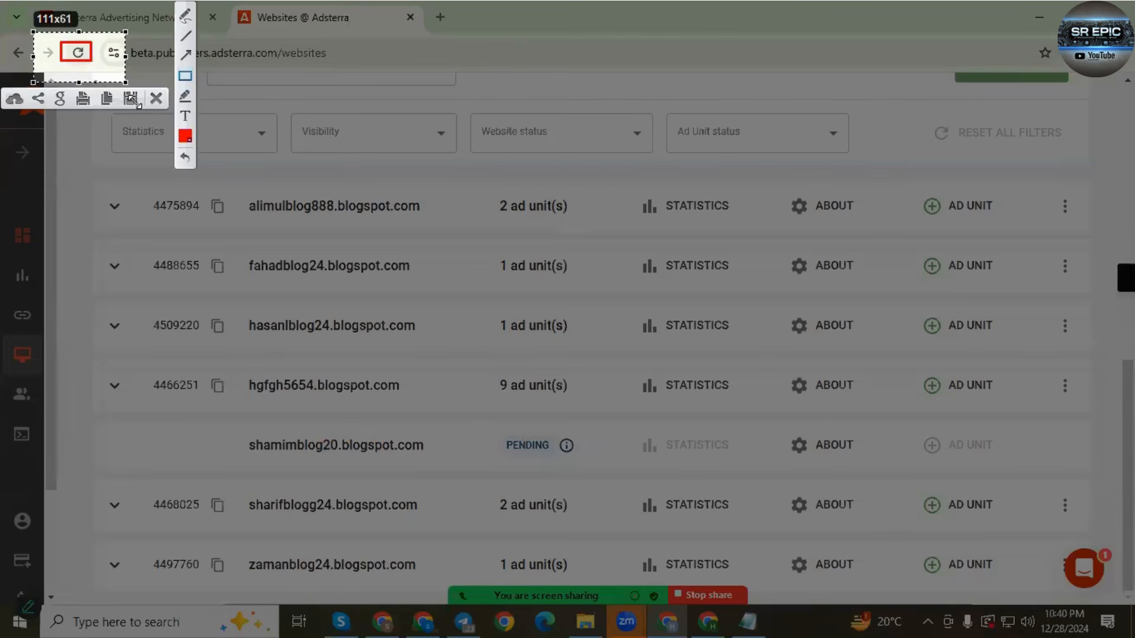
left_click(157, 97)
left_click(75, 51)
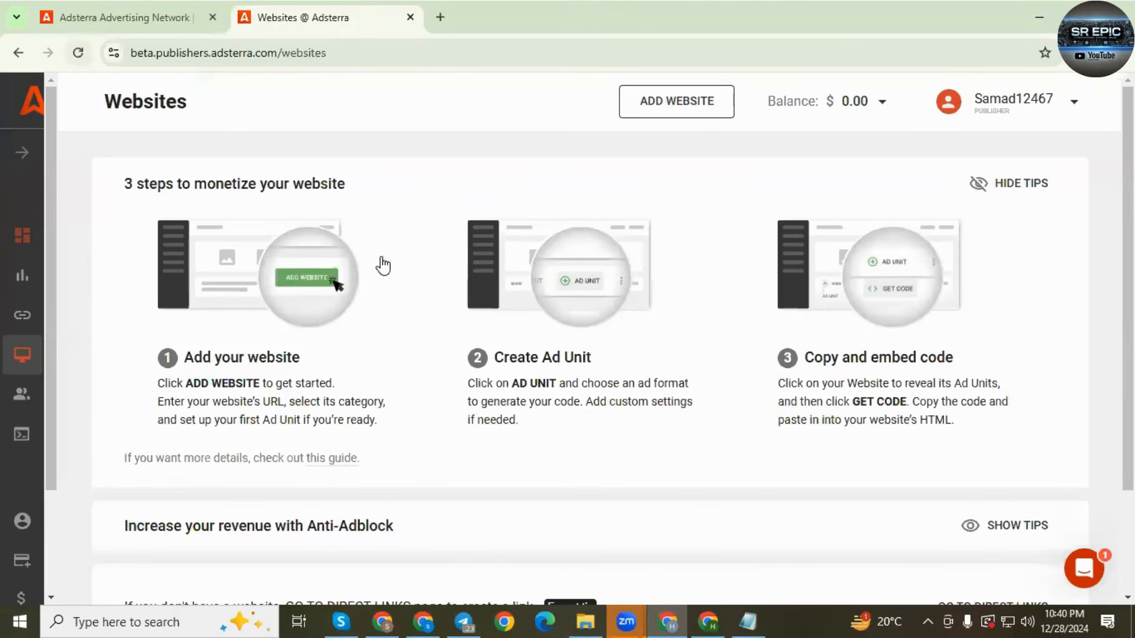
Scroll back to the websites list and examine the shamimblog20 and hgfgh5654.blogspot.com entries.
scroll(384, 269, "down", 2)
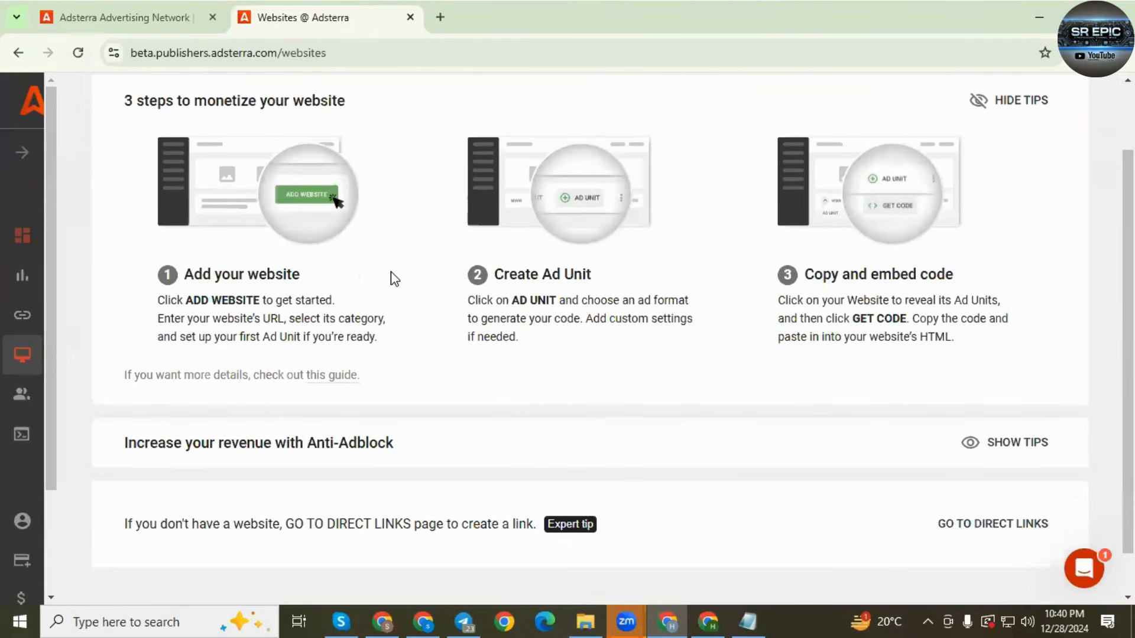
scroll(395, 278, "down", 8)
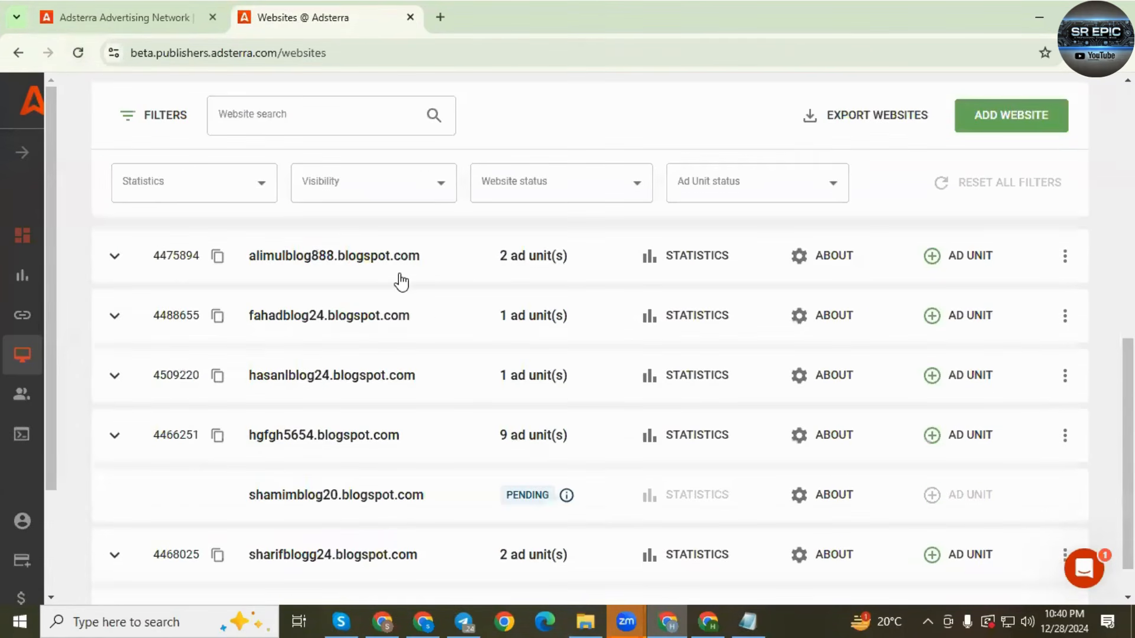
scroll(401, 282, "down", 1)
left_click_drag(236, 451, 619, 465)
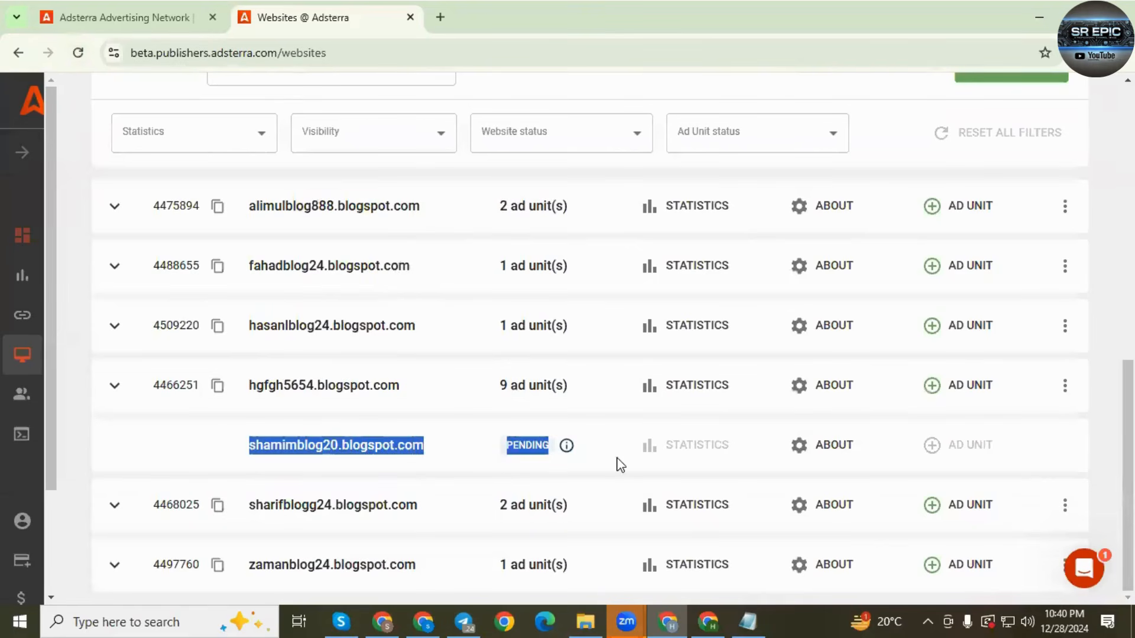
left_click(405, 447)
double_click(551, 450)
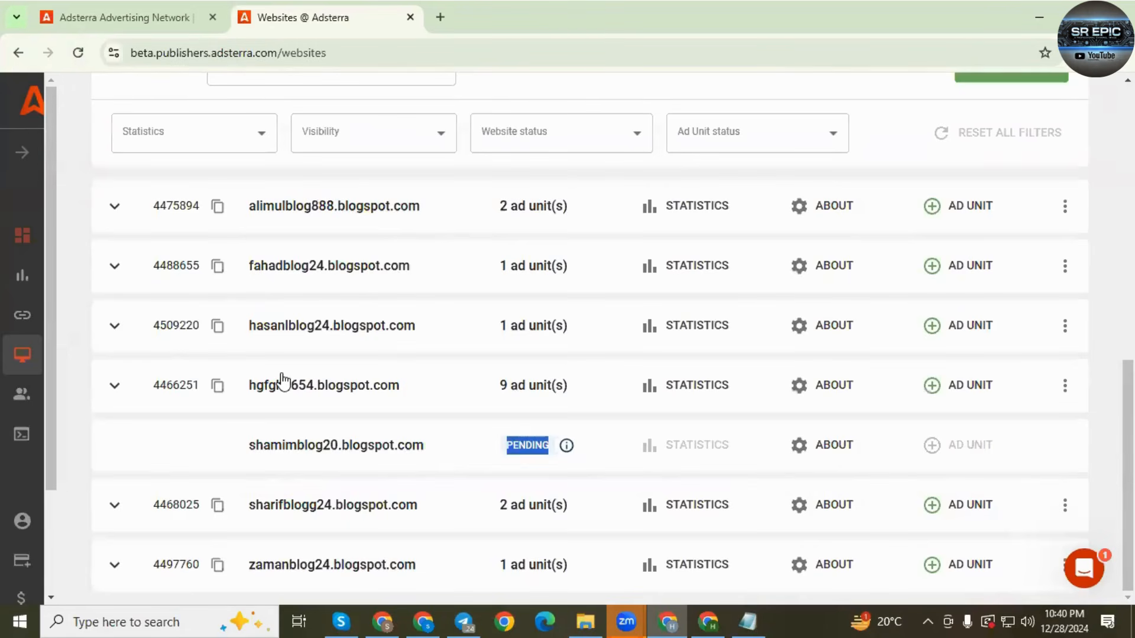
left_click(233, 383)
left_click_drag(233, 383, 621, 398)
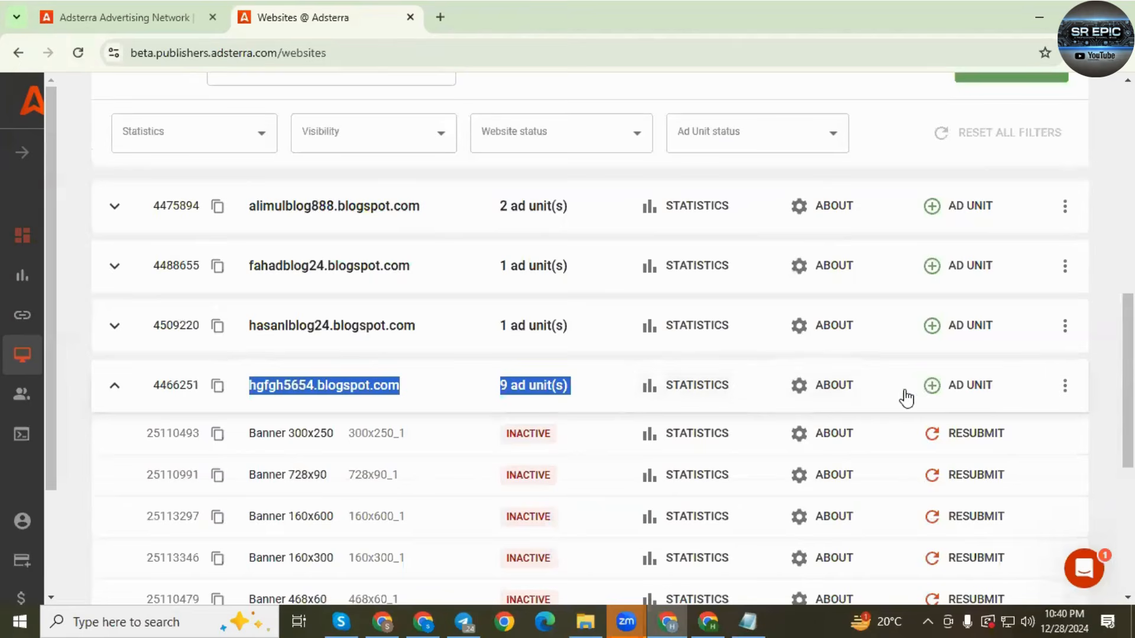
left_click(952, 393)
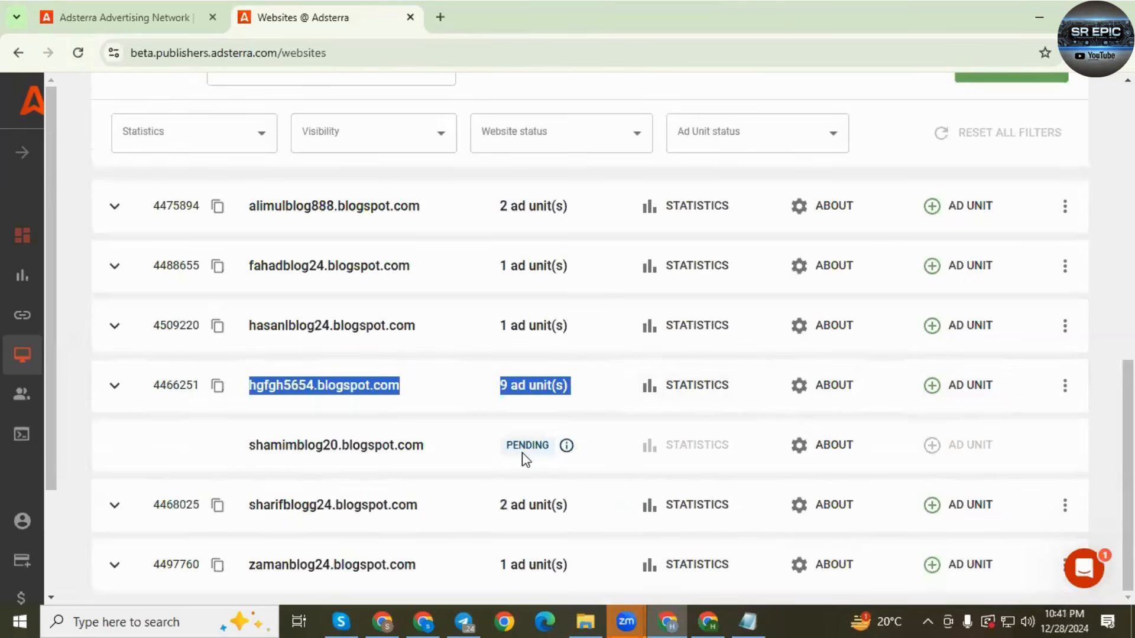
left_click(441, 448)
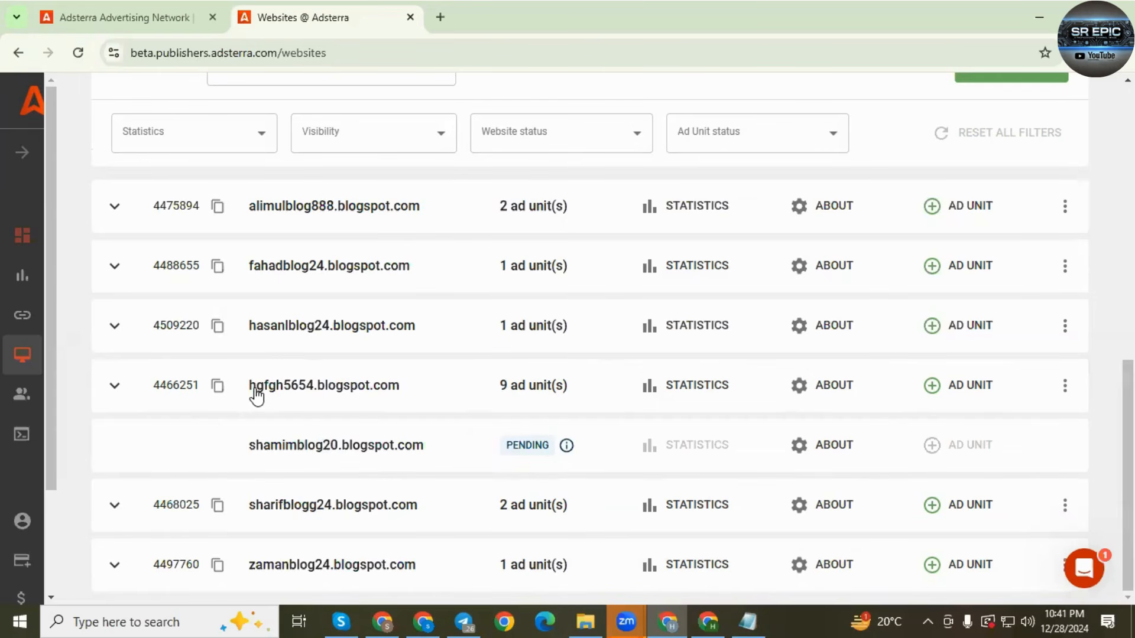
key("Print")
left_click_drag(84, 367, 1084, 409)
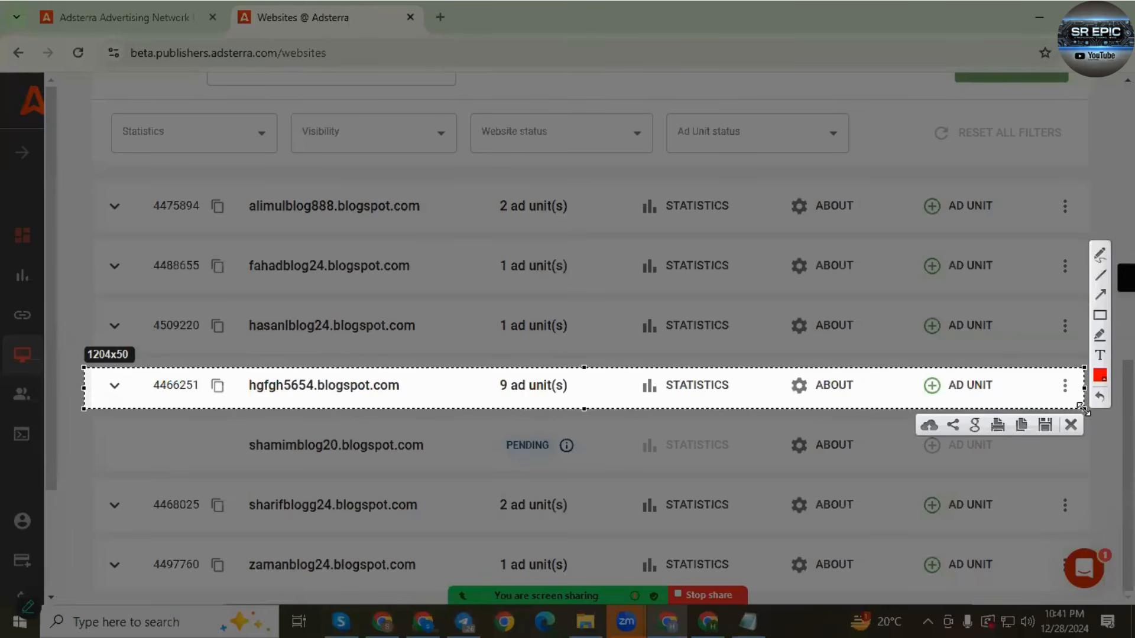
left_click(1099, 315)
left_click_drag(240, 374, 1063, 400)
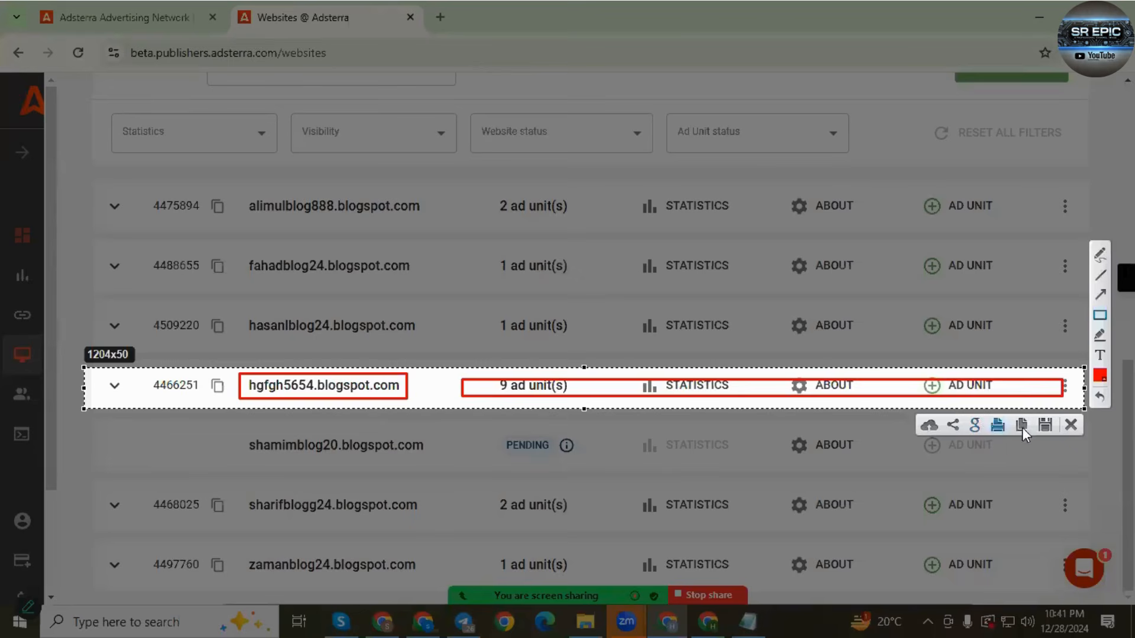
left_click(1070, 425)
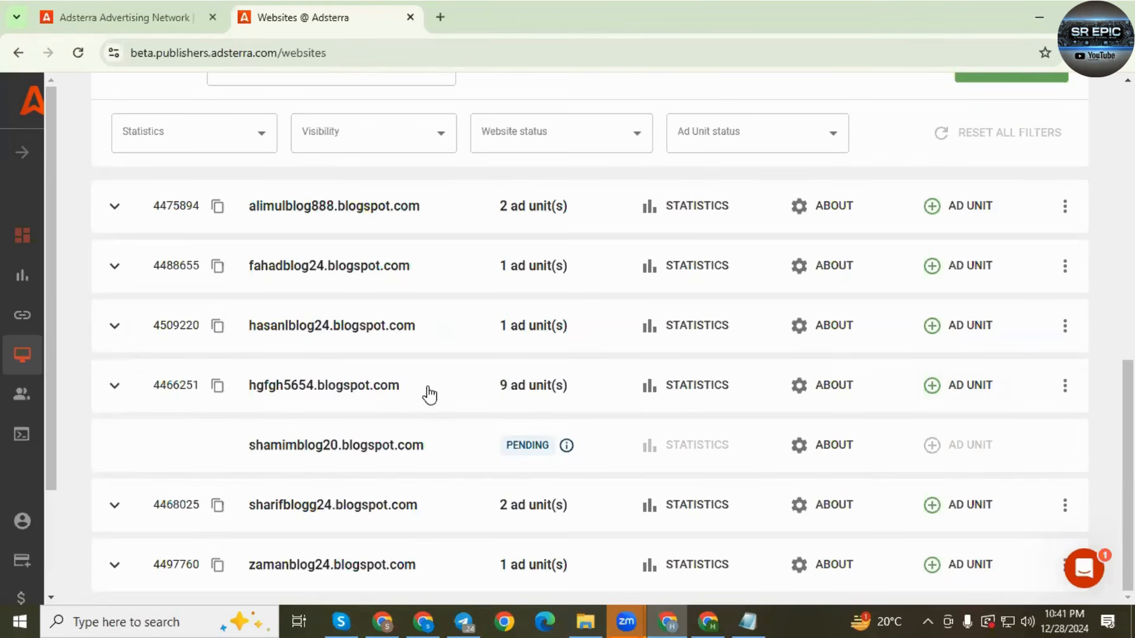
left_click_drag(428, 393, 243, 392)
left_click_drag(436, 398, 252, 397)
left_click(271, 392)
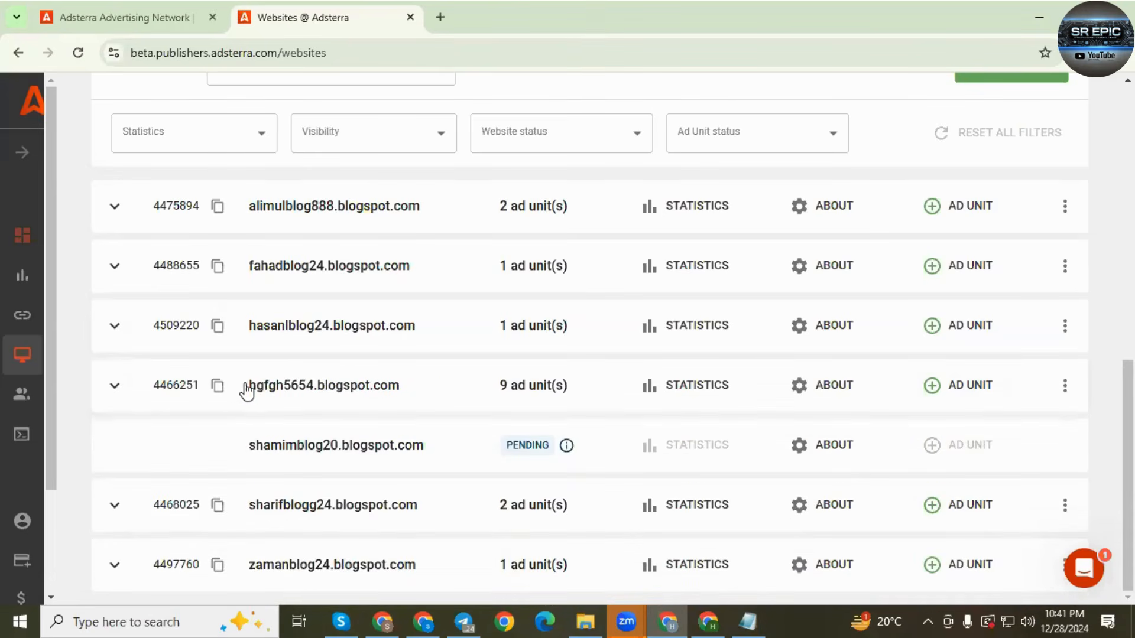
Expand the ad units of hgfgh5654.blogspot.com and resubmit its Popunder unit.
left_click(116, 390)
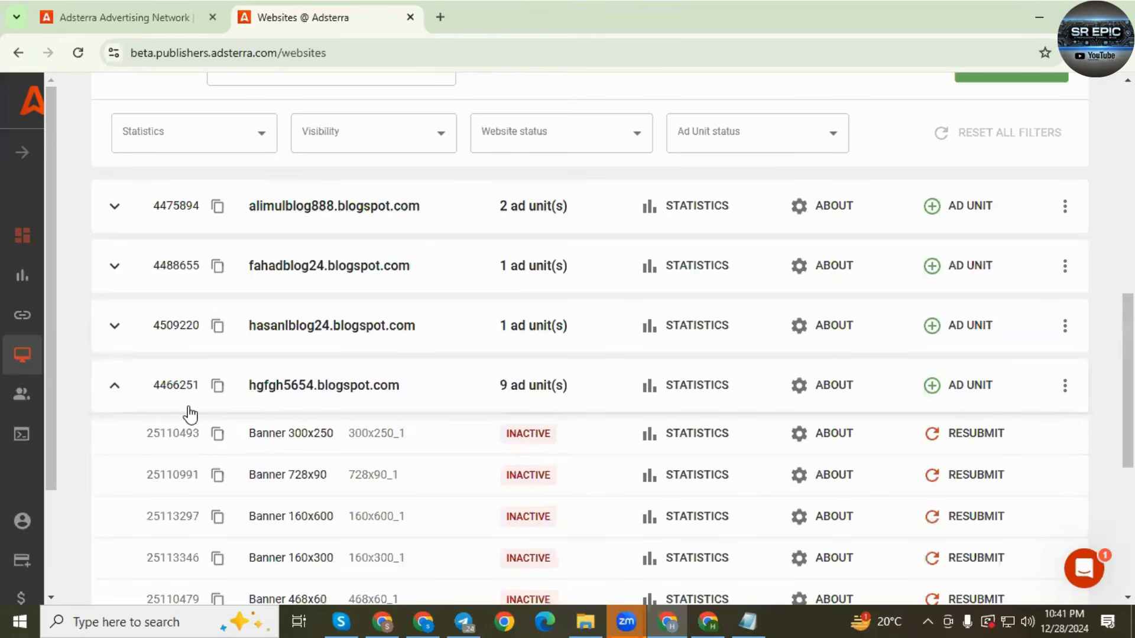
scroll(318, 402, "down", 1)
scroll(318, 405, "down", 2)
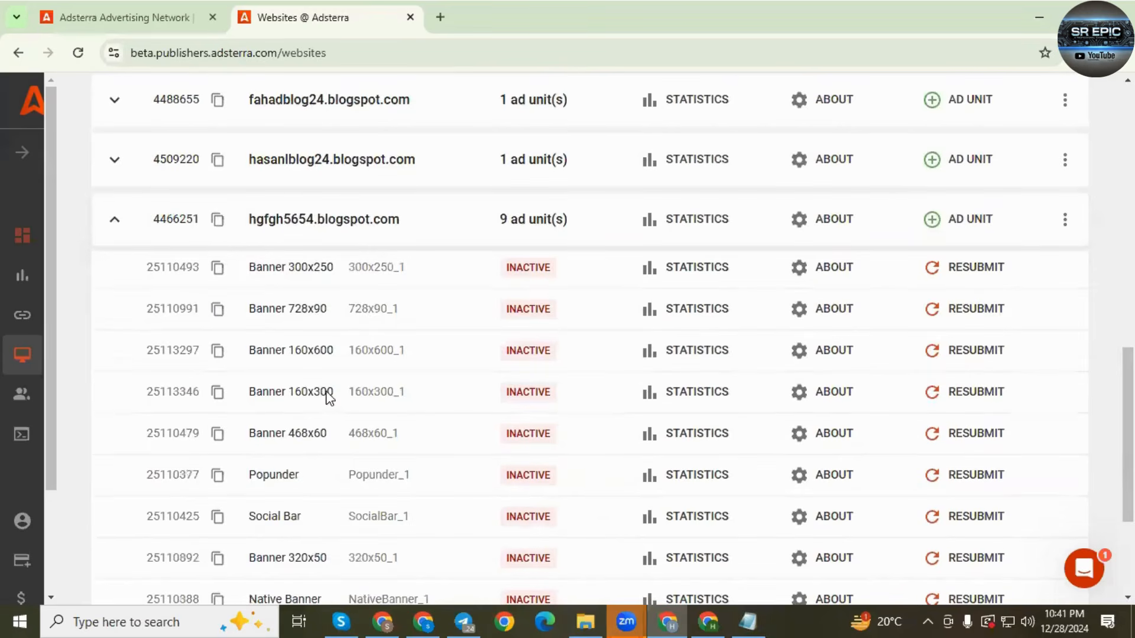
left_click_drag(130, 387, 567, 398)
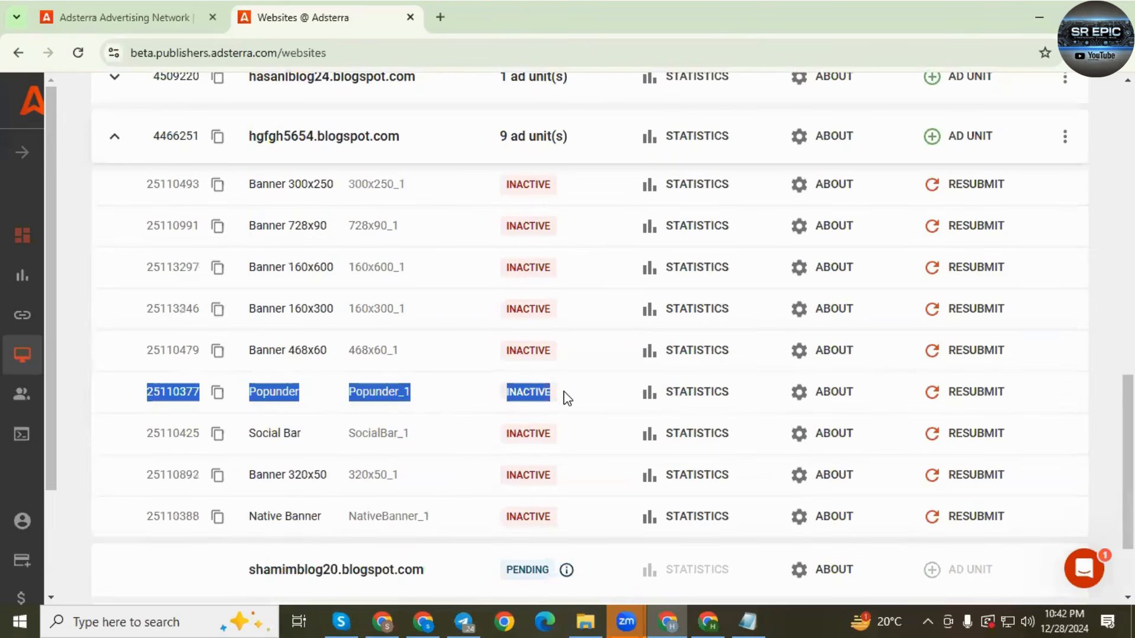
left_click(949, 395)
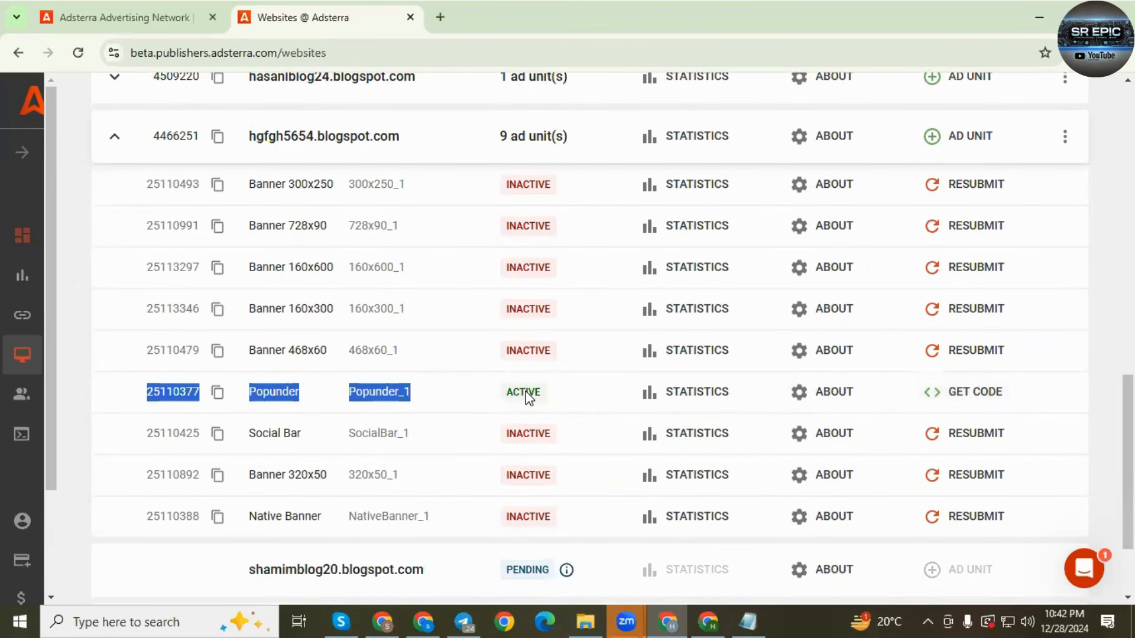
Open the Popunder unit's code, copy the script snippet, and close the dialog.
left_click_drag(342, 395, 412, 395)
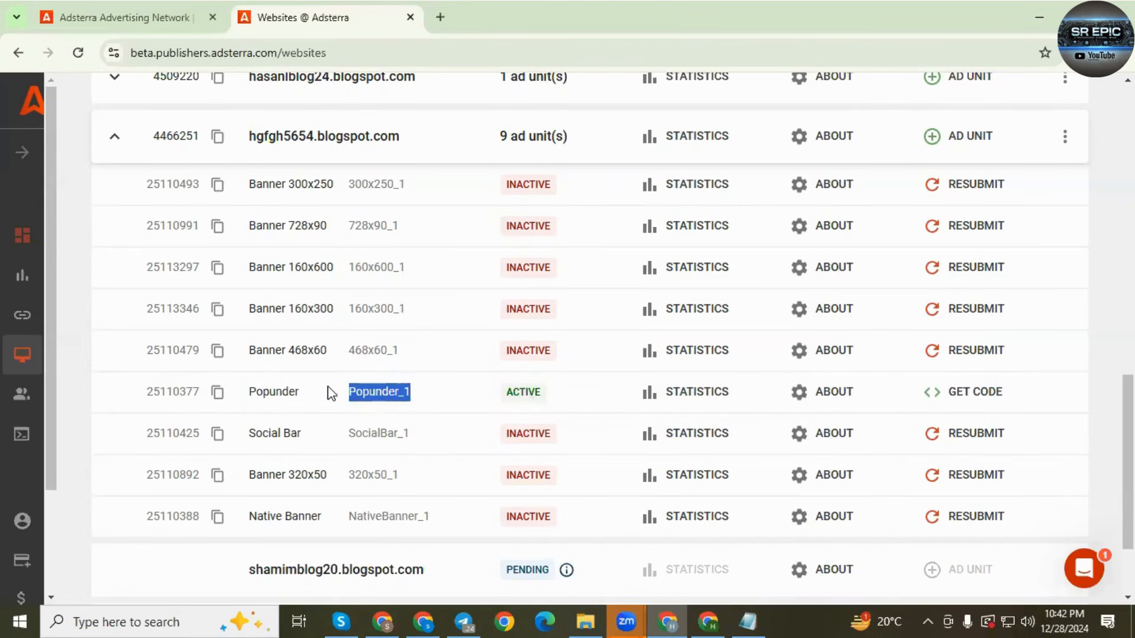
left_click_drag(400, 396, 507, 397)
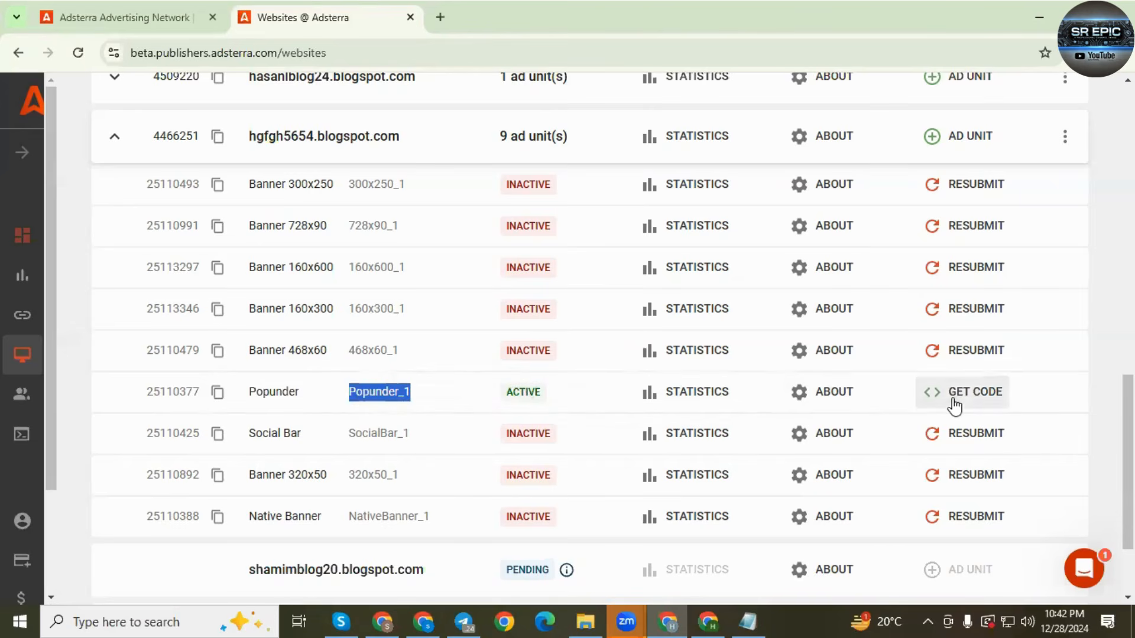
left_click(986, 404)
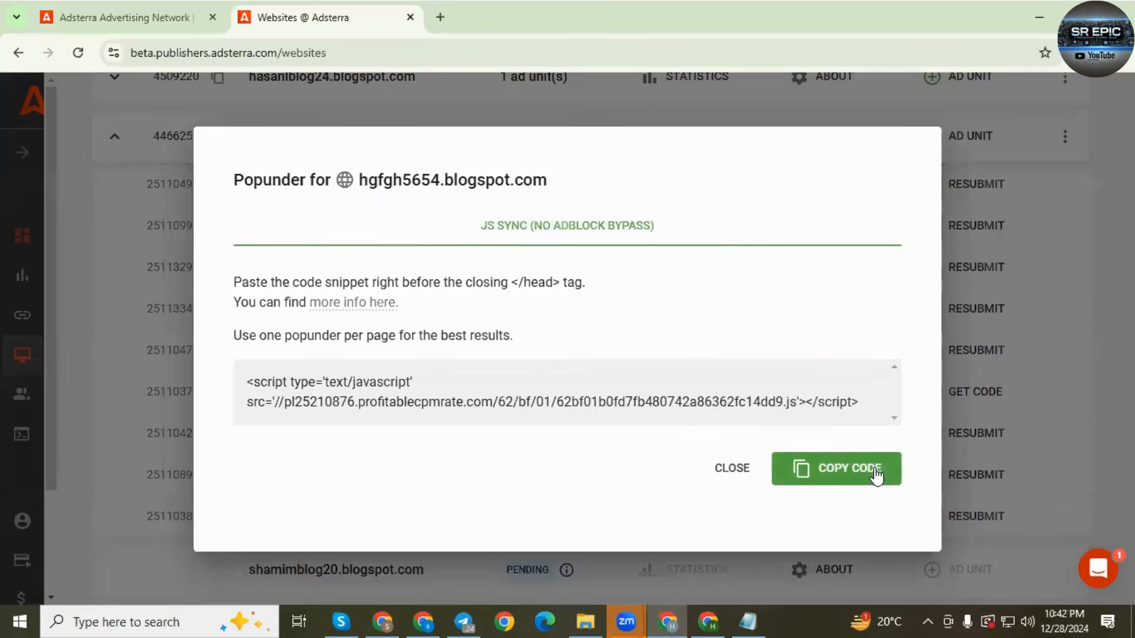
left_click(840, 475)
left_click(733, 470)
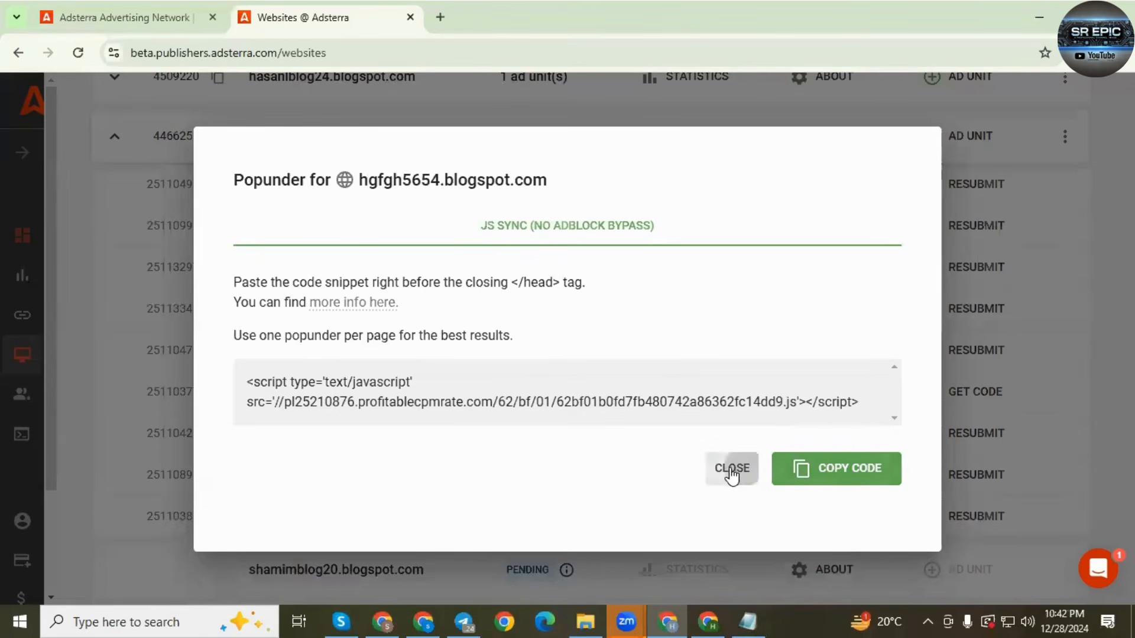
Paste the Popunder script right after the opening head tag in the theme HTML and save the theme.
scroll(727, 473, "up", 3)
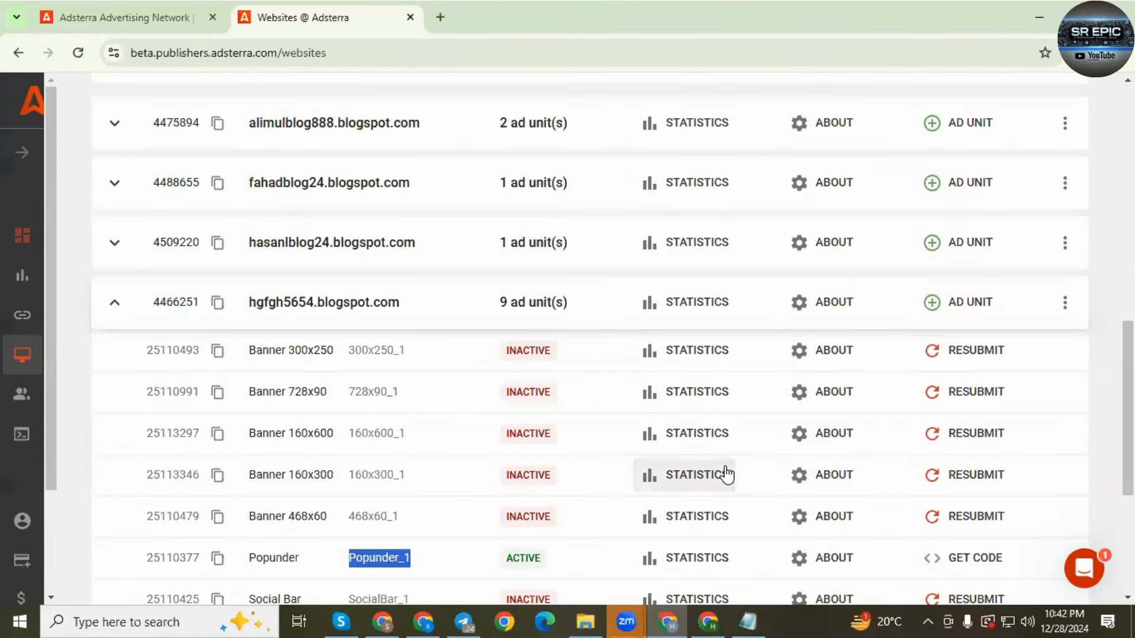
left_click(717, 618)
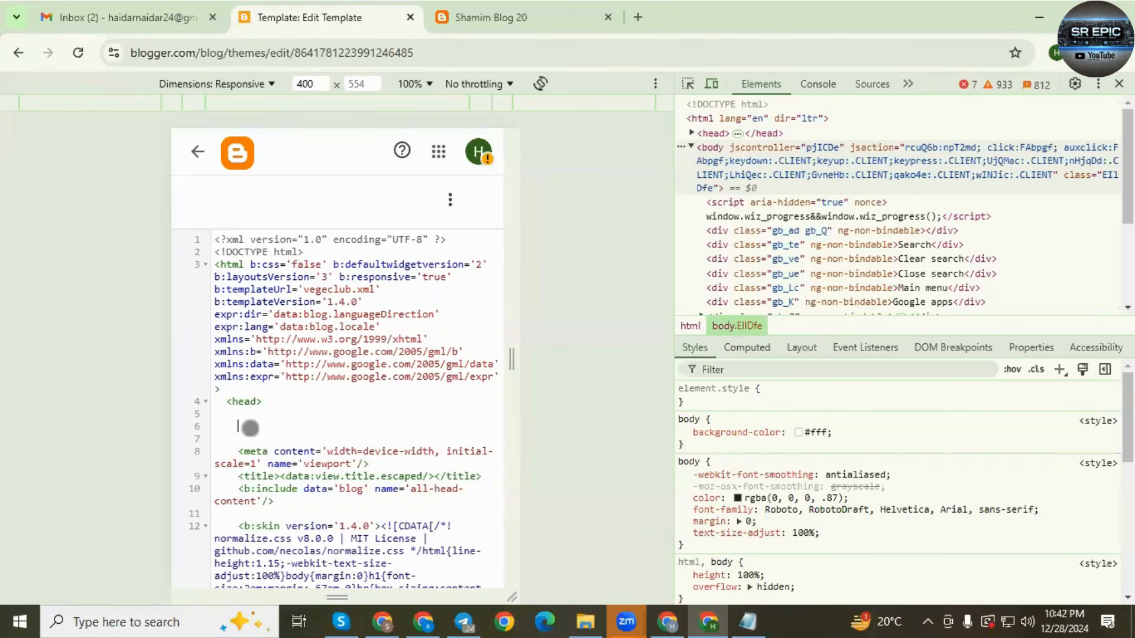
key("ctrl+v")
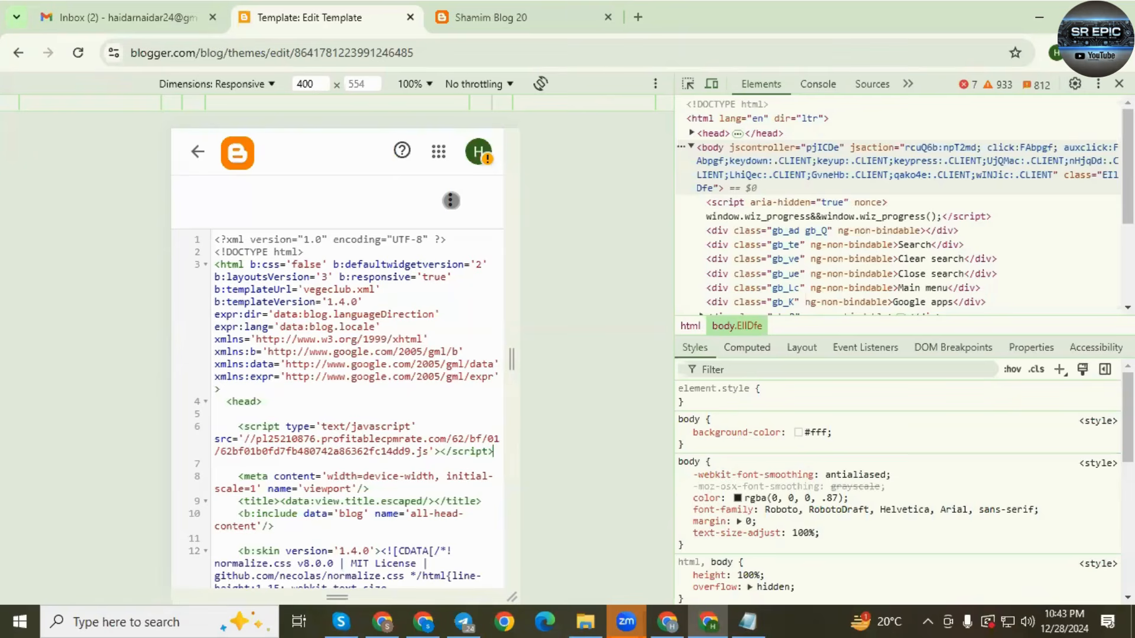
left_click(451, 200)
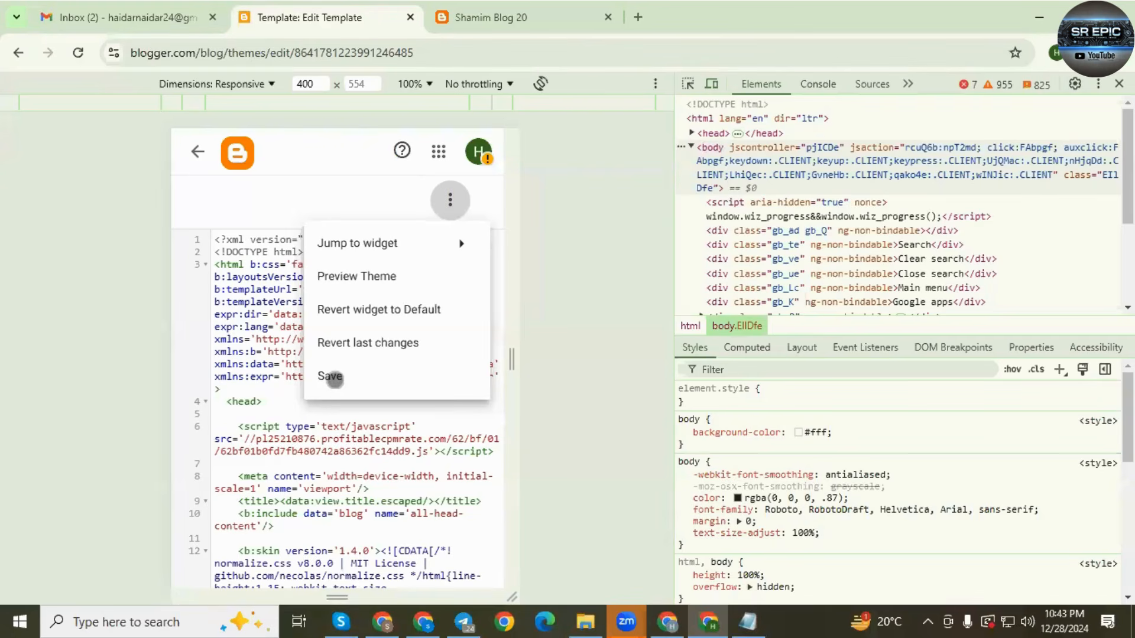
left_click(338, 378)
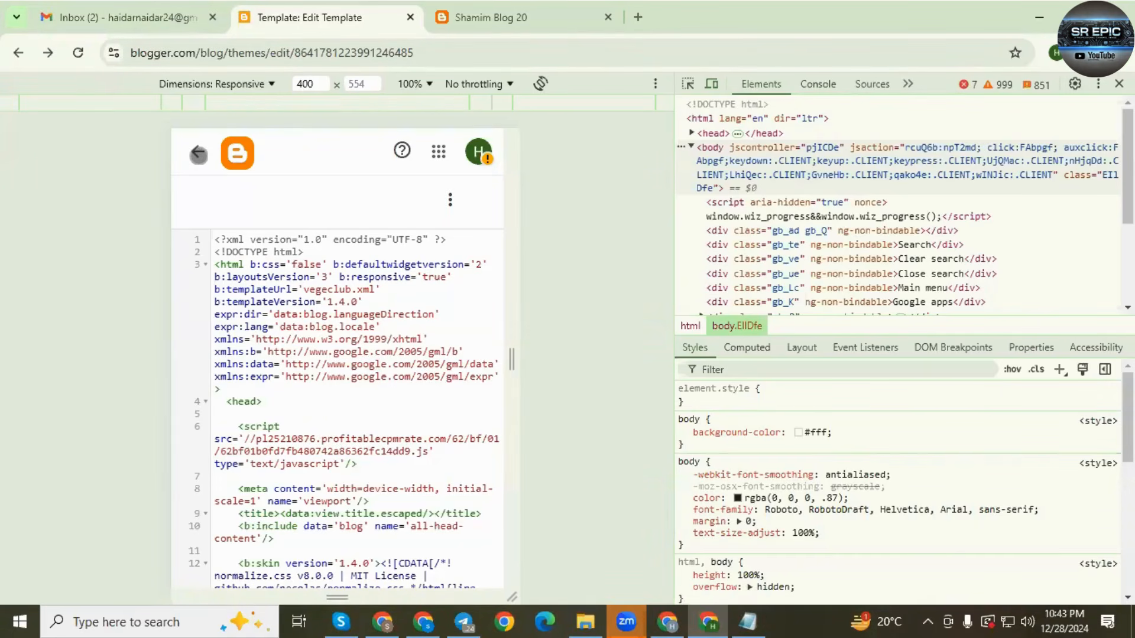
Return to the blog's Posts page and start a new post.
left_click(198, 154)
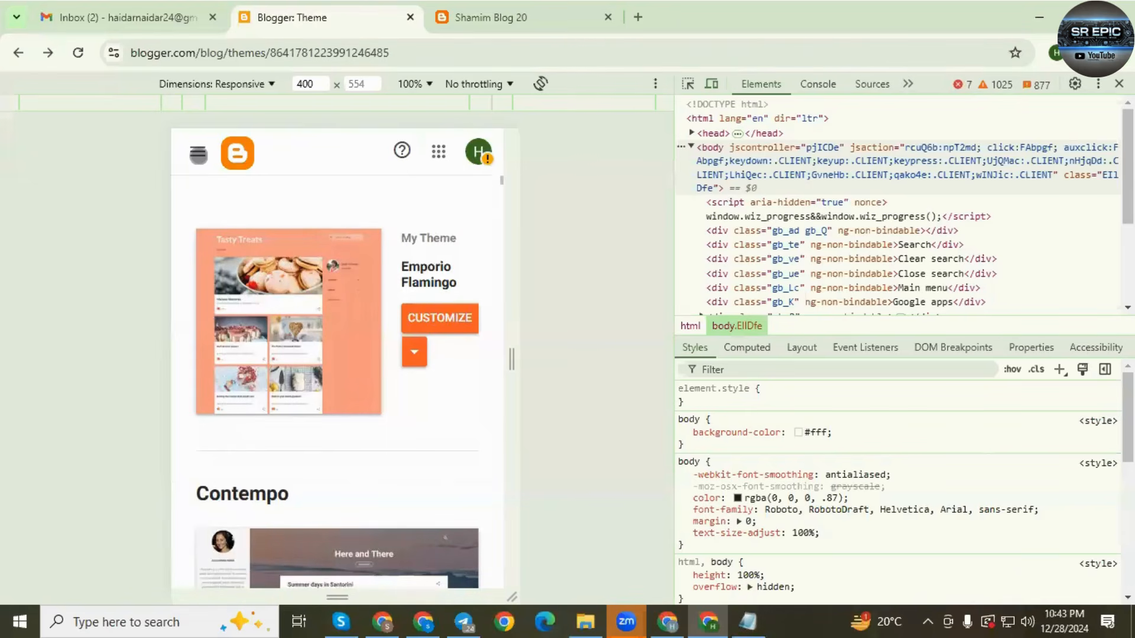
left_click(199, 155)
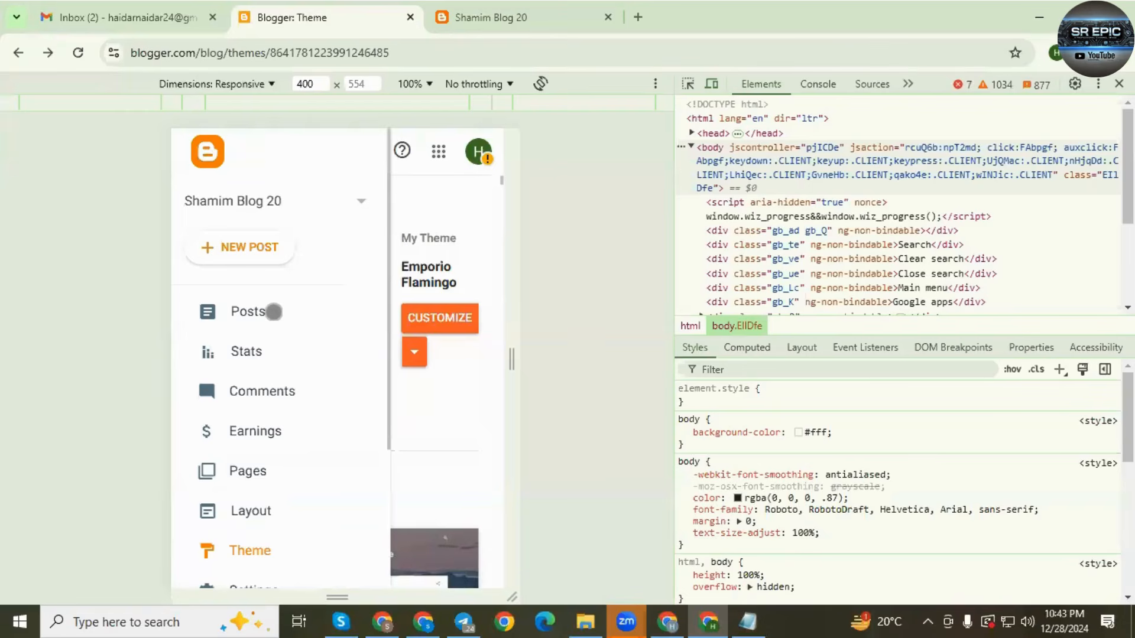
left_click(244, 305)
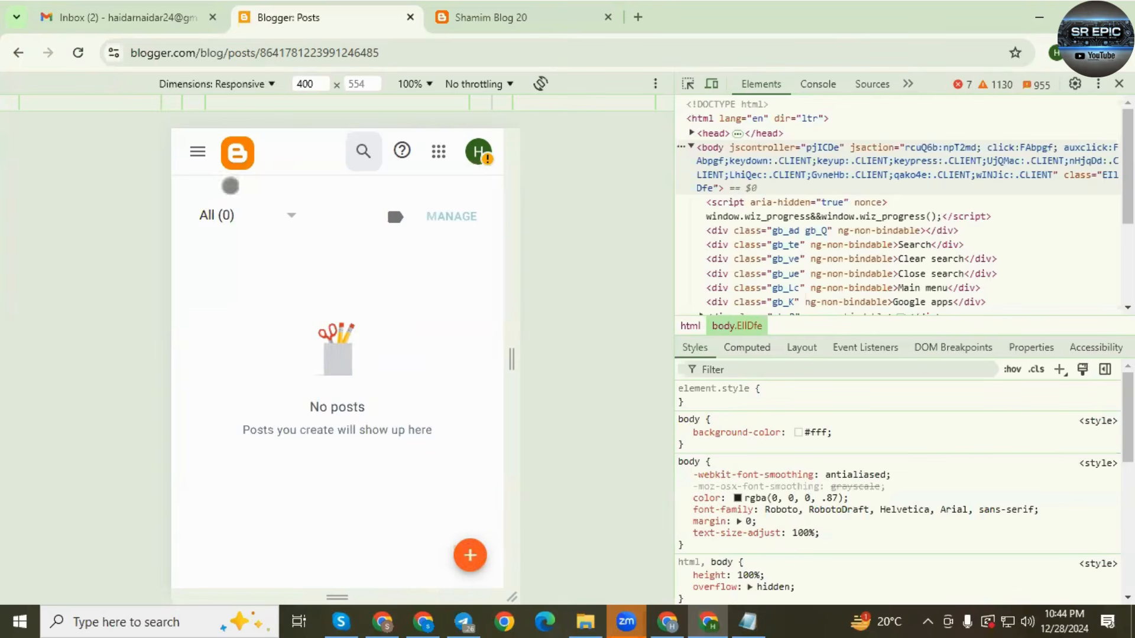
left_click(201, 153)
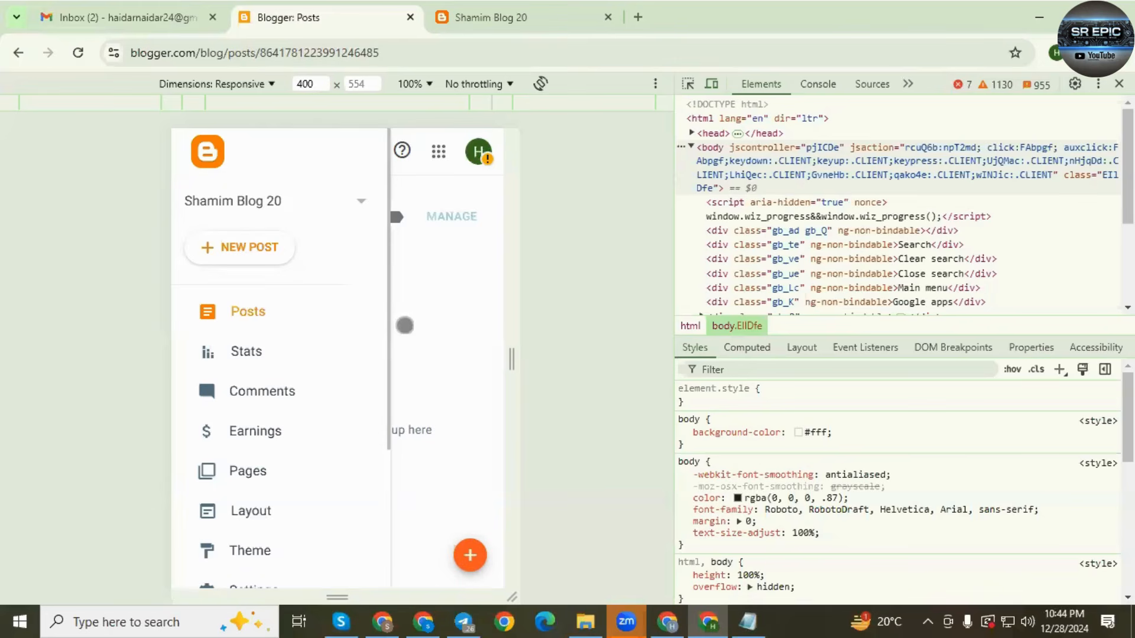
left_click(404, 325)
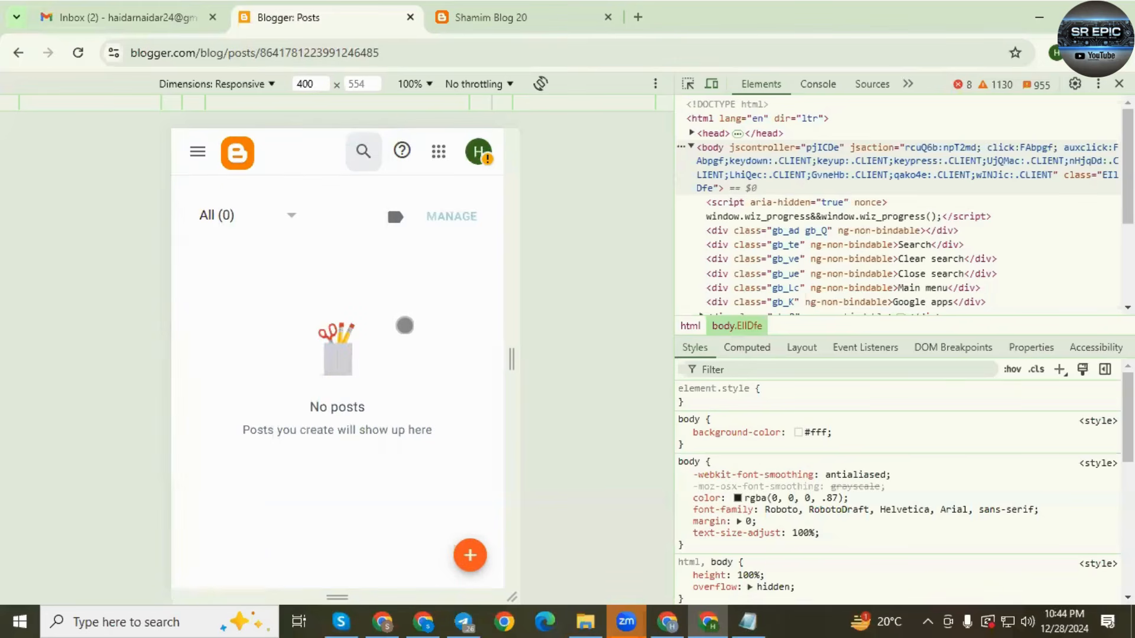
left_click(475, 557)
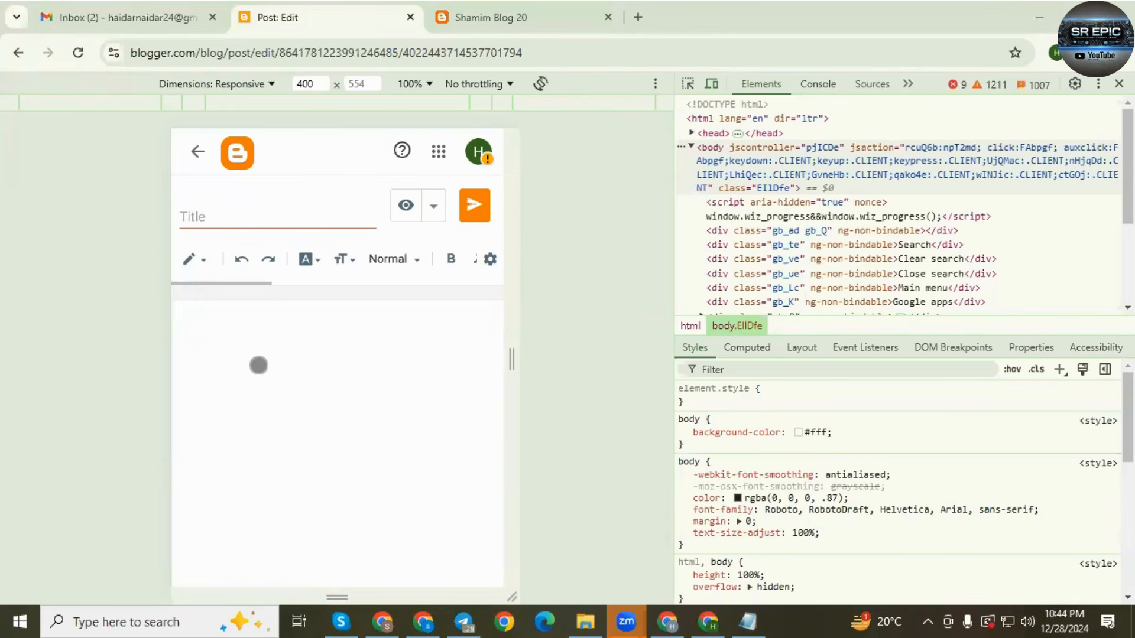
left_click(234, 227)
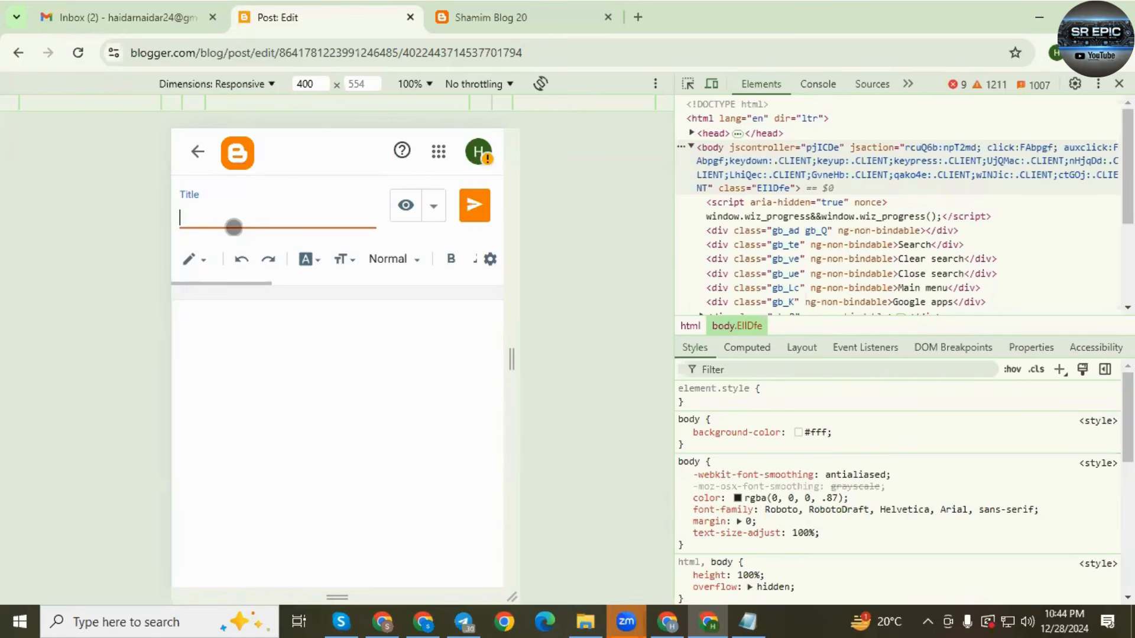
Open a new tab and search Google Images for flower.
left_click(637, 17)
left_click(525, 58)
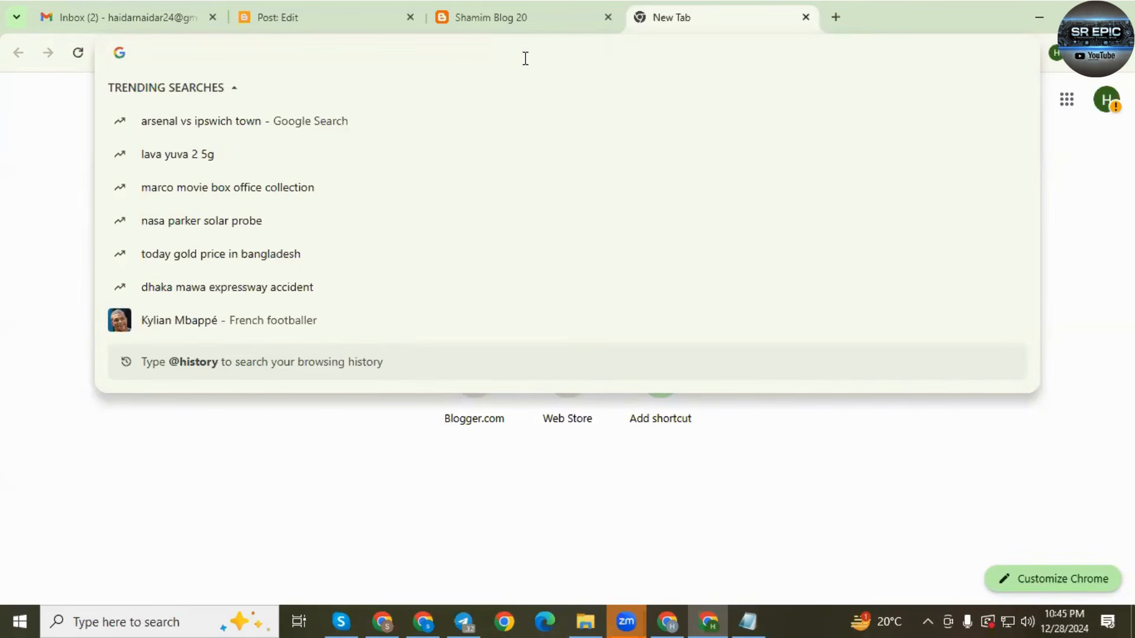
type("fl")
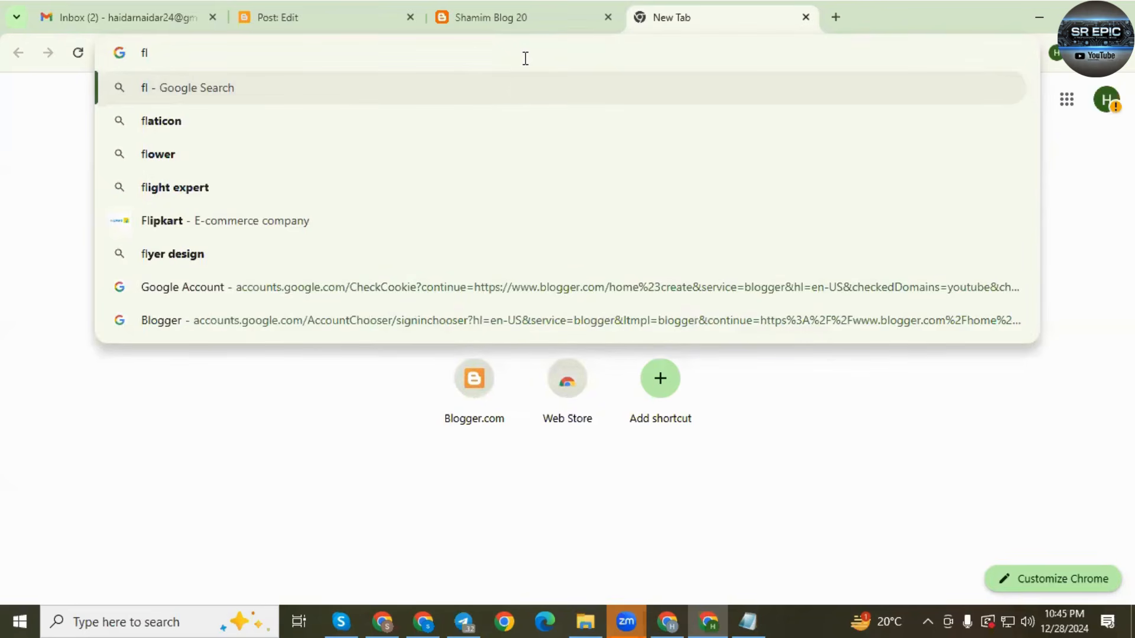
left_click(117, 156)
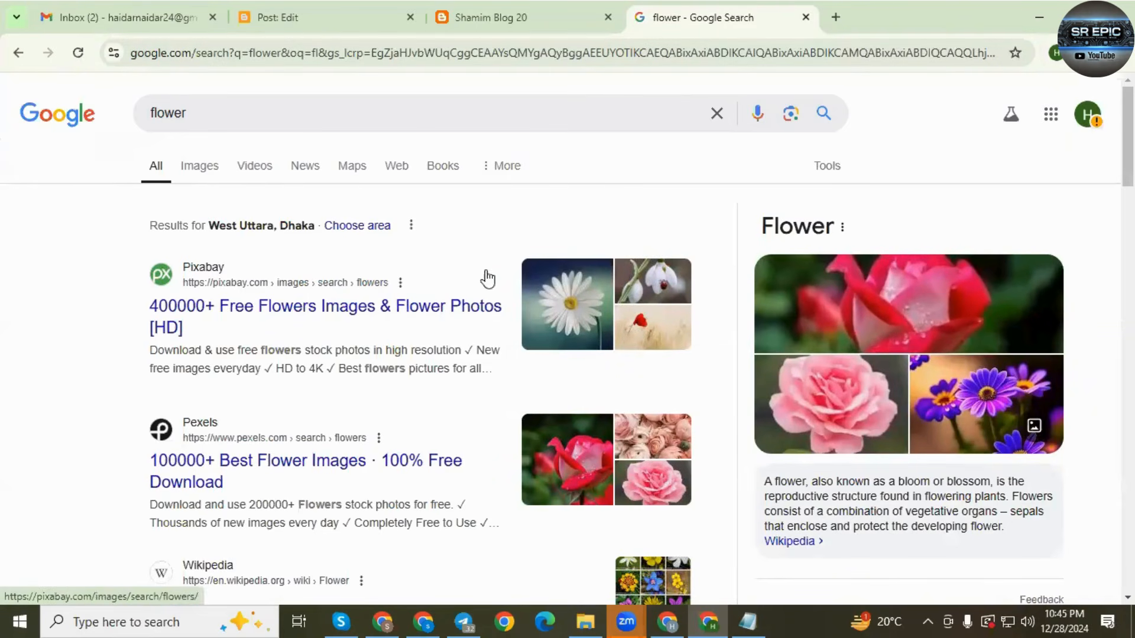
left_click(217, 178)
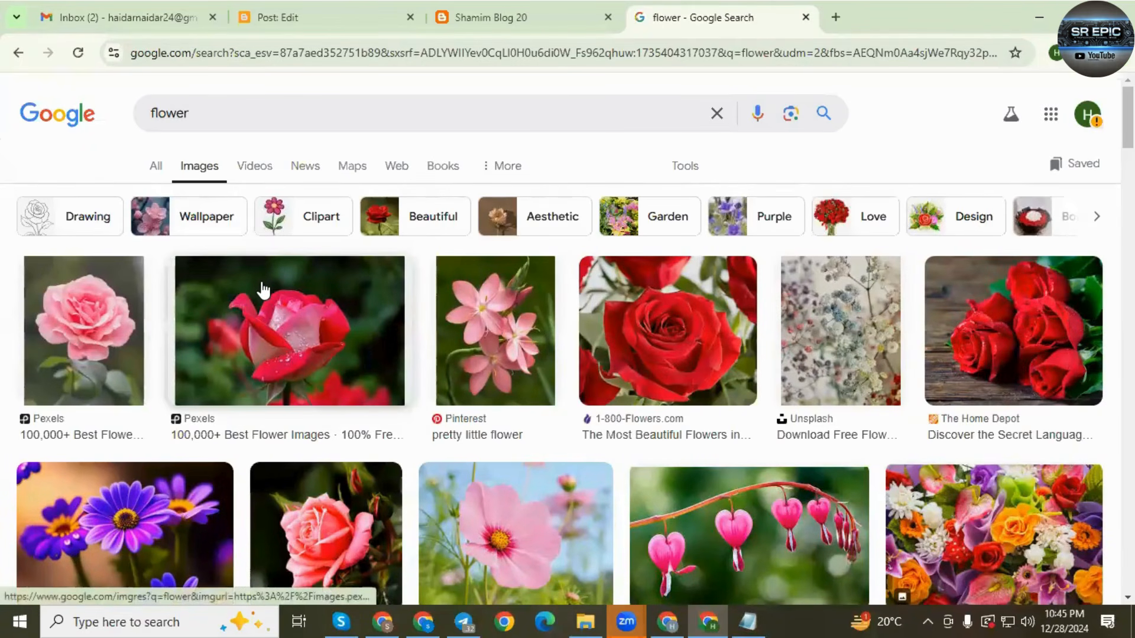
Save the red-and-pink rose image from the results to the Downloads folder.
left_click(263, 290)
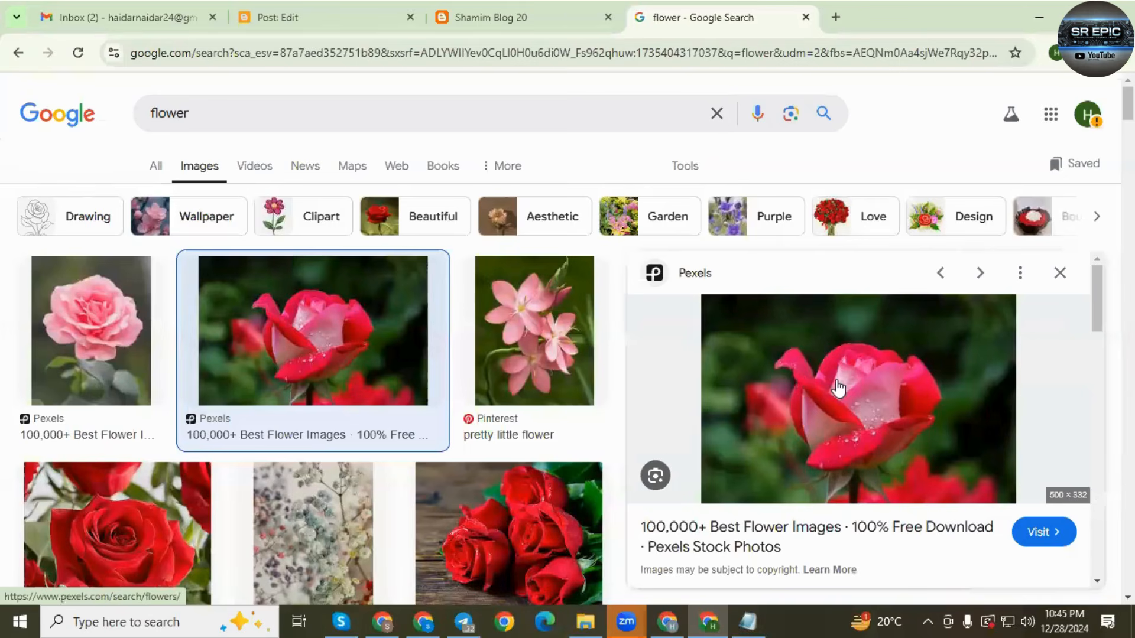
right_click(837, 381)
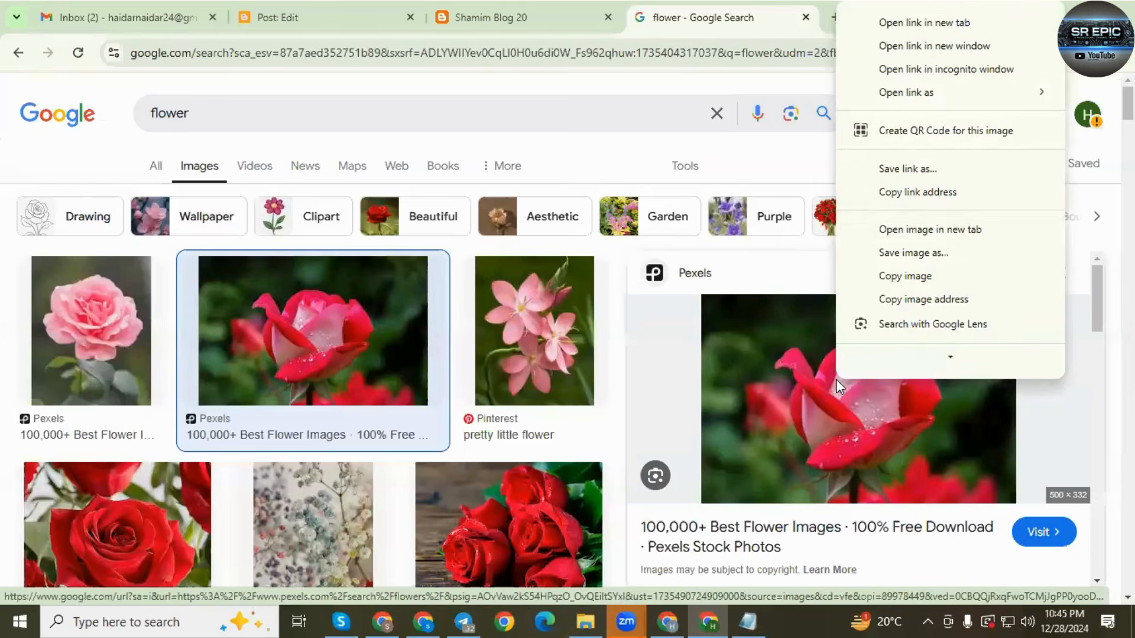
left_click(944, 250)
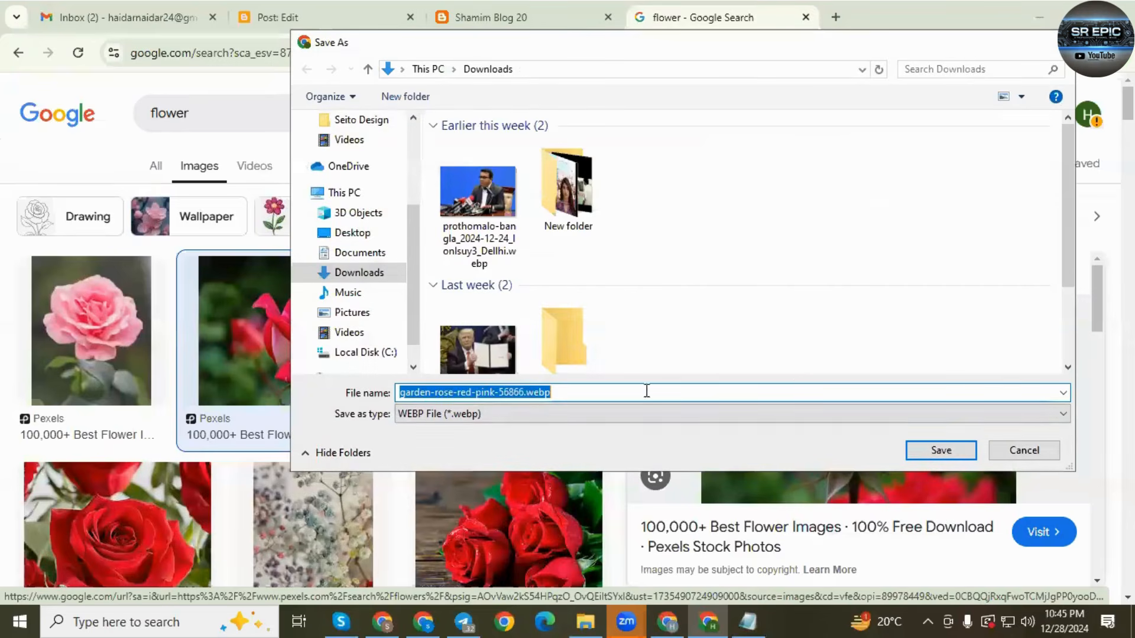
left_click(934, 451)
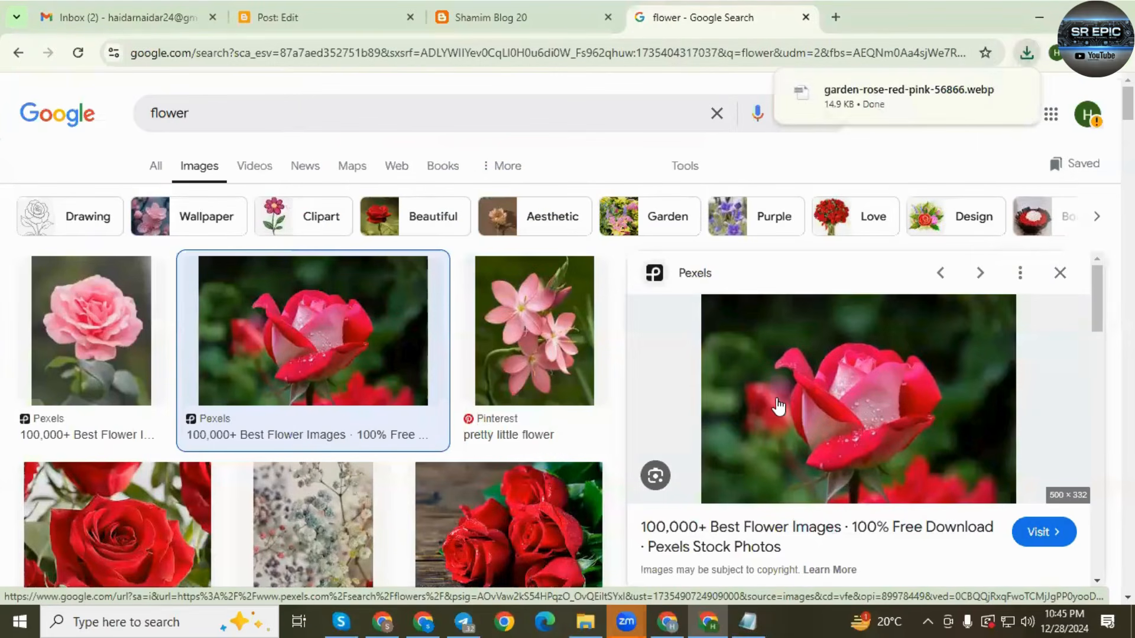
scroll(778, 406, "down", 1)
left_click_drag(709, 455, 656, 426)
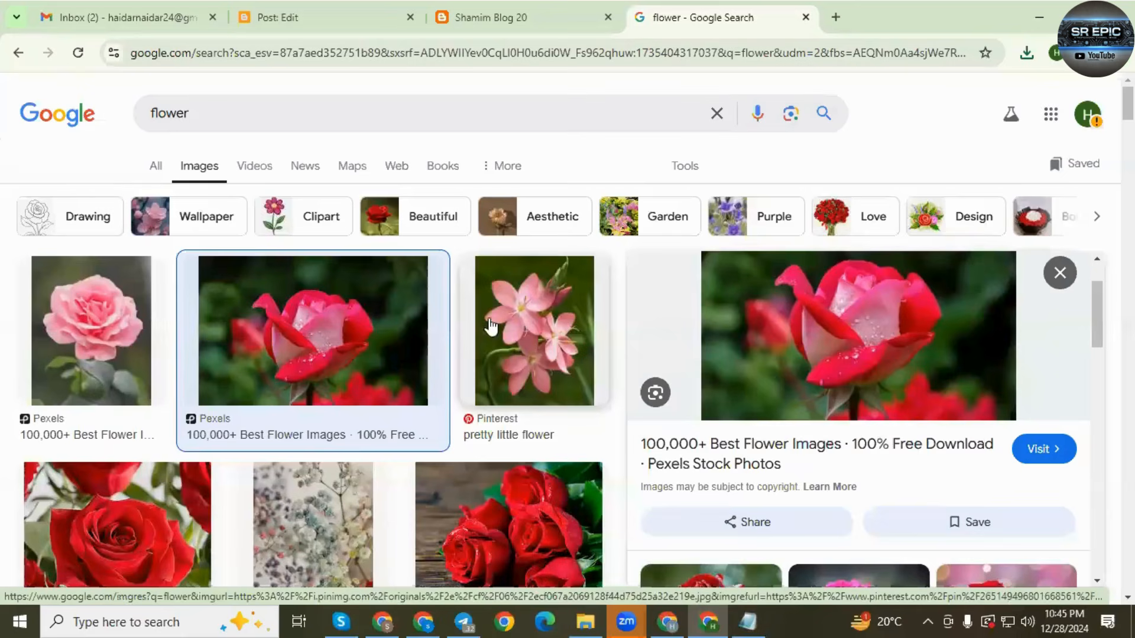
left_click(152, 111)
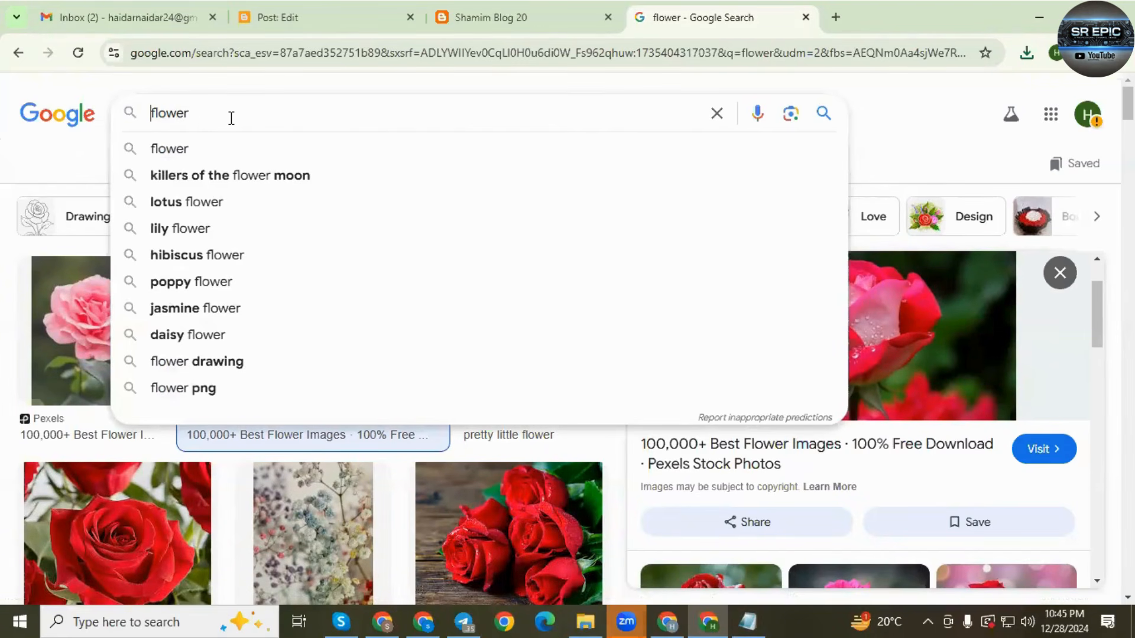
left_click(228, 117)
left_click(153, 113)
left_click_drag(212, 109, 157, 112)
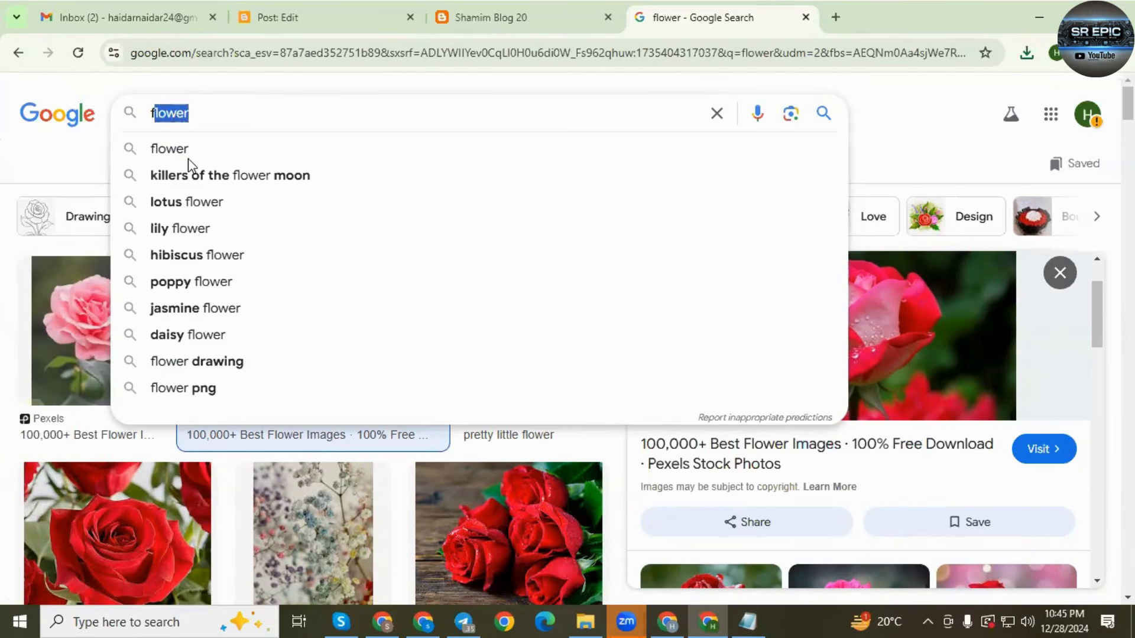
left_click(220, 114)
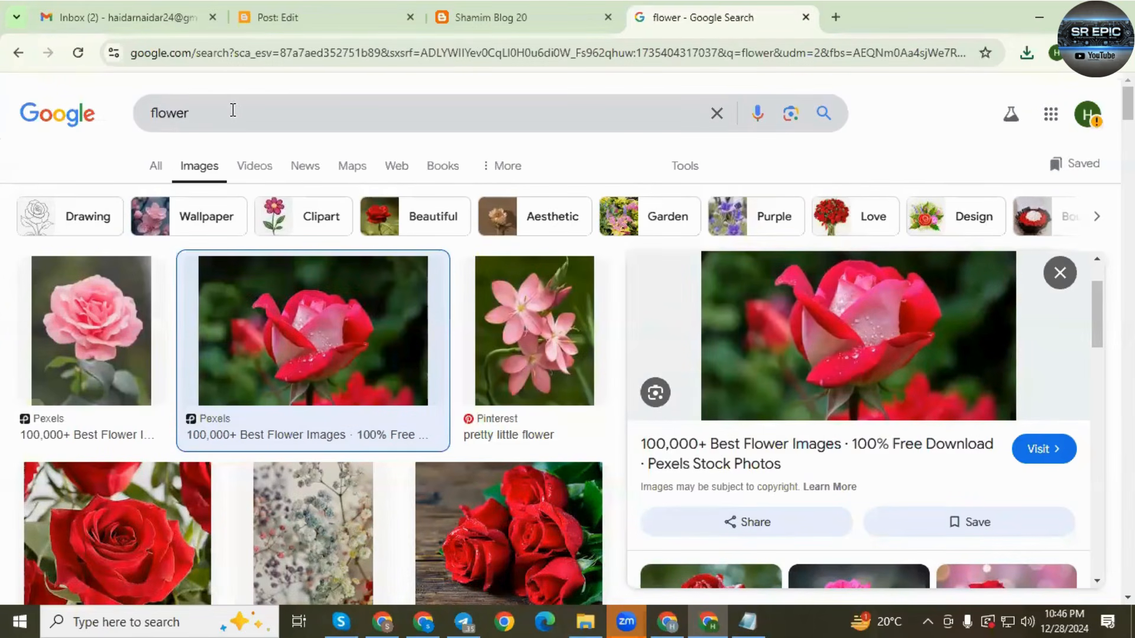
Rewrite the search text as "Beautiful flower picture...." and copy it.
left_click(233, 110)
type("Beau")
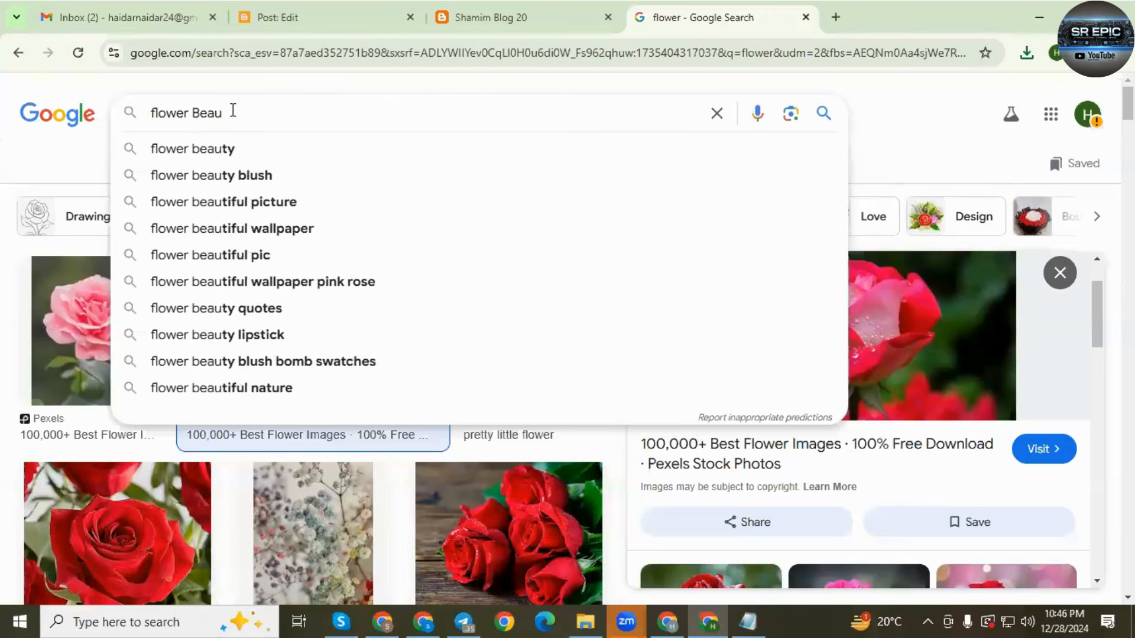
type("tiful")
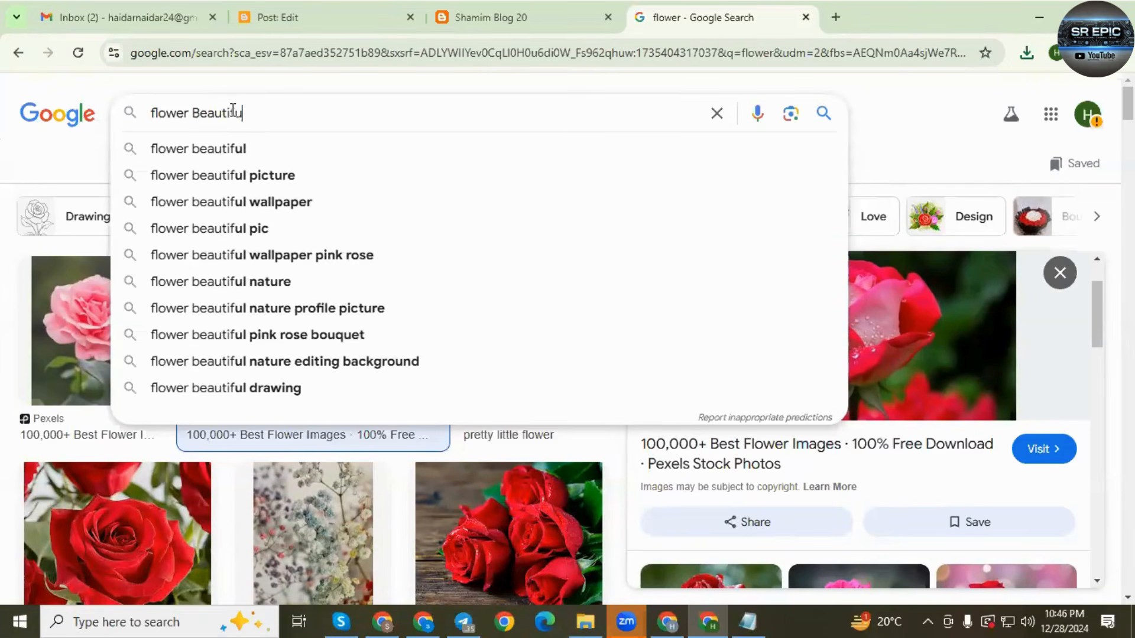
left_click_drag(268, 109, 196, 102)
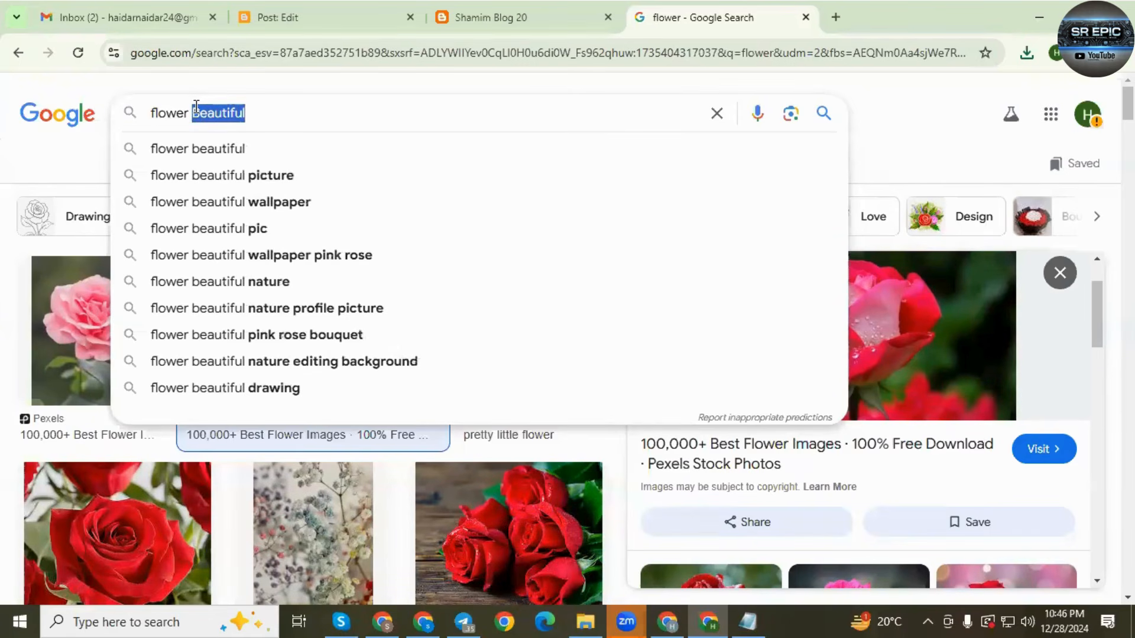
key("ctrl+x")
left_click(150, 112)
key("ctrl+v")
left_click(279, 112)
type("pivt")
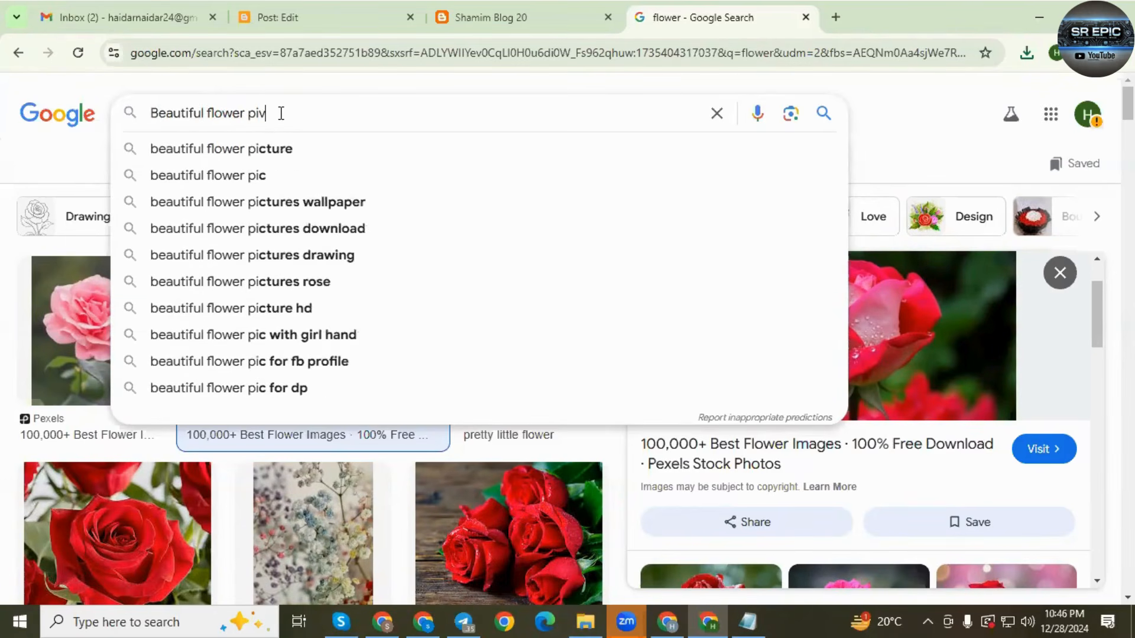
key("BackSpace")
key("BackSpace")
type("c")
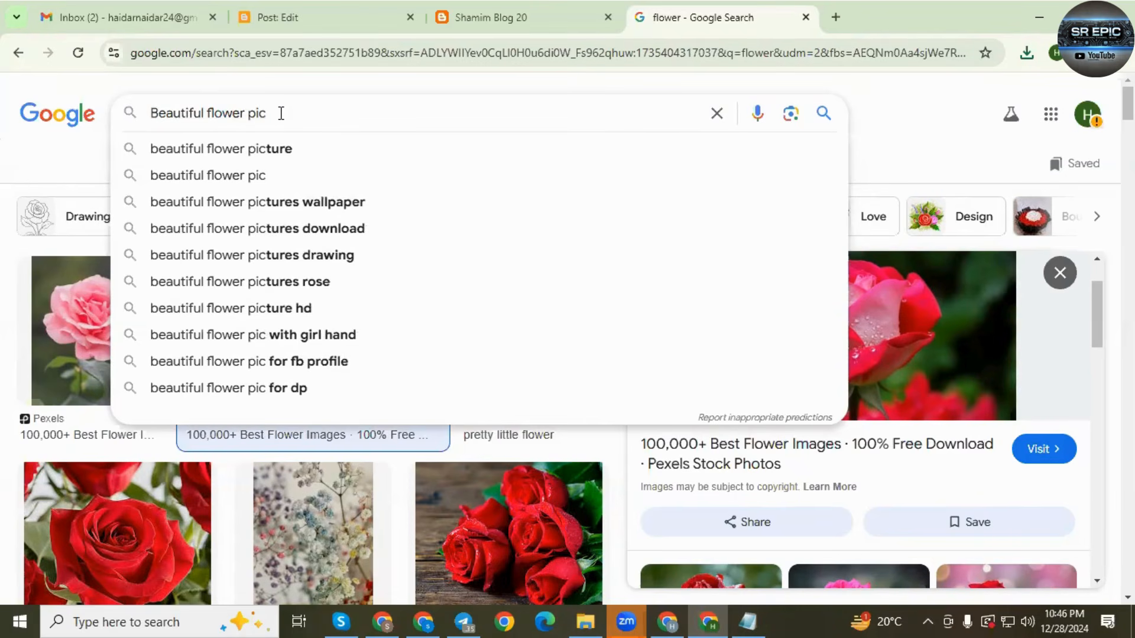
type("ture")
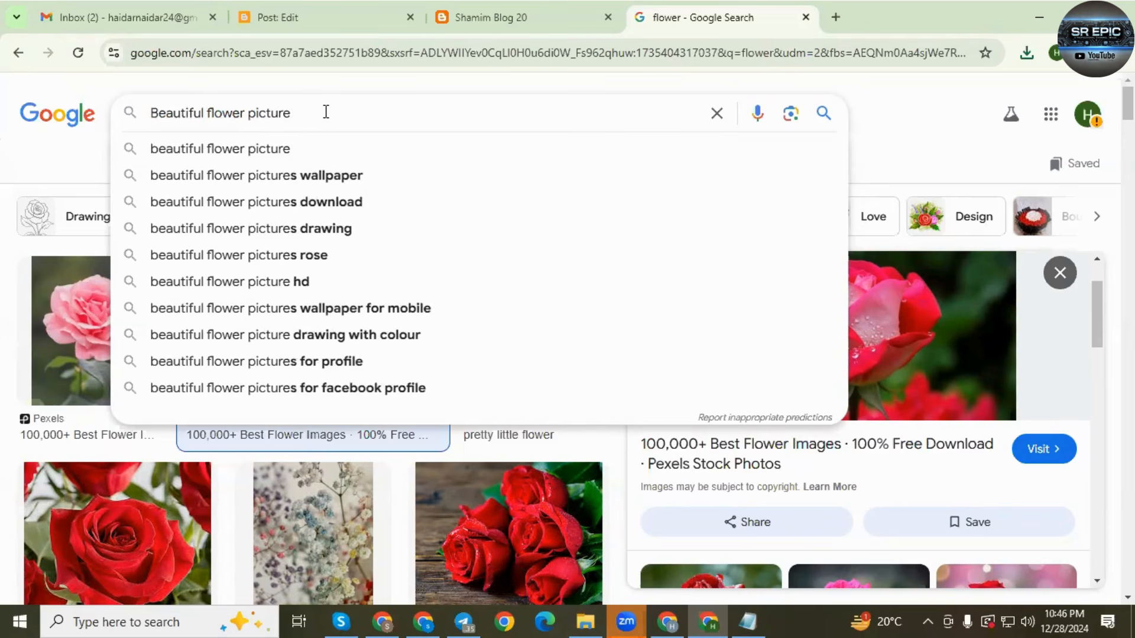
type("....")
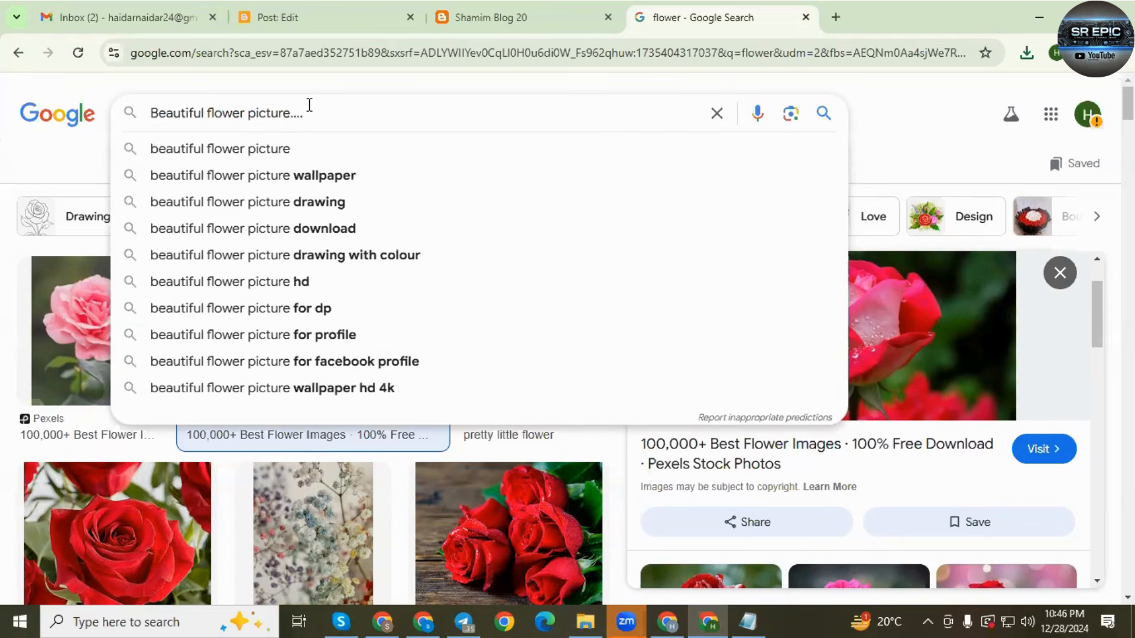
triple_click(305, 106)
Paste "Beautiful flower picture...." as the new post's title.
left_click(284, 18)
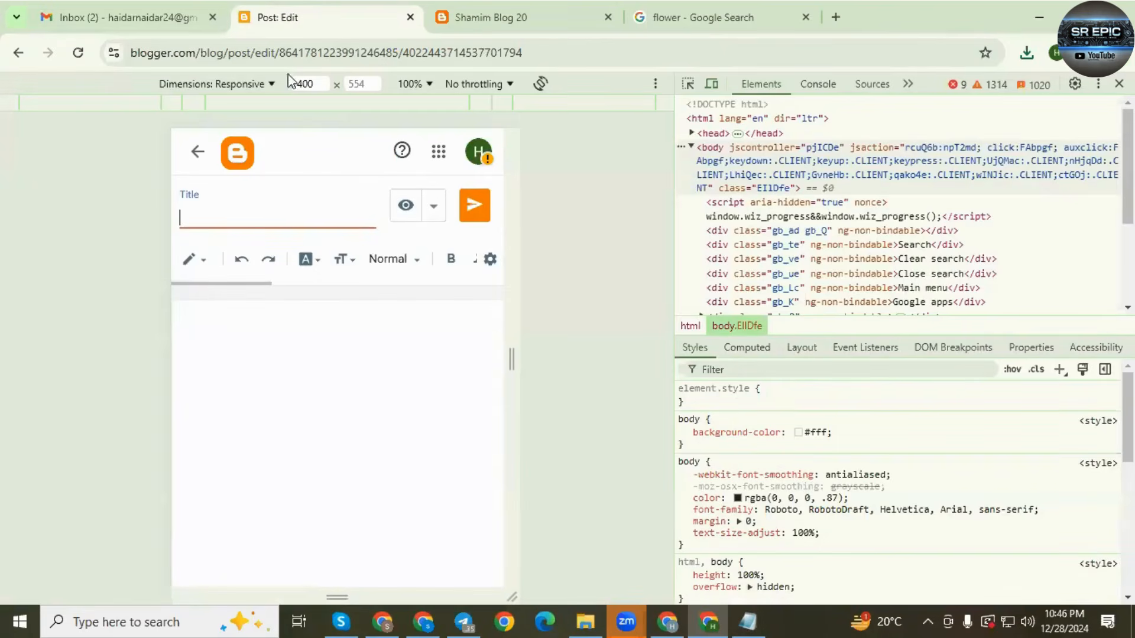
left_click(288, 207)
key("ctrl+v")
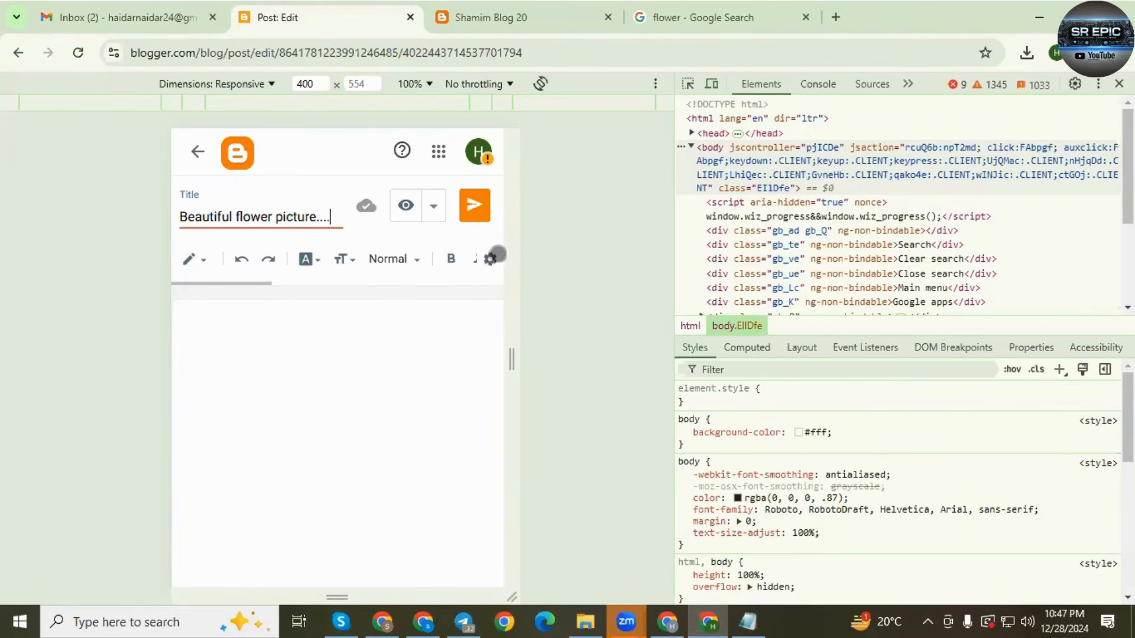
Add "Beautiful flower picture...." as a label in the post settings and close the settings panel.
left_click(491, 258)
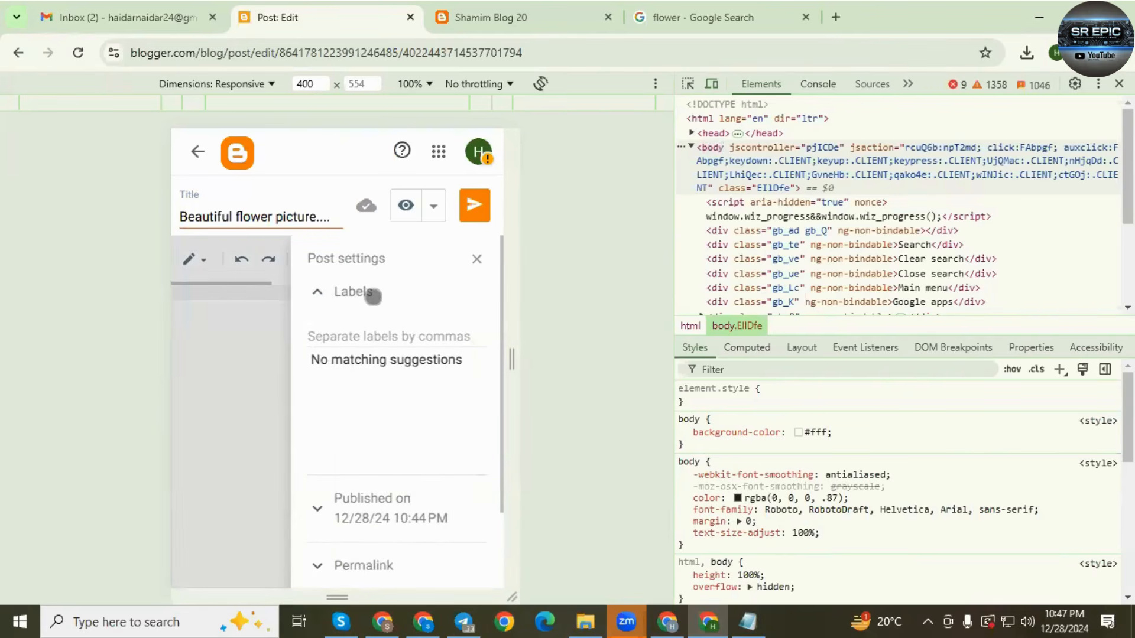
left_click(364, 332)
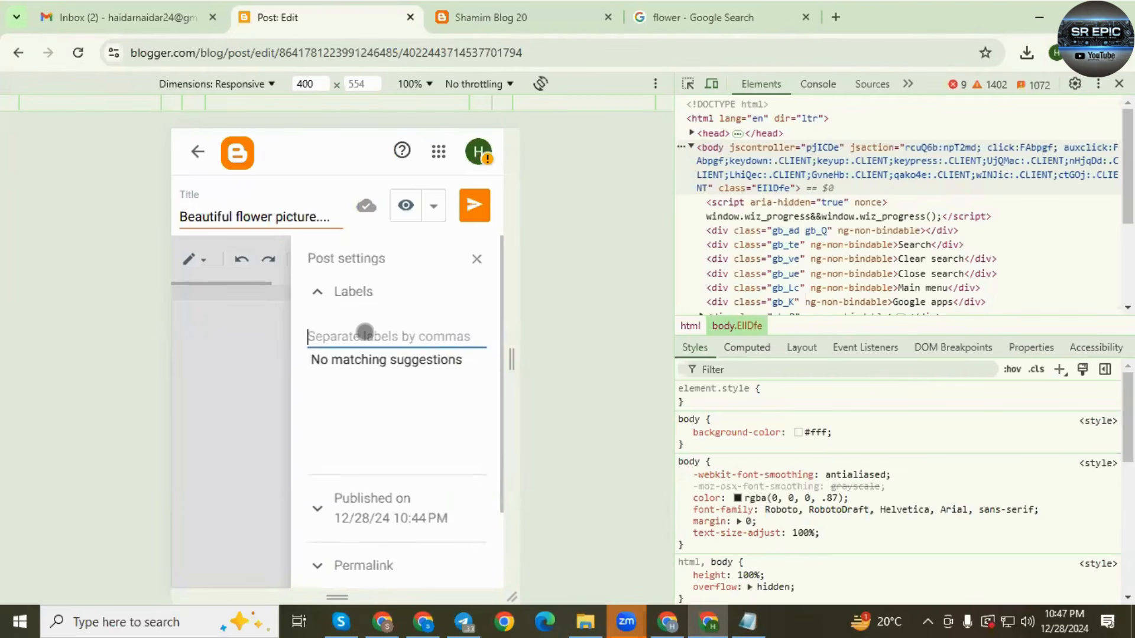
key("ctrl+v")
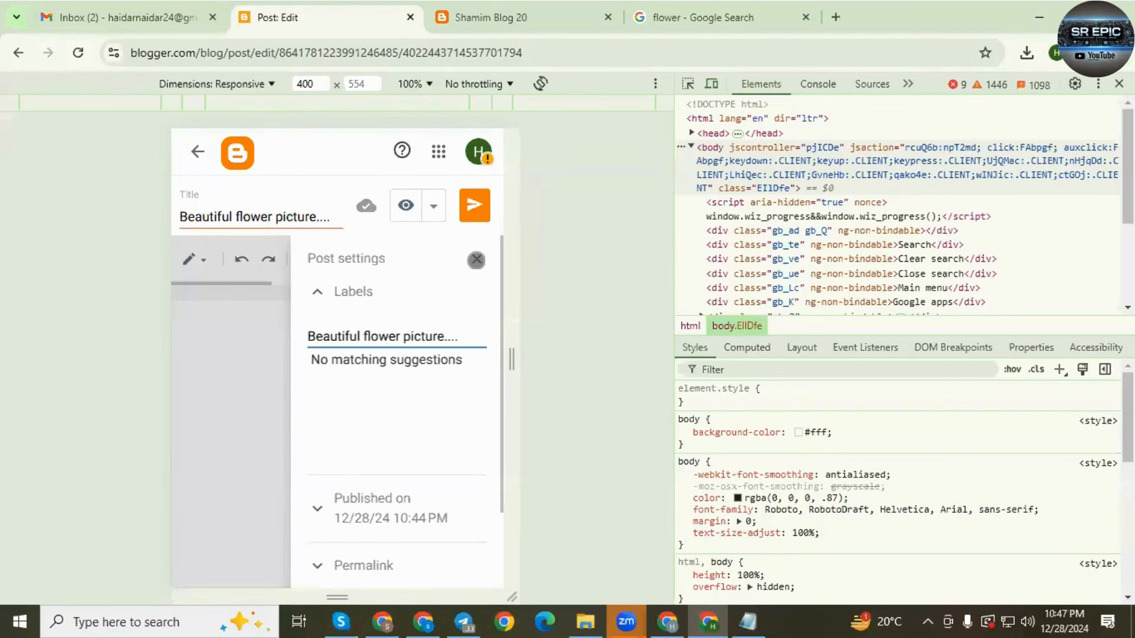
left_click(475, 260)
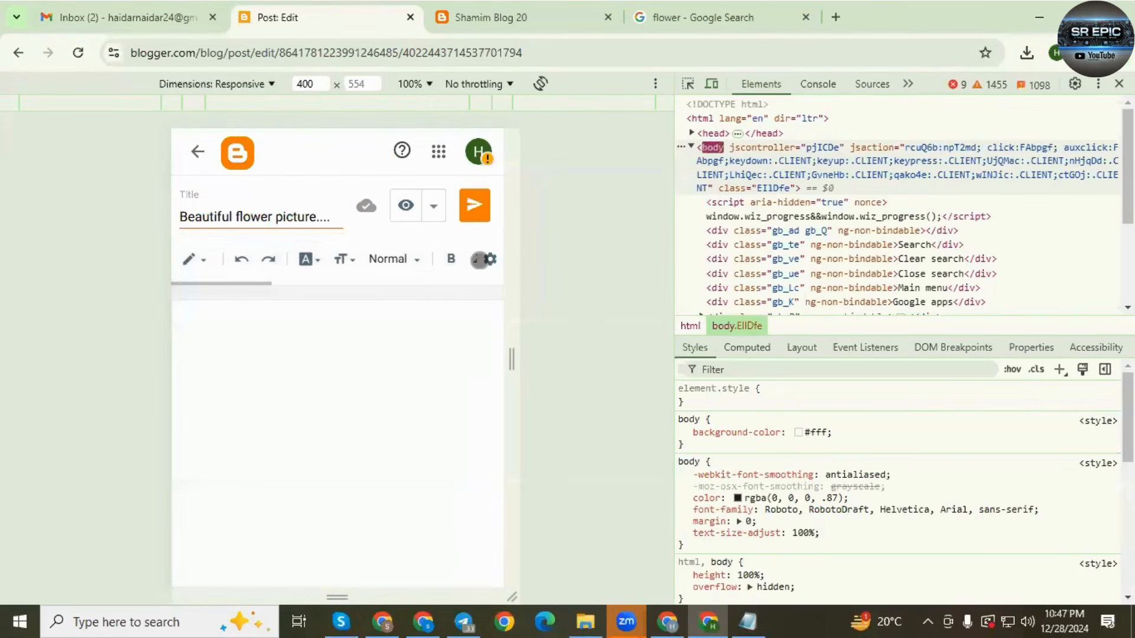
Paste "Beautiful flower picture...." as the first line of the post body and start a new line.
left_click(251, 317)
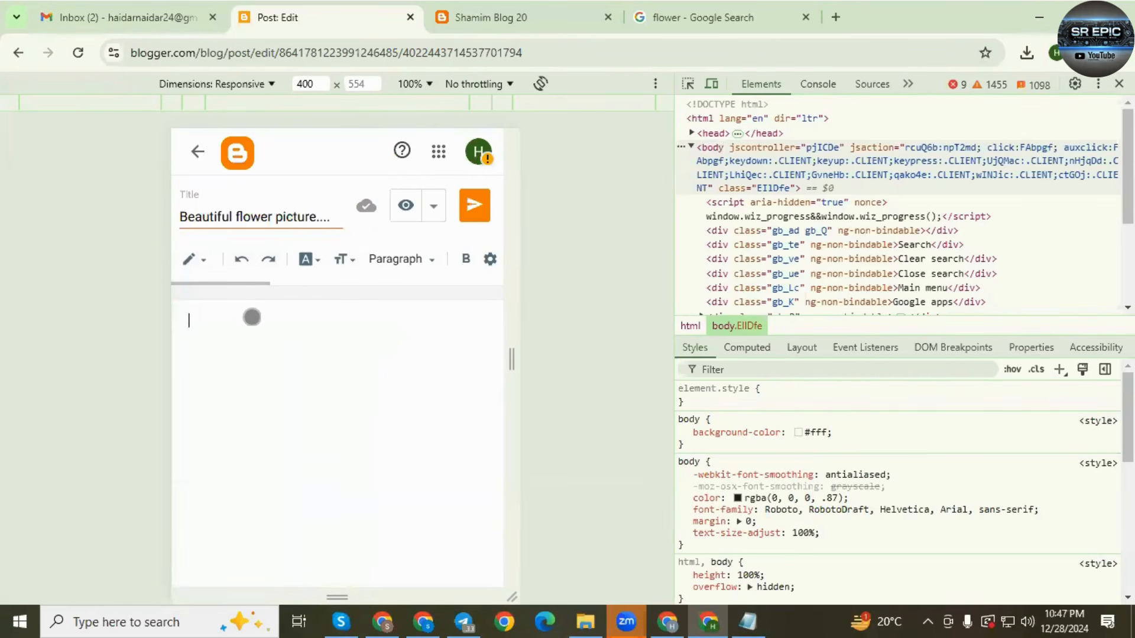
key("ctrl+v")
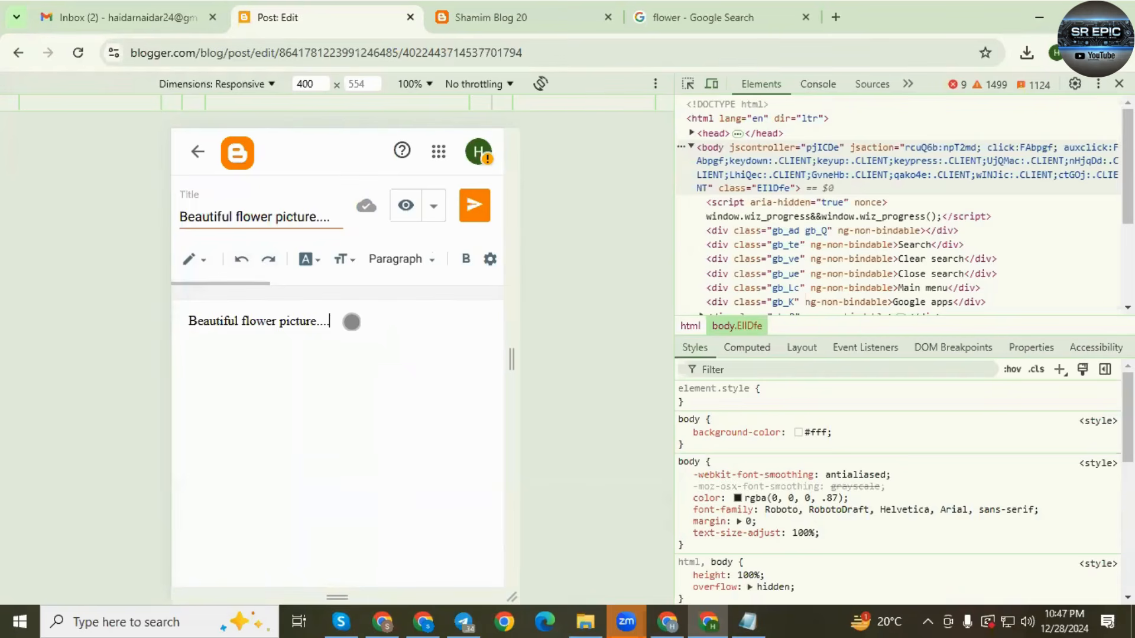
key("Return")
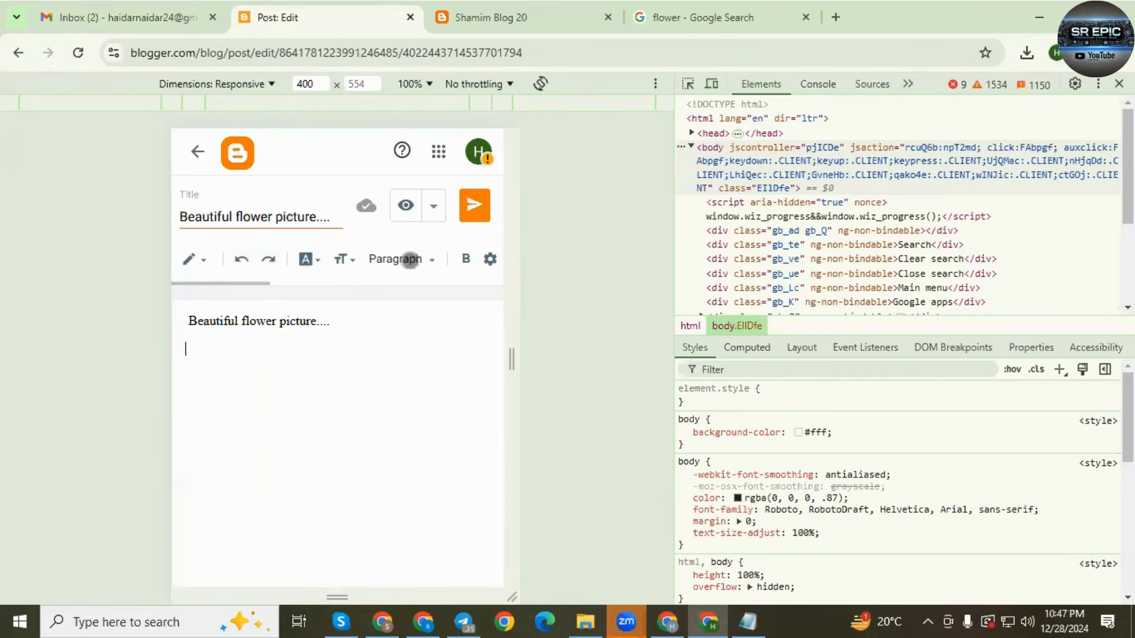
left_click_drag(412, 258, 81, 257)
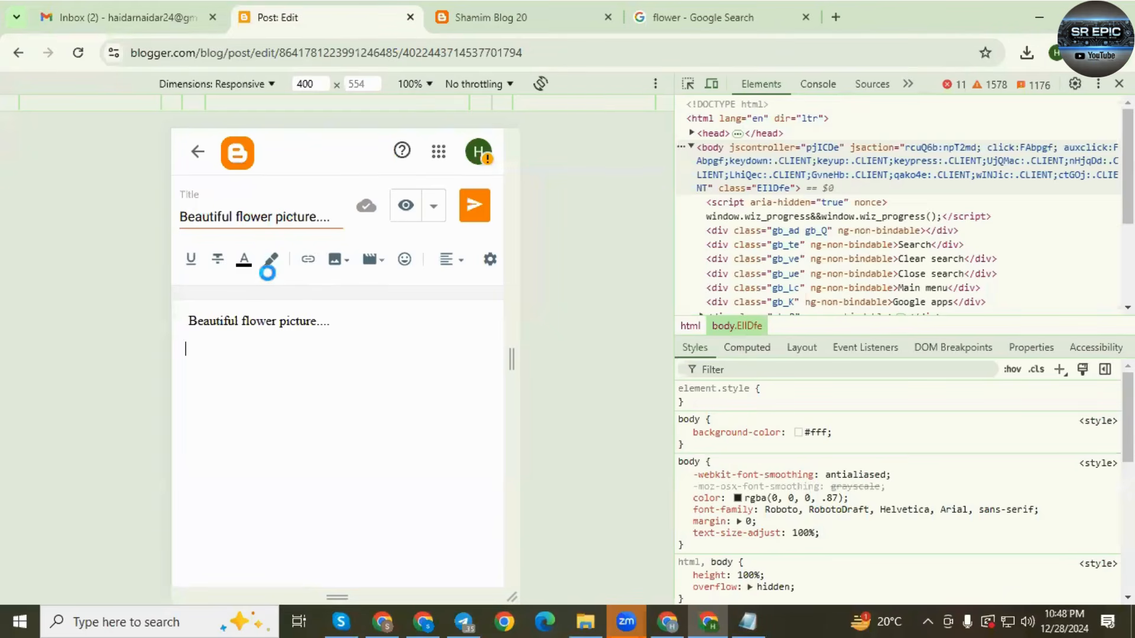
key("Print")
left_click_drag(172, 145, 522, 455)
left_click(538, 361)
mouse_move(292, 244)
left_mouse_down()
mouse_move(328, 280)
mouse_move(390, 282)
left_mouse_up()
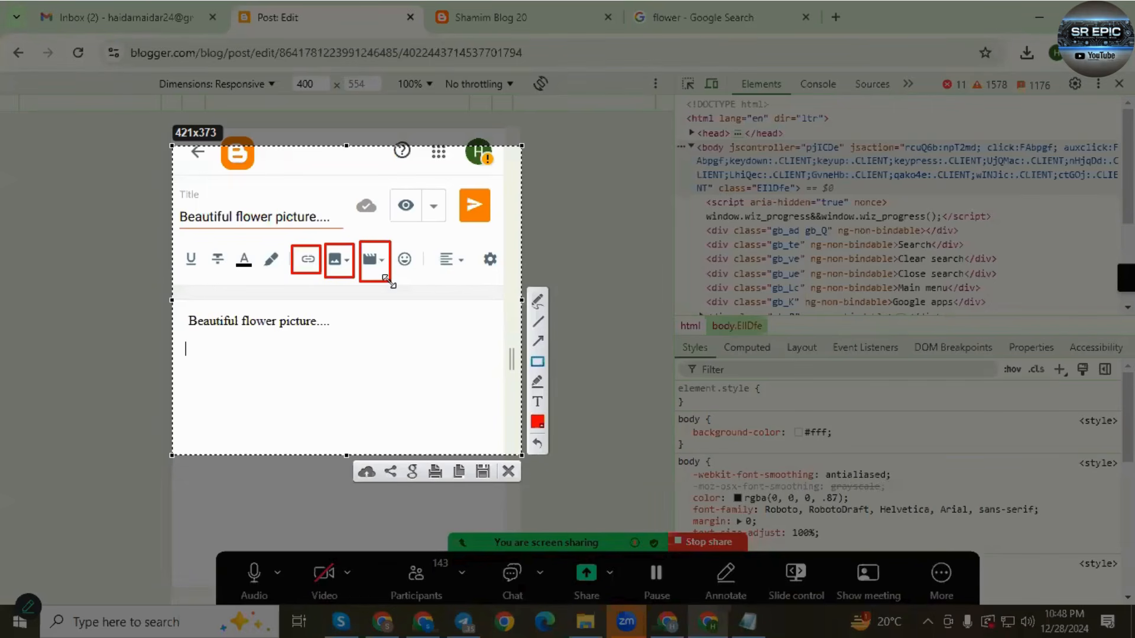
left_click(537, 341)
left_click_drag(437, 382, 380, 278)
left_click_drag(367, 376, 340, 275)
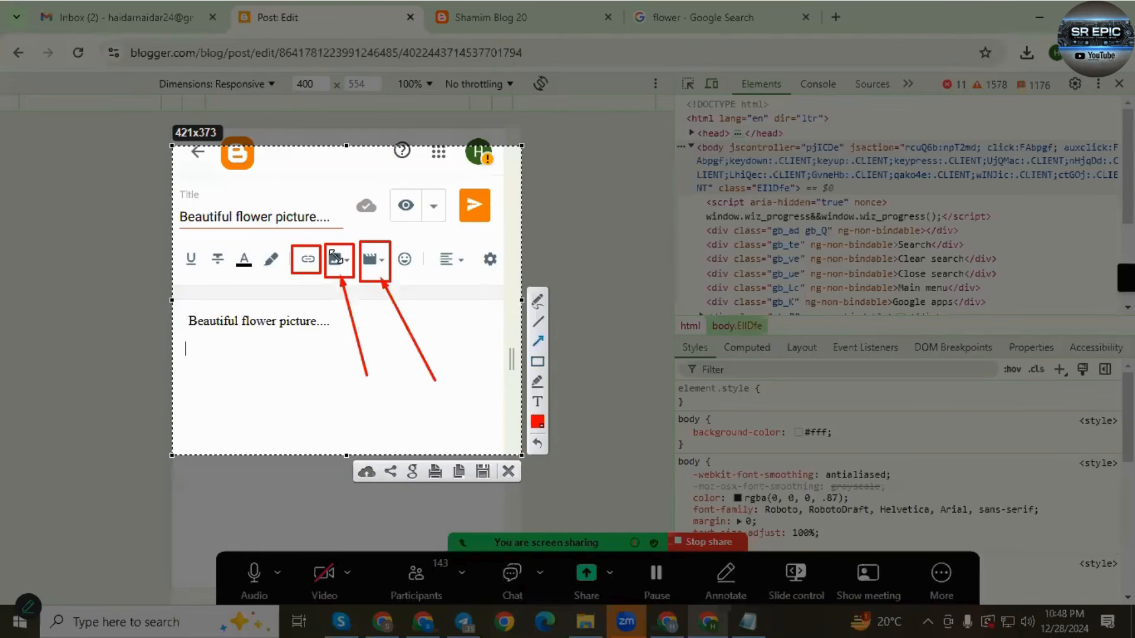
left_click_drag(326, 366, 313, 273)
left_click(508, 471)
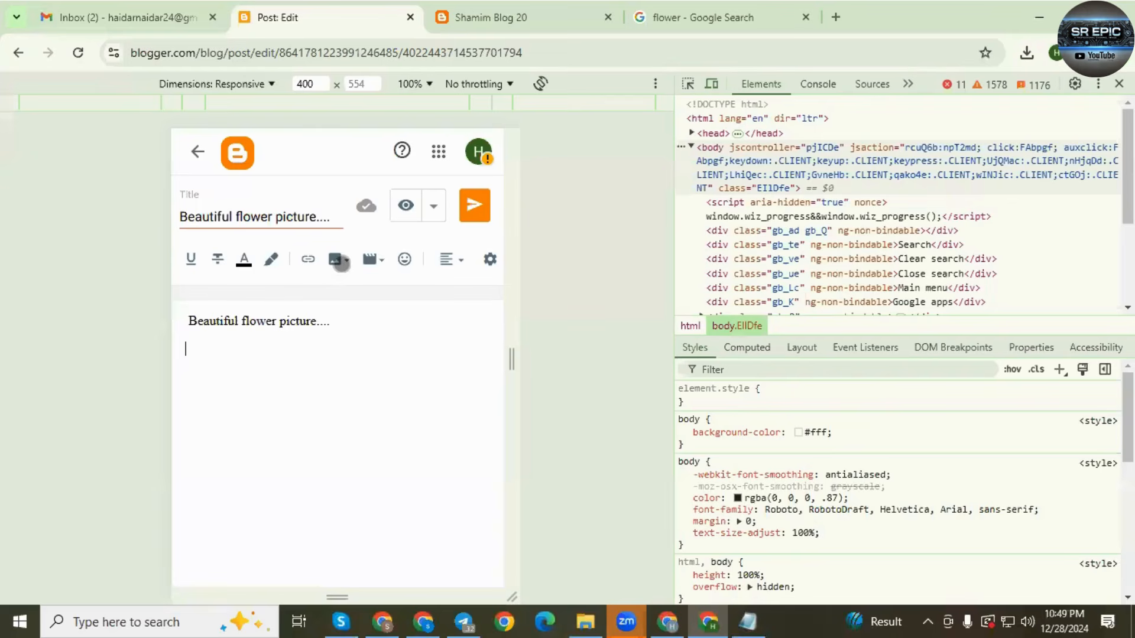
Upload the garden-rose-red-pink-56866.webp image from the Downloads folder into the post body.
left_click(337, 260)
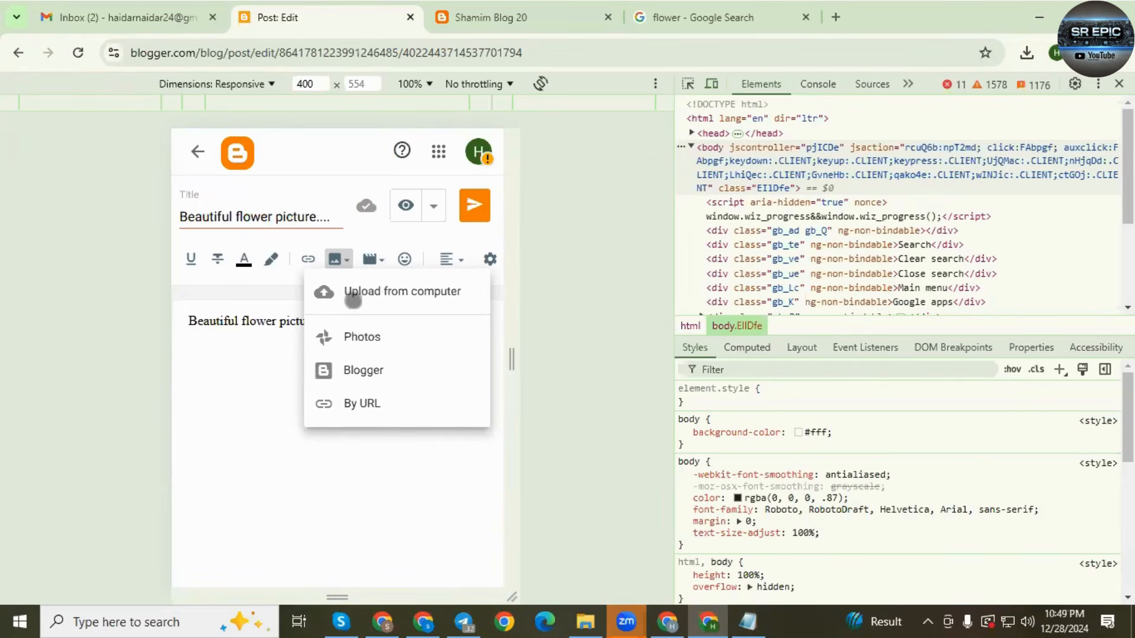
left_click(401, 292)
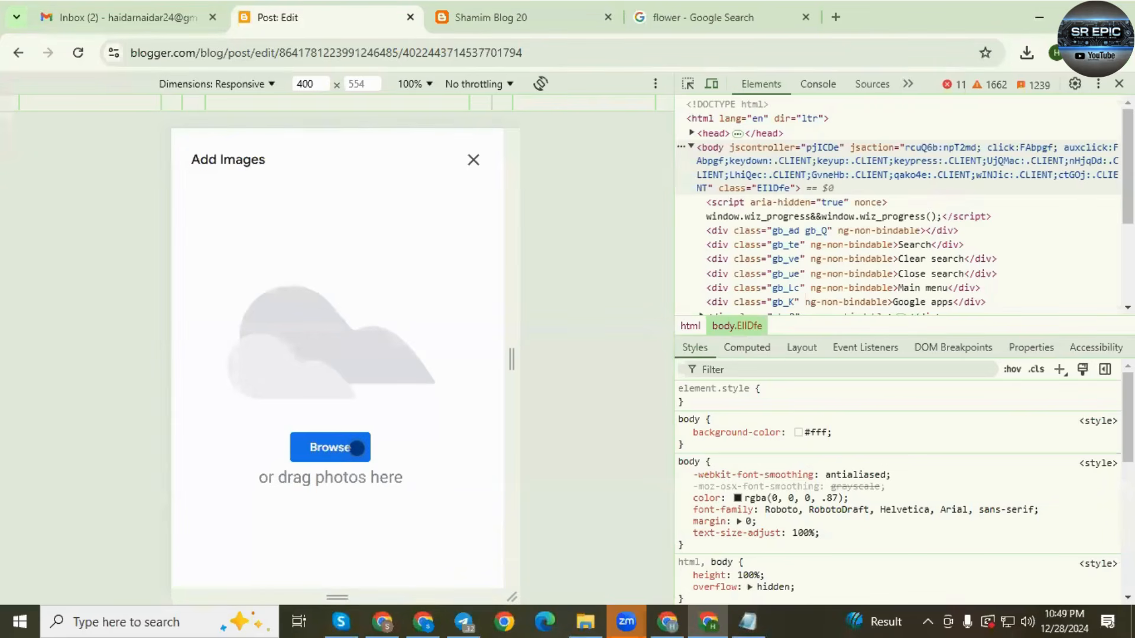
left_click(357, 447)
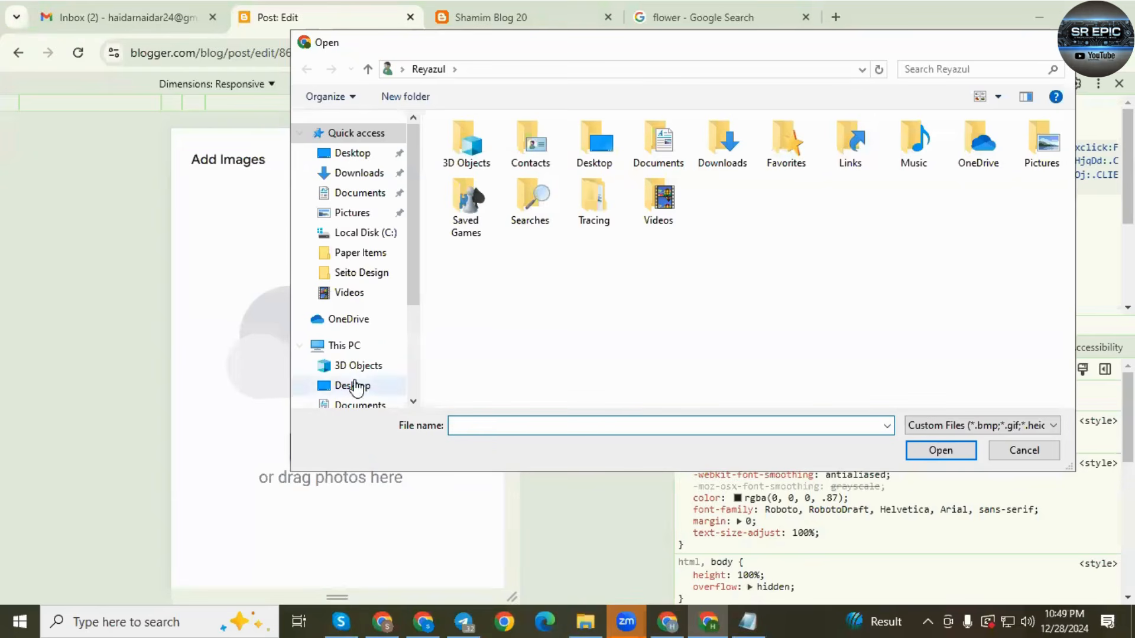
left_click(369, 176)
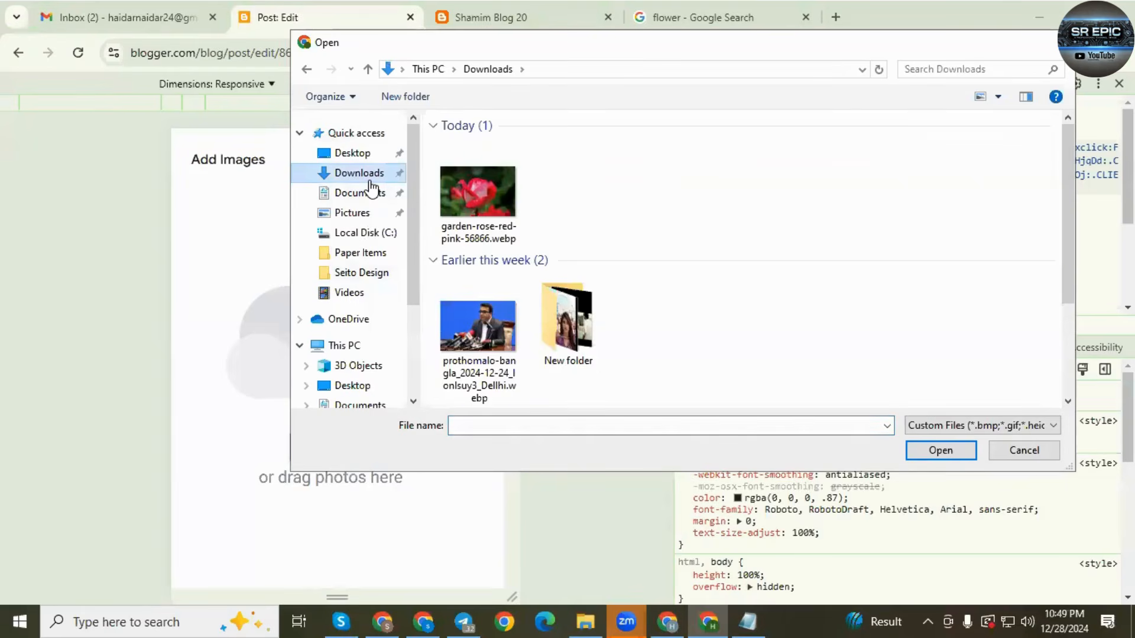
double_click(492, 196)
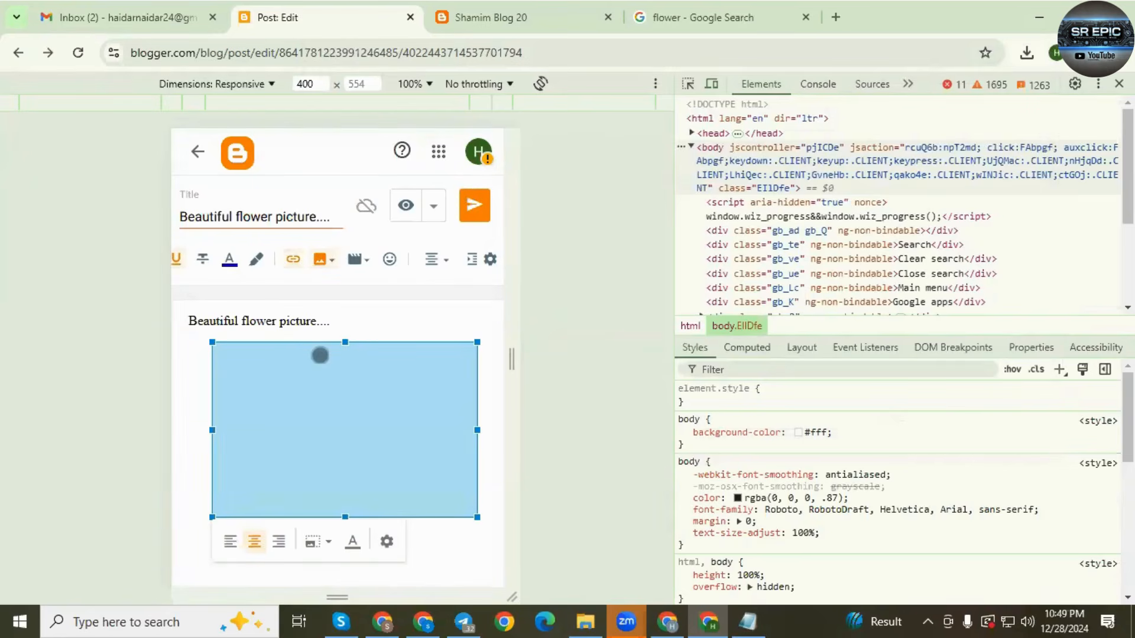
left_click(310, 322)
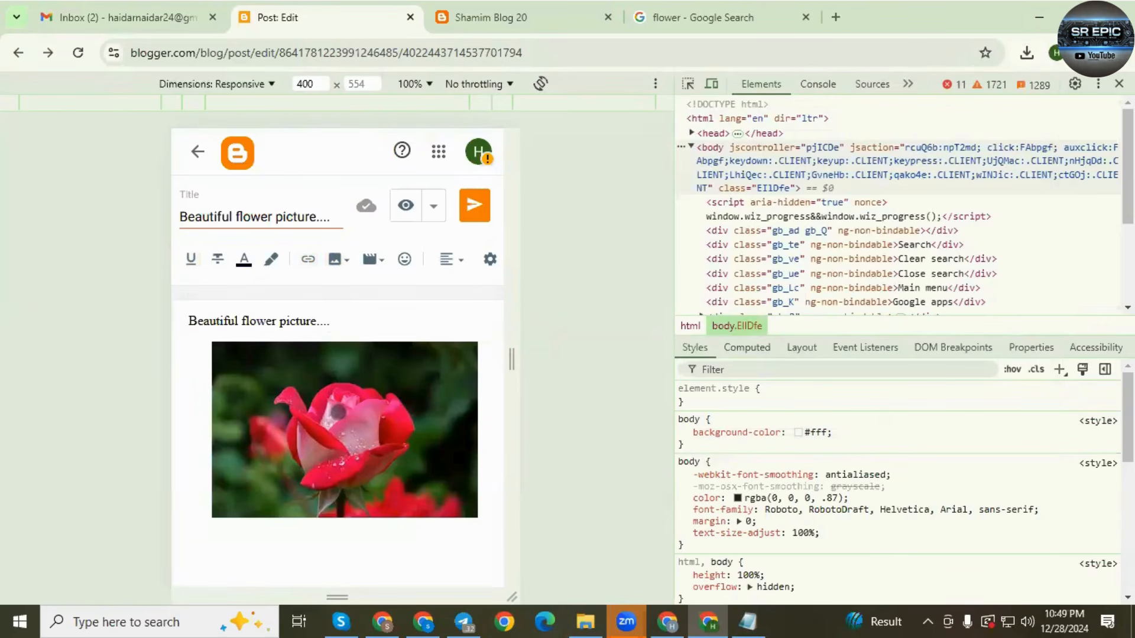
left_click(338, 414)
left_click(414, 314)
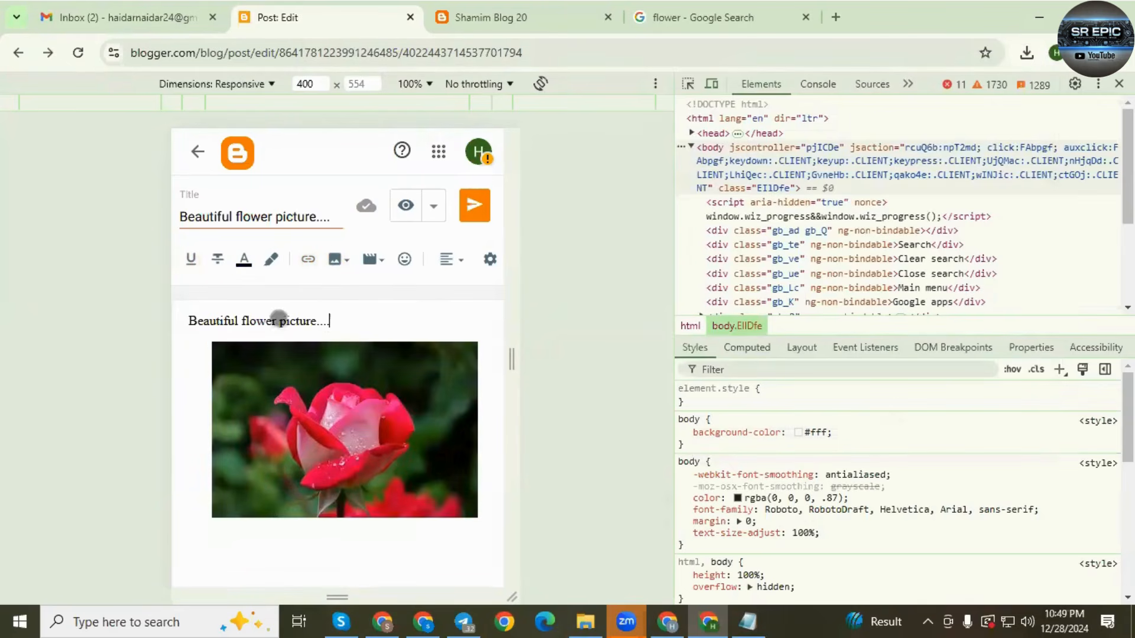
left_click(362, 428)
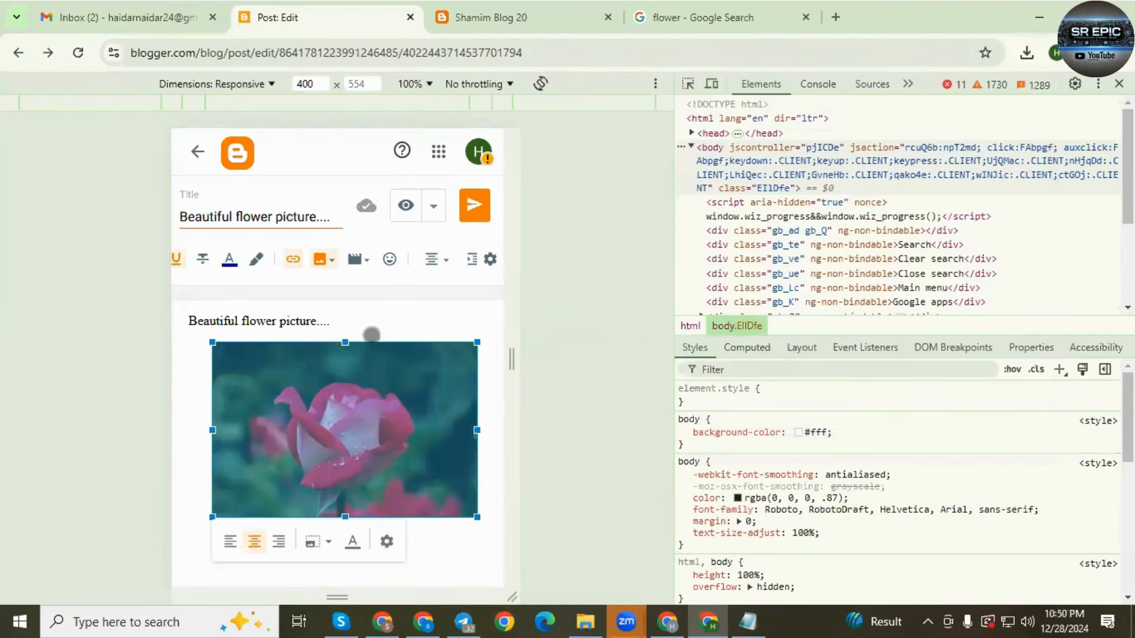
left_click(374, 331)
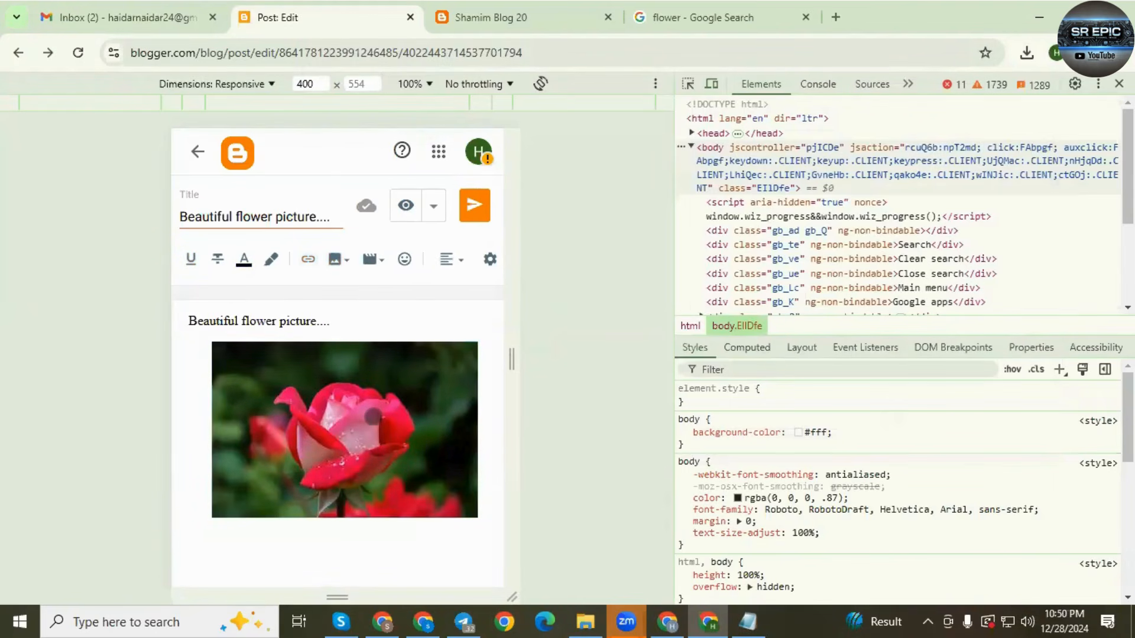
left_click(279, 321)
key("Down")
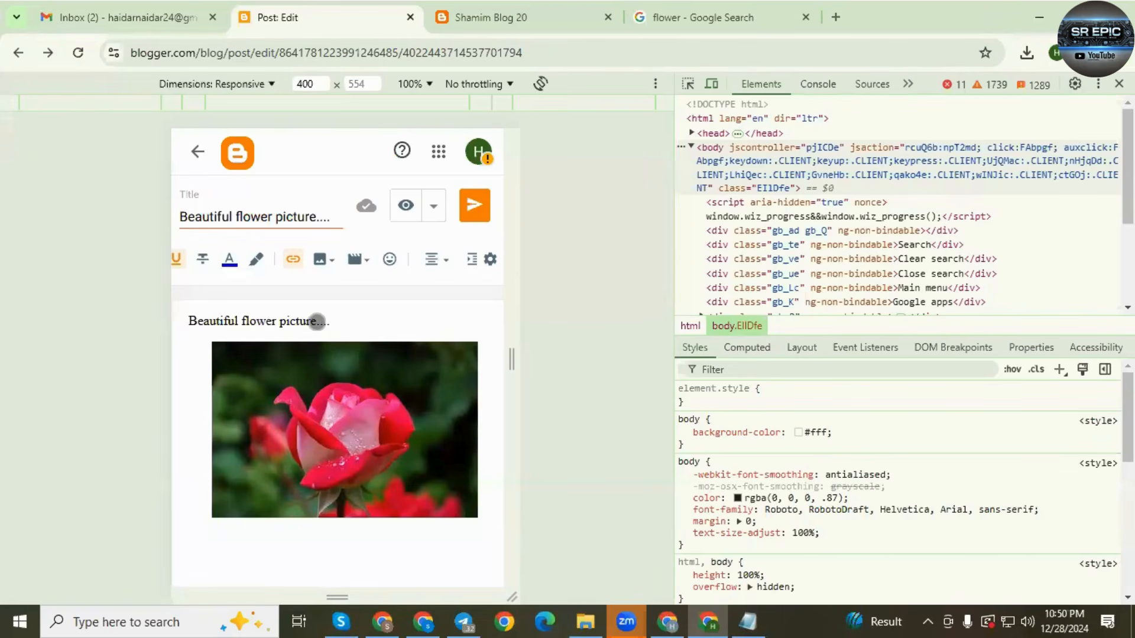
left_click(379, 426)
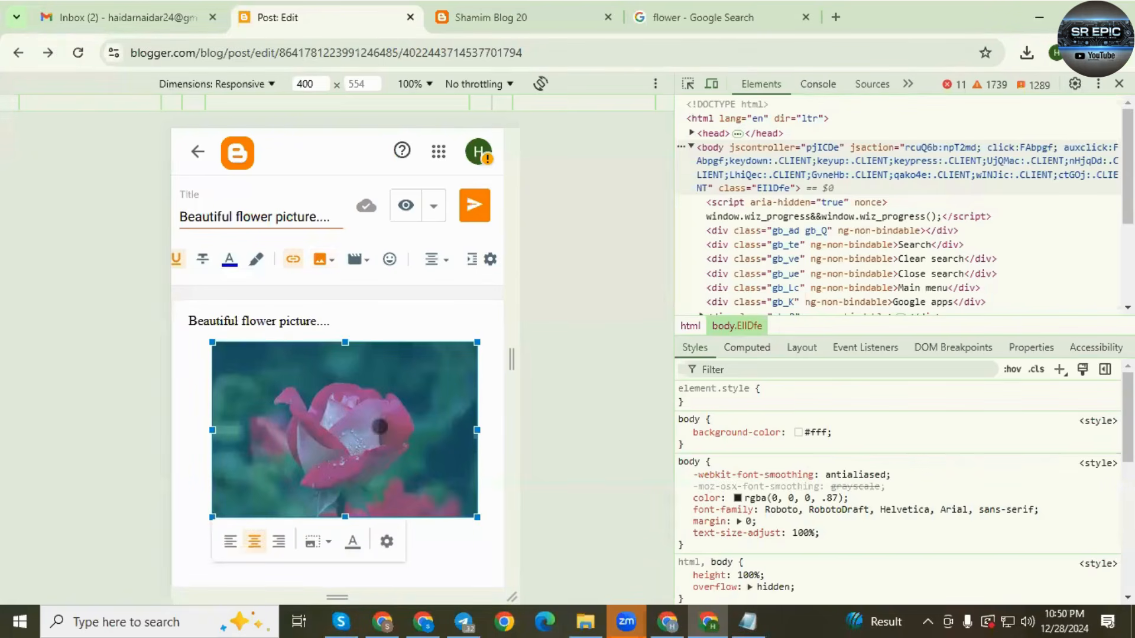
left_click(273, 327)
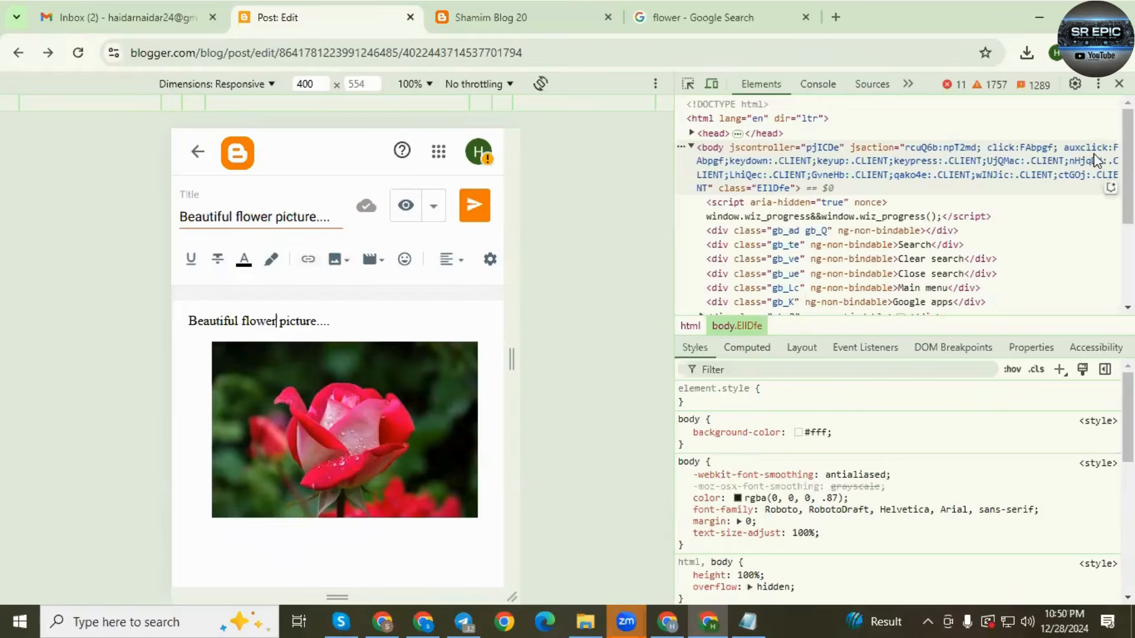
left_click(1118, 84)
left_click(334, 274)
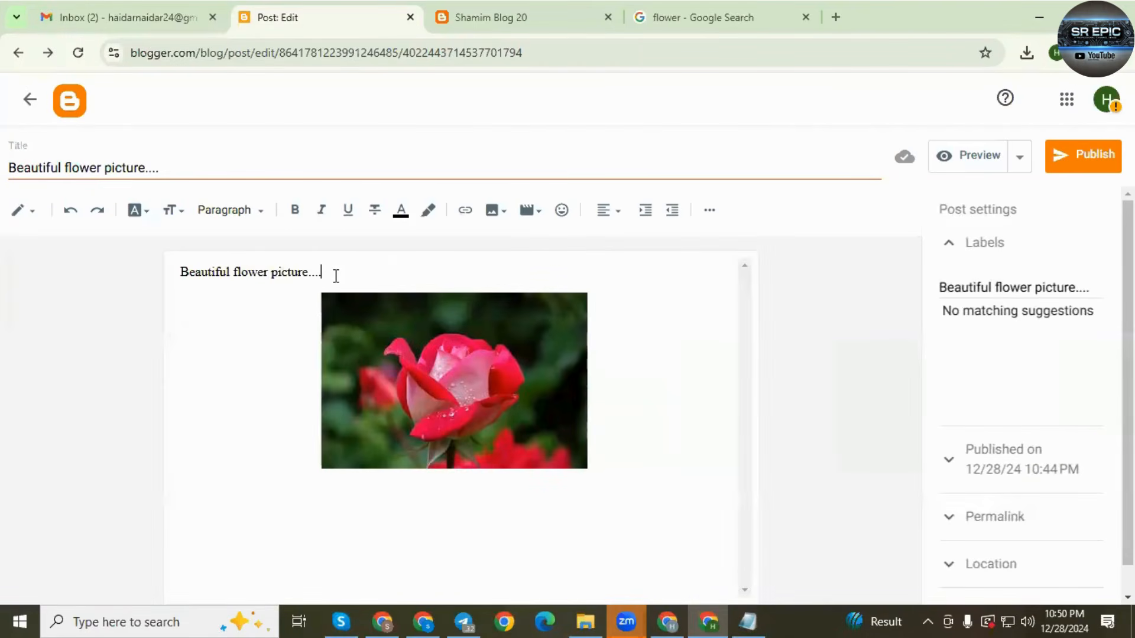
left_click_drag(392, 274, 179, 273)
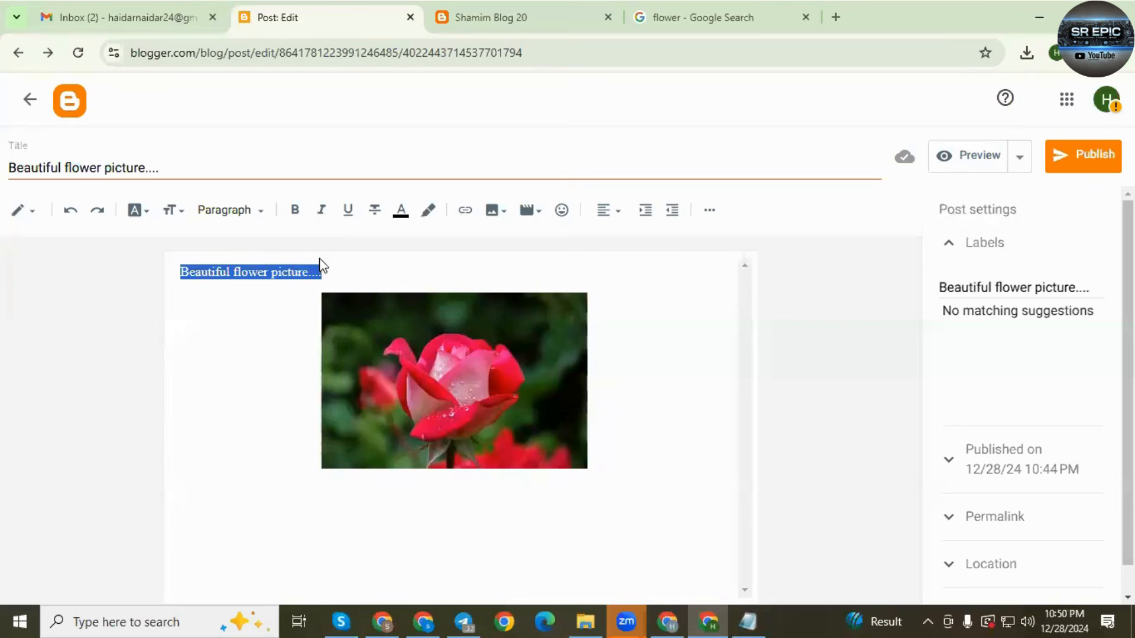
left_click(332, 270)
left_click_drag(357, 267, 172, 272)
left_click(187, 272)
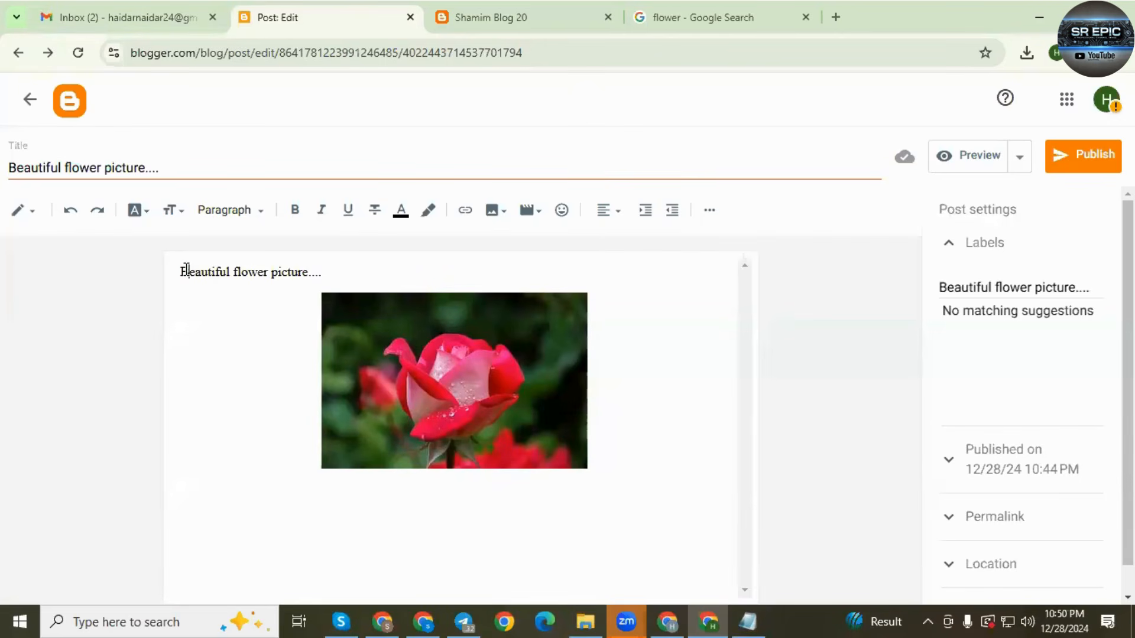
triple_click(187, 272)
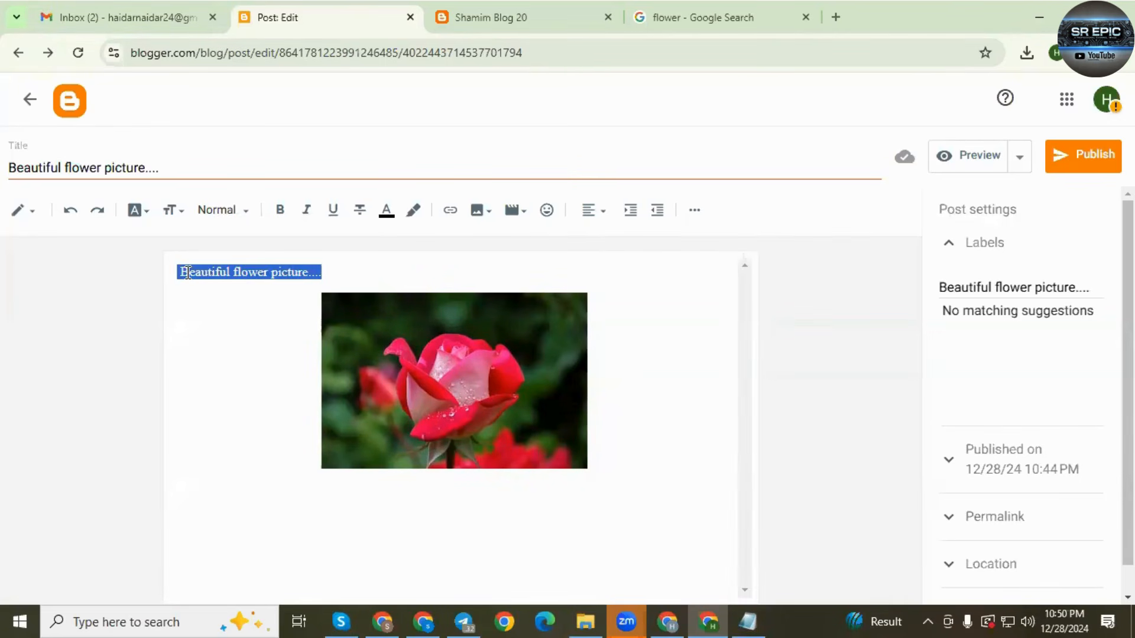
left_click(186, 272)
double_click(187, 273)
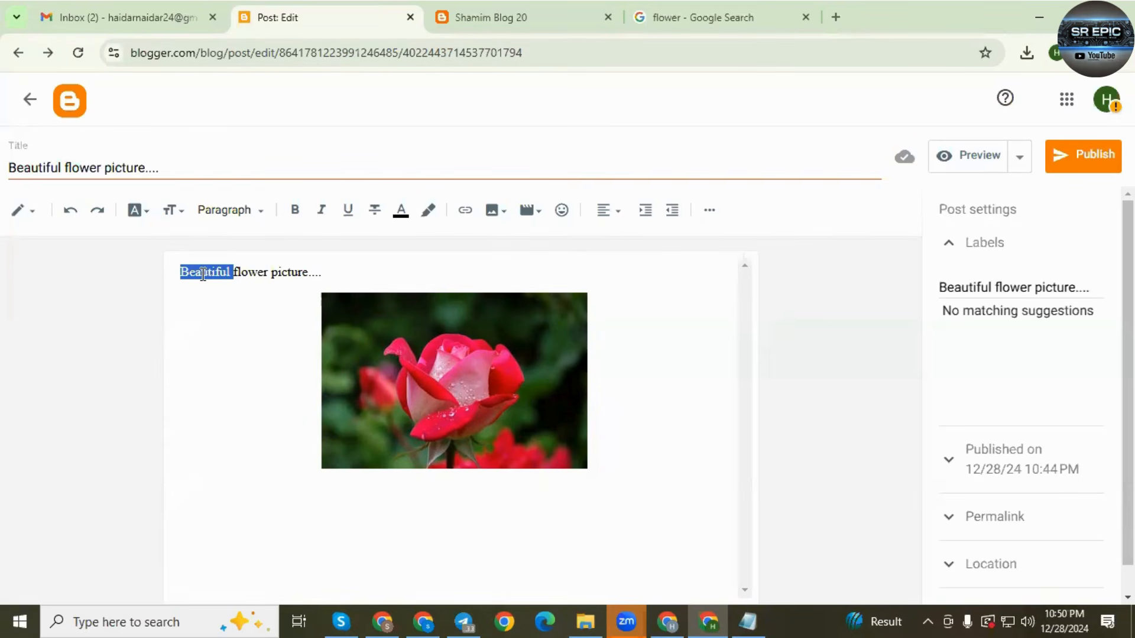
left_click(244, 268)
left_click_drag(181, 270, 324, 268)
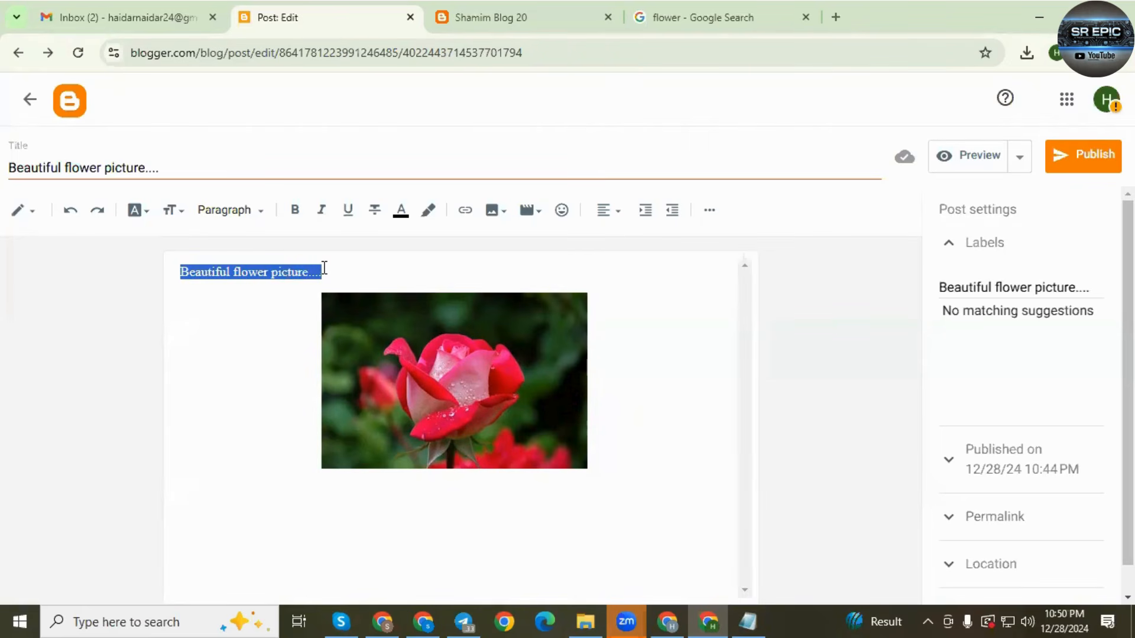
right_click(799, 126)
left_click(857, 487)
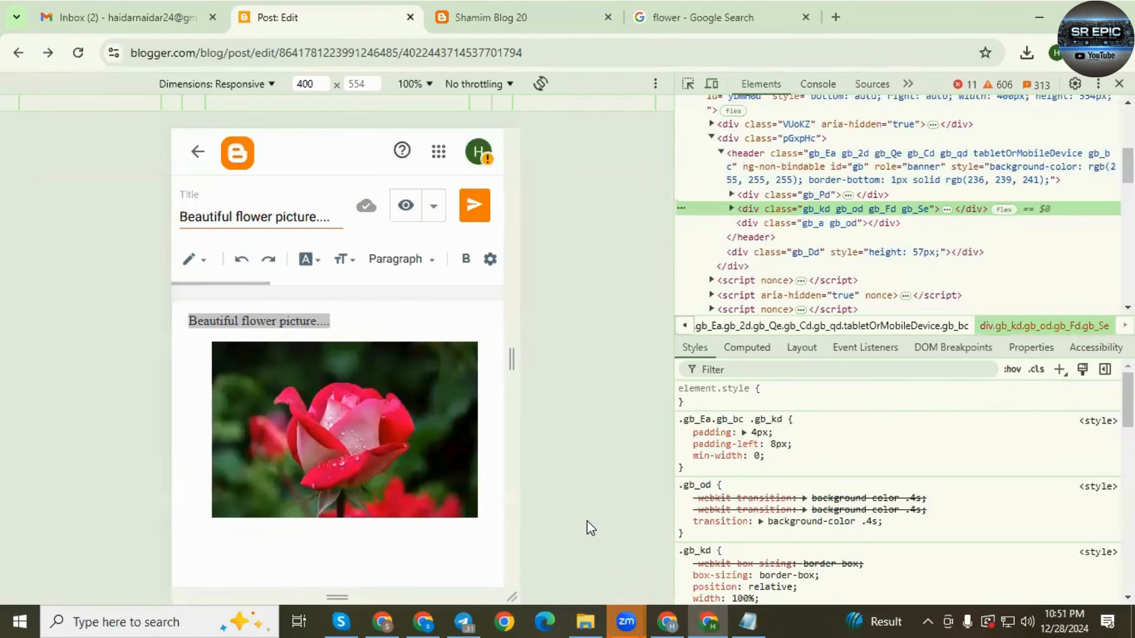
Switch to the Adsterra websites page and collapse the hgfgh5654.blogspot.com ad-unit list.
left_click(707, 619)
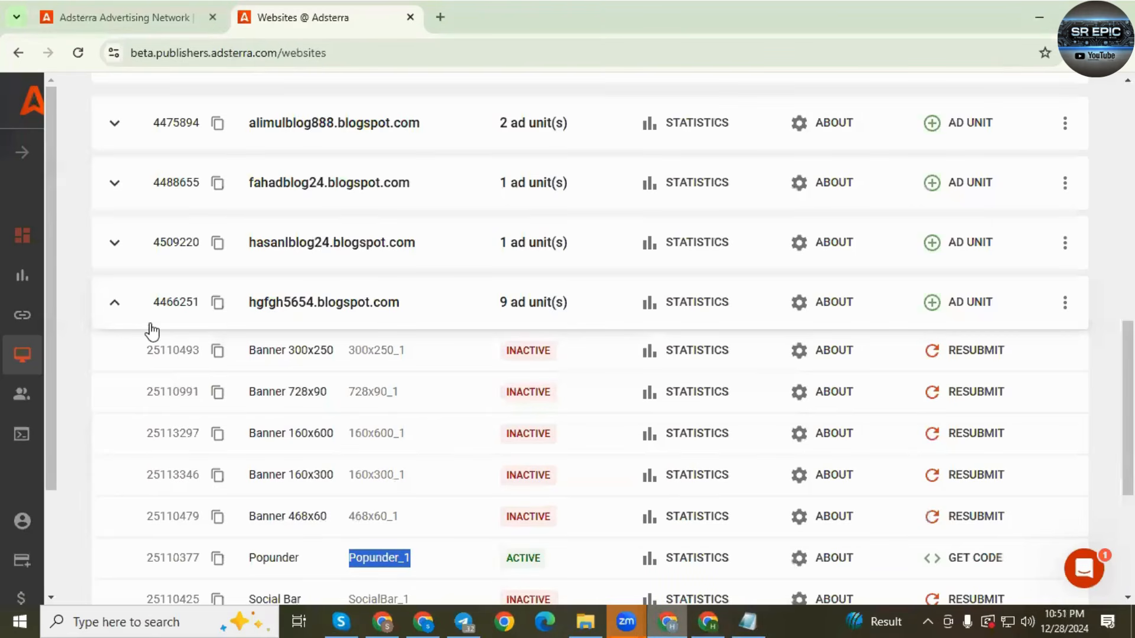
left_click(114, 304)
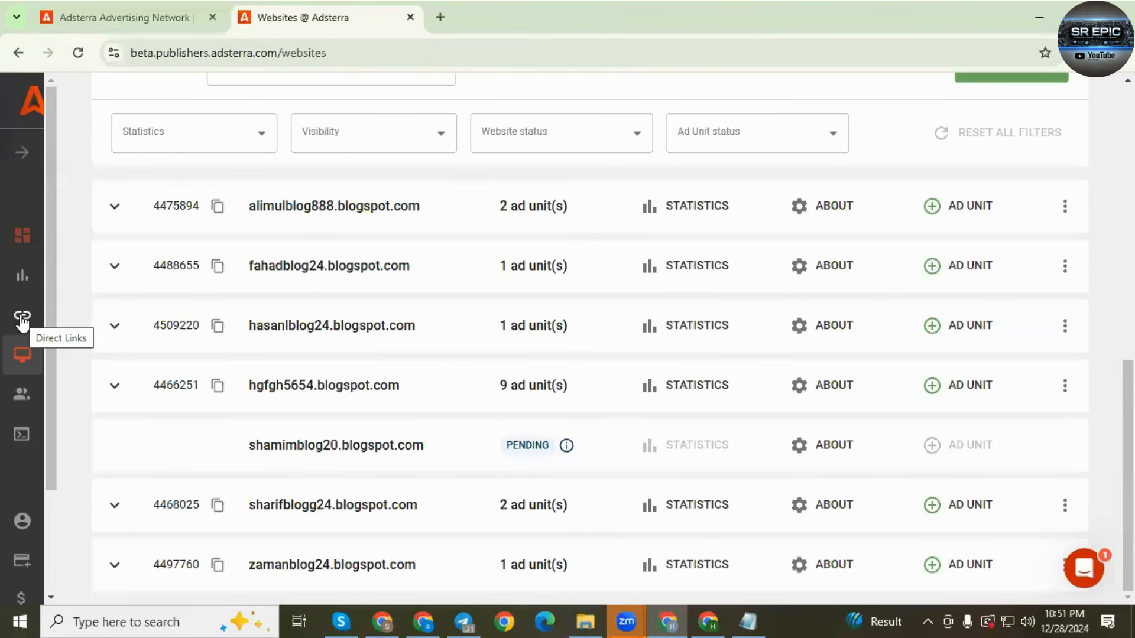
Open the Direct Links page and copy the DirectLink_7 link.
left_click(21, 157)
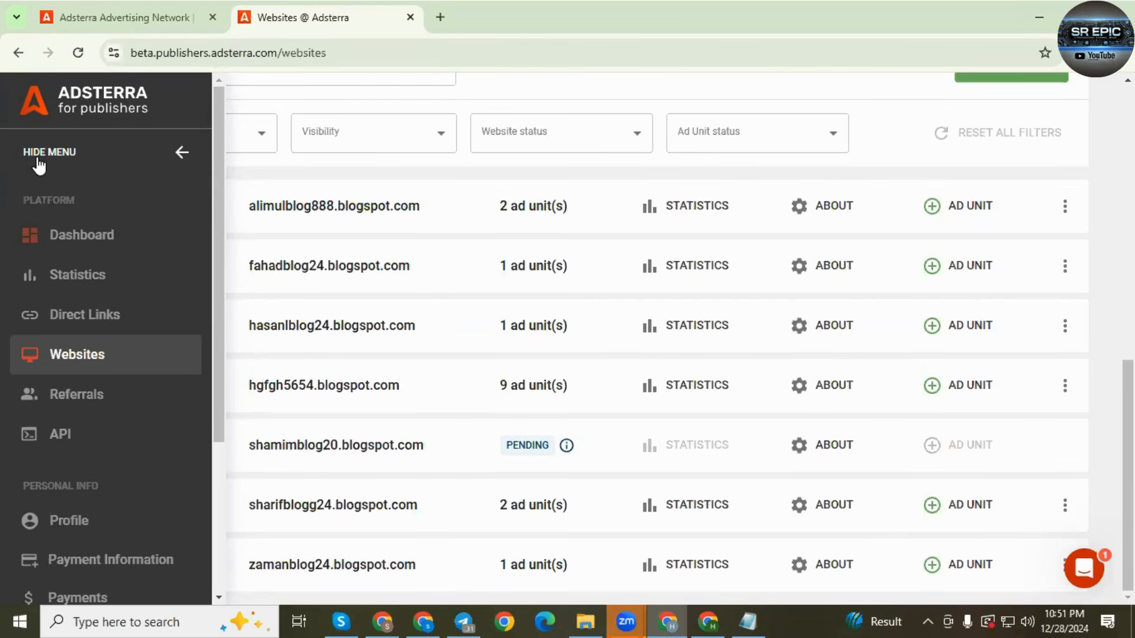
left_click(113, 325)
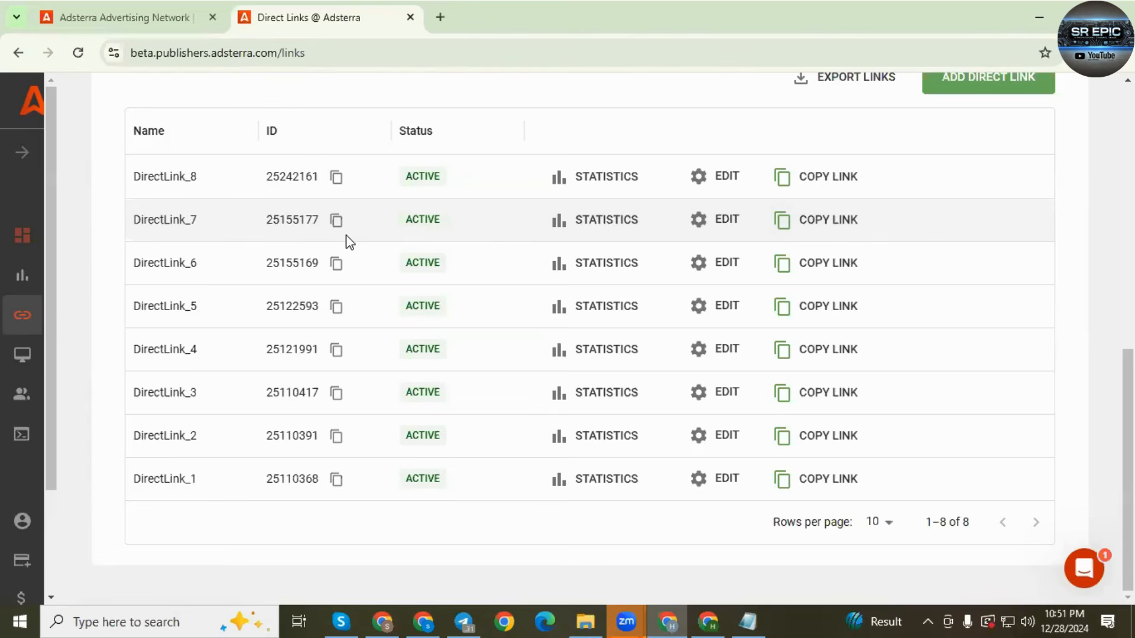
left_click(818, 227)
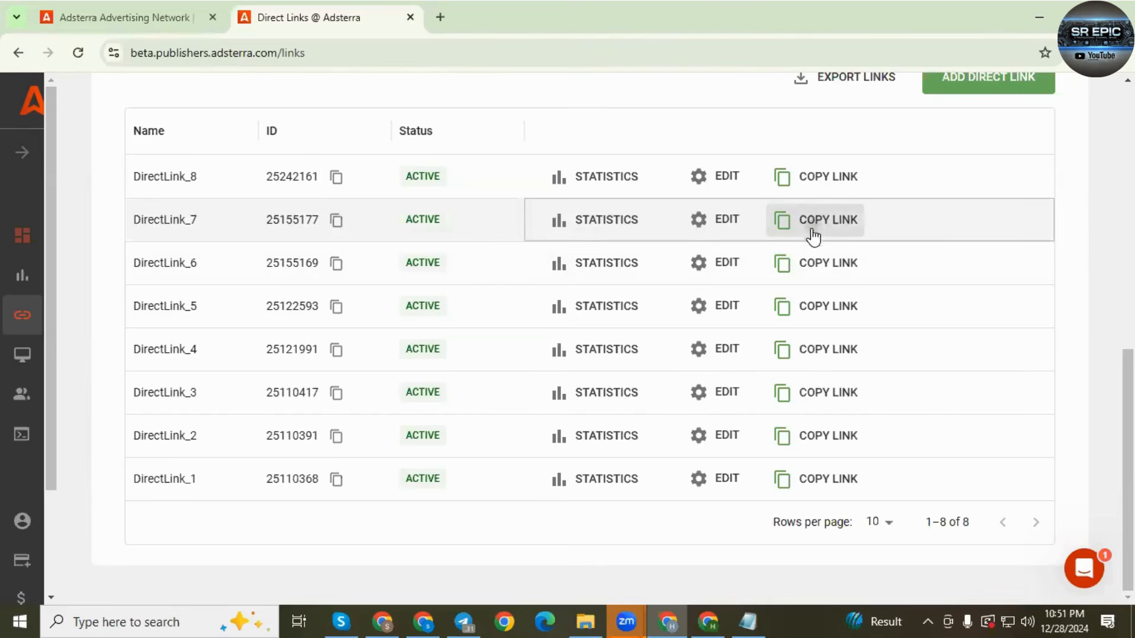
Link the first line "Beautiful flower picture...." to the copied Adsterra direct link, opening in a new window with rel=nofollow.
left_click(812, 233)
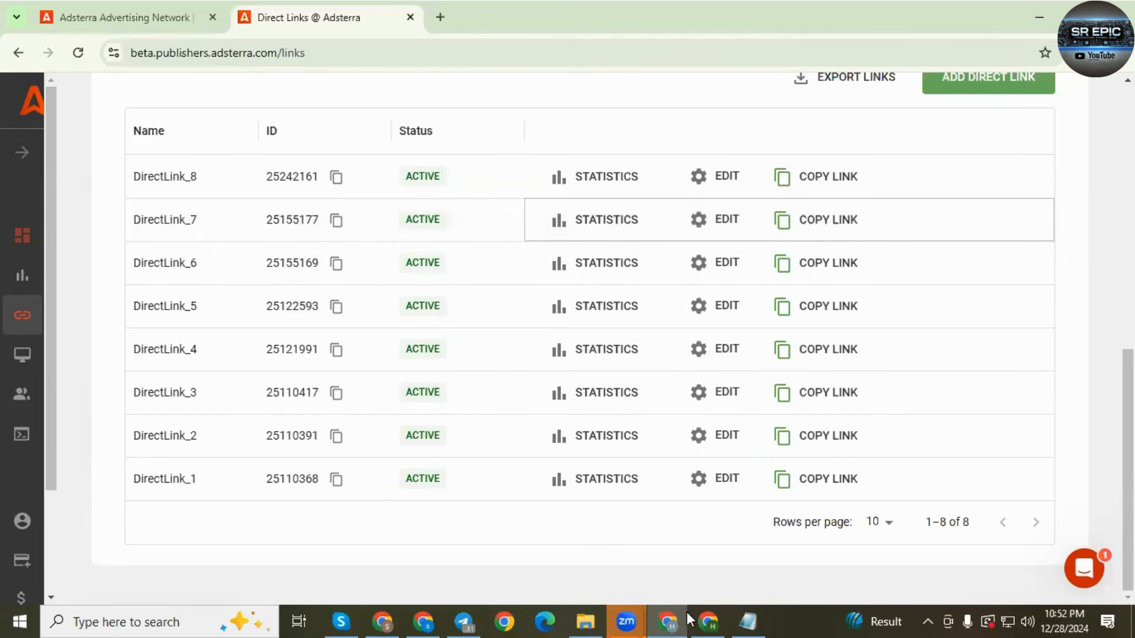
left_click(669, 620)
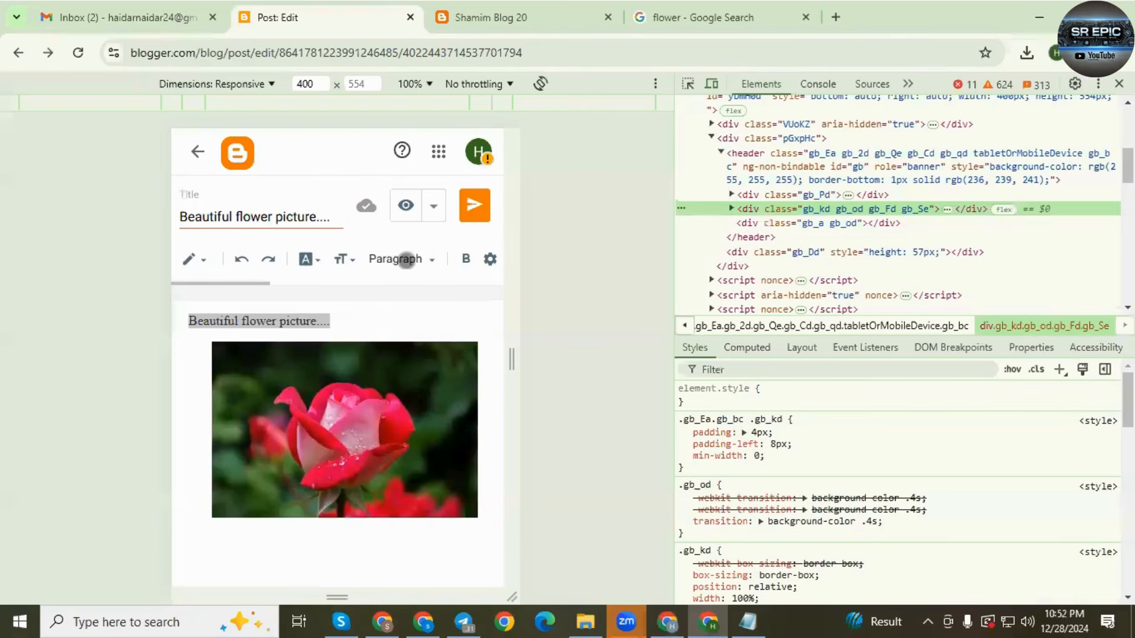
left_click_drag(400, 259, 309, 259)
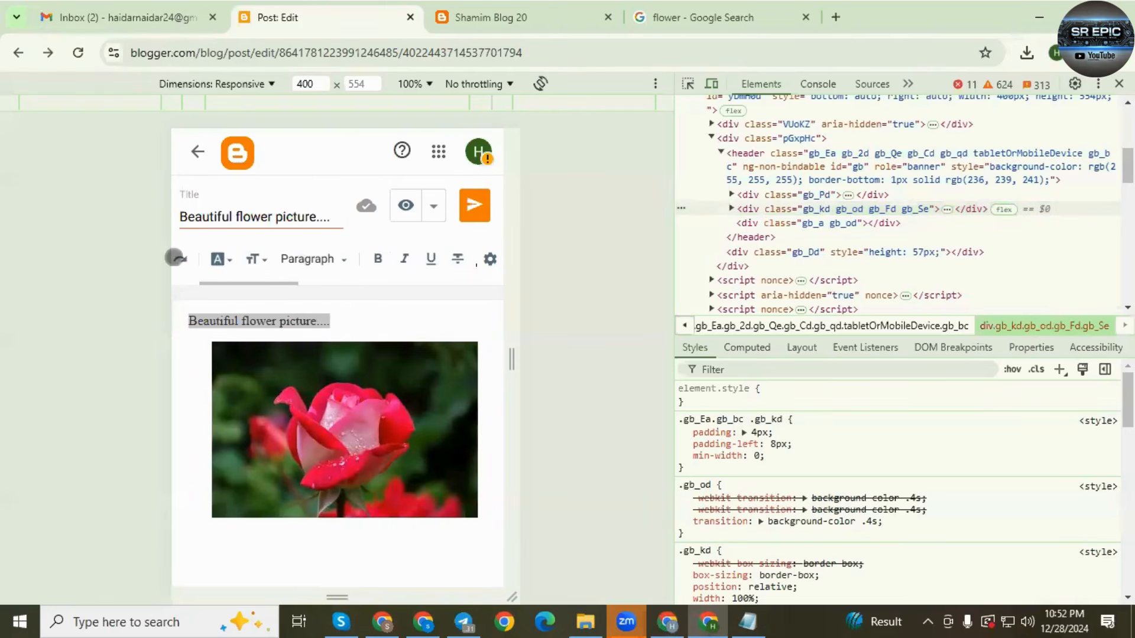
left_click_drag(174, 258, 87, 250)
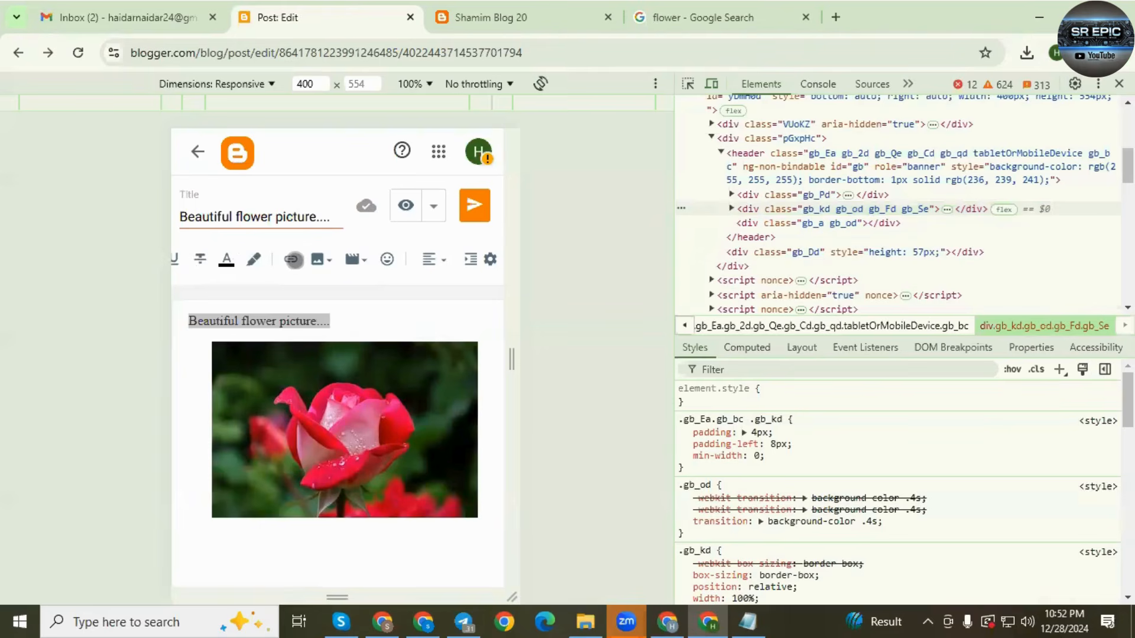
left_click(291, 259)
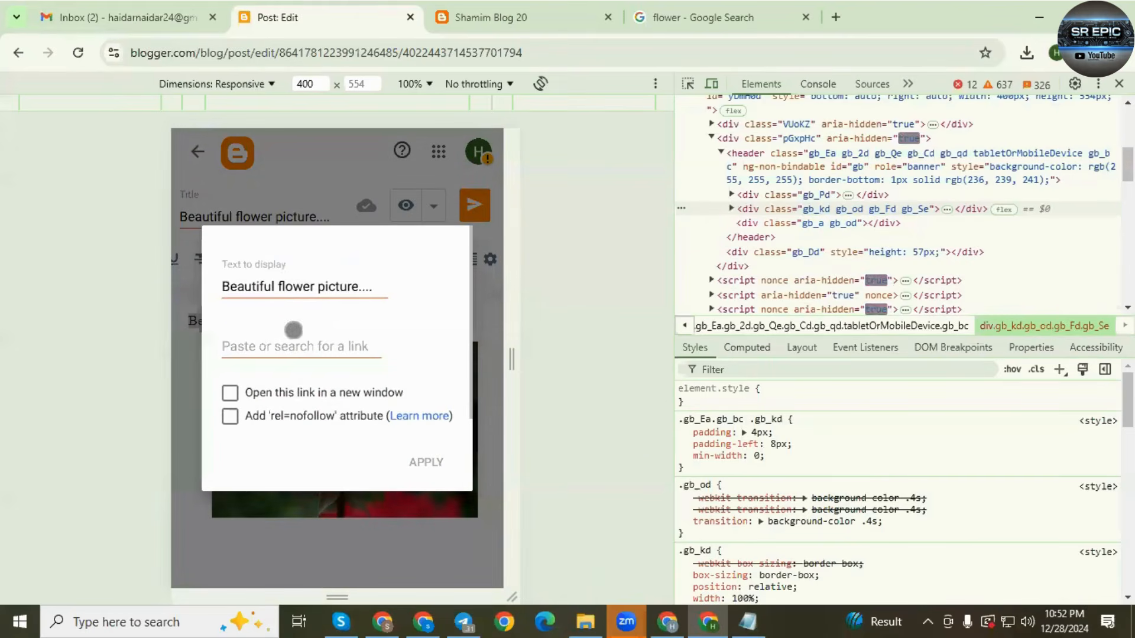
left_click(287, 287)
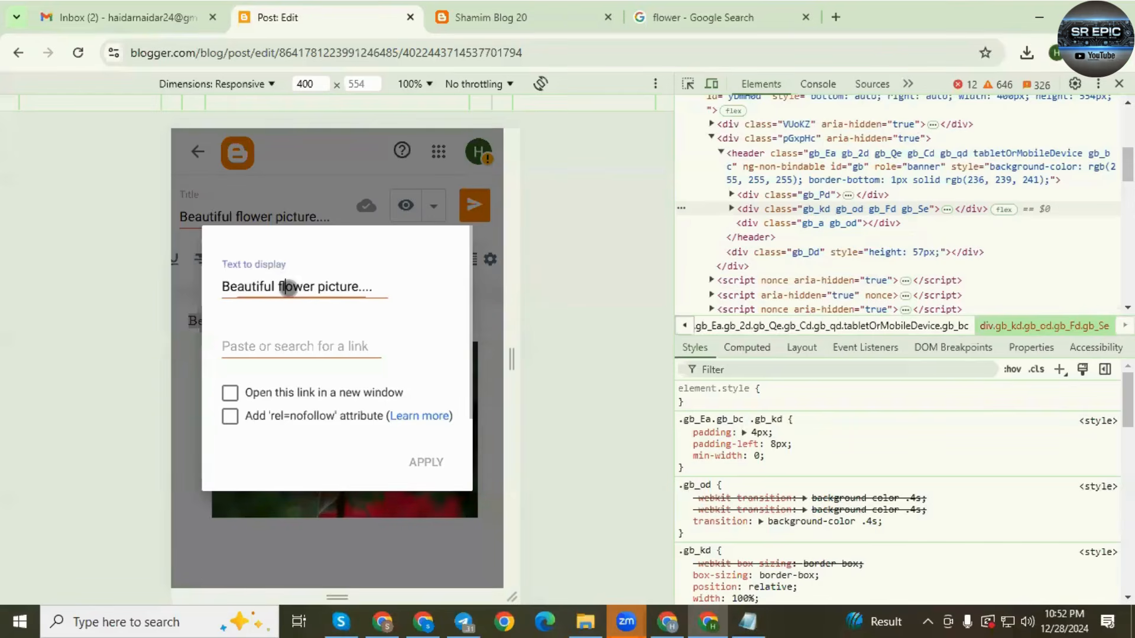
left_click(282, 346)
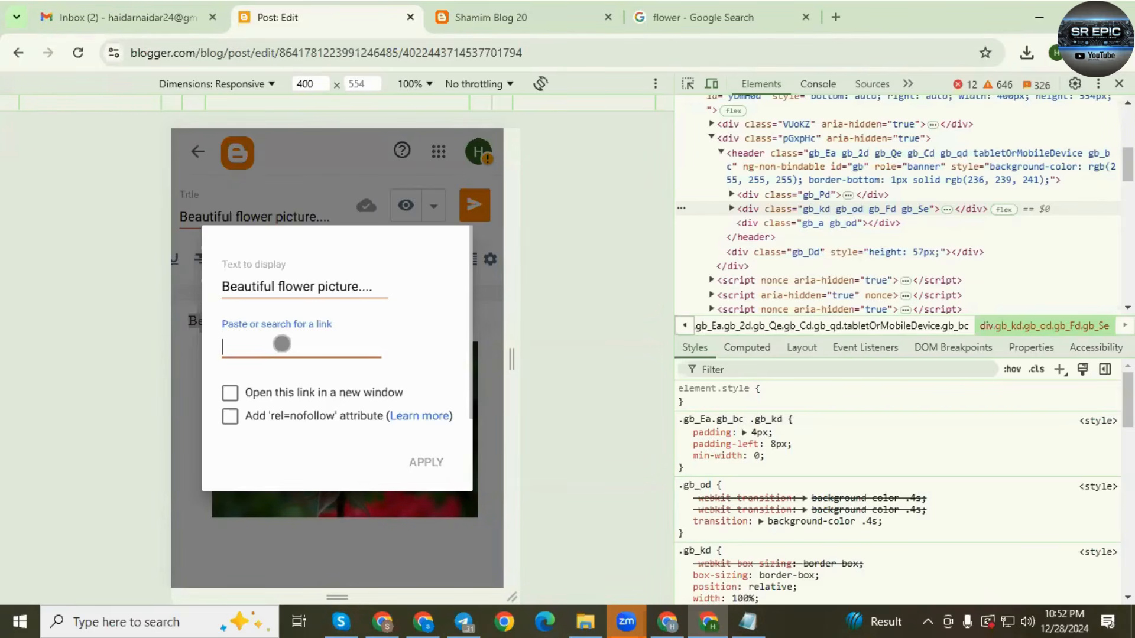
key("ctrl+v")
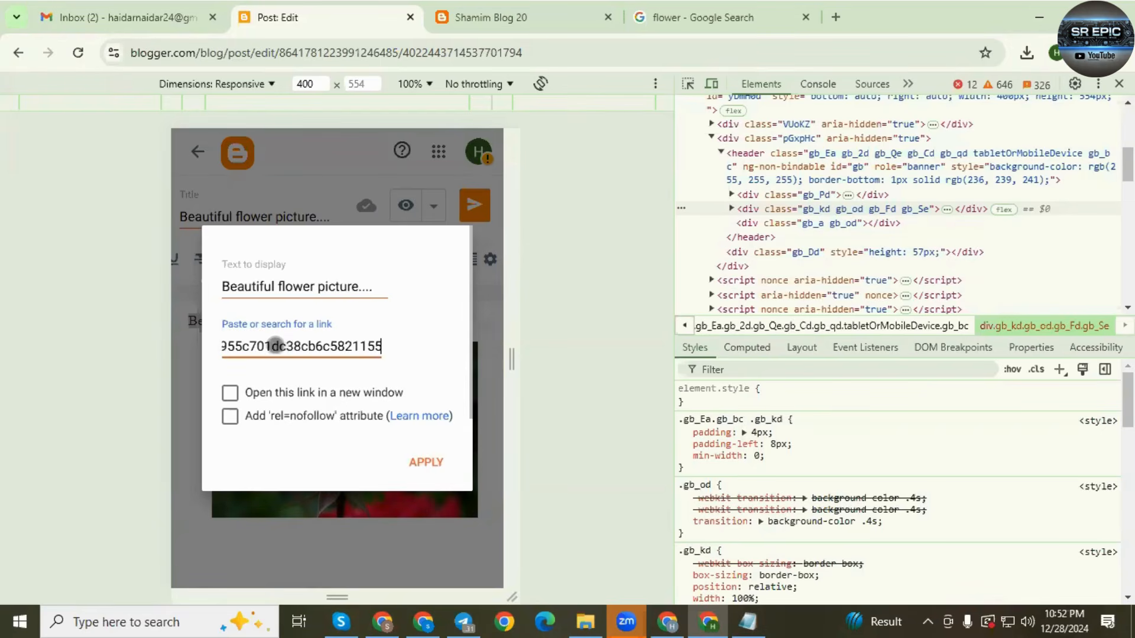
left_click(230, 393)
left_click(230, 416)
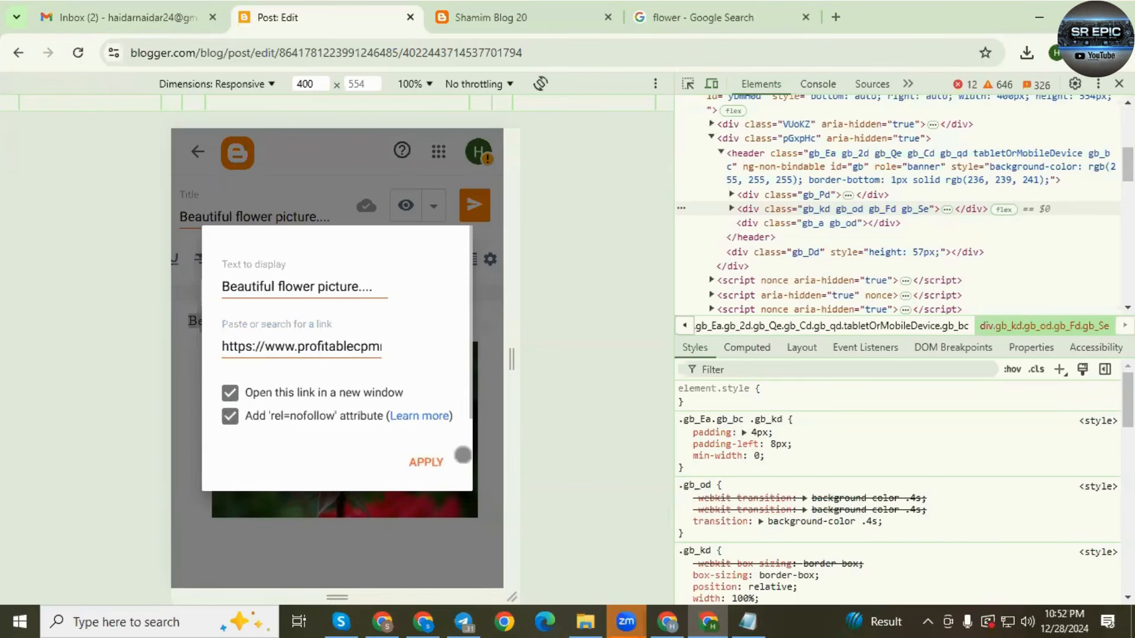
left_click(429, 462)
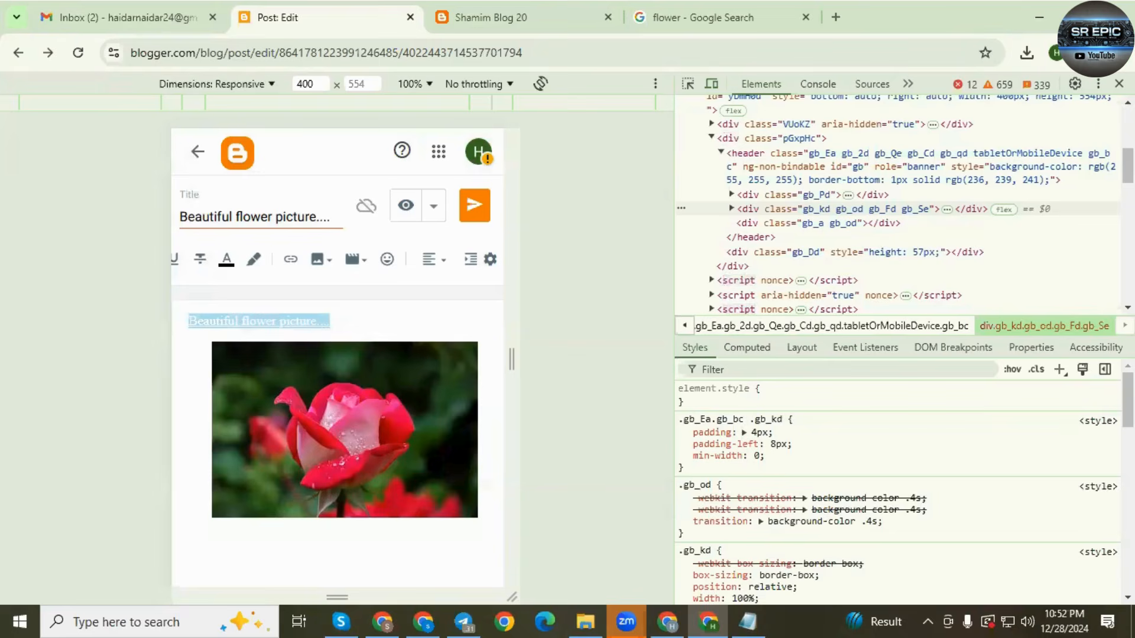
Replace the rose image's link with the Adsterra direct link, set to open in a new window with rel=nofollow.
left_click(395, 425)
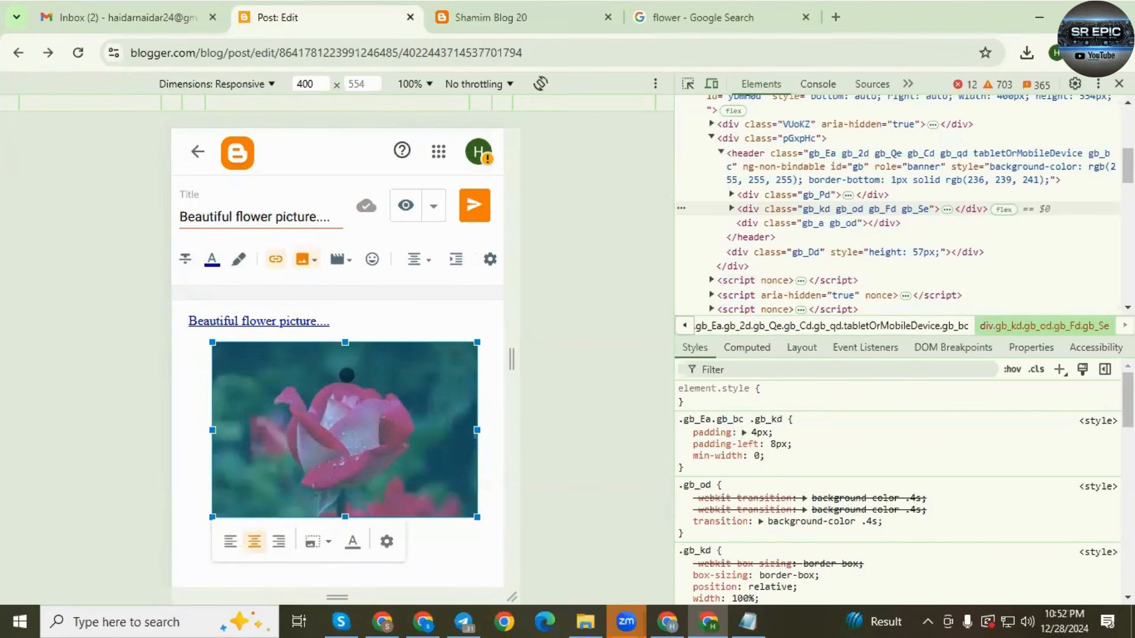
left_click(275, 260)
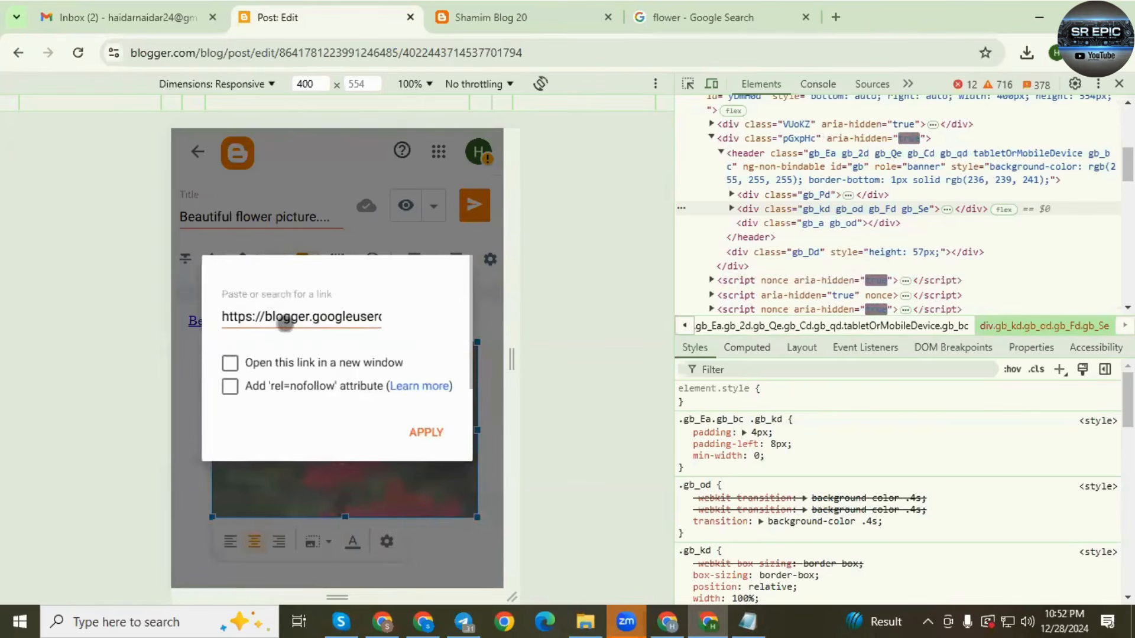
left_click(283, 317)
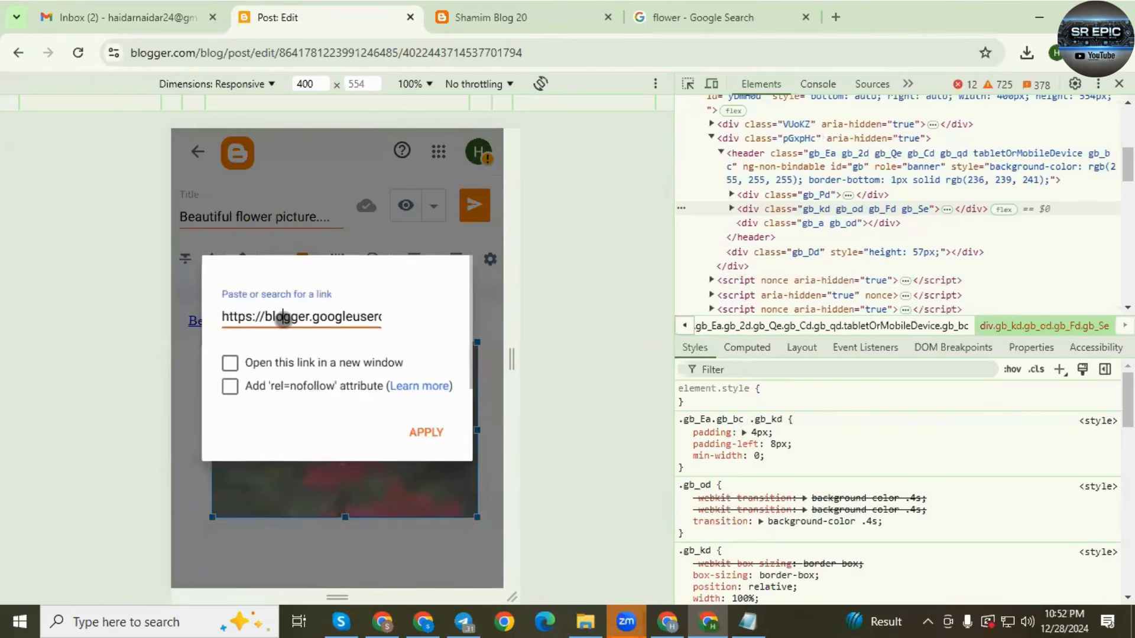
key("BackSpace")
key("BackSpace")
key("BackSpace")
key("BackSpace")
key("BackSpace")
key("BackSpace")
key("BackSpace")
key("BackSpace")
key("BackSpace")
key("BackSpace")
key("BackSpace")
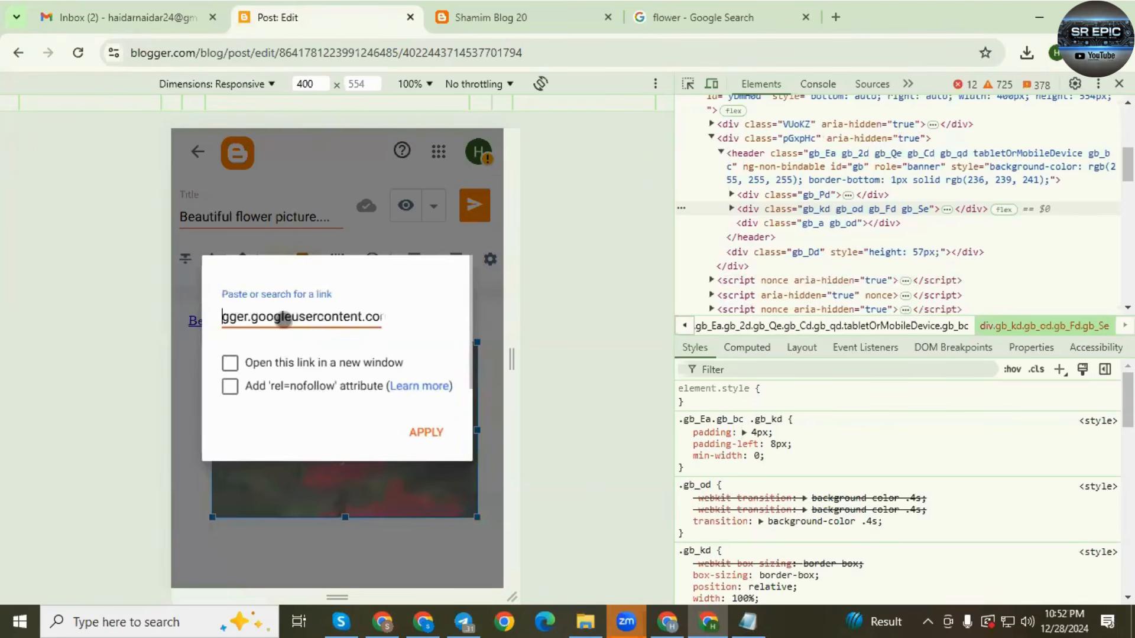
left_click(272, 322)
key("ctrl+a")
key("BackSpace")
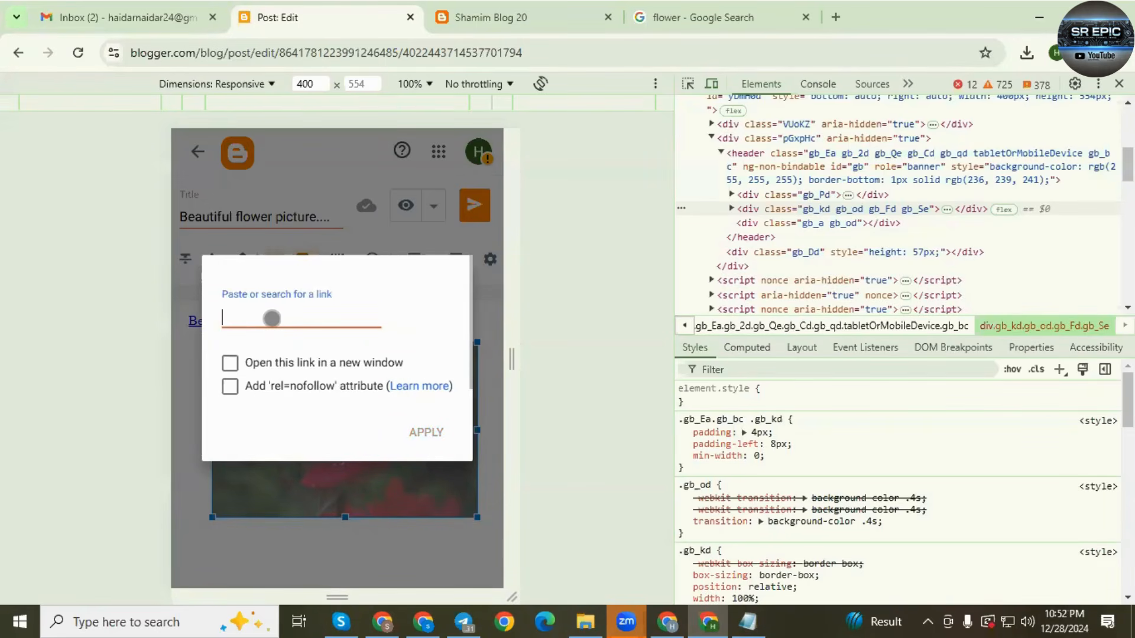
key("ctrl+v")
left_click(230, 362)
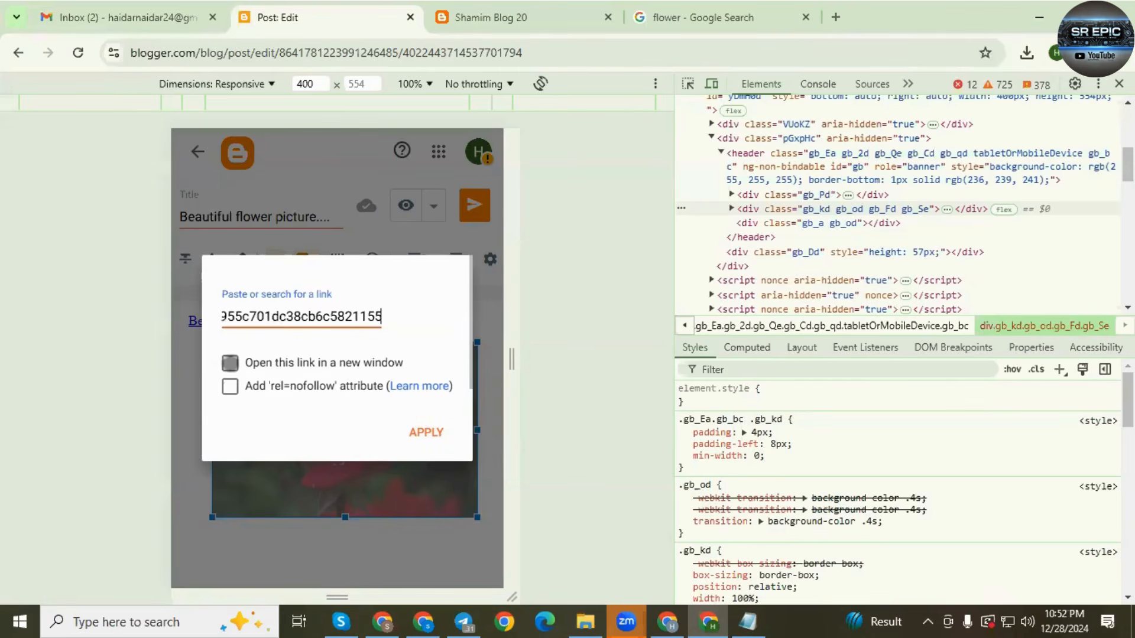
left_click(237, 389)
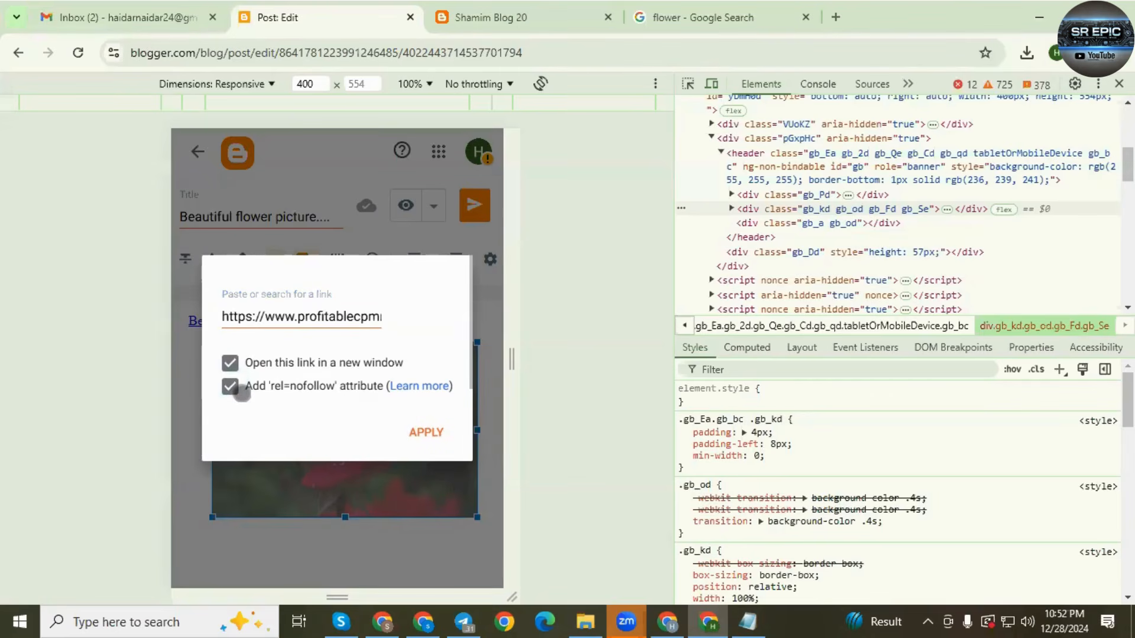
left_click(426, 435)
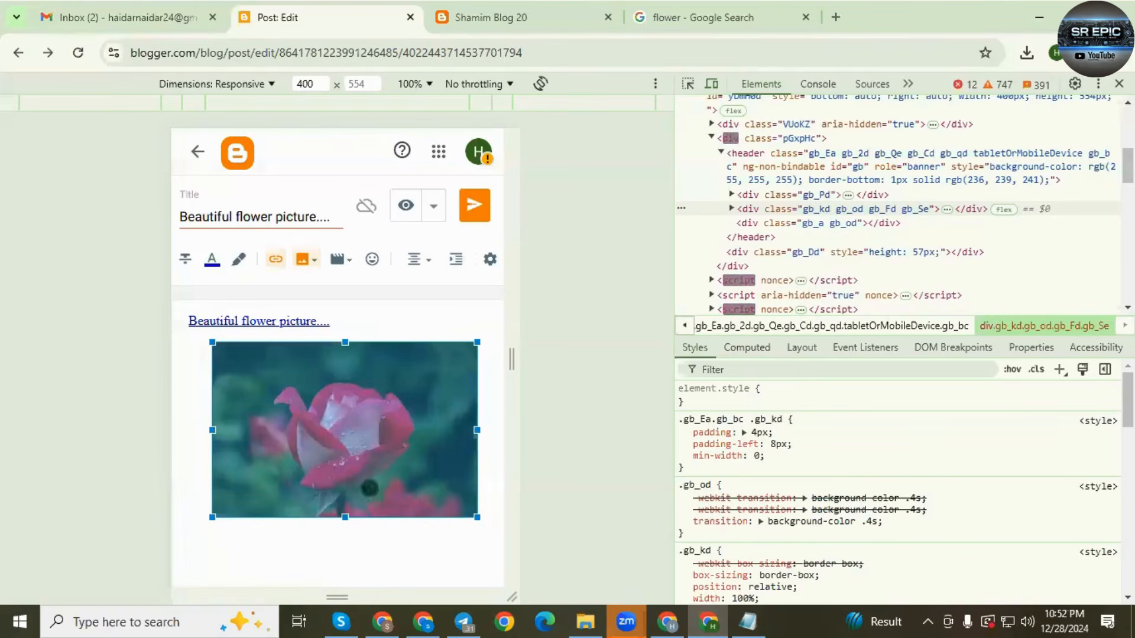
left_click(386, 540)
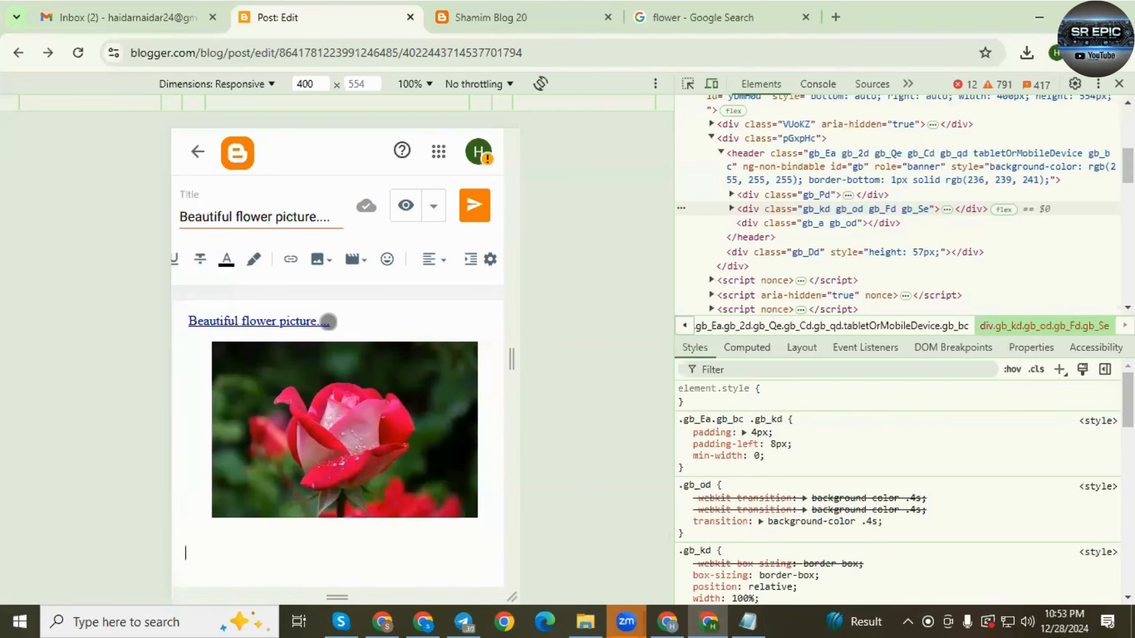
left_click(302, 216)
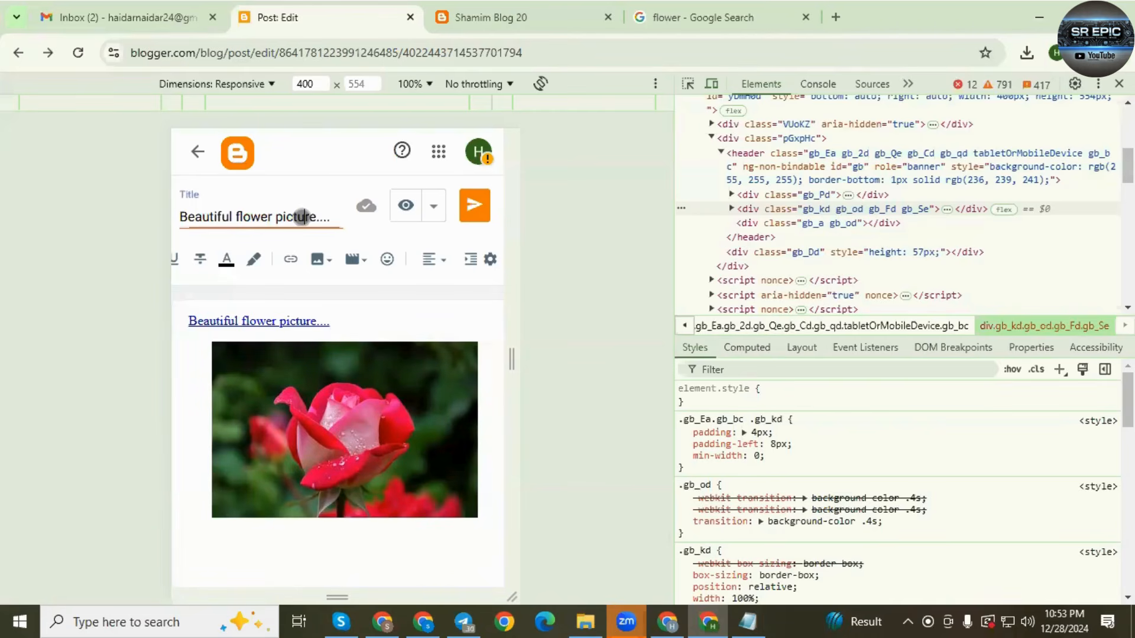
triple_click(302, 216)
left_click(302, 217)
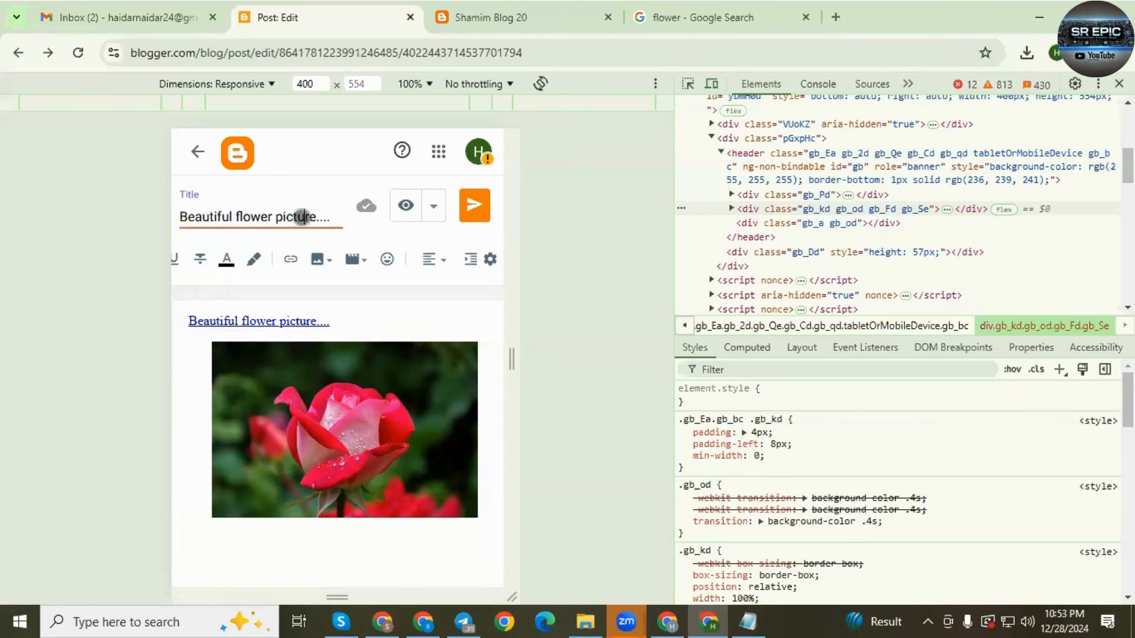
left_click(459, 320)
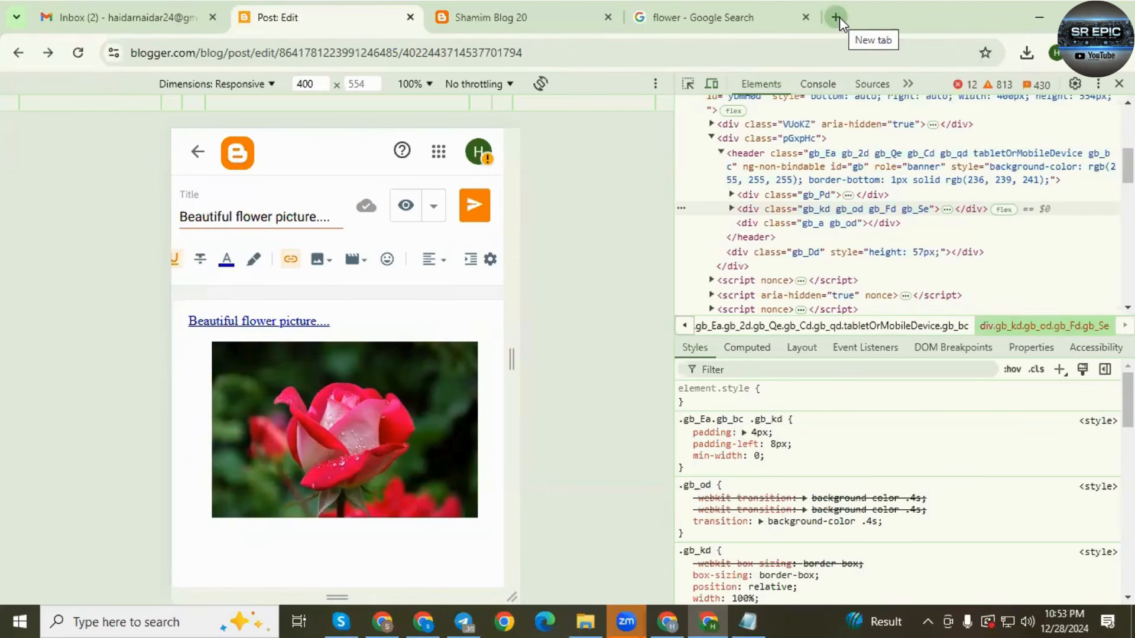
Try opening ChatGPT in a new tab through a Google search for chatgpt, then close its login tab.
left_click(840, 16)
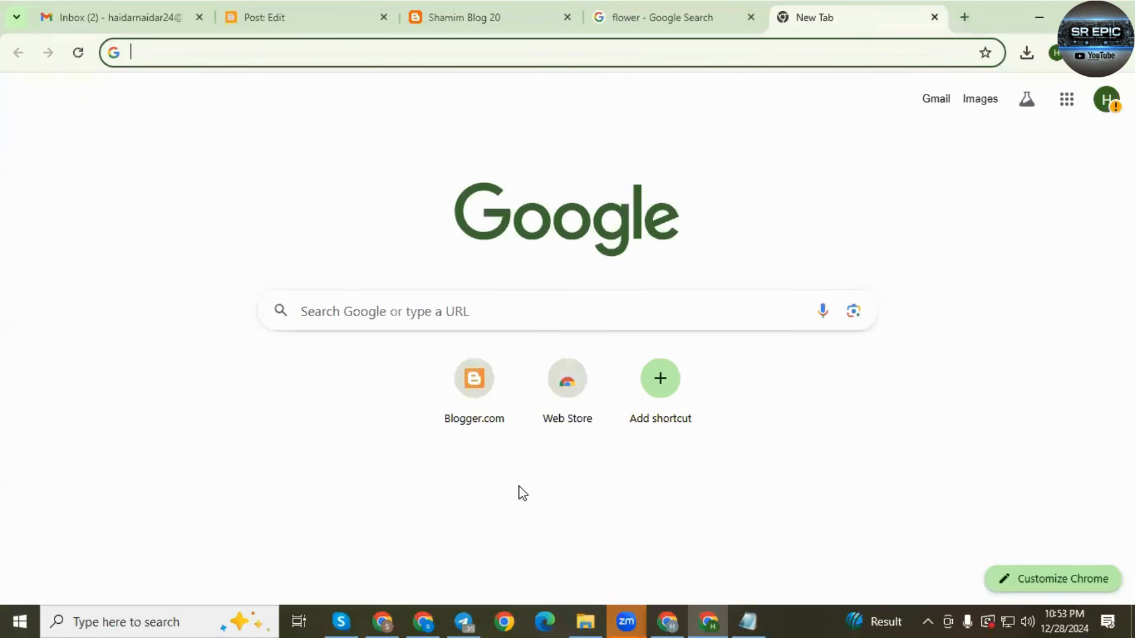
left_click(290, 54)
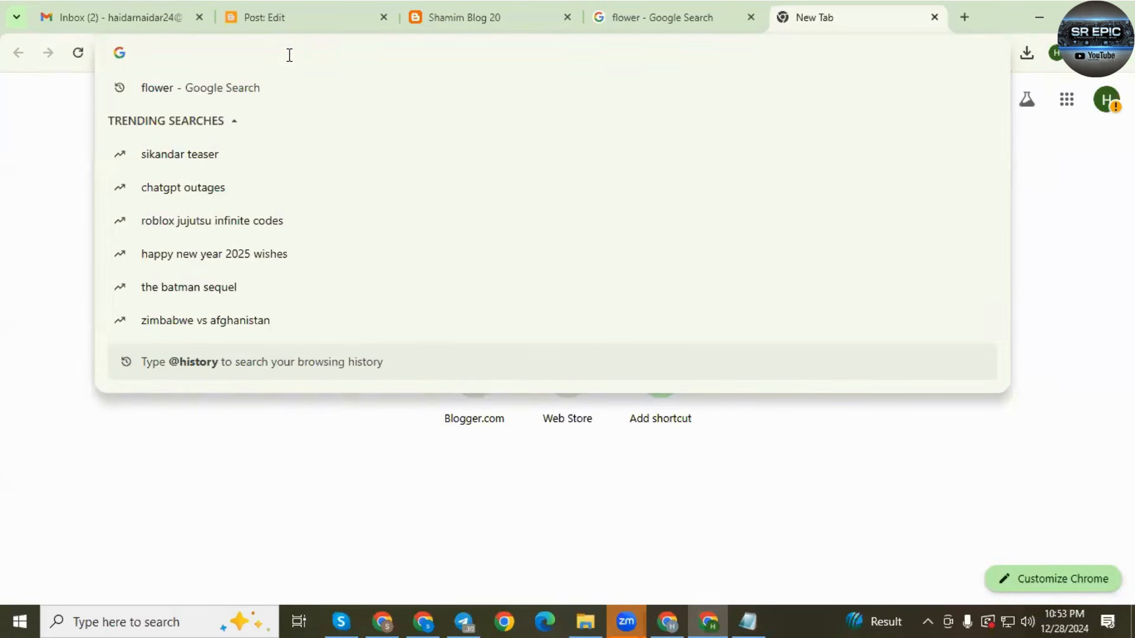
type("chatgp")
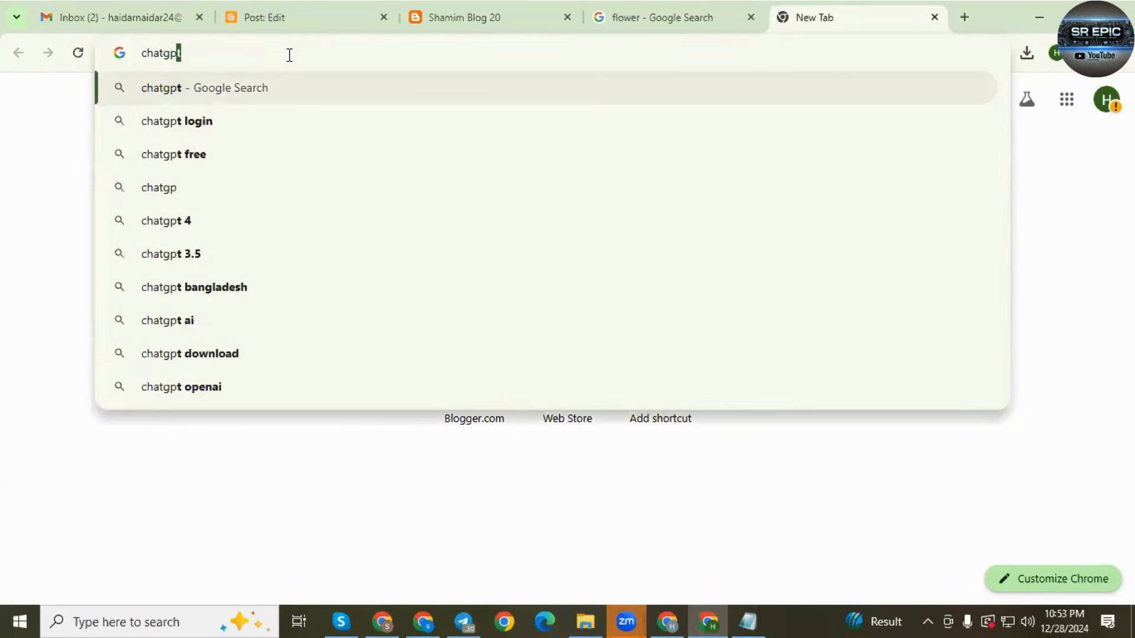
type("t")
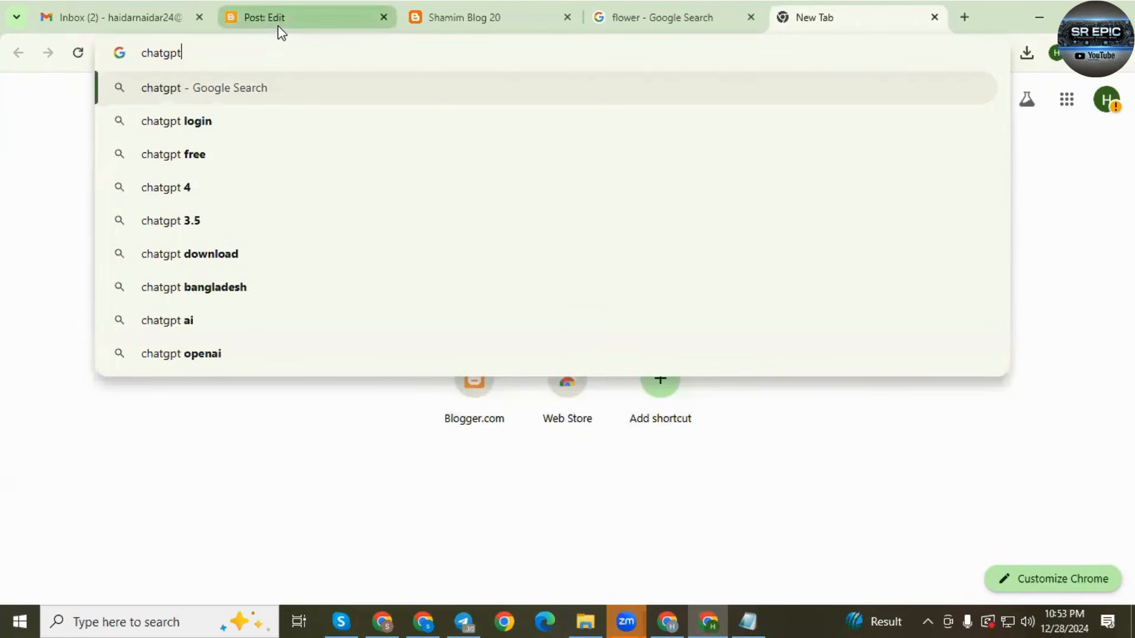
key("Return")
left_click(226, 267)
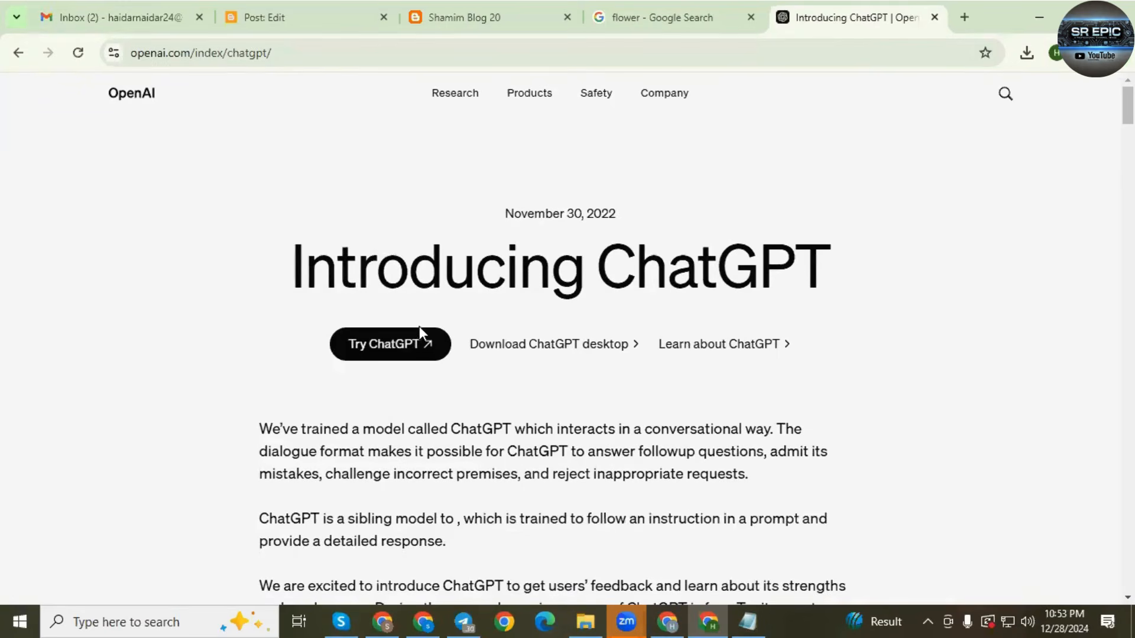
left_click(392, 343)
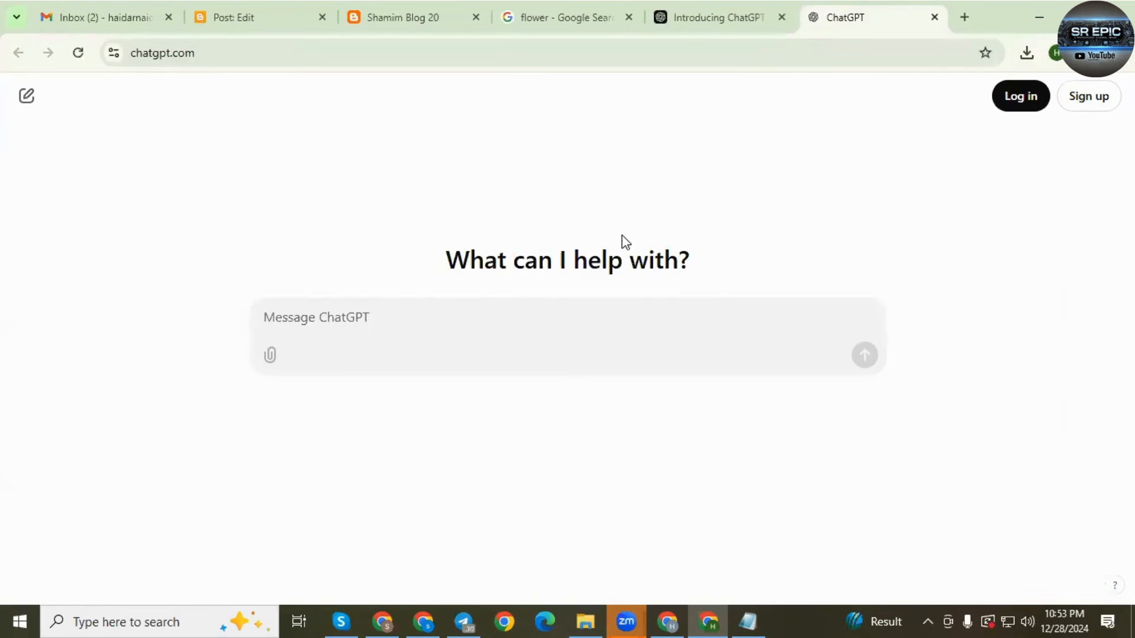
right_click(574, 137)
left_click(466, 135)
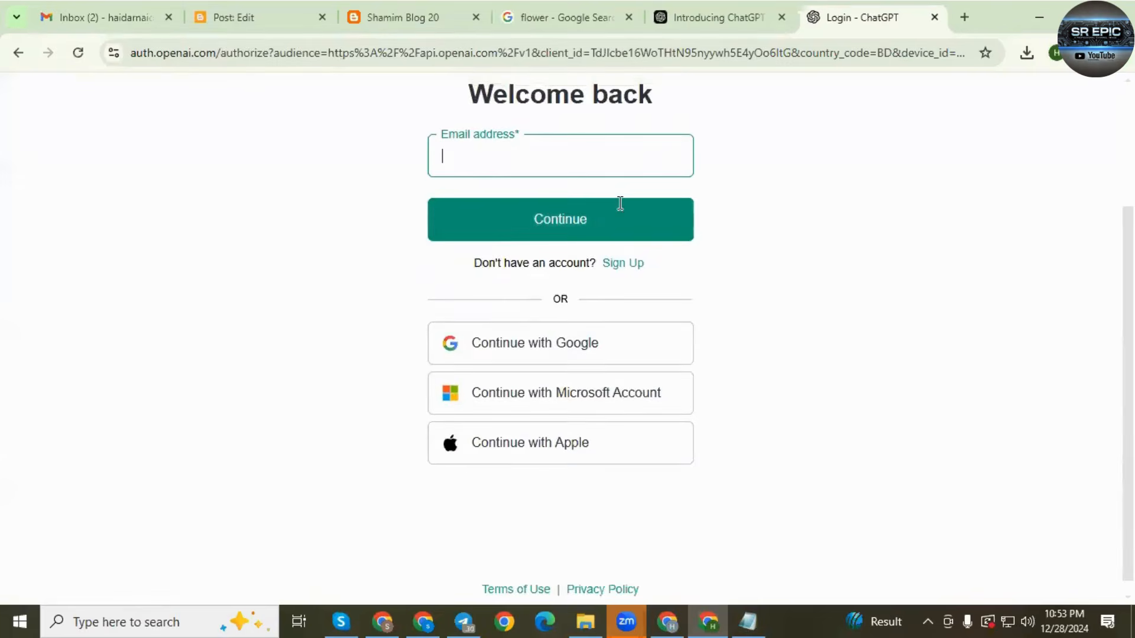
left_click(934, 17)
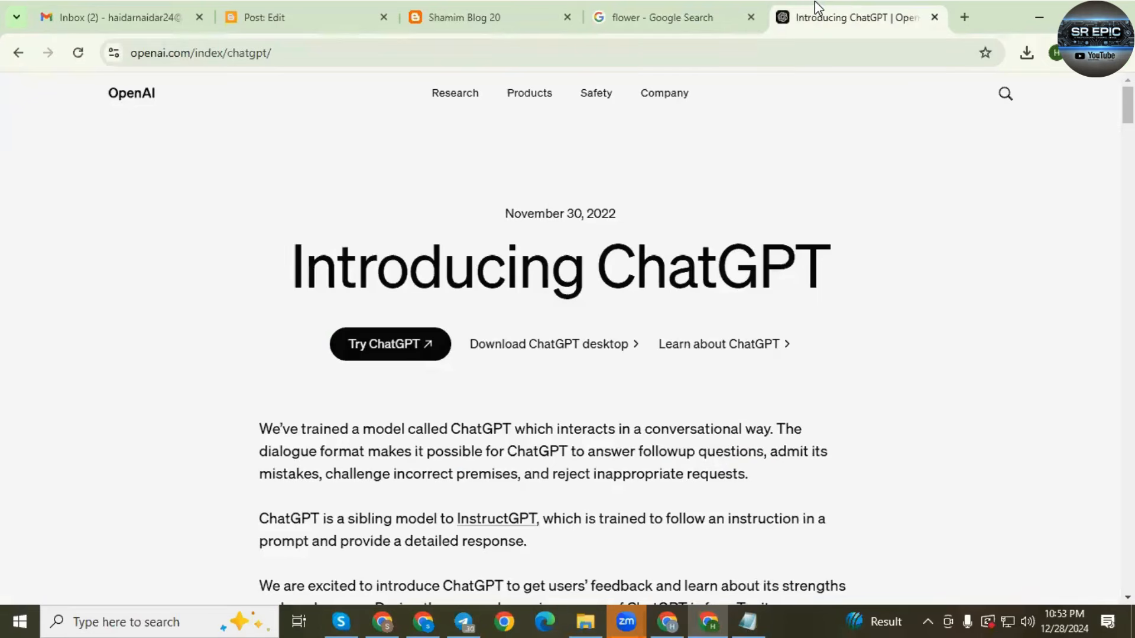
left_click(728, 9)
left_click(491, 8)
left_click(708, 8)
left_click(317, 9)
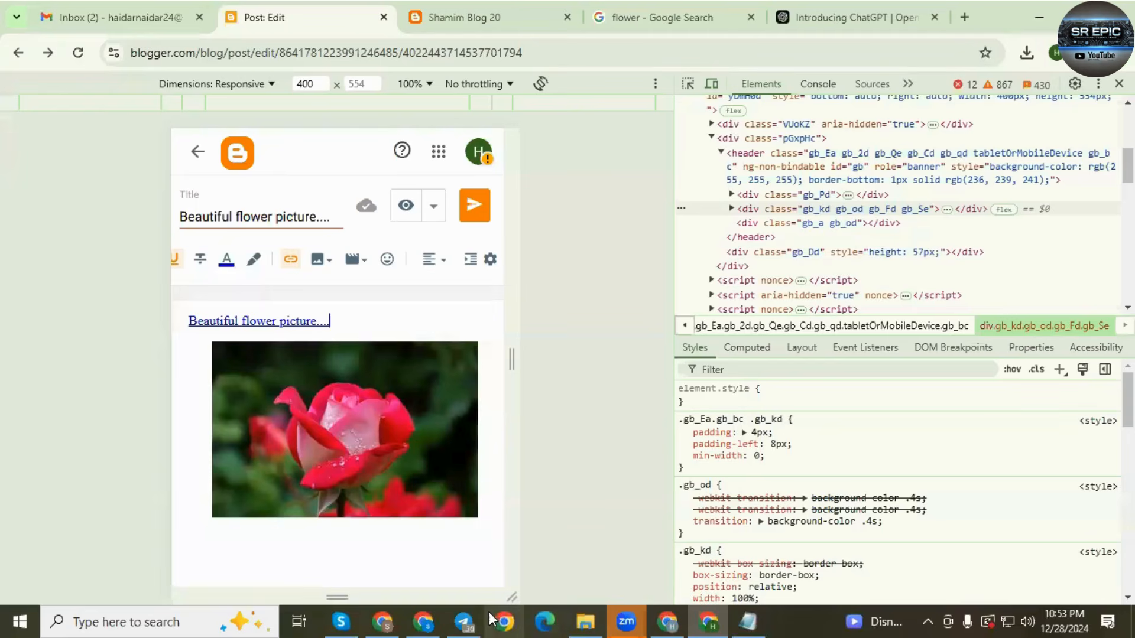
Open chatgpt.com in a new tab of the other Chrome profile window.
left_click(423, 620)
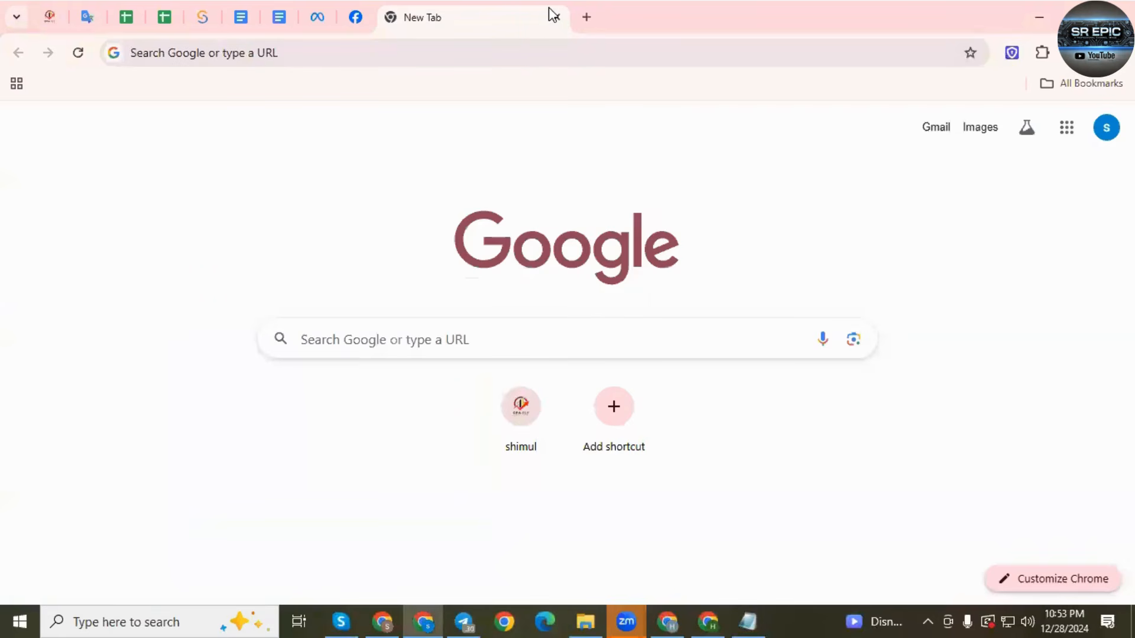
left_click(357, 58)
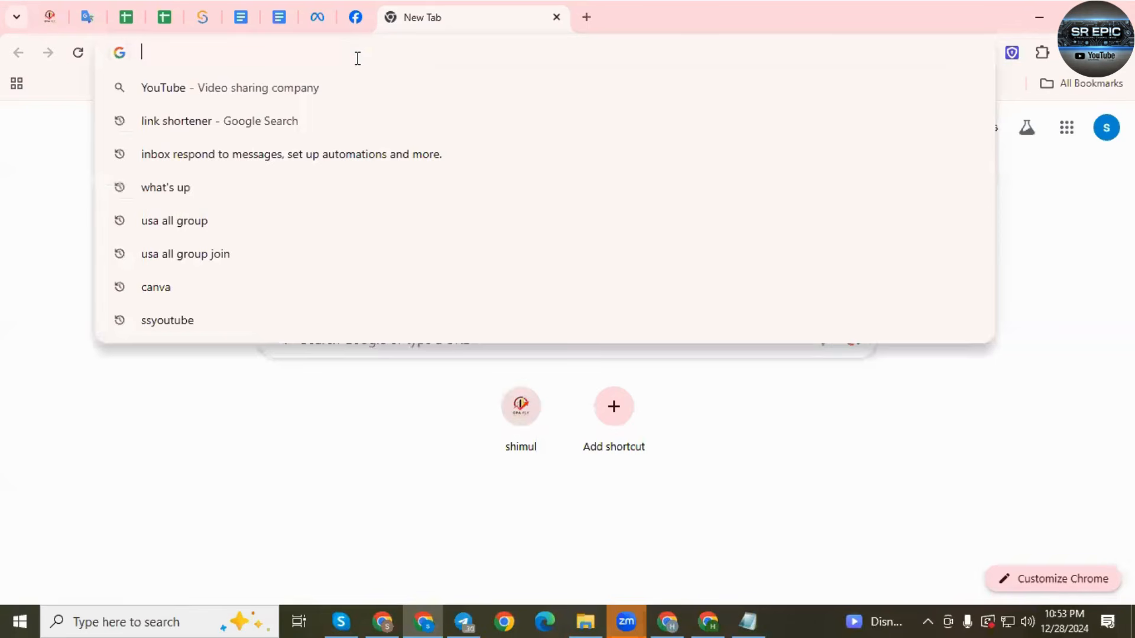
type("chat")
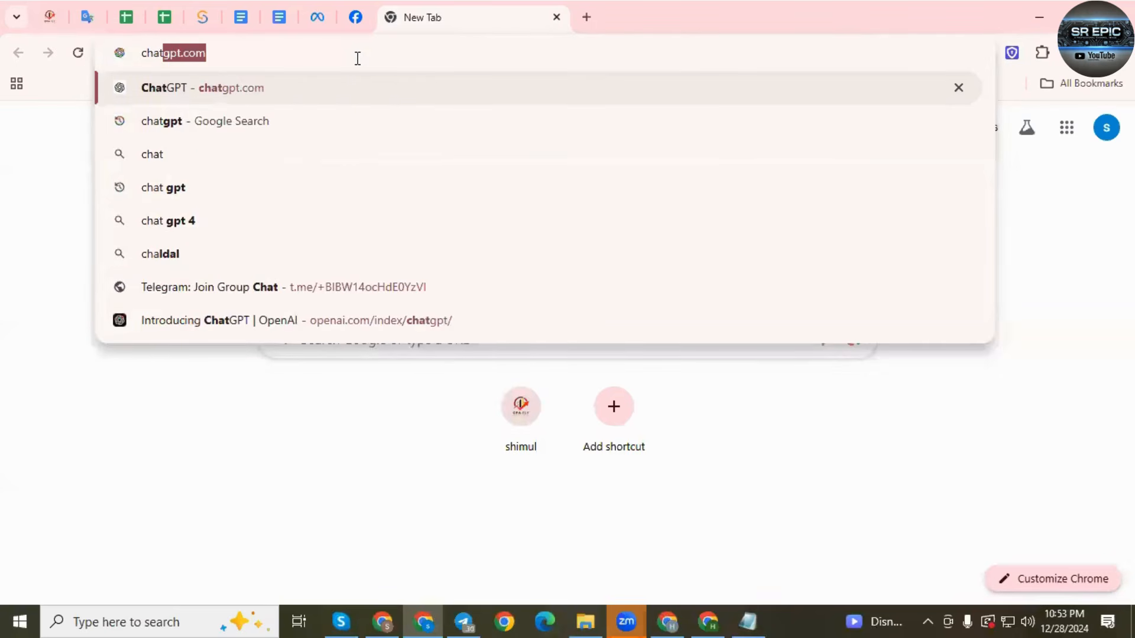
type("gp")
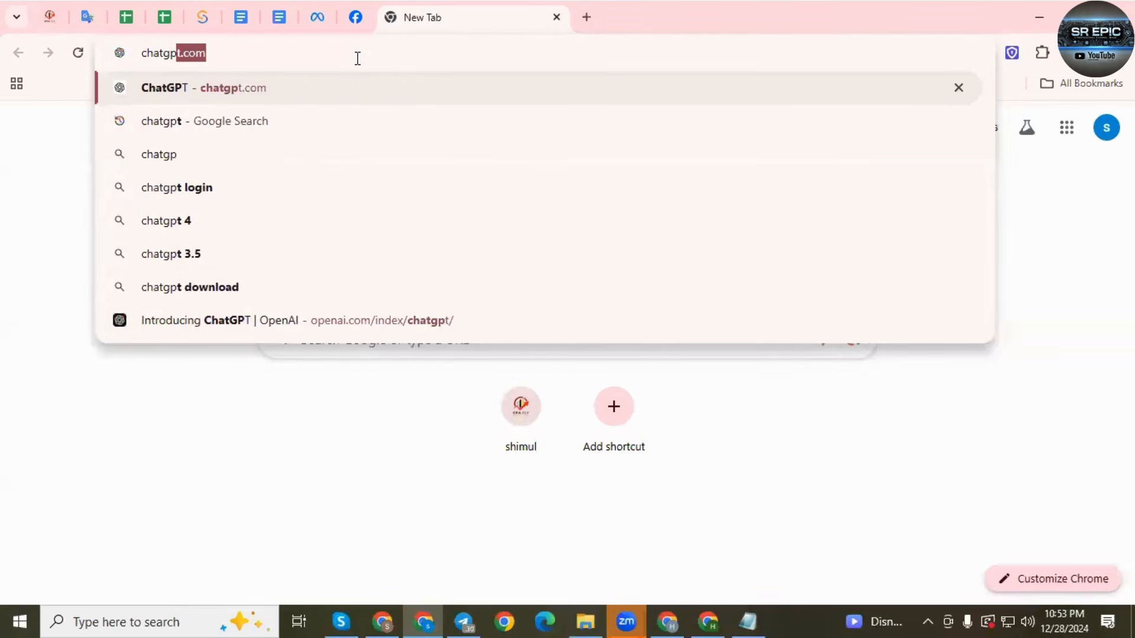
type("t.com")
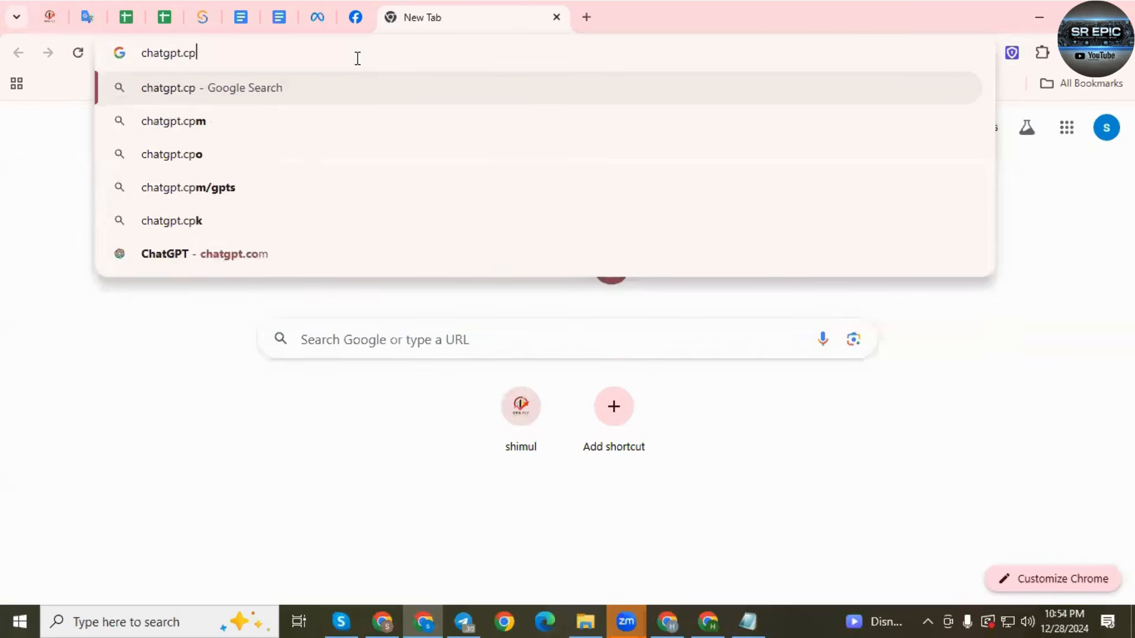
key("Return")
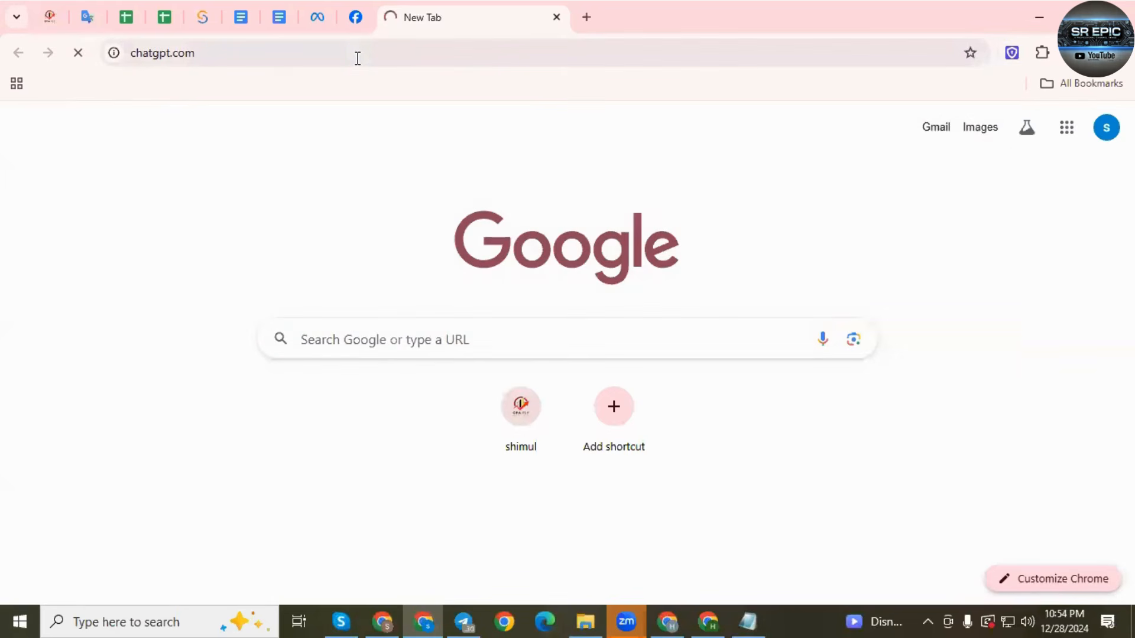
Open the browser developer tools in responsive view and dismiss ChatGPT's getting-started tips.
right_click(463, 163)
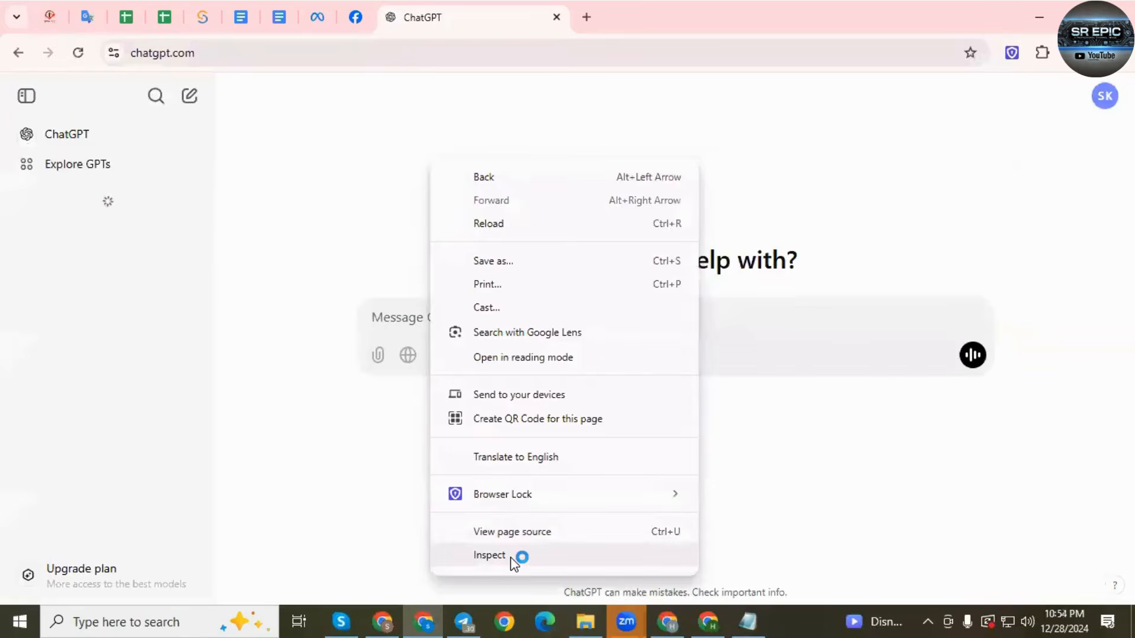
left_click(513, 558)
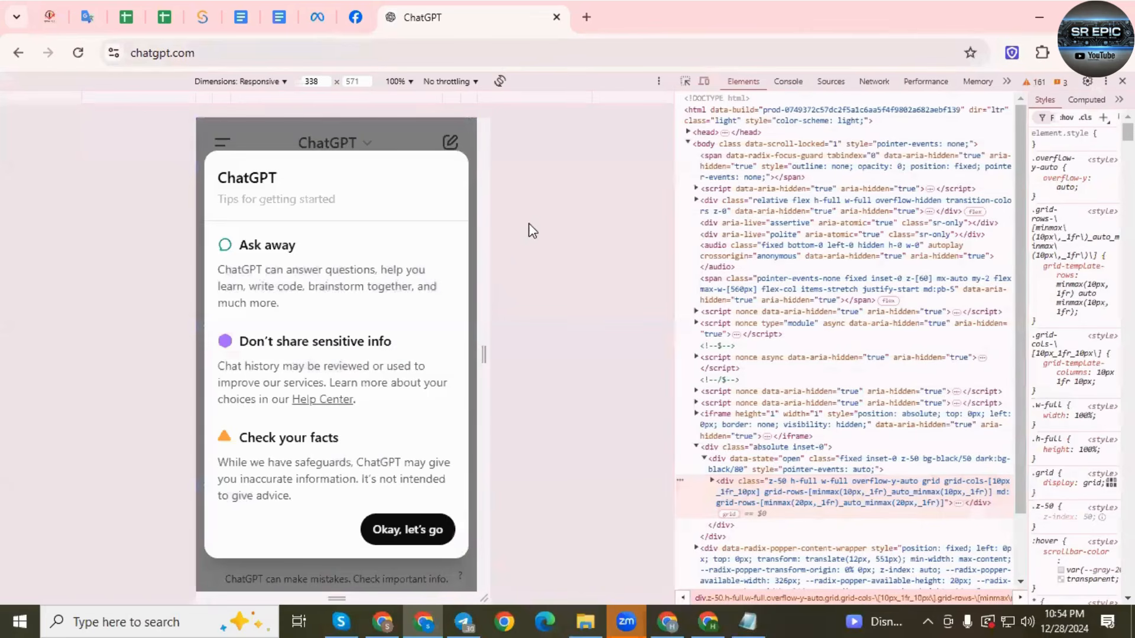
left_click(407, 530)
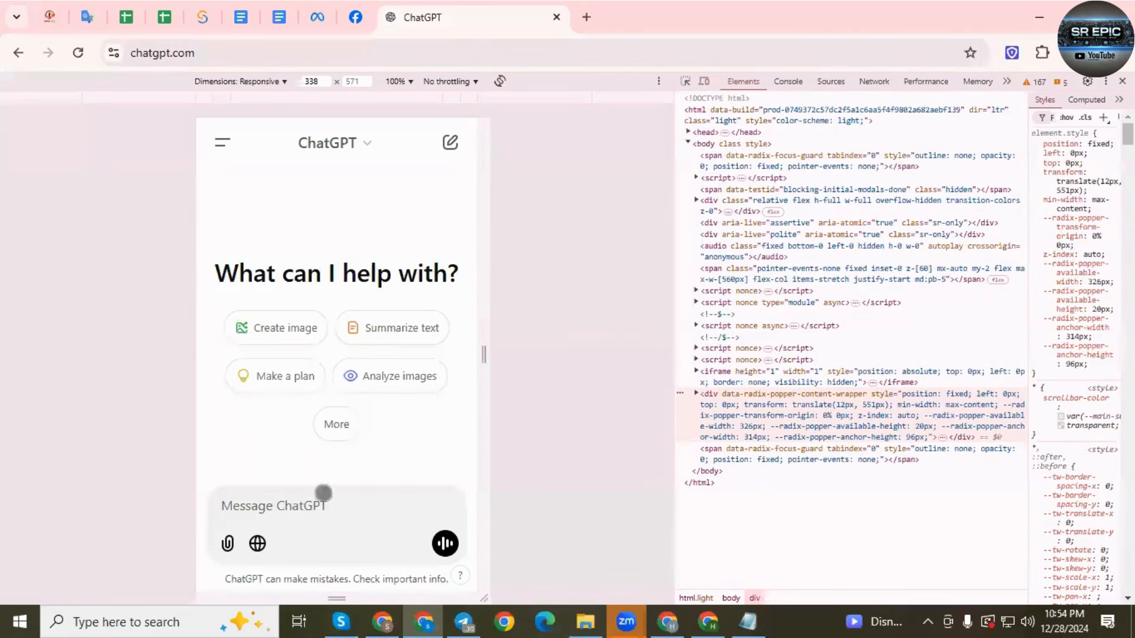
Ask ChatGPT for a story by sending the prompt "Beautiful flower picture.... story".
left_click(288, 508)
type("Beautiful flower picture....")
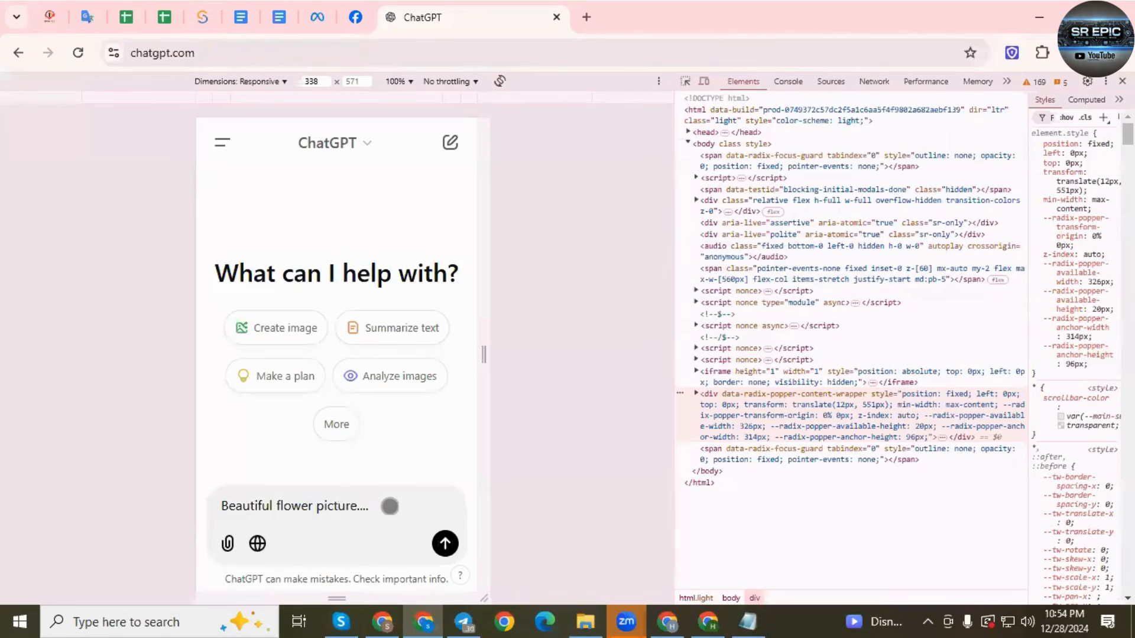
type("st")
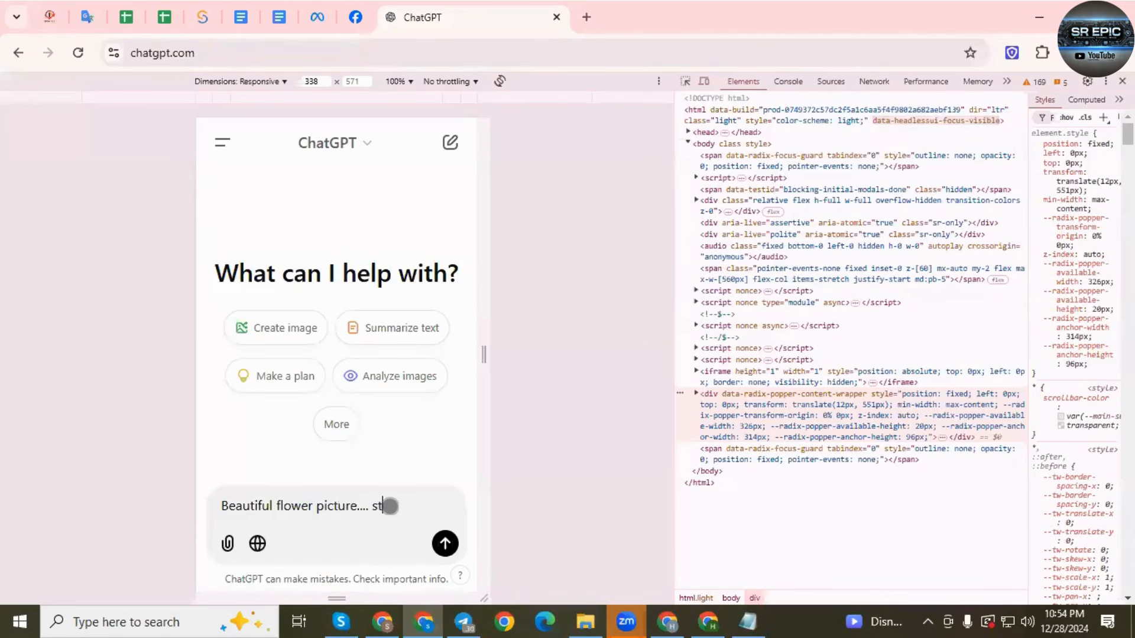
type("ory")
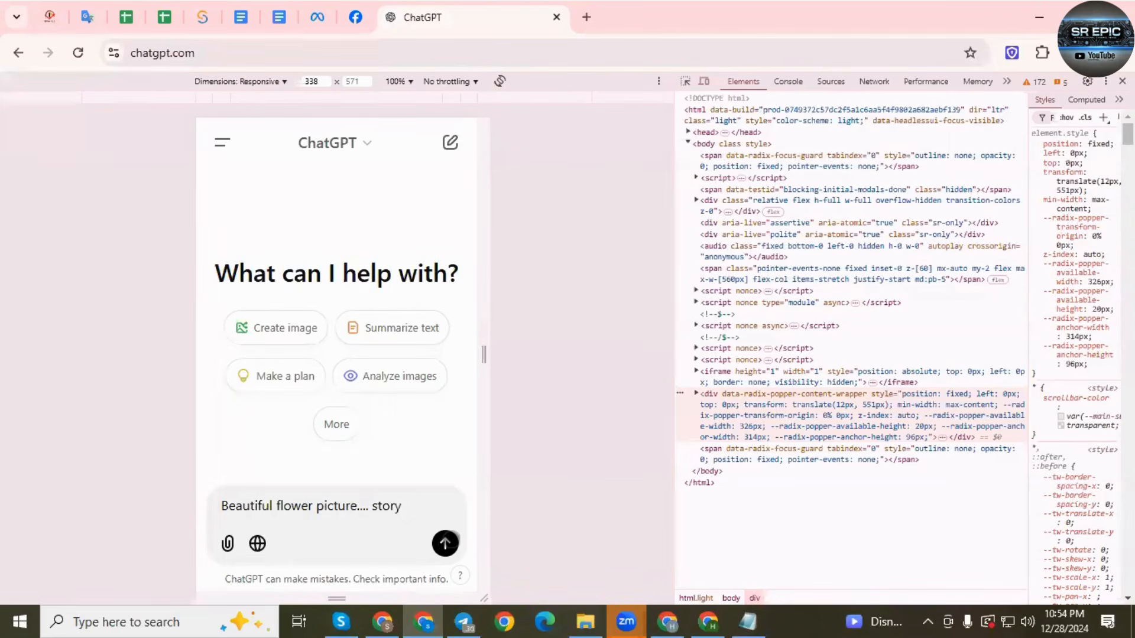
left_click(446, 543)
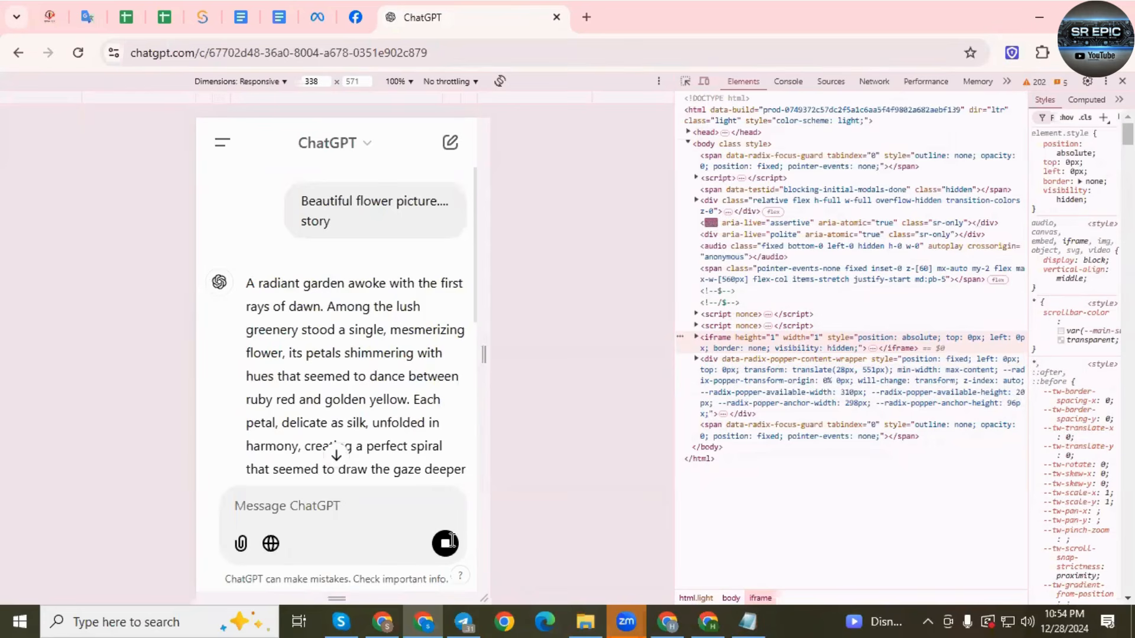
Copy ChatGPT's full story response.
scroll(355, 426, "down", 7)
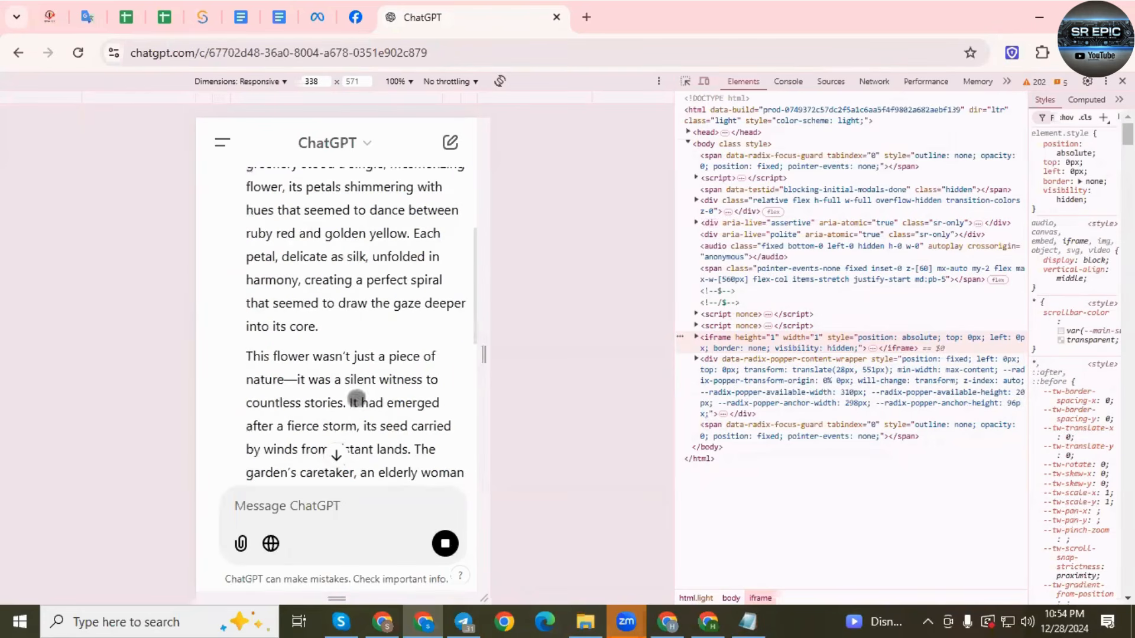
scroll(362, 390, "down", 5)
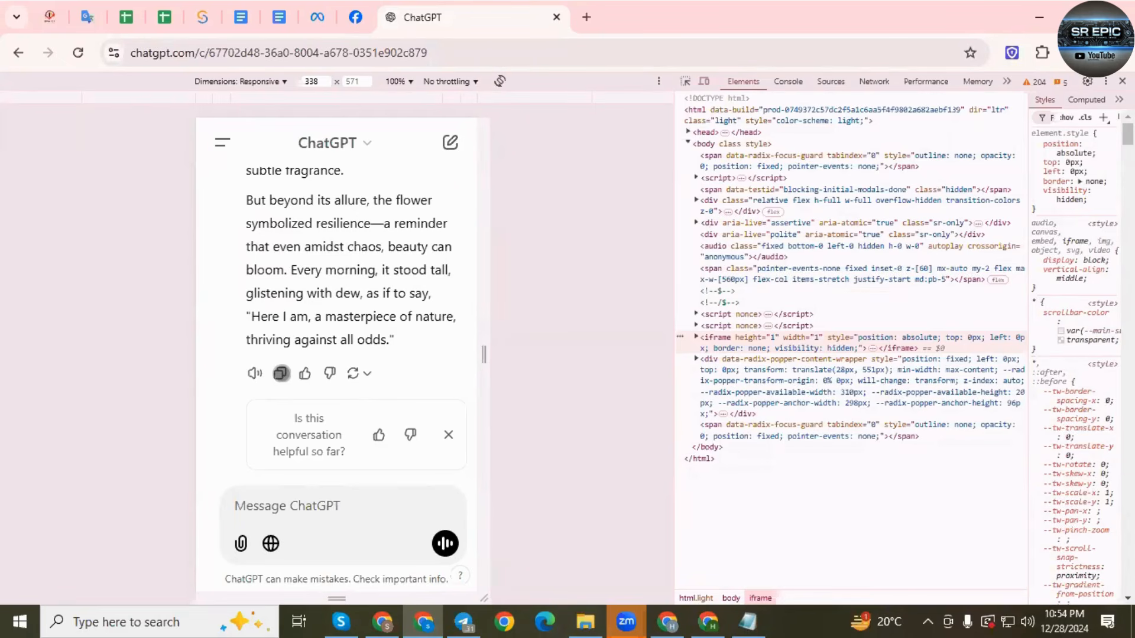
left_click(280, 373)
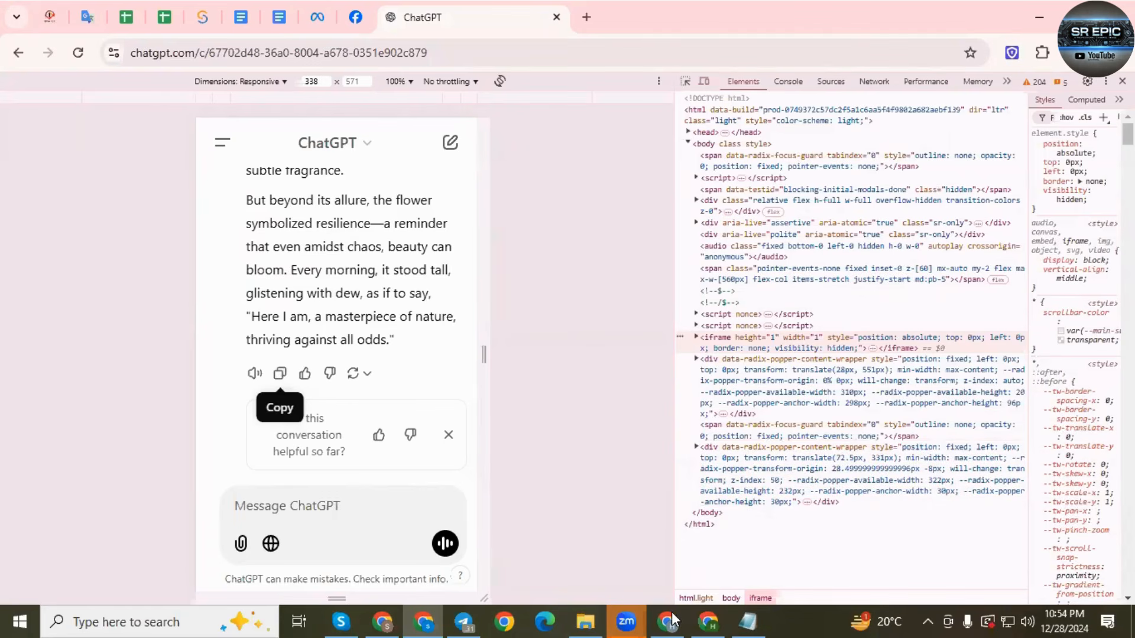
Paste the ChatGPT story below the rose image in the Blogger post editor.
mouse_move(672, 620)
left_click(630, 600)
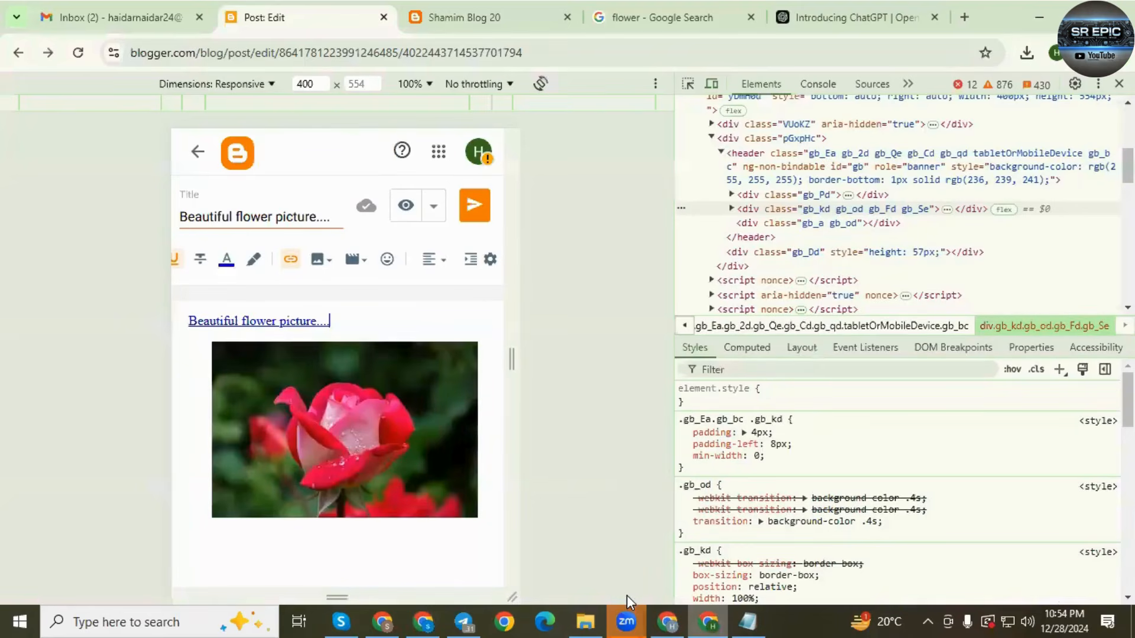
left_click(278, 534)
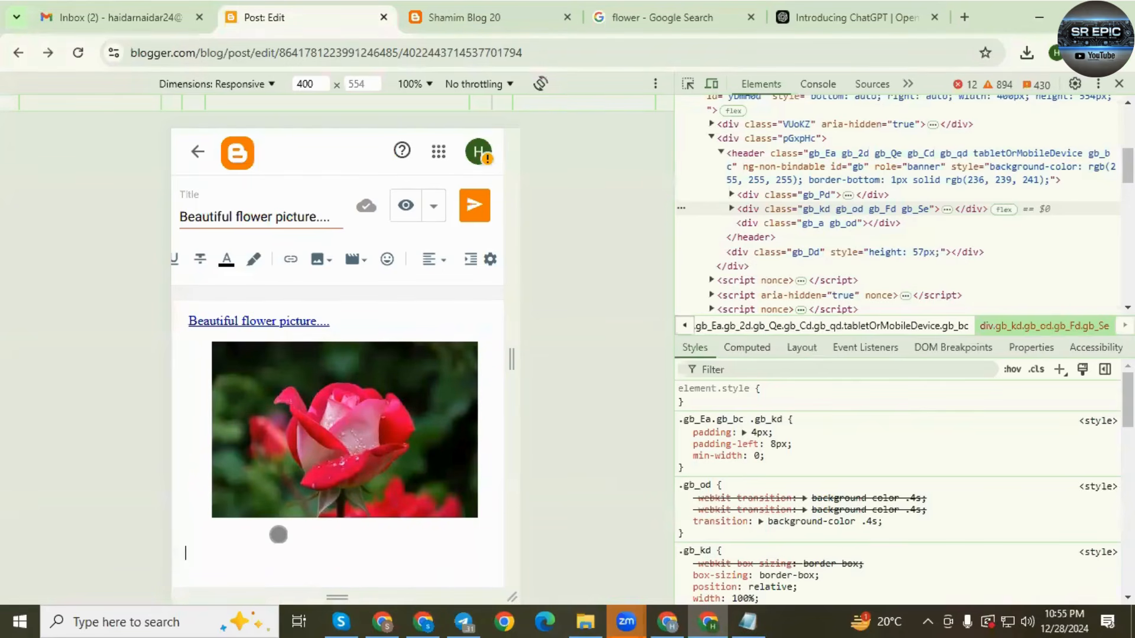
key("ctrl+v")
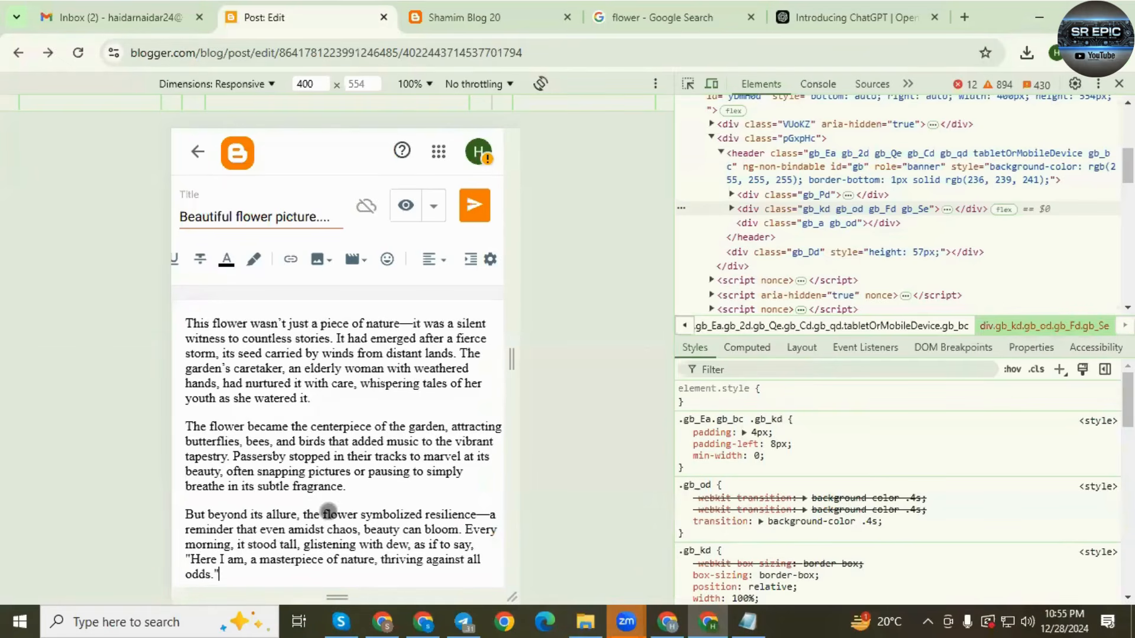
Publish the post, confirming the publish prompt, and copy the published post's link.
scroll(328, 510, "up", 8)
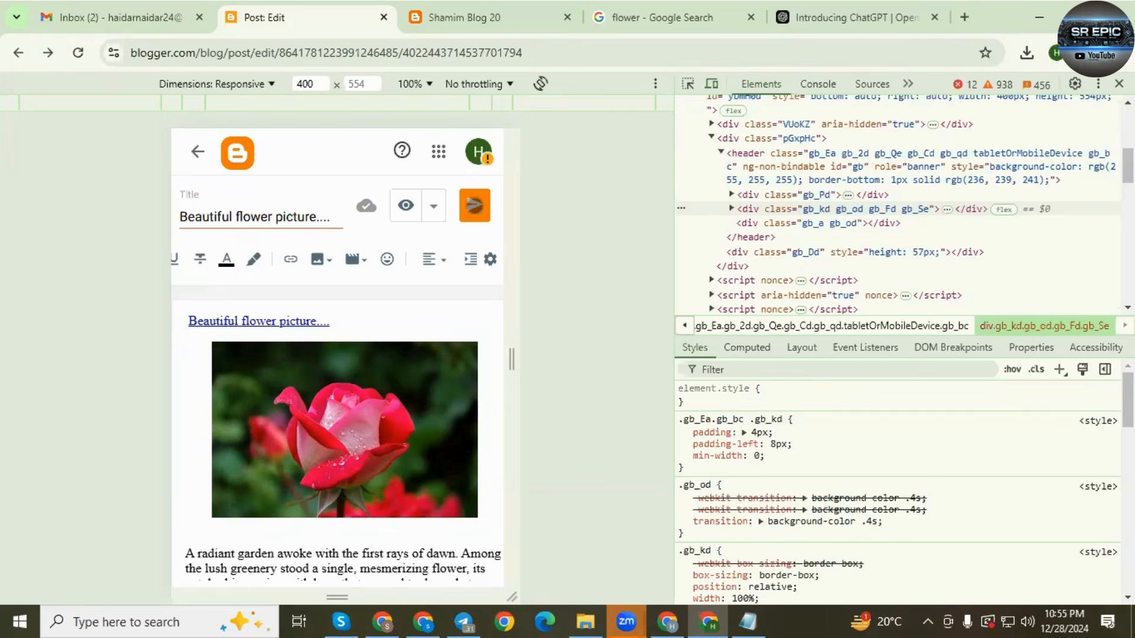
left_click(474, 205)
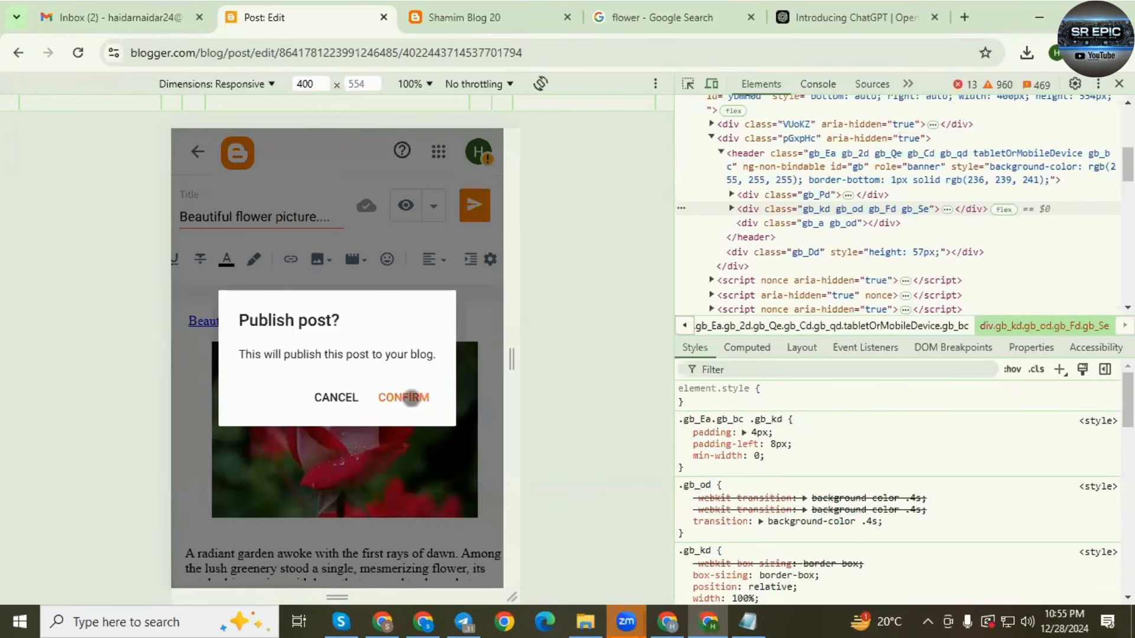
left_click(411, 396)
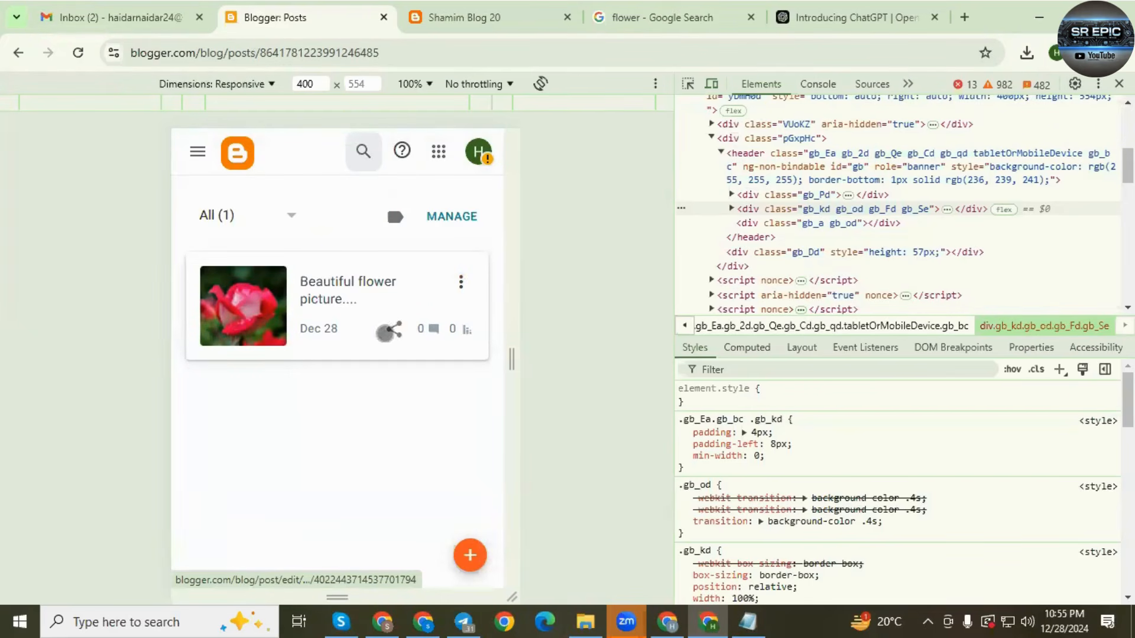
left_click(395, 326)
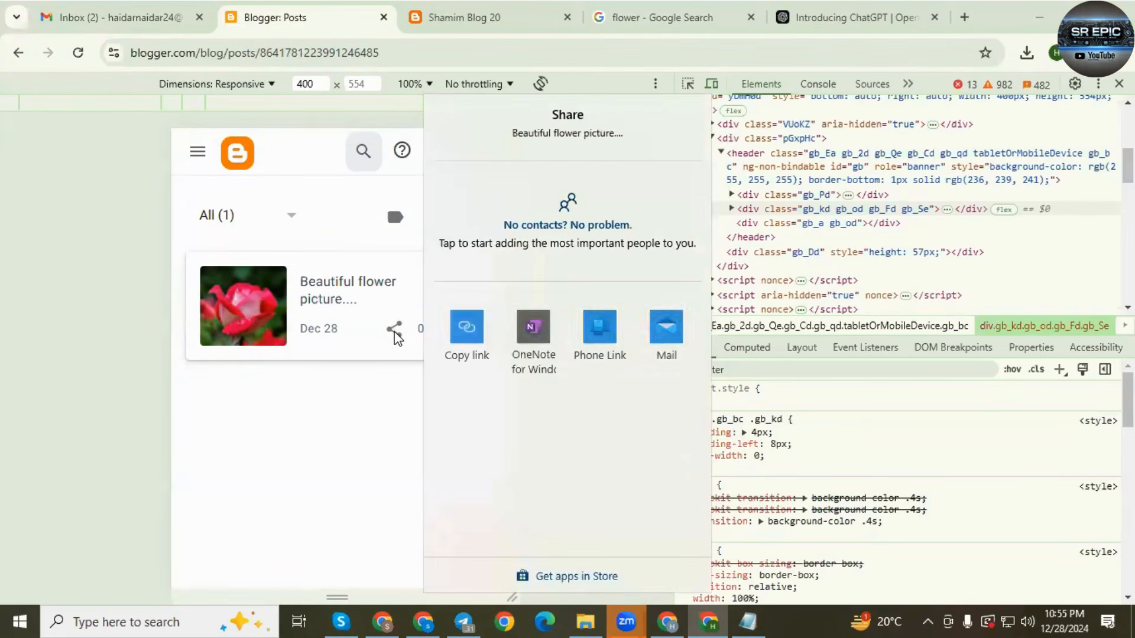
left_click(477, 339)
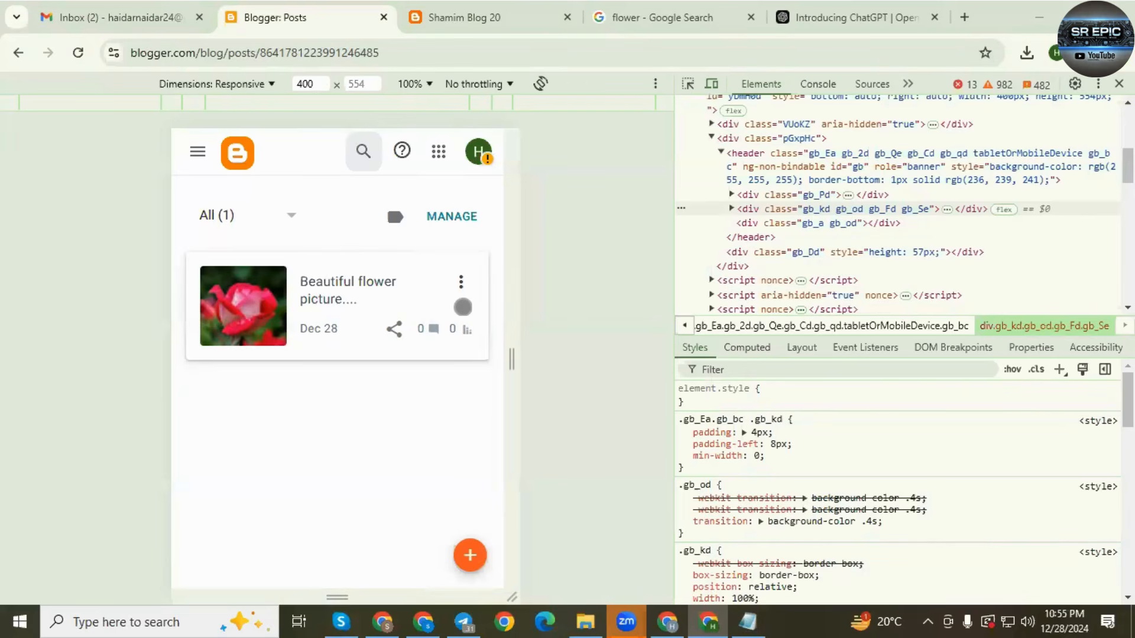
Search Google for a link shortener in a new tab and open the shorturl.at URL Shortener.
left_click(964, 17)
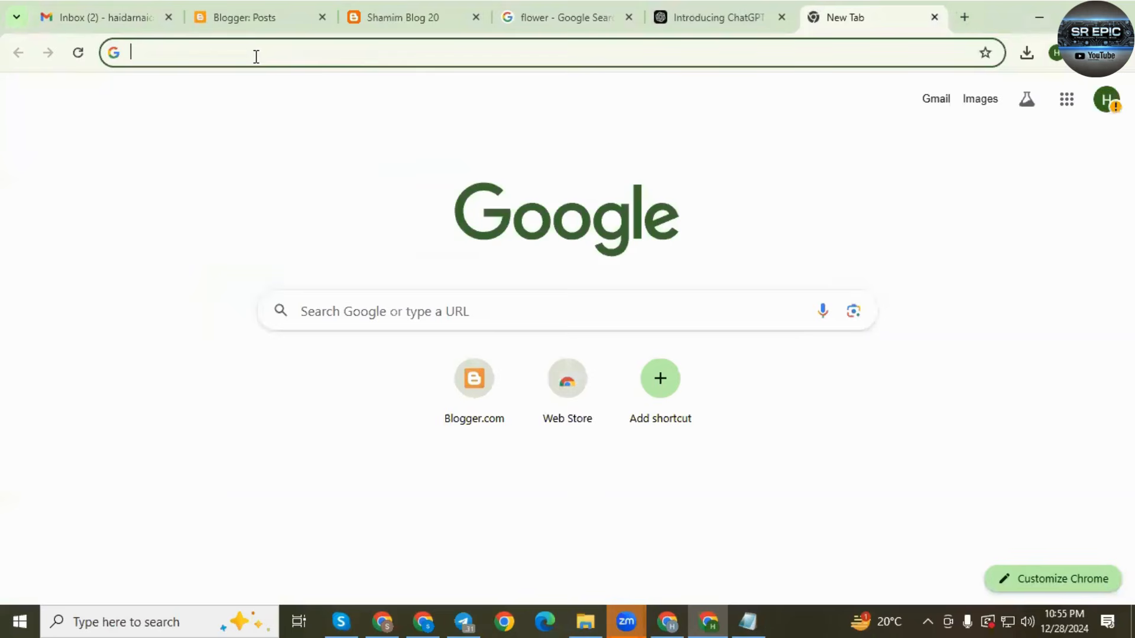
left_click(256, 55)
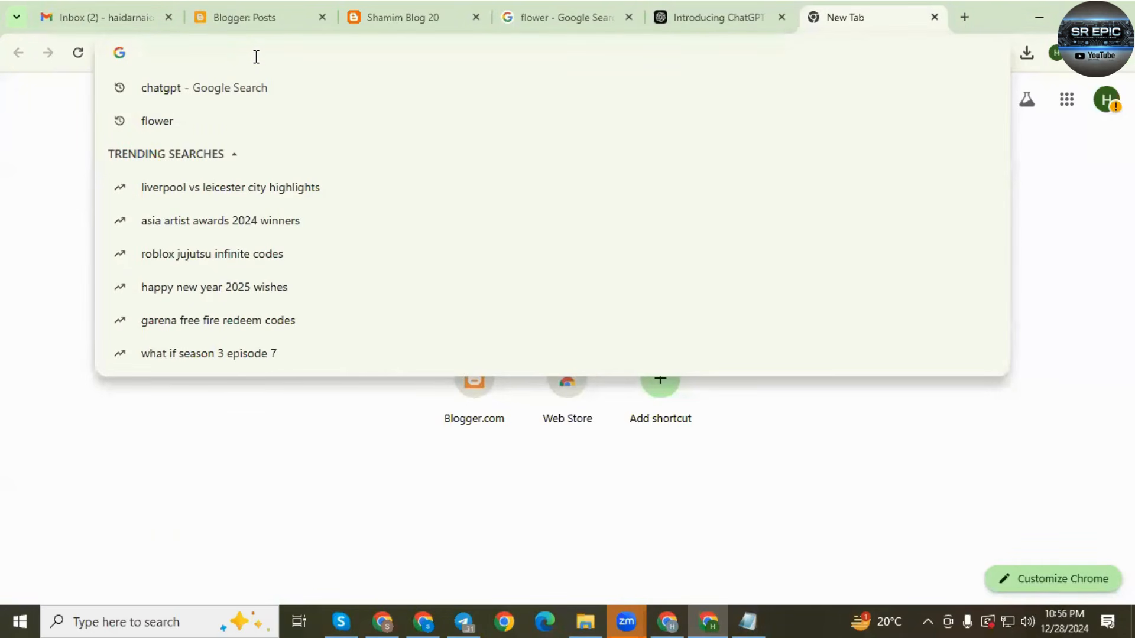
type("links")
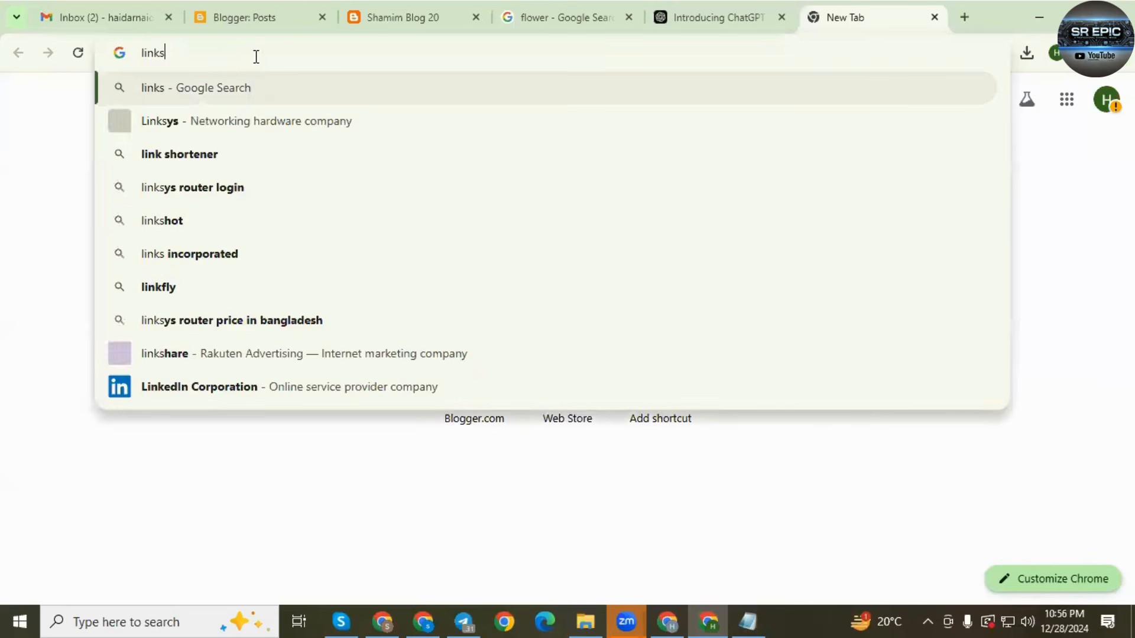
left_click(214, 142)
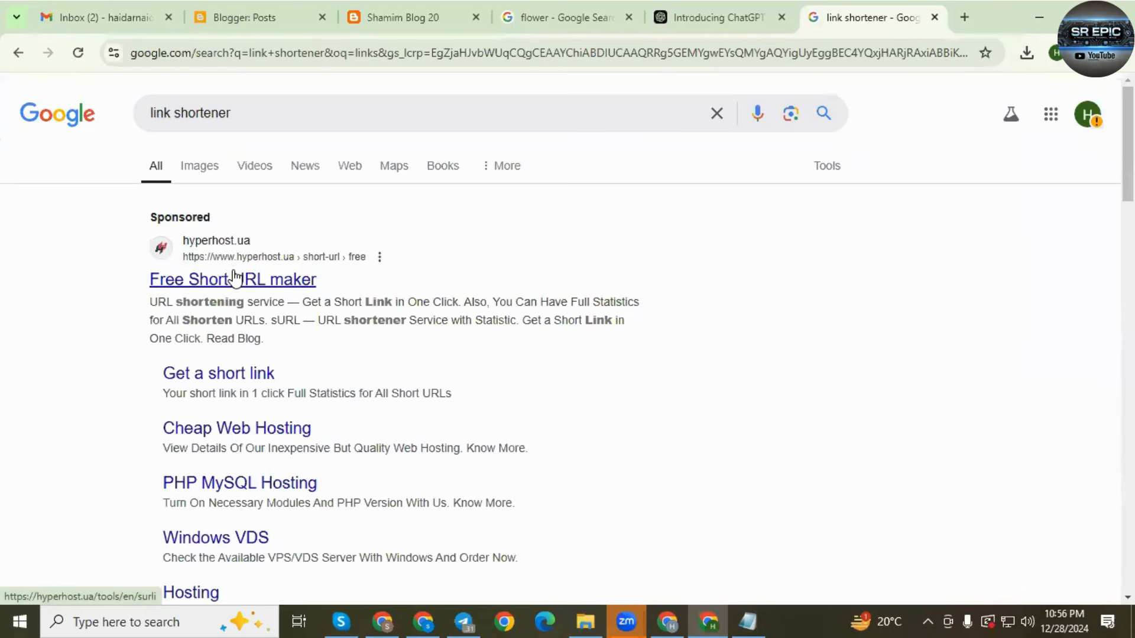
scroll(248, 354, "down", 2)
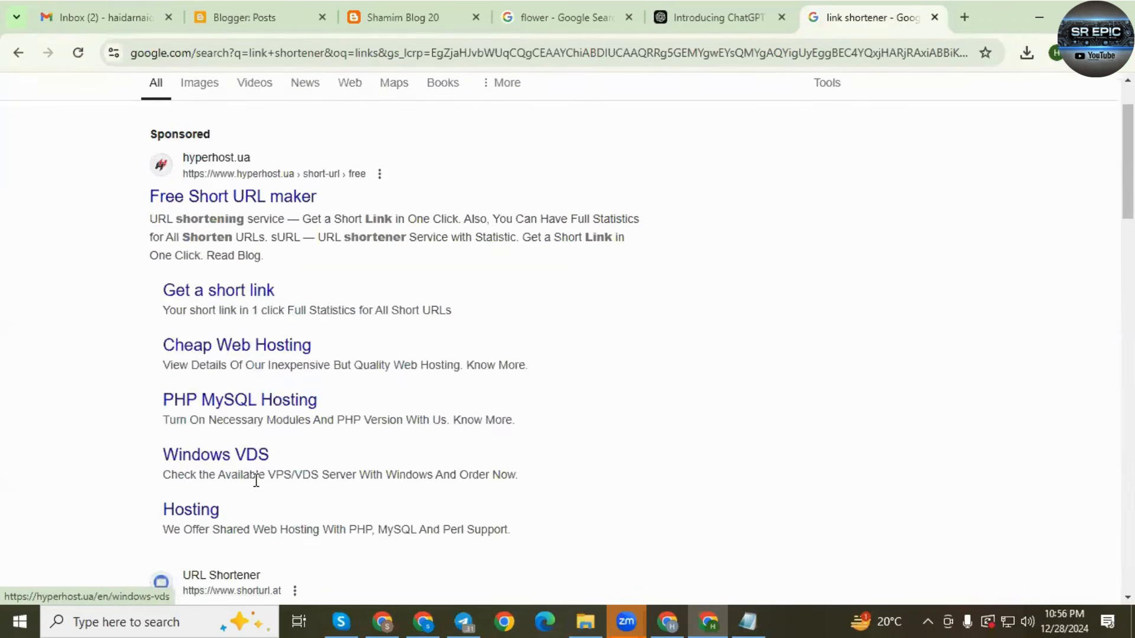
scroll(255, 479, "down", 3)
left_click(217, 454)
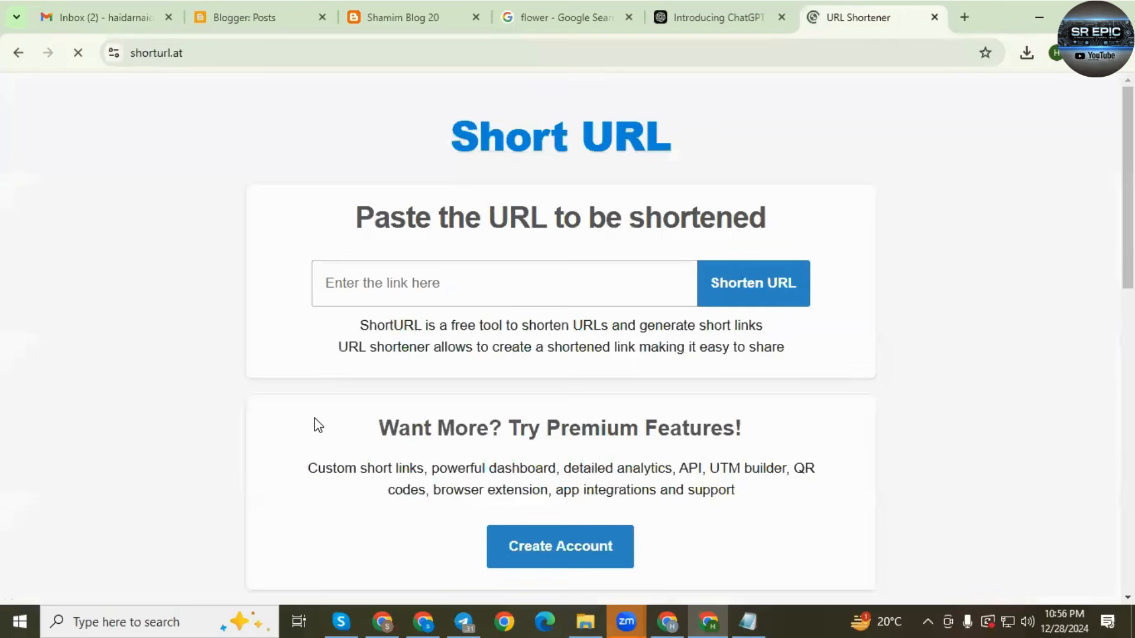
Shorten the pasted post URL on shorturl.at and copy the resulting short URL.
left_click(370, 284)
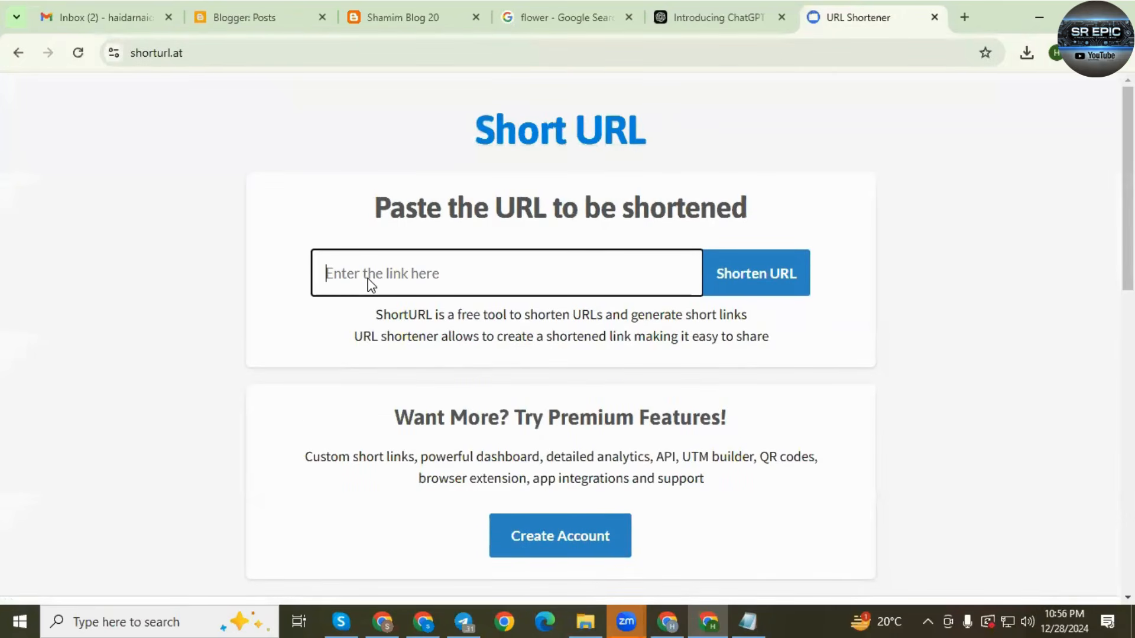
key("ctrl+v")
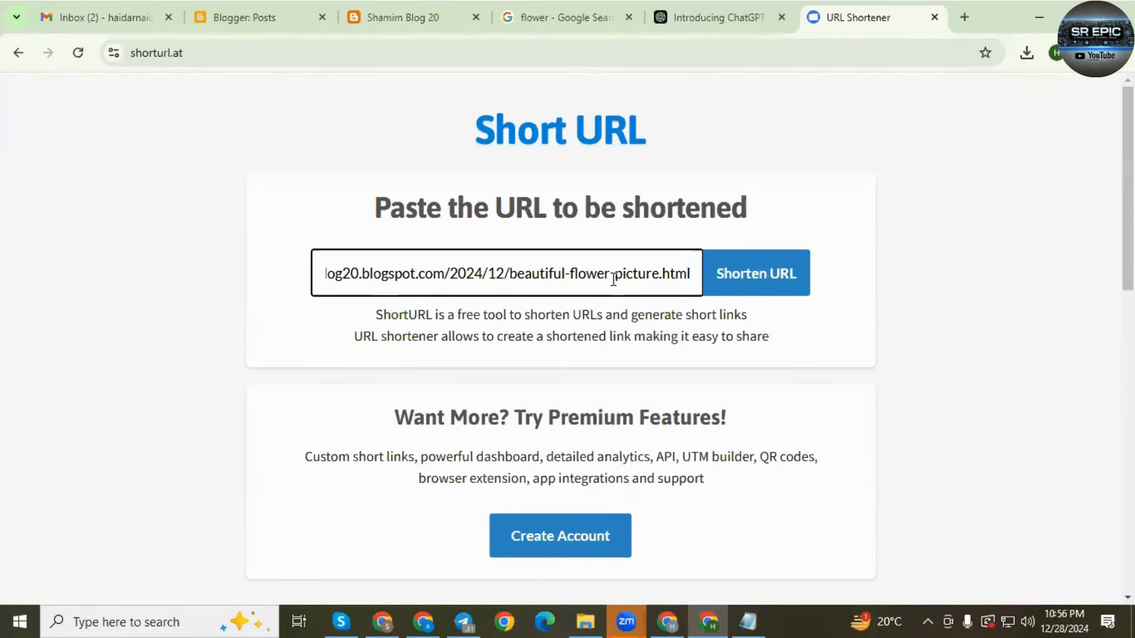
left_click(757, 286)
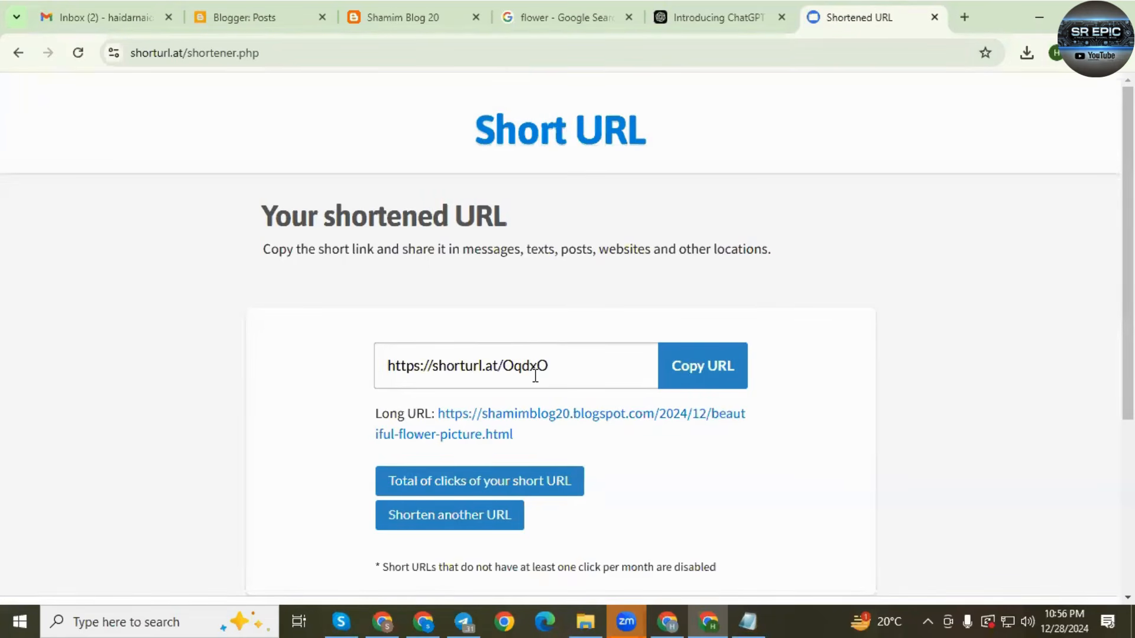
left_click(689, 375)
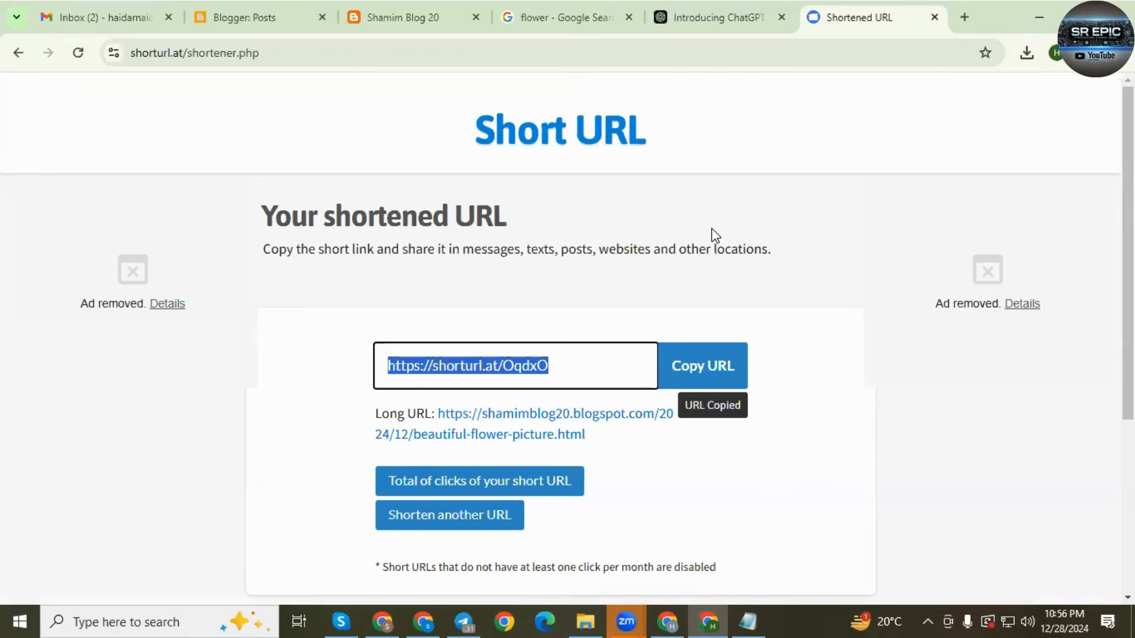
Switch to the Notepad file shimul text.txt, add blank lines, and paste the short URL on an empty line.
left_click(753, 614)
scroll(285, 257, "up", 8)
scroll(284, 258, "up", 20)
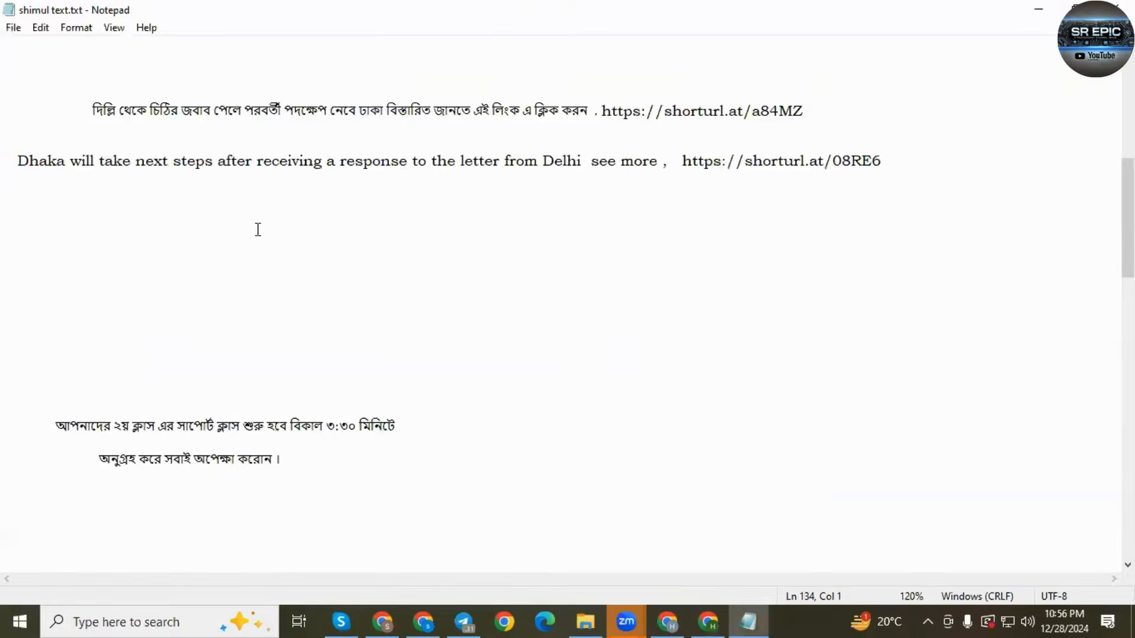
left_click(221, 235)
key("Return")
key("Return")
key("Return")
key("Return")
key("Return")
key("Return")
key("Return")
key("Return")
key("Return")
key("Return")
key("Return")
key("Return")
key("Return")
key("Return")
key("Return")
key("Return")
key("Return")
key("Return")
key("Return")
key("Return")
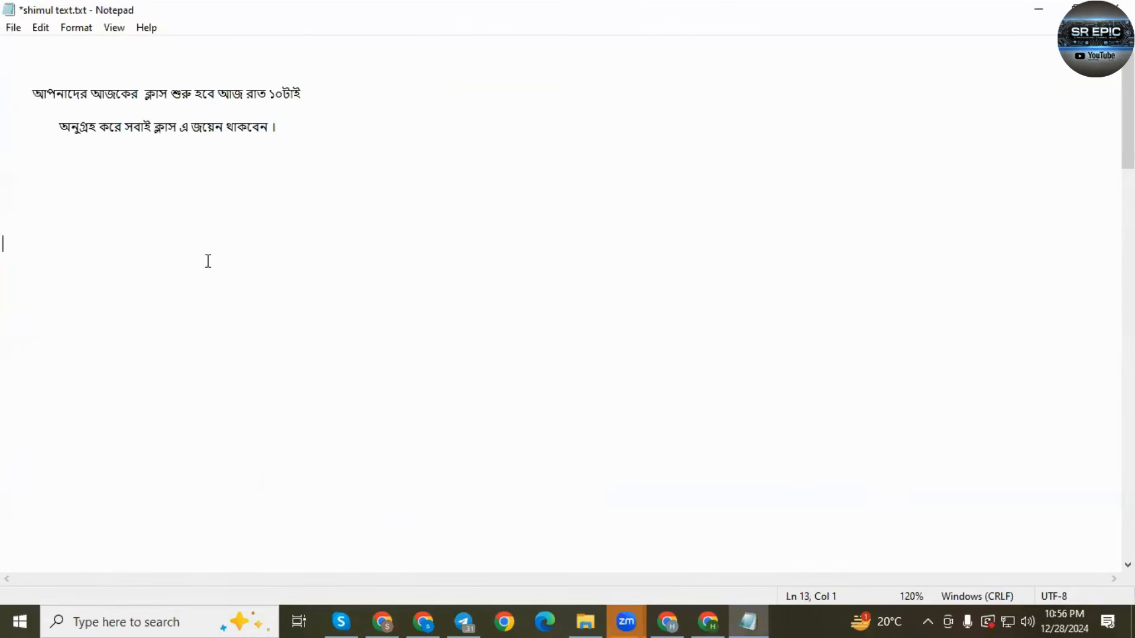
scroll(274, 215, "up", 10)
left_click(238, 219)
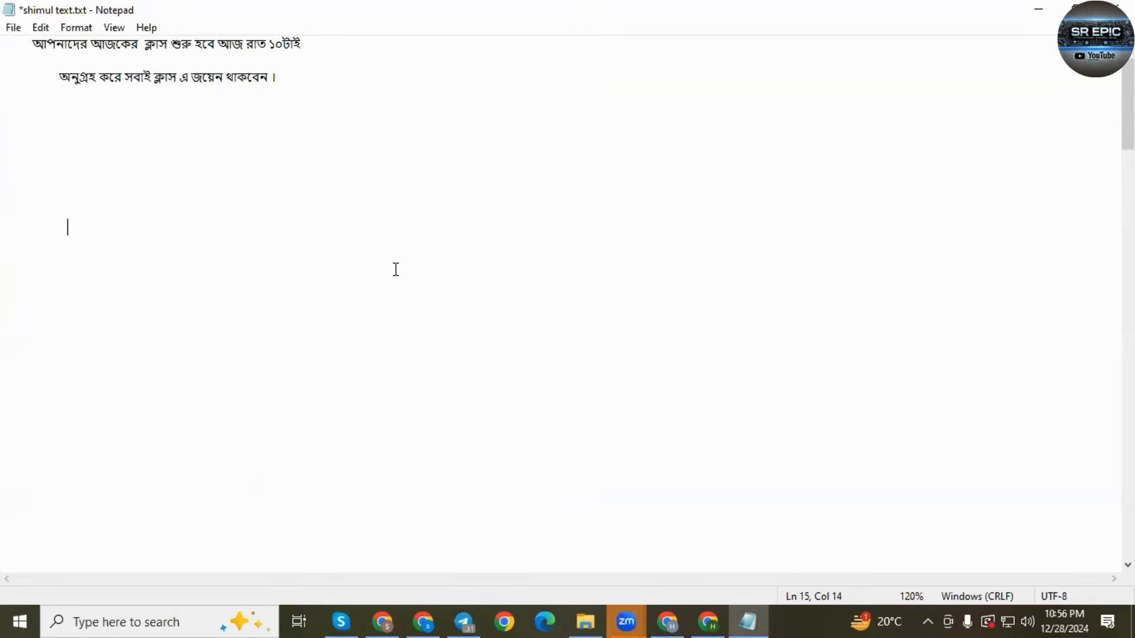
key("ctrl+v")
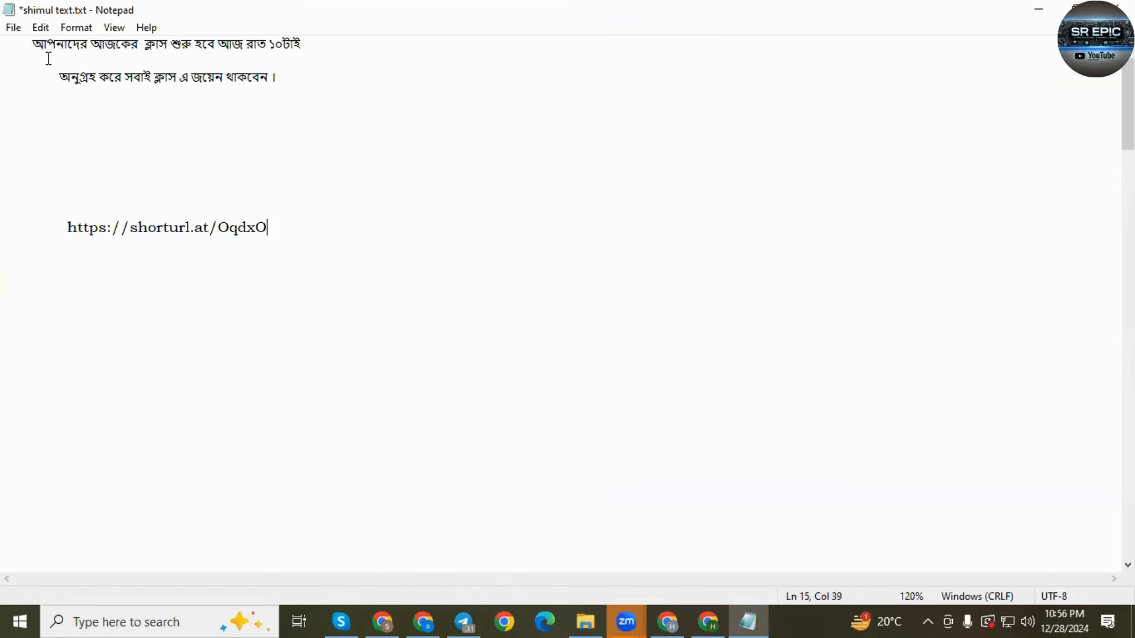
Copy the post title 'Beautiful flower picture....' from the Blogger editor and insert it before the short URL in Notepad.
left_click(67, 218)
left_click(62, 227)
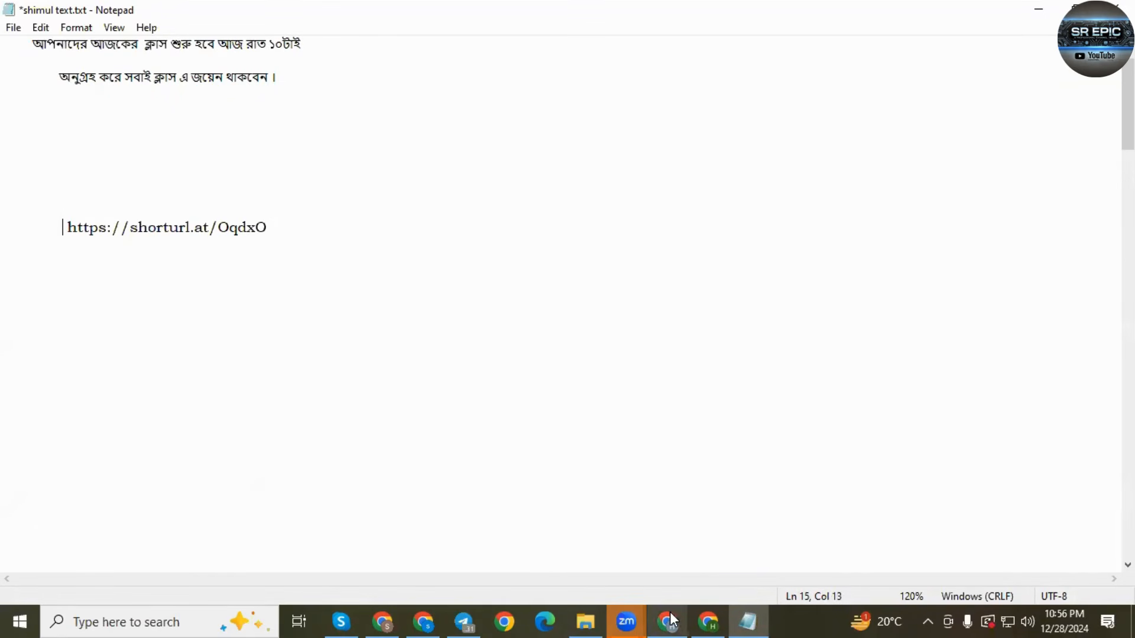
left_click(703, 620)
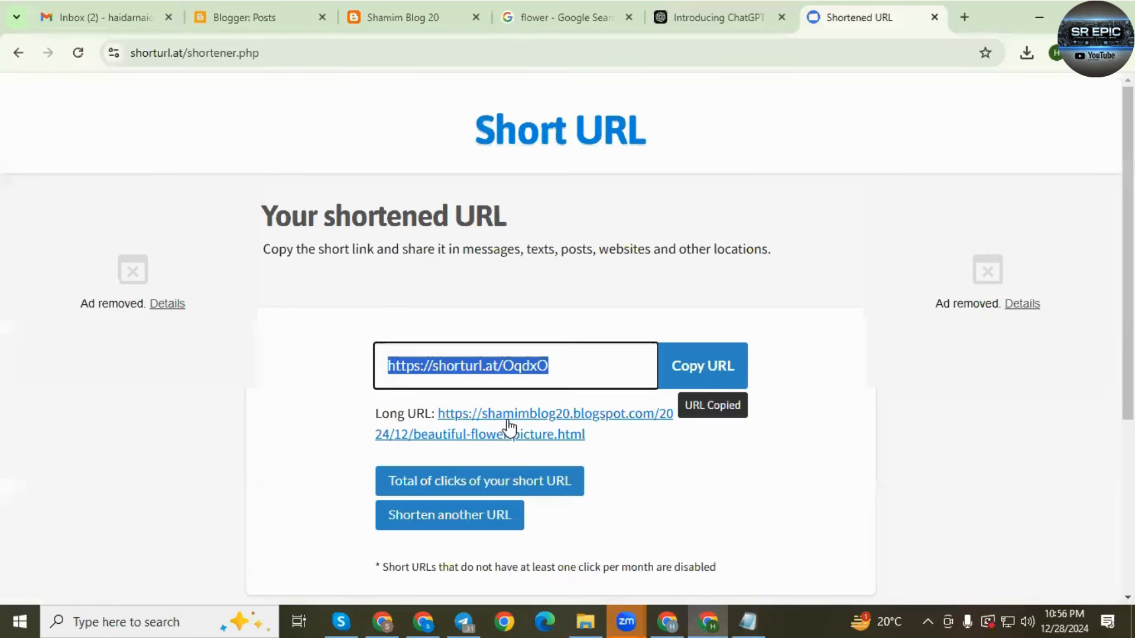
left_click(279, 12)
left_click(309, 300)
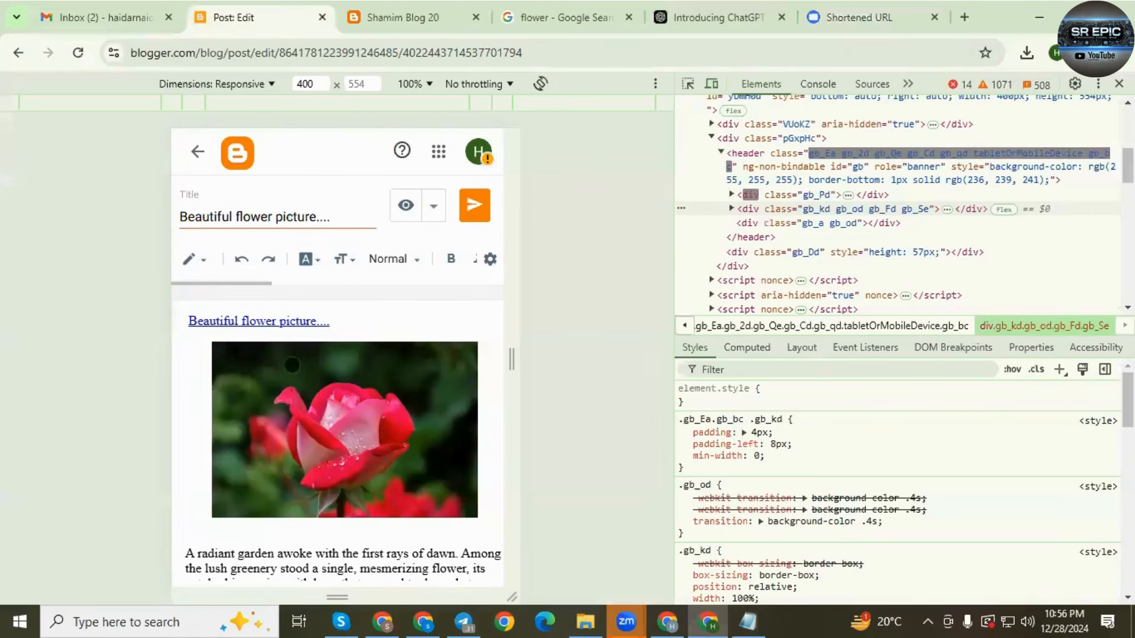
triple_click(337, 226)
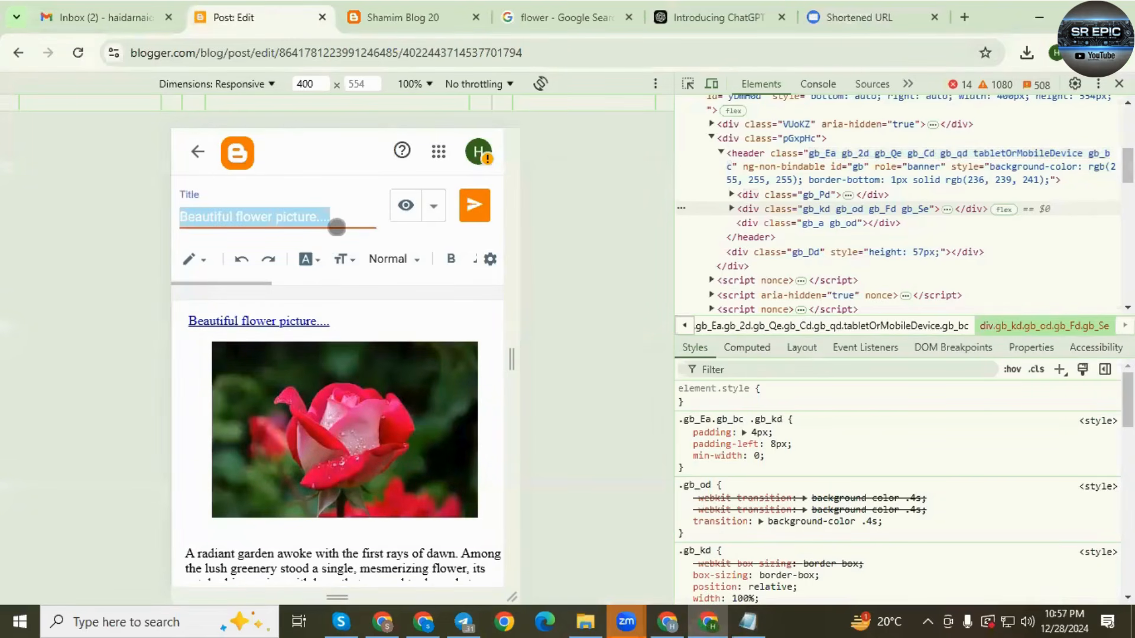
left_click(336, 227)
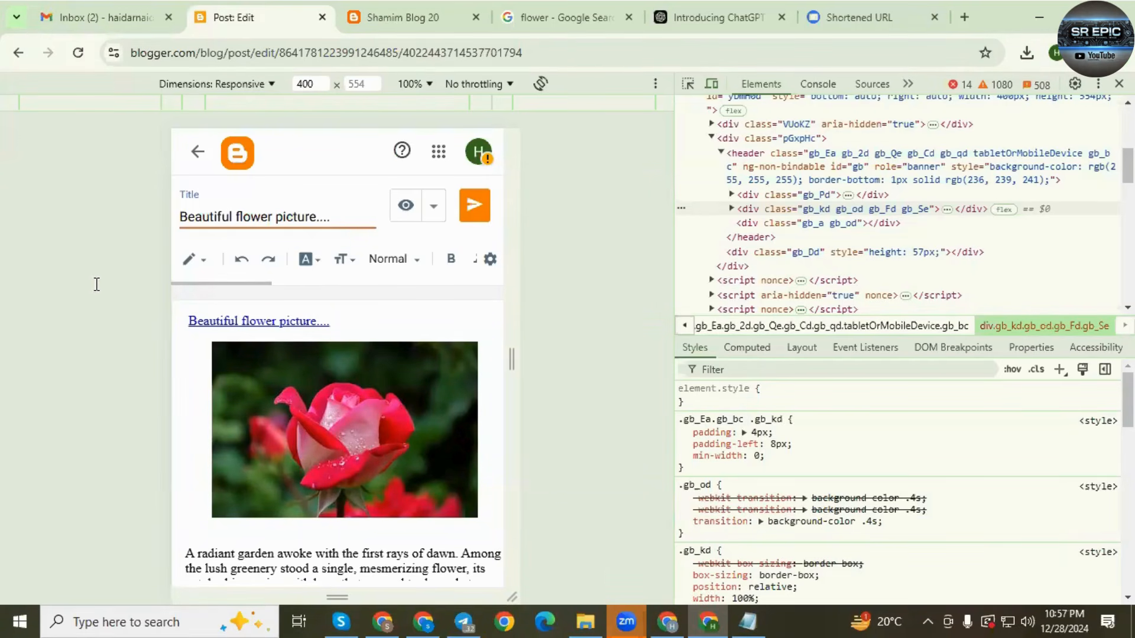
key("alt+Tab")
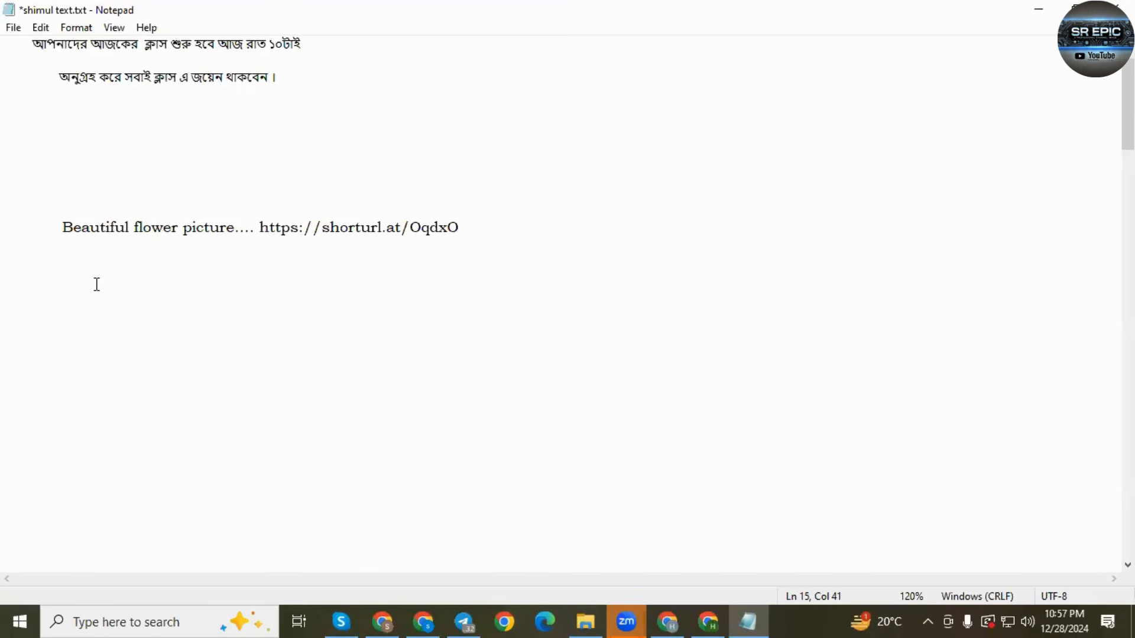
Add 'see more,' between the title and the short URL, then save the Notepad file.
type("see mo")
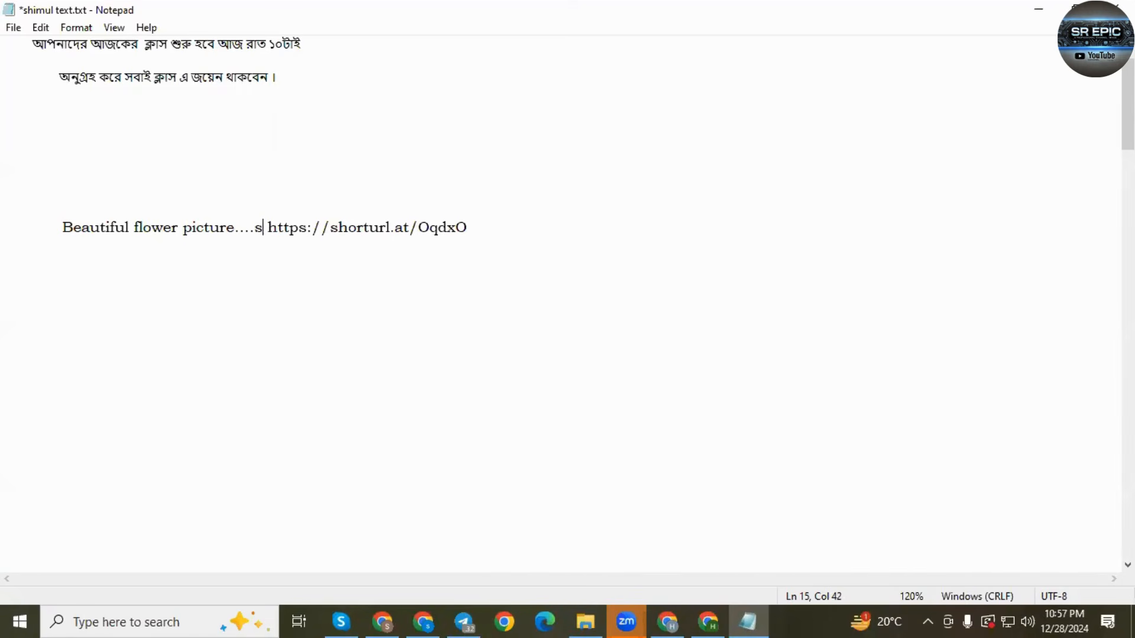
type("re")
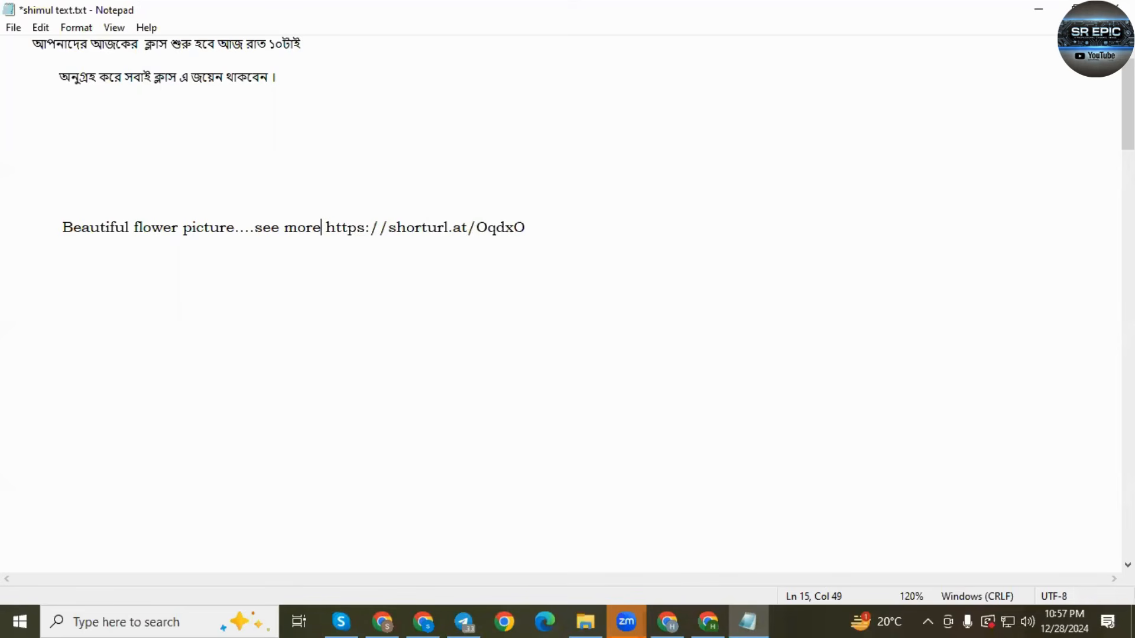
type(",")
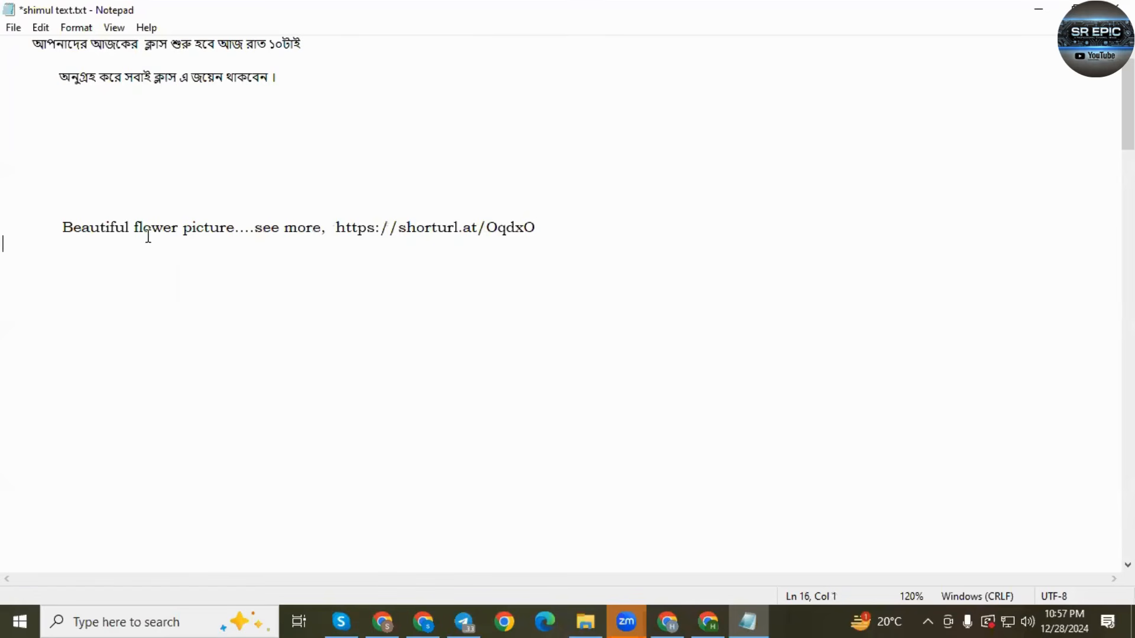
left_click_drag(535, 228, 68, 227)
left_click(13, 27)
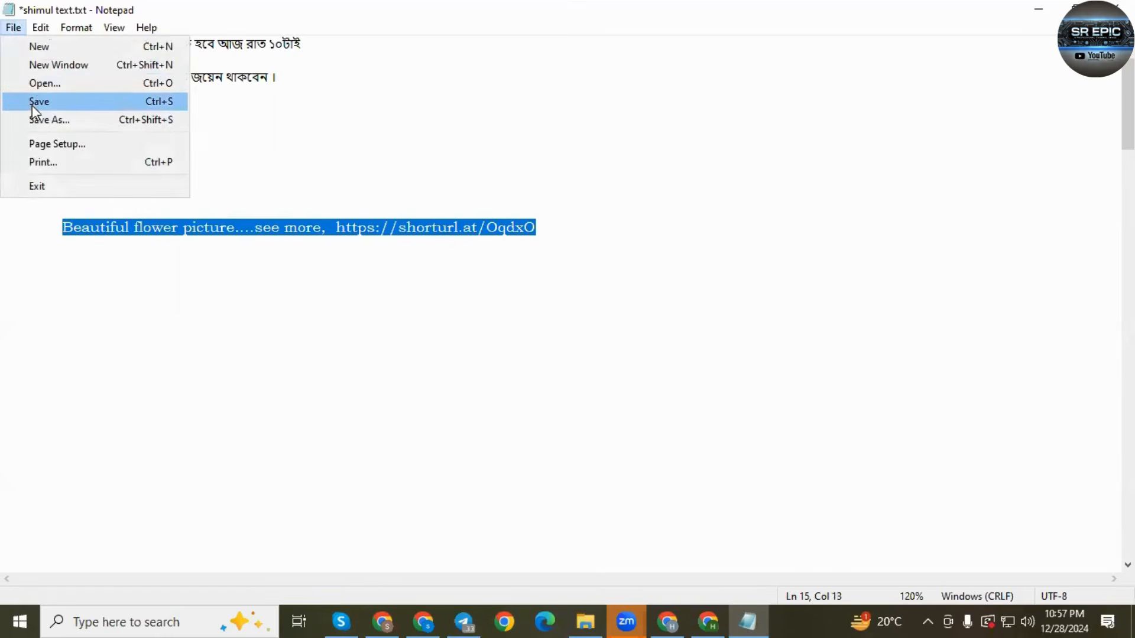
left_click(31, 104)
left_click(367, 251)
left_click(571, 232)
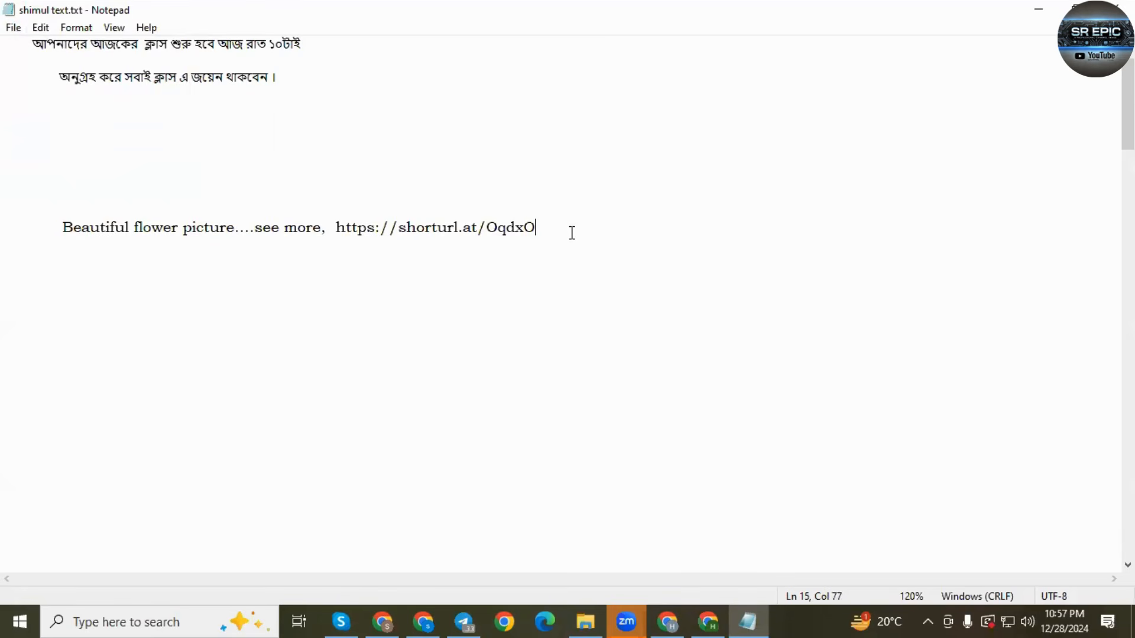
key("Return")
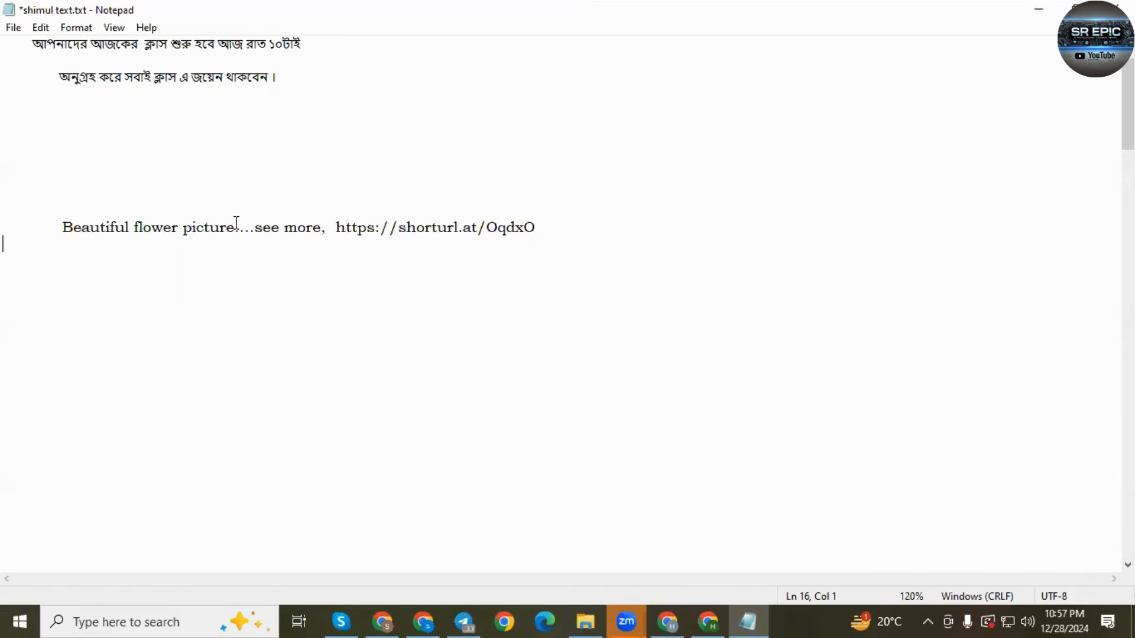
Copy the words 'Beautiful flower picture' from the Notepad line and return to the browser.
left_click_drag(236, 226, 63, 229)
key("ctrl+c")
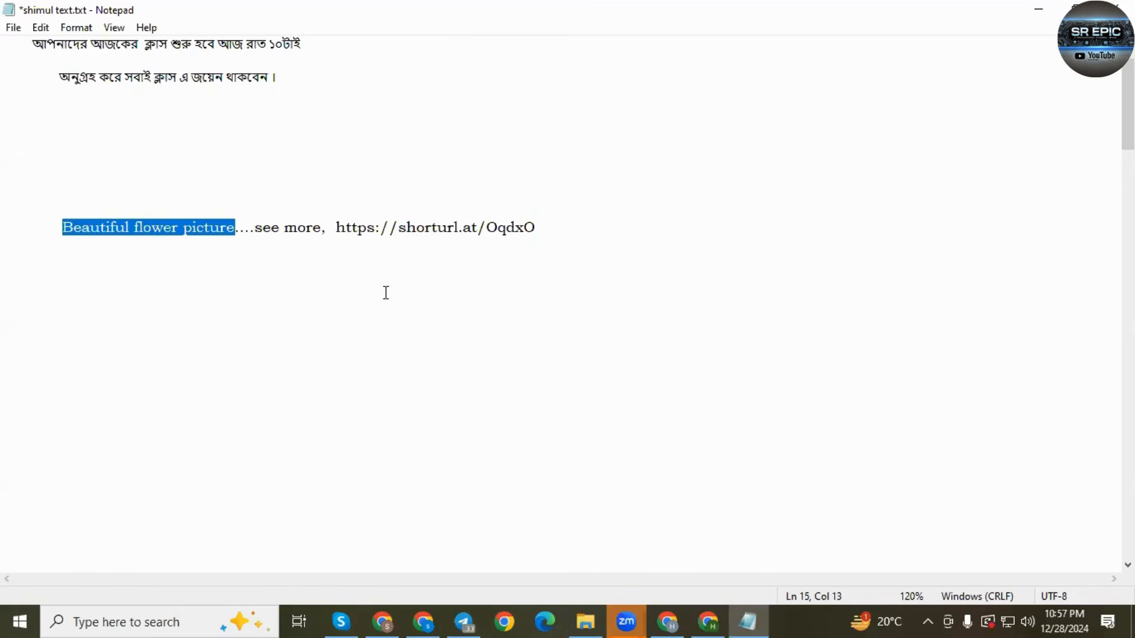
left_click(442, 299)
left_click(709, 621)
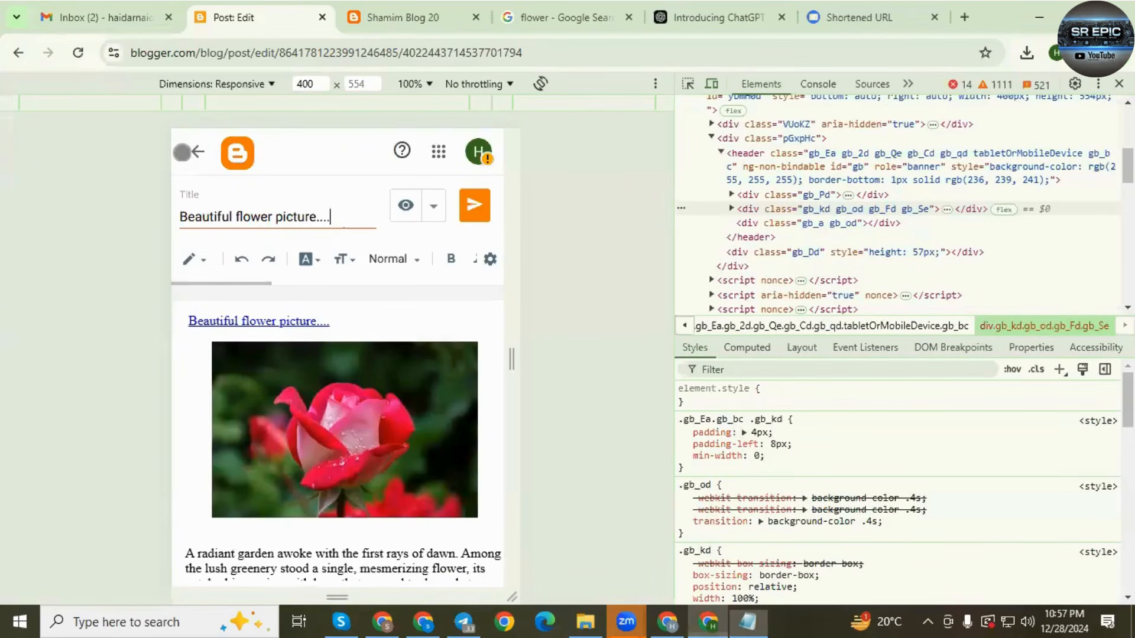
Go back to the Blogger posts list and start a new post, placing the cursor in its title.
left_click(197, 152)
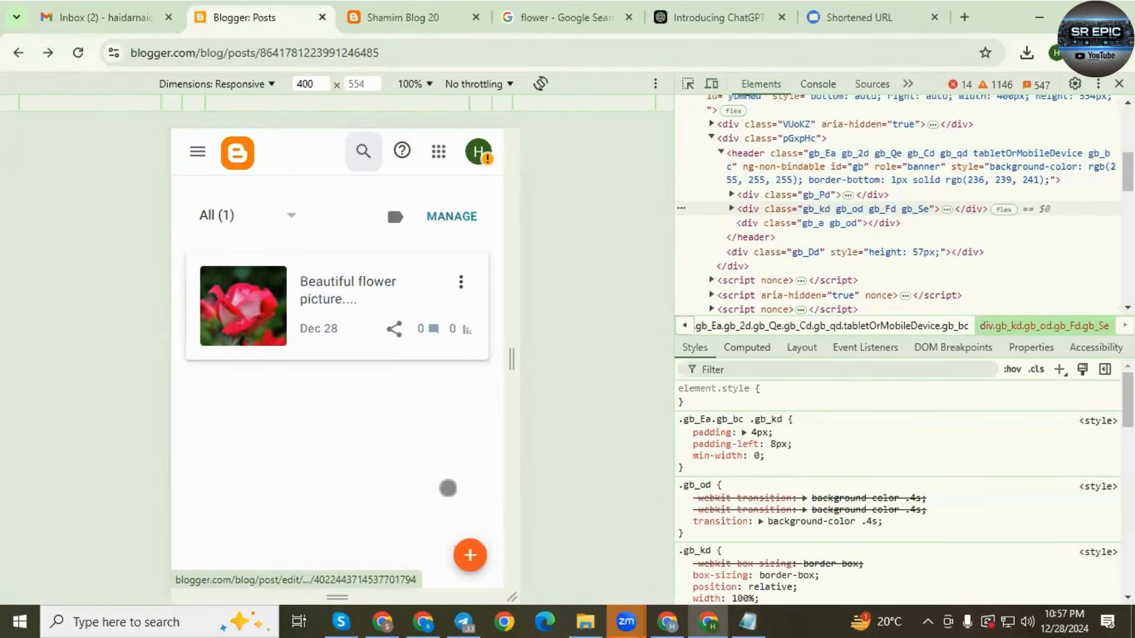
left_click(469, 555)
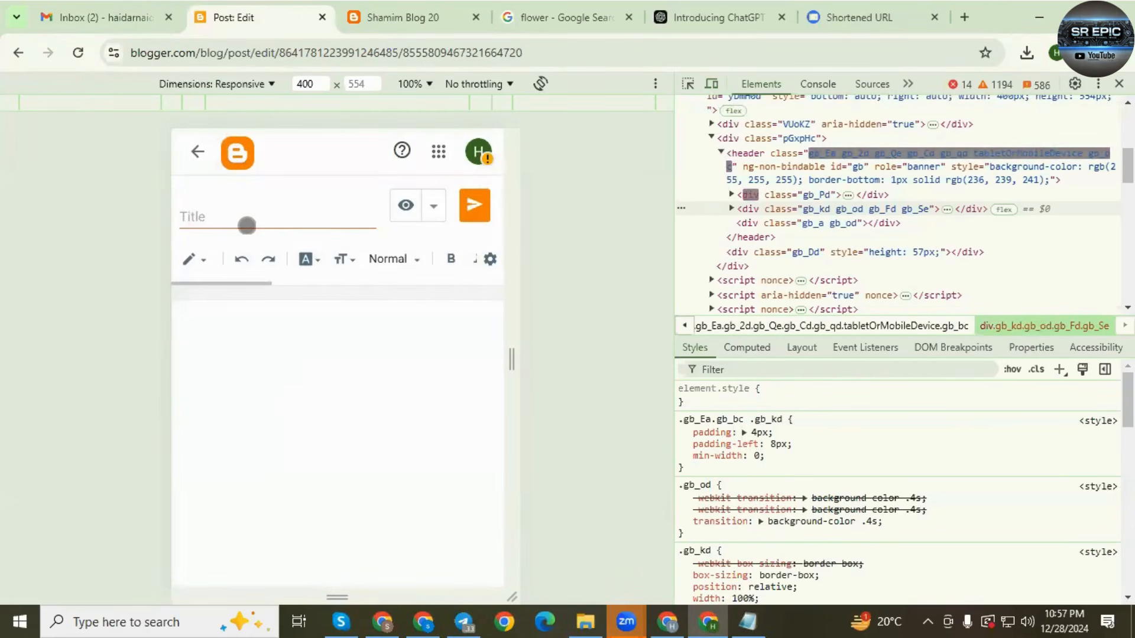
left_click(247, 225)
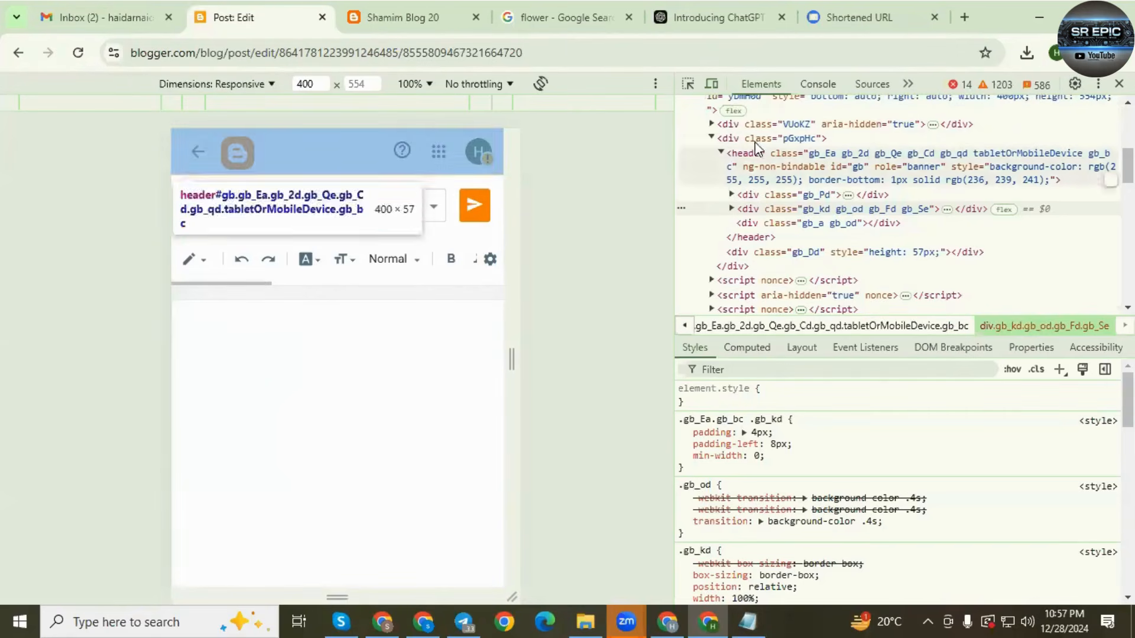
Open a new tab, search Google for google translate, and open the Google Translate site.
left_click(963, 15)
left_click(254, 56)
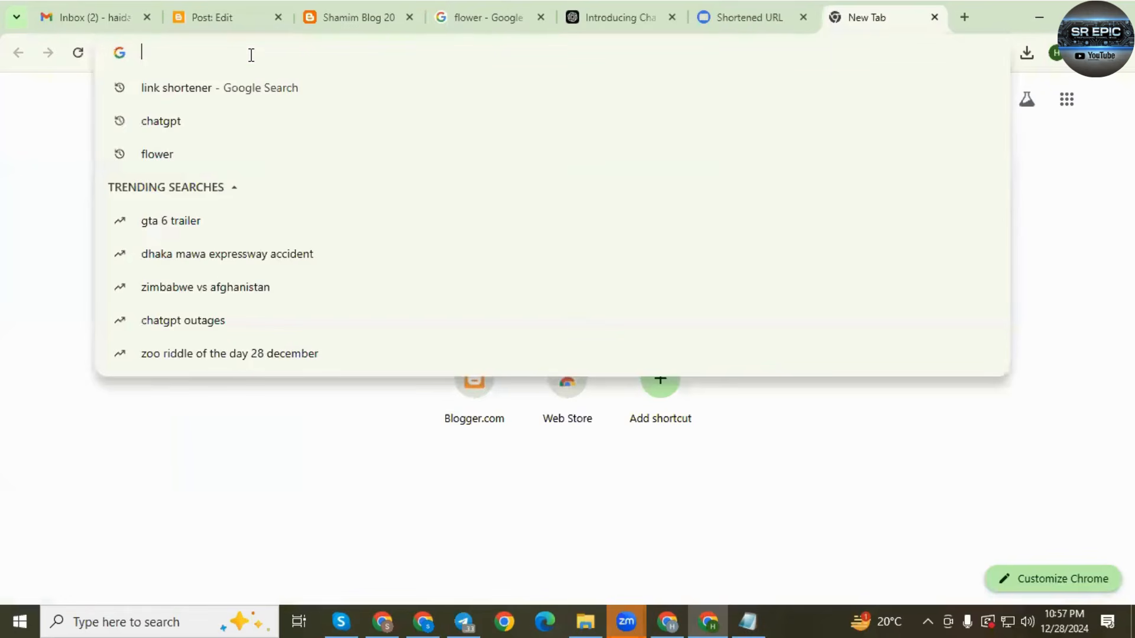
type("google")
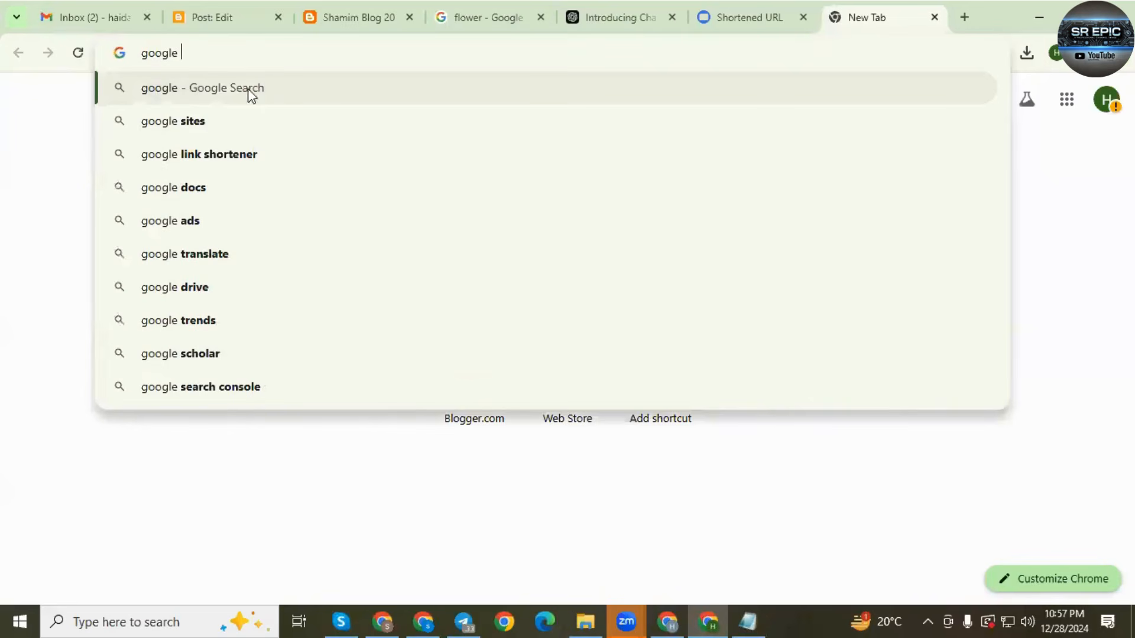
left_click(261, 255)
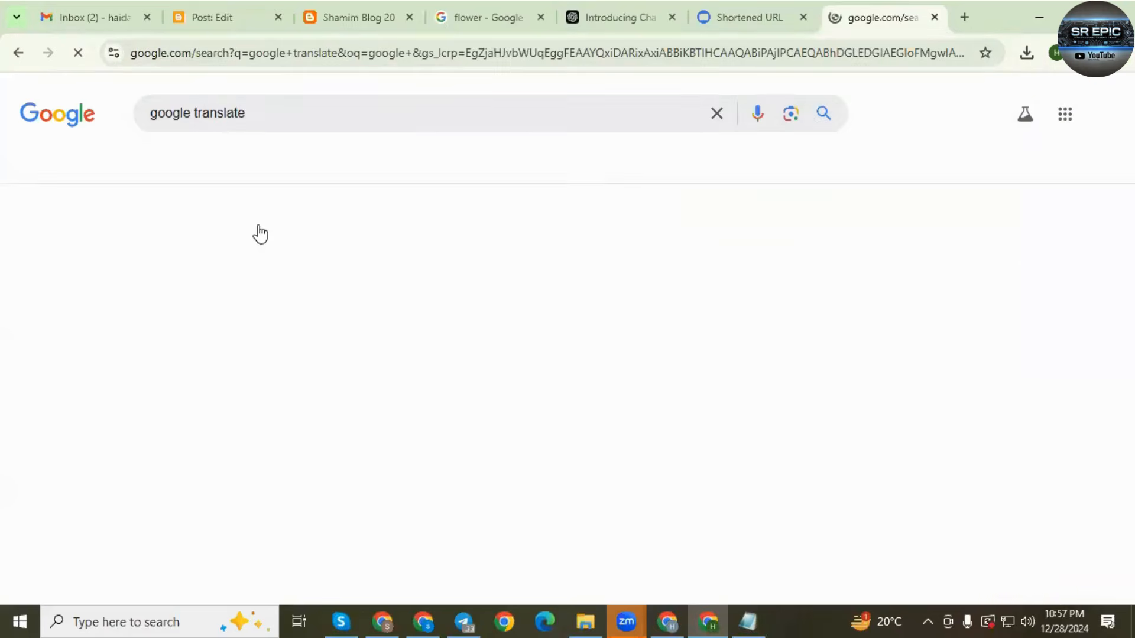
scroll(286, 354, "down", 3)
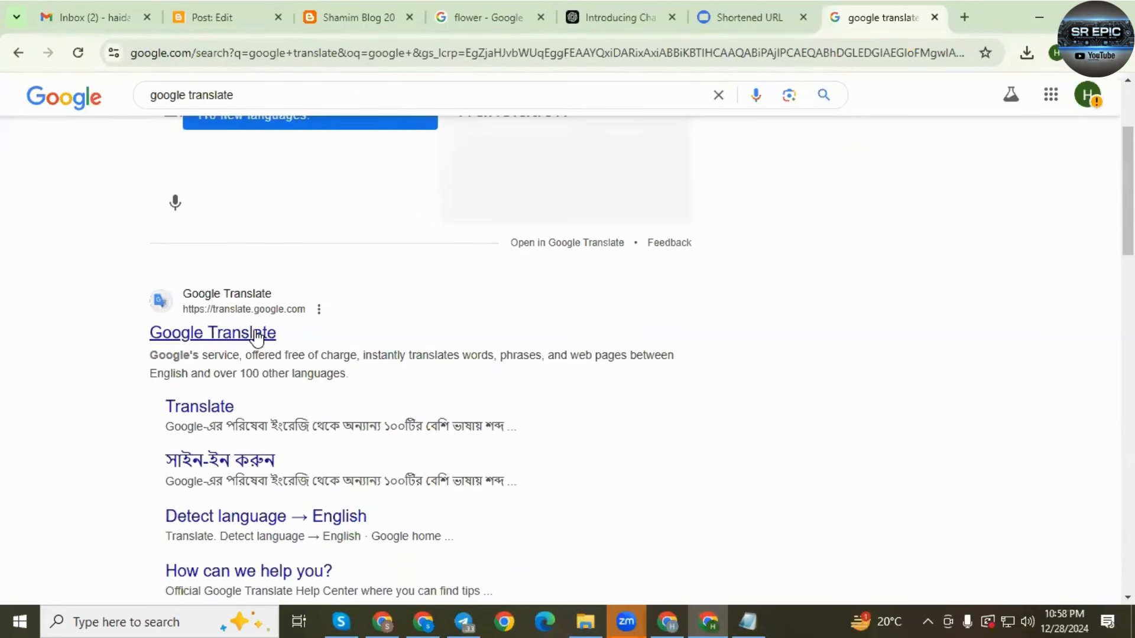
left_click(256, 338)
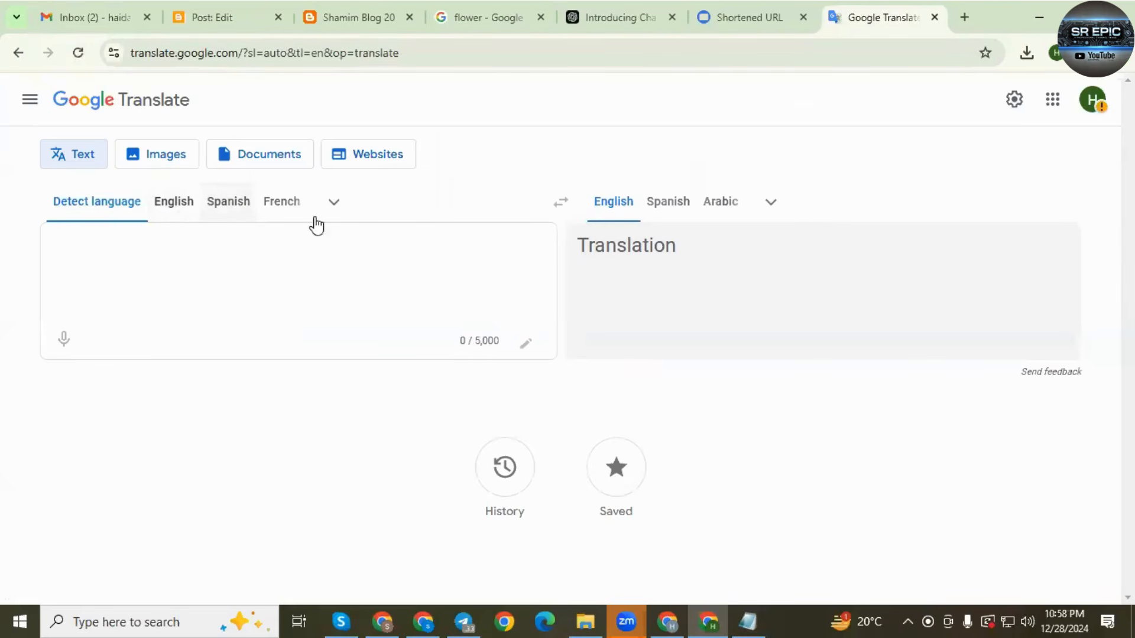
Set translation from English to Bengali and paste 'Beautiful flower picture' as the source text.
left_click(169, 206)
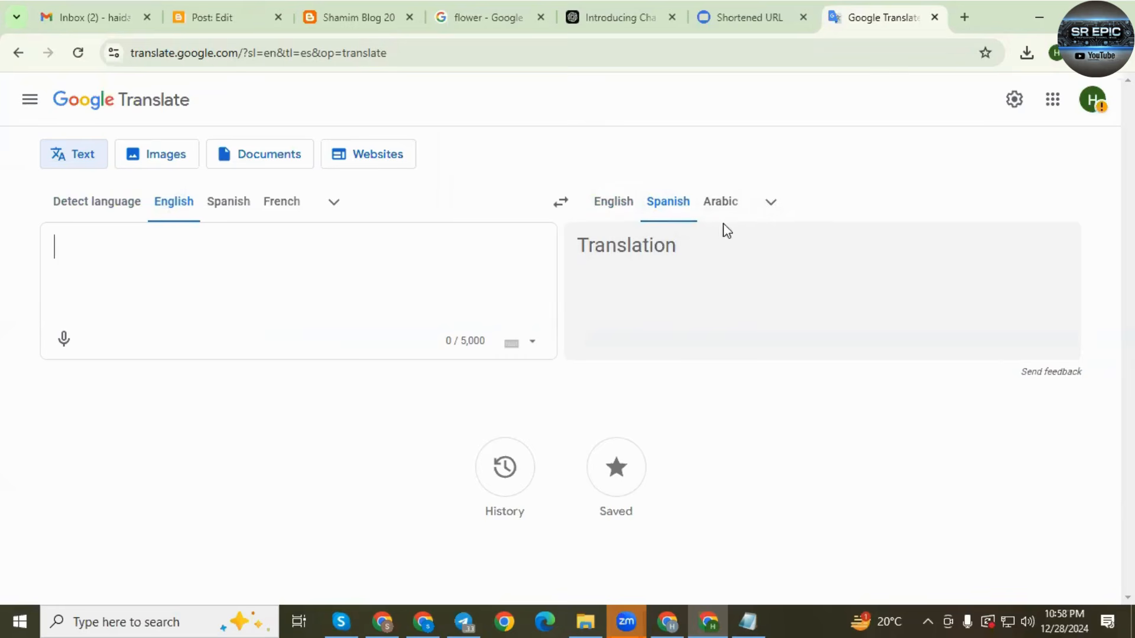
left_click(765, 208)
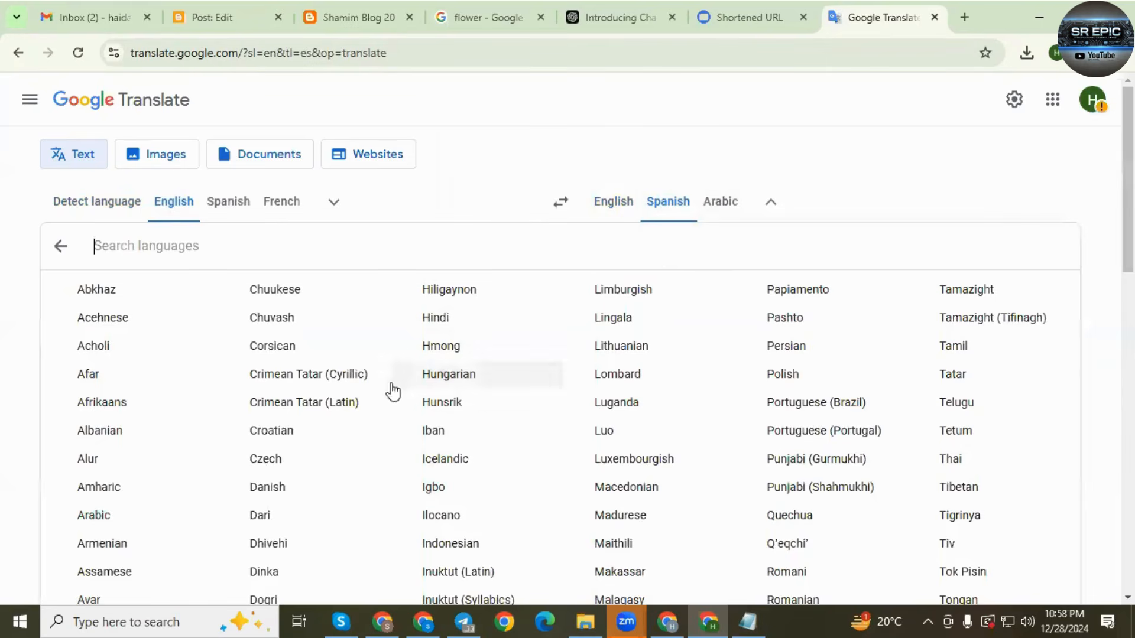
scroll(152, 484, "down", 5)
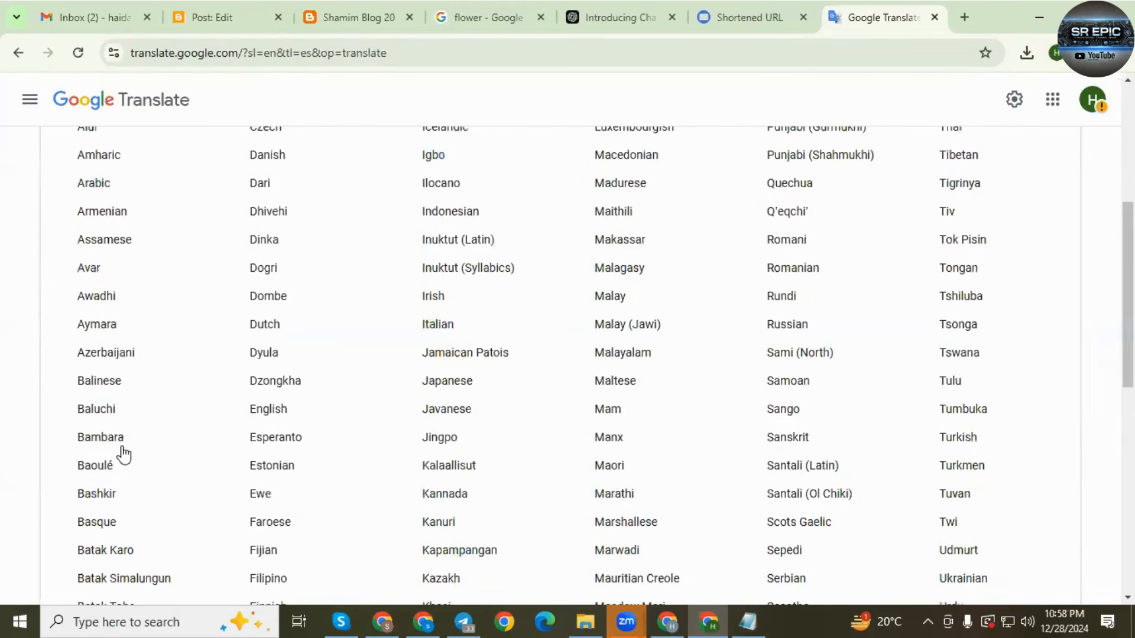
scroll(120, 484, "down", 3)
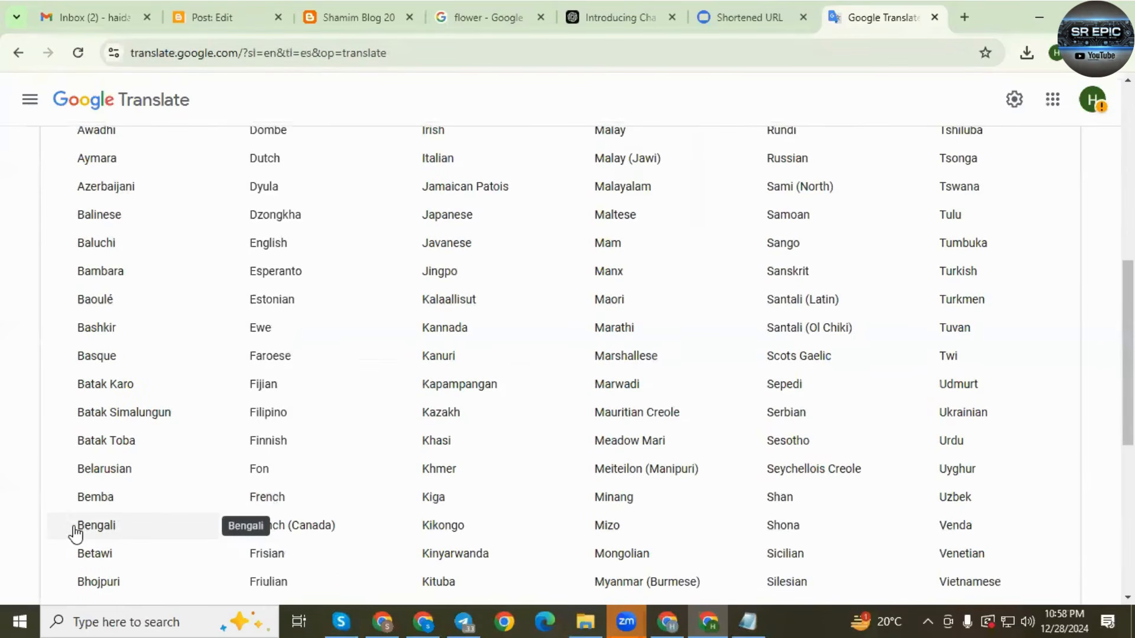
left_click(113, 531)
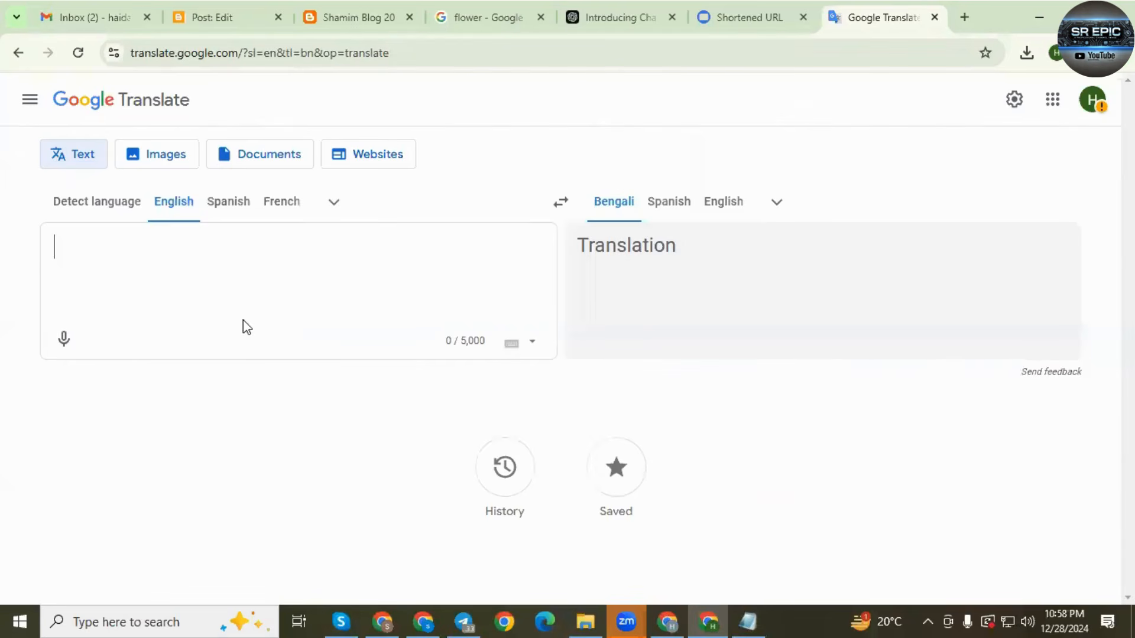
key("ctrl+v")
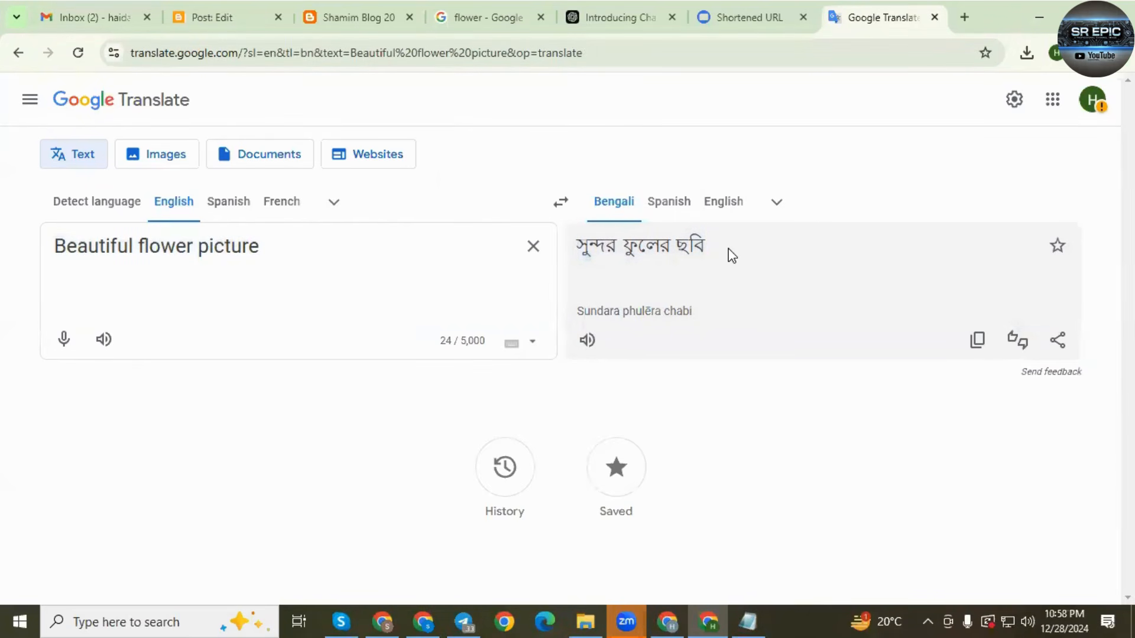
Copy the Bengali translation and paste it as the new Blogger post's title.
left_click_drag(712, 243, 584, 248)
key("ctrl+c")
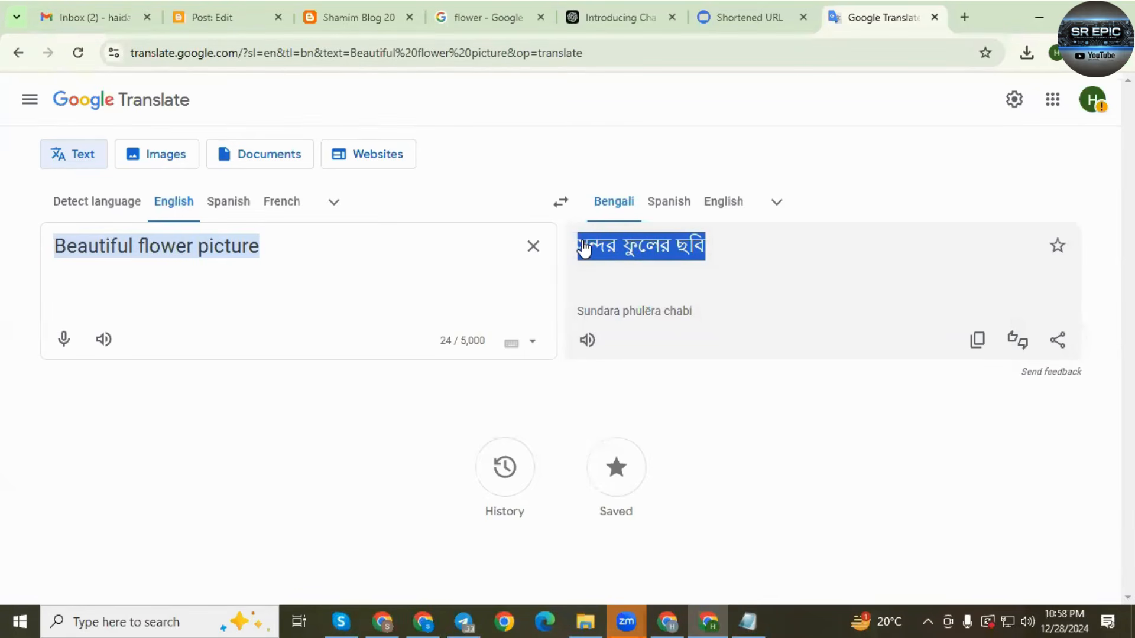
left_click(213, 17)
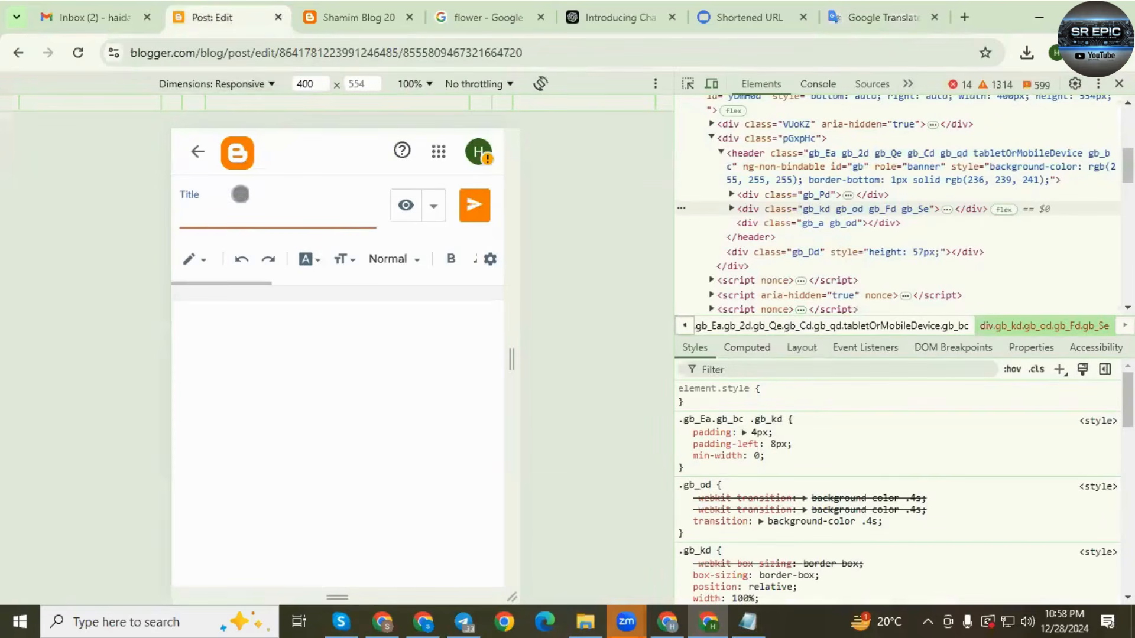
key("ctrl+v")
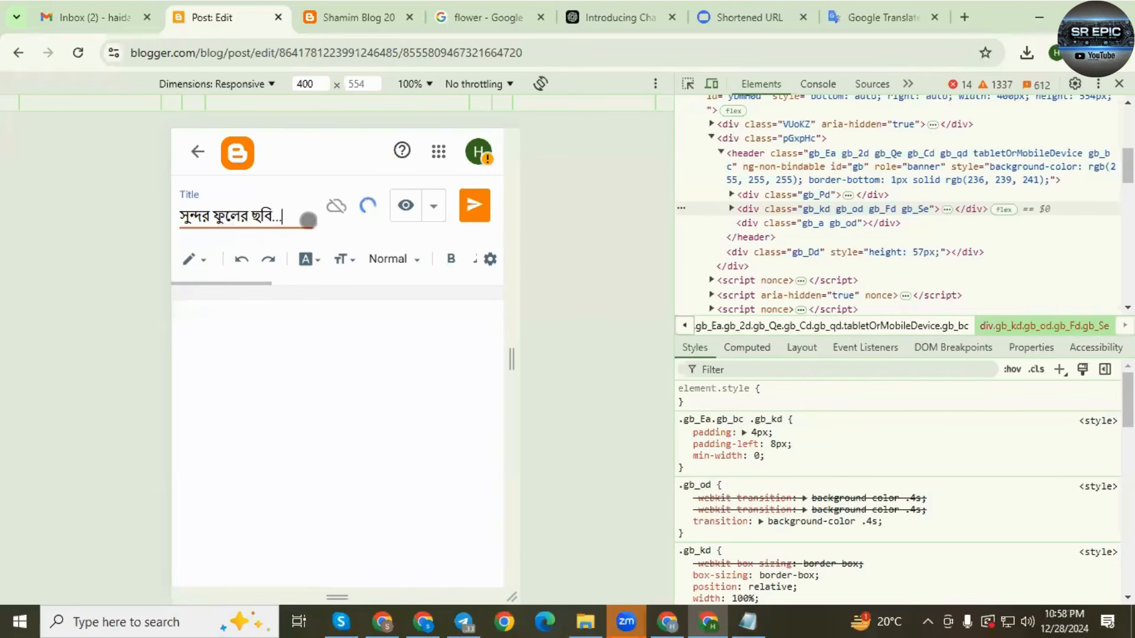
Add the Bengali title 'সুন্দর ফুলের ছবি...' as a label in the post settings.
key("ctrl+a")
key("ctrl+c")
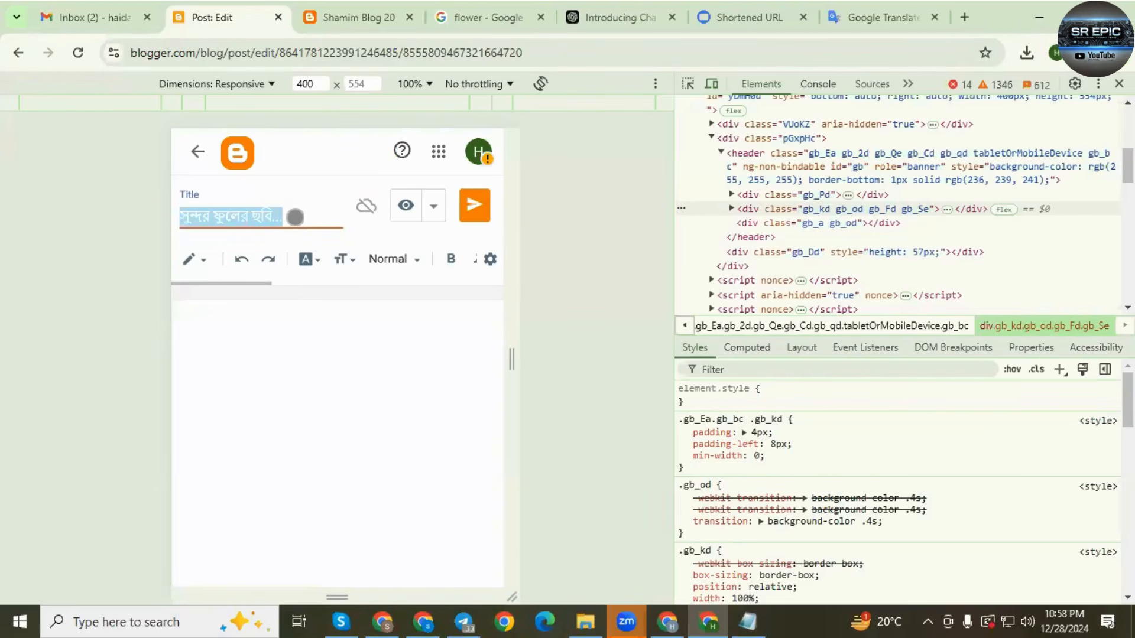
left_click(299, 218)
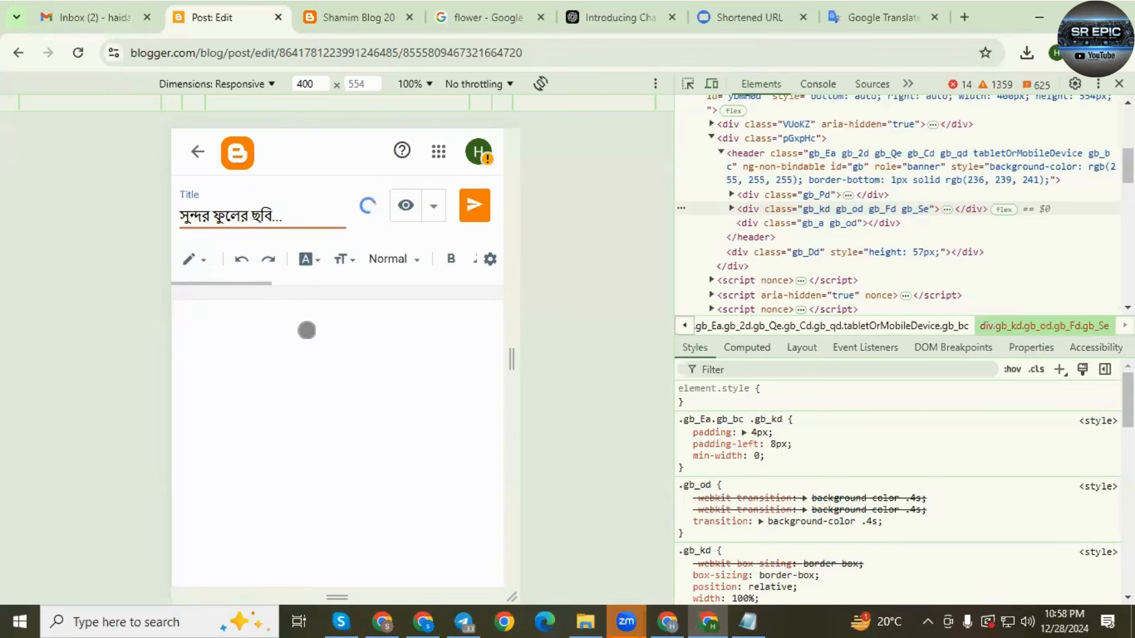
left_click(488, 260)
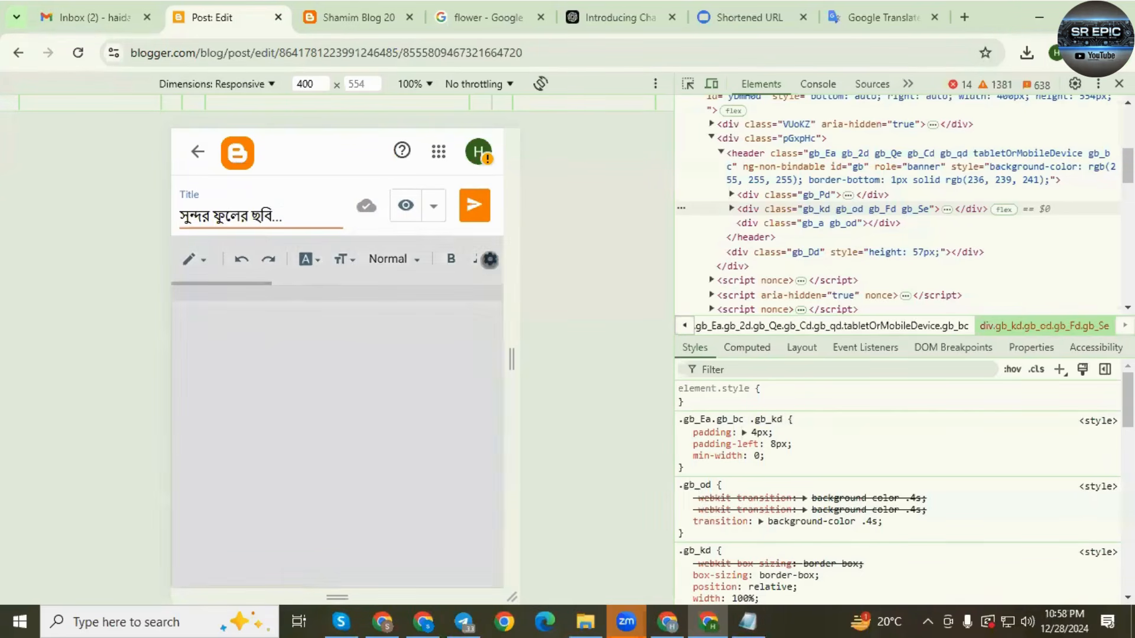
left_click(370, 335)
key("ctrl+v")
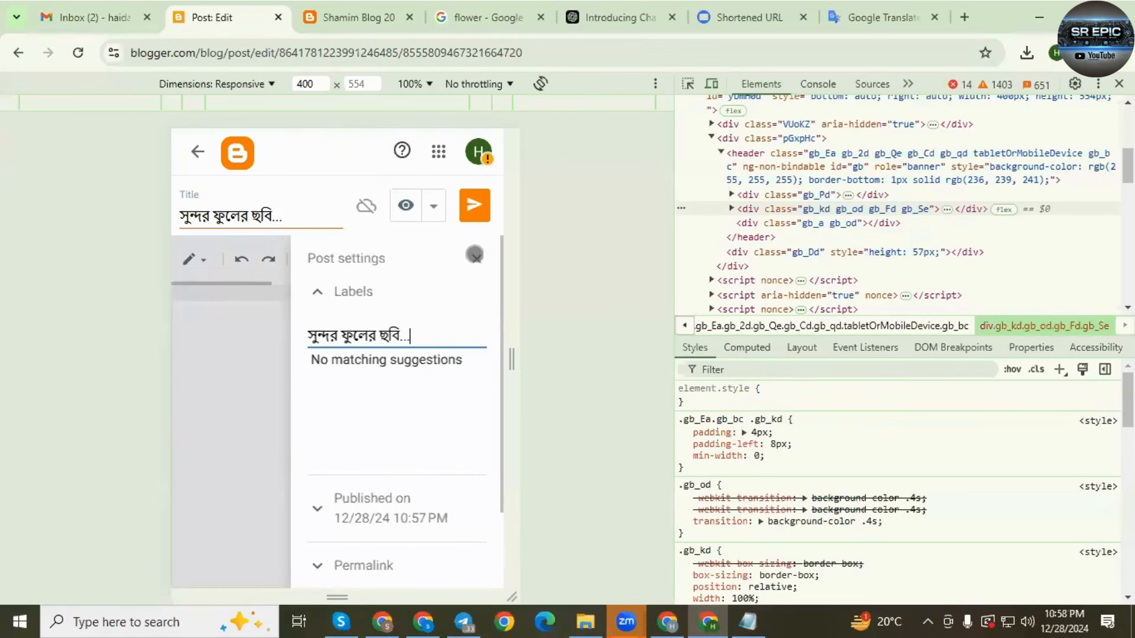
left_click(479, 257)
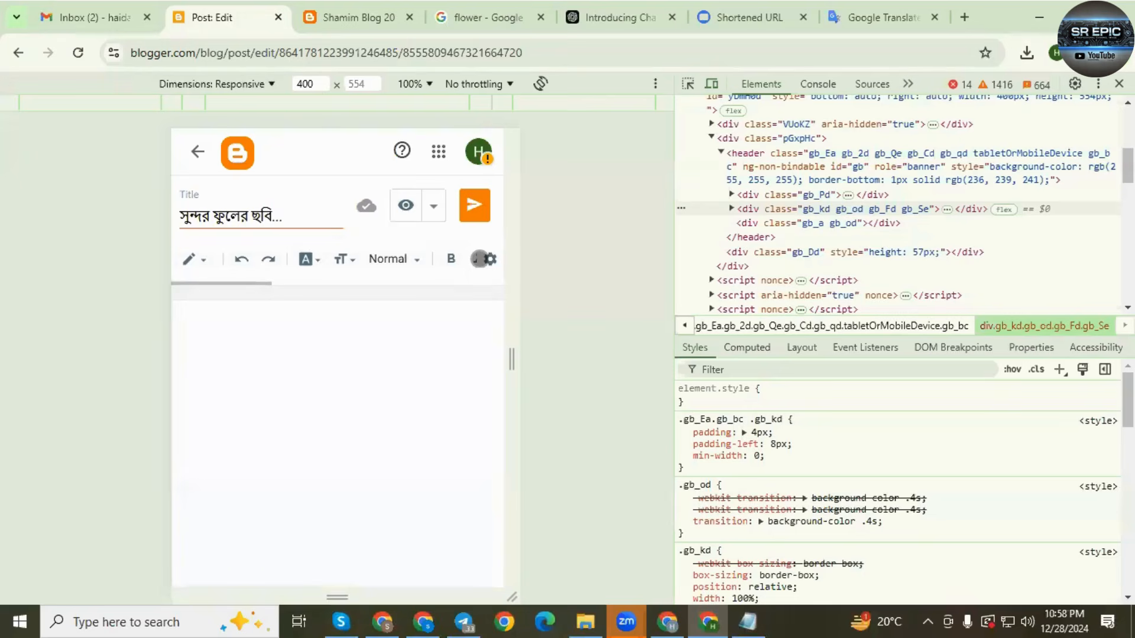
Paste the Bengali title into the post body and insert a flower image below it.
left_click(284, 327)
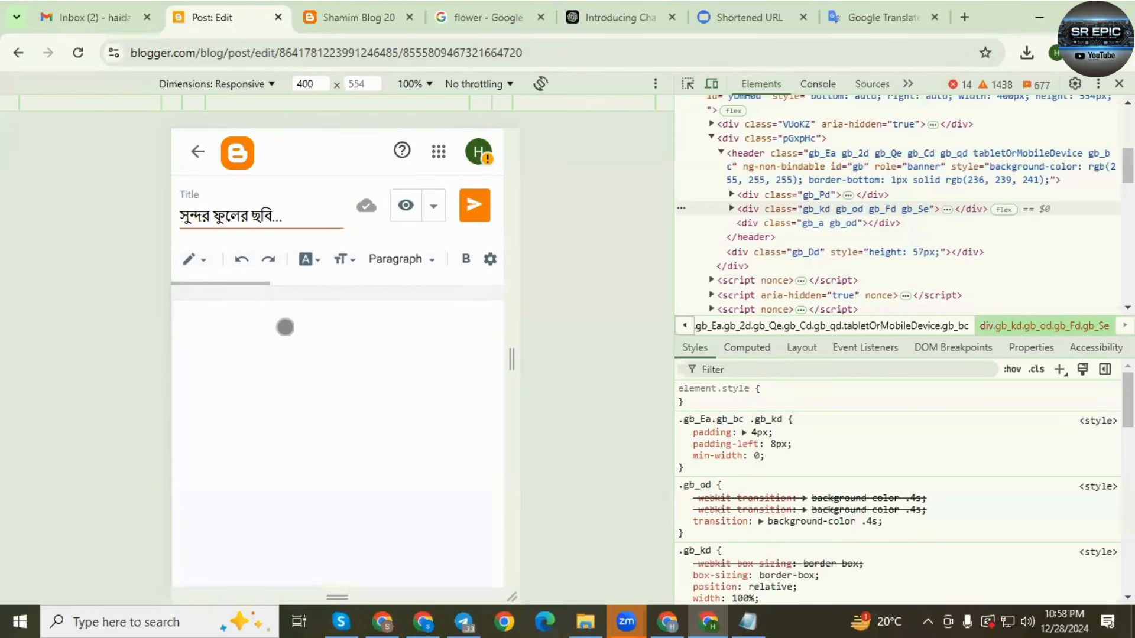
key("ctrl+v")
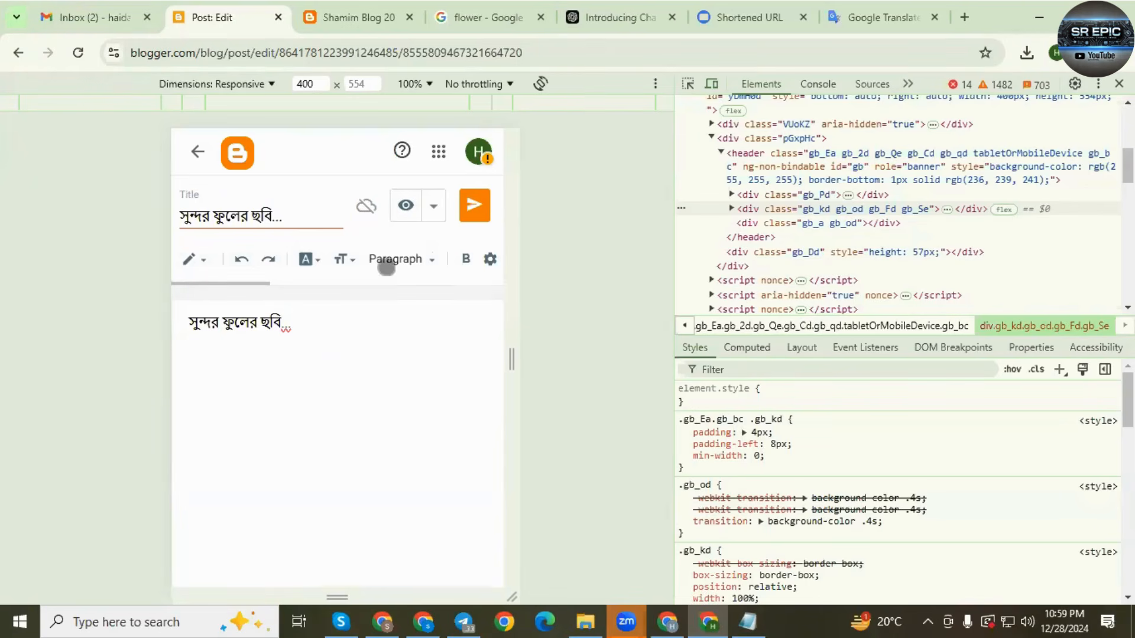
left_click_drag(409, 261, 9, 260)
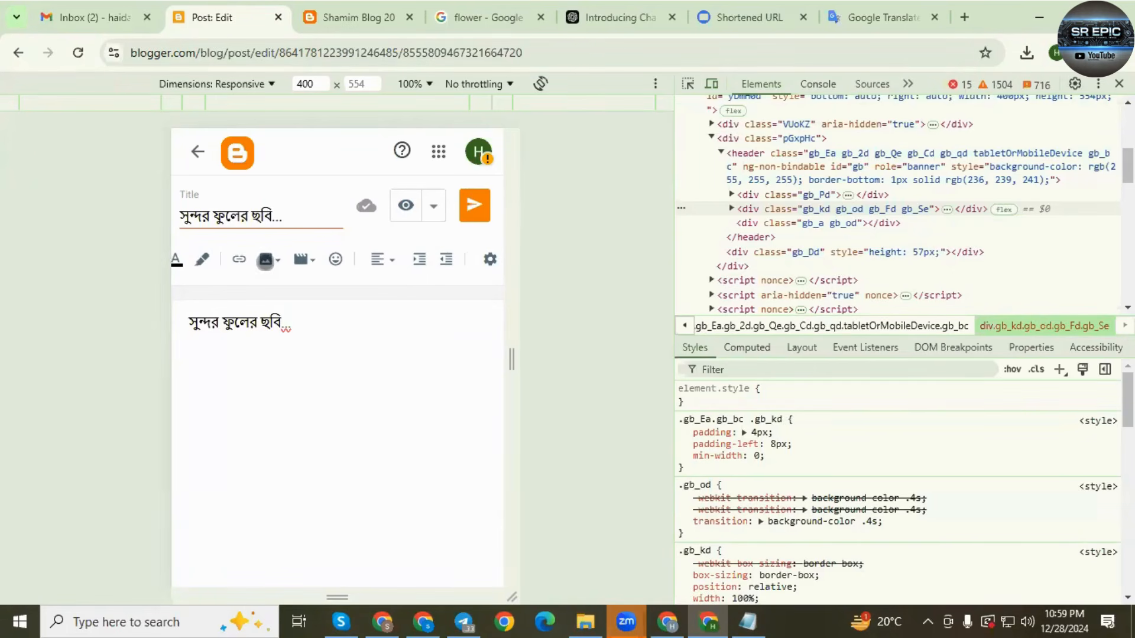
left_click(265, 260)
left_click(271, 291)
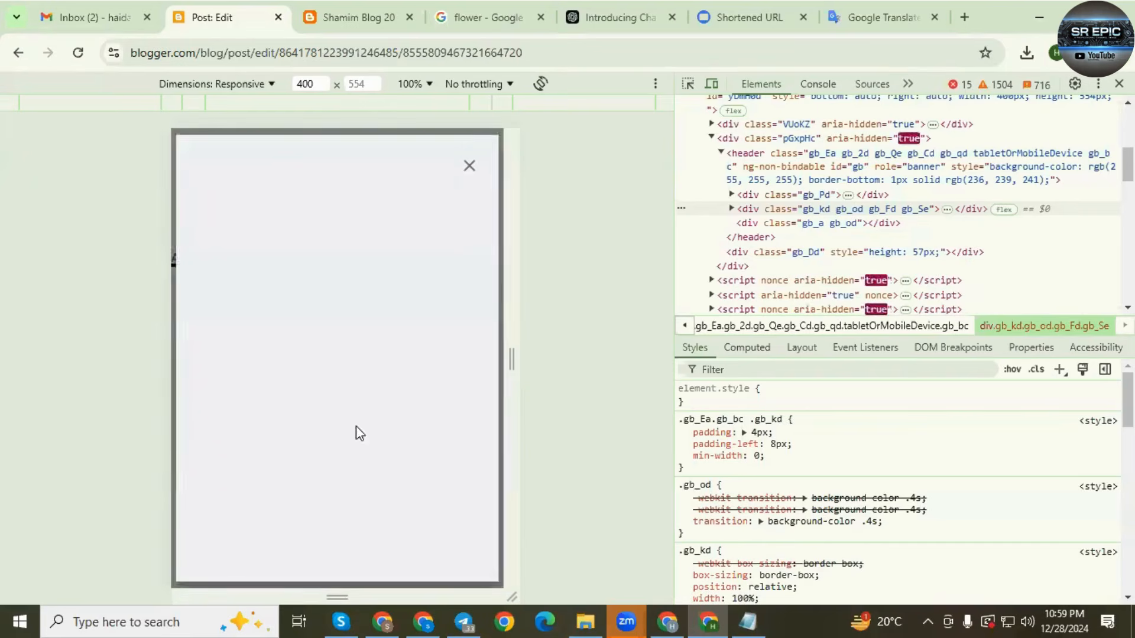
left_click(327, 446)
double_click(473, 191)
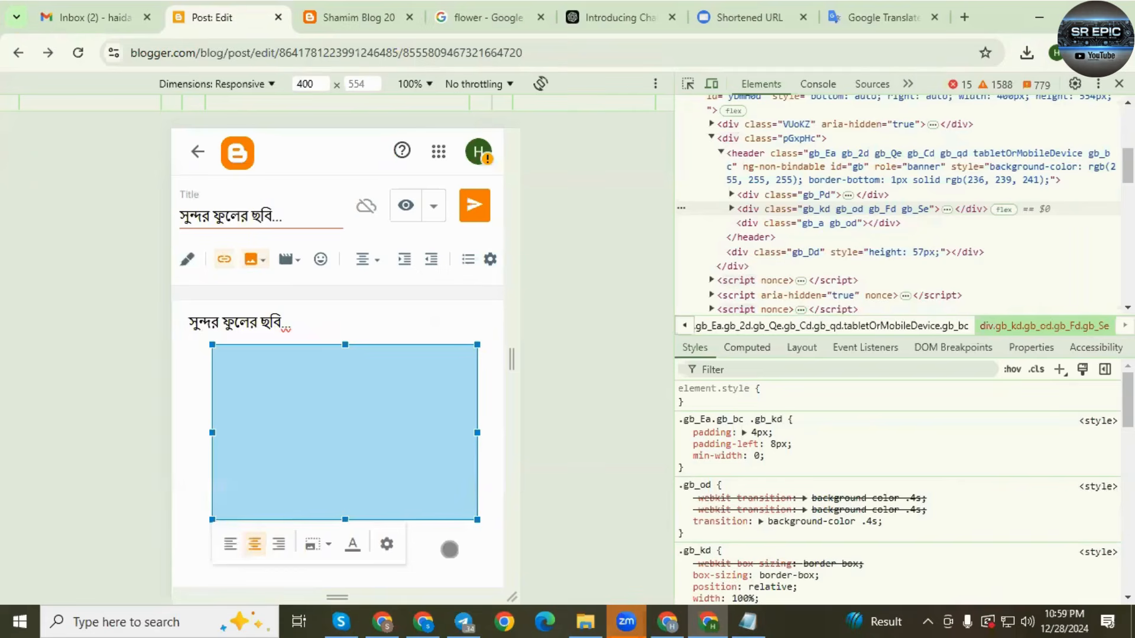
left_click(449, 550)
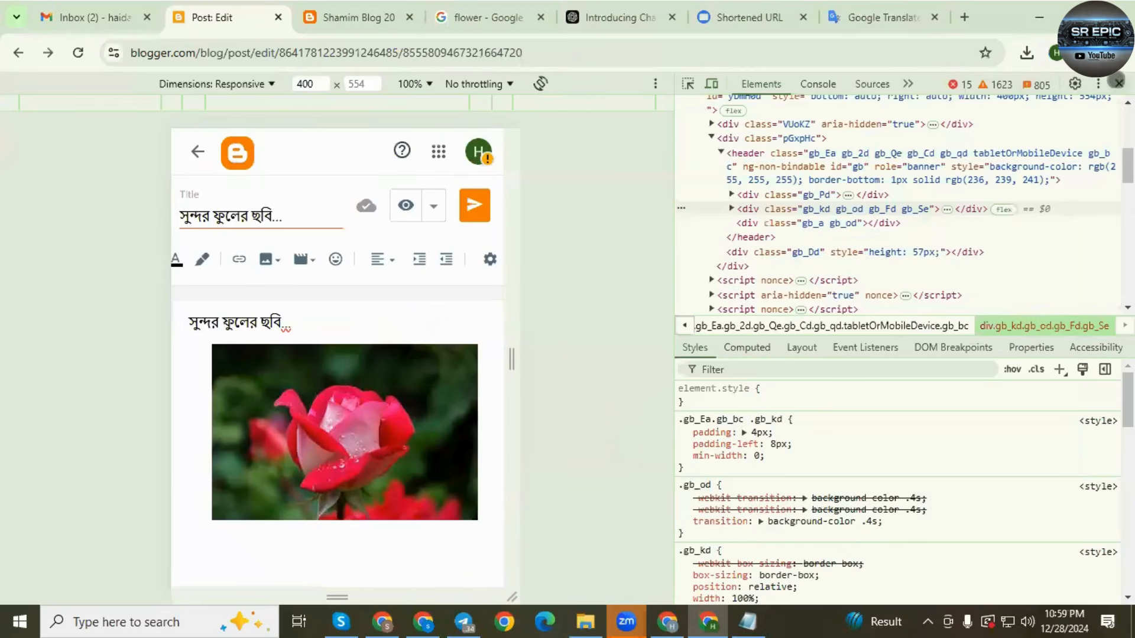
Select the Bengali text line in the post body.
left_click(1119, 83)
left_click_drag(292, 284, 177, 273)
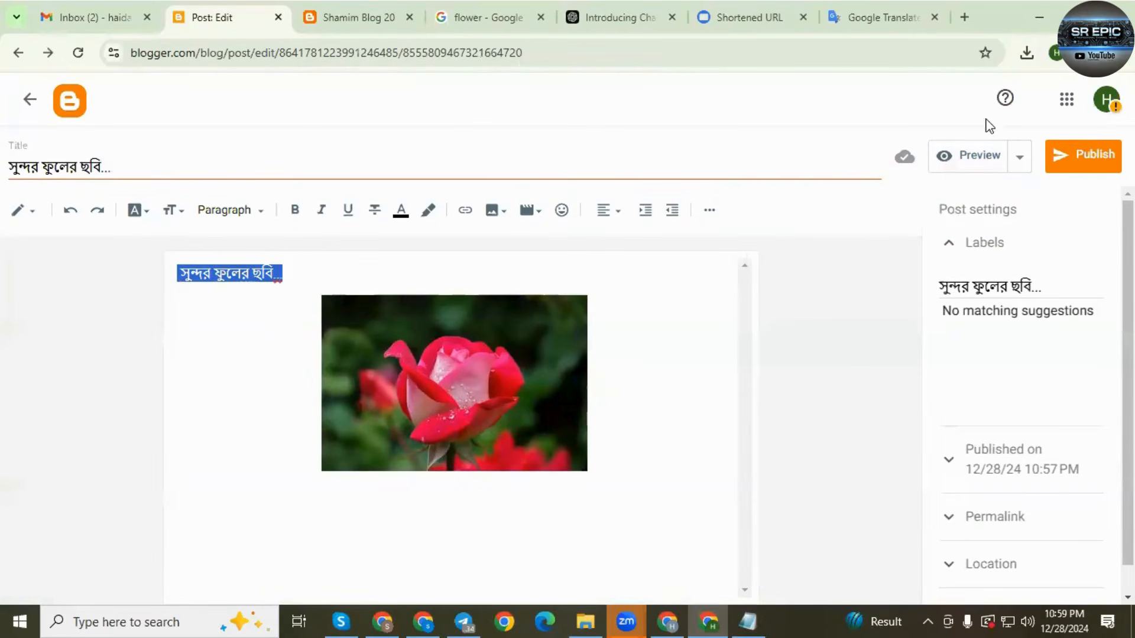
right_click(703, 117)
left_click(803, 469)
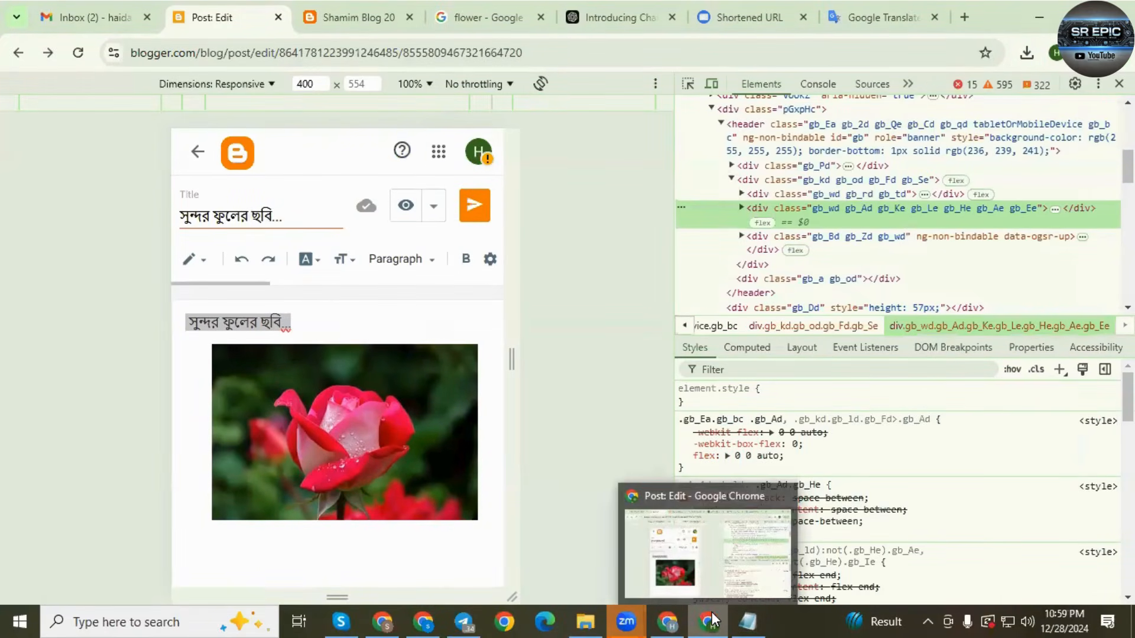
Copy the DirectLink_7 link from the Adsterra Direct Links page and return to the post editor.
left_click(682, 612)
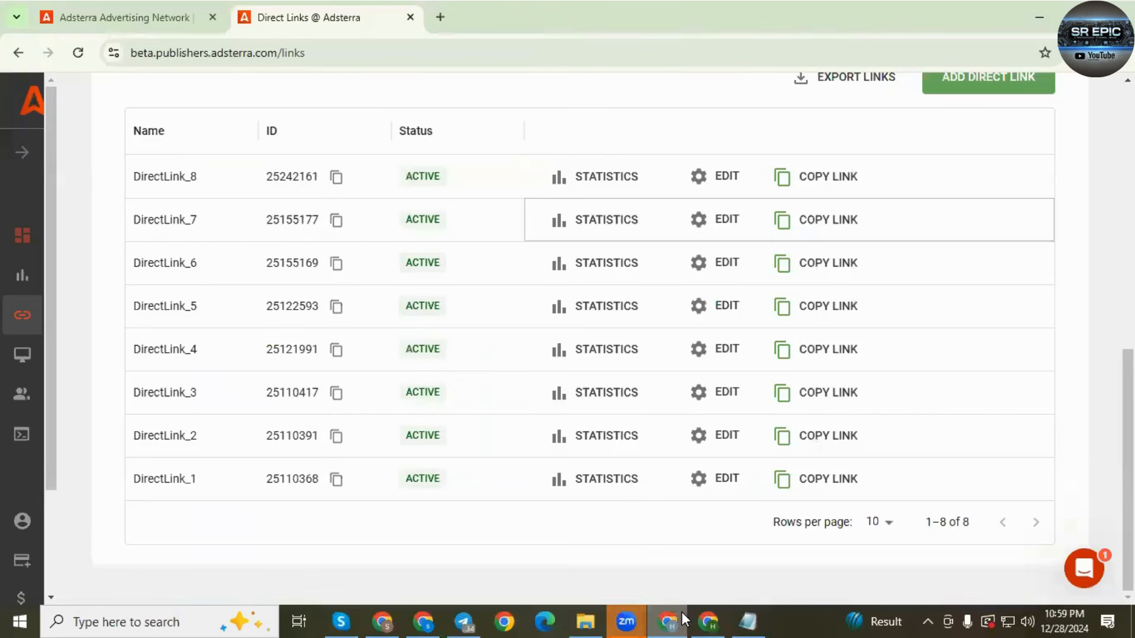
left_click(790, 224)
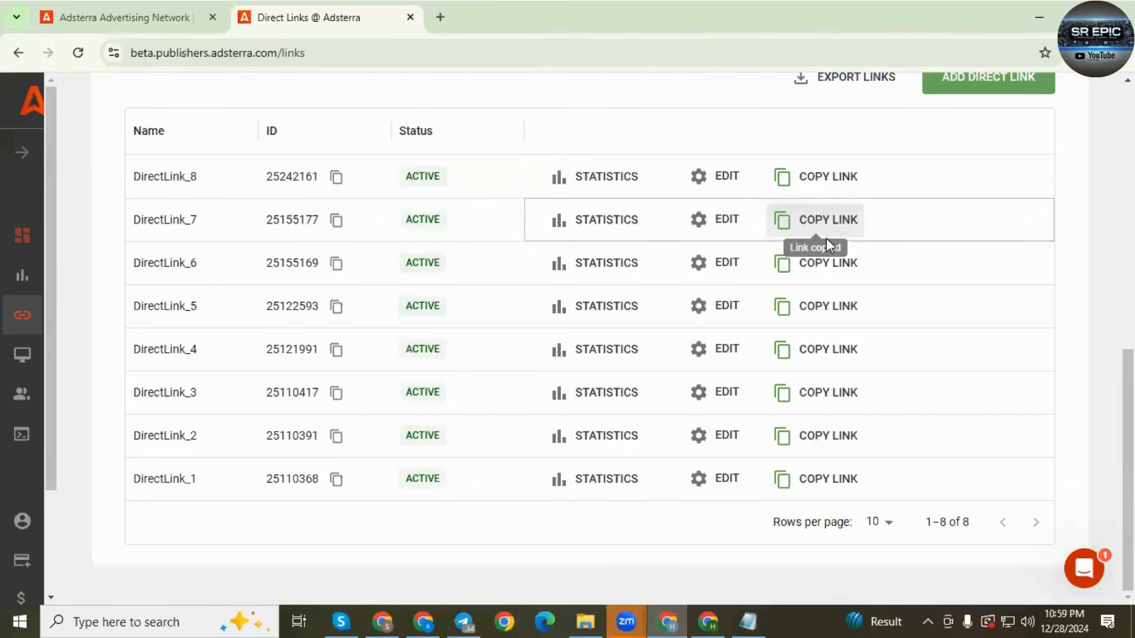
left_click(1032, 3)
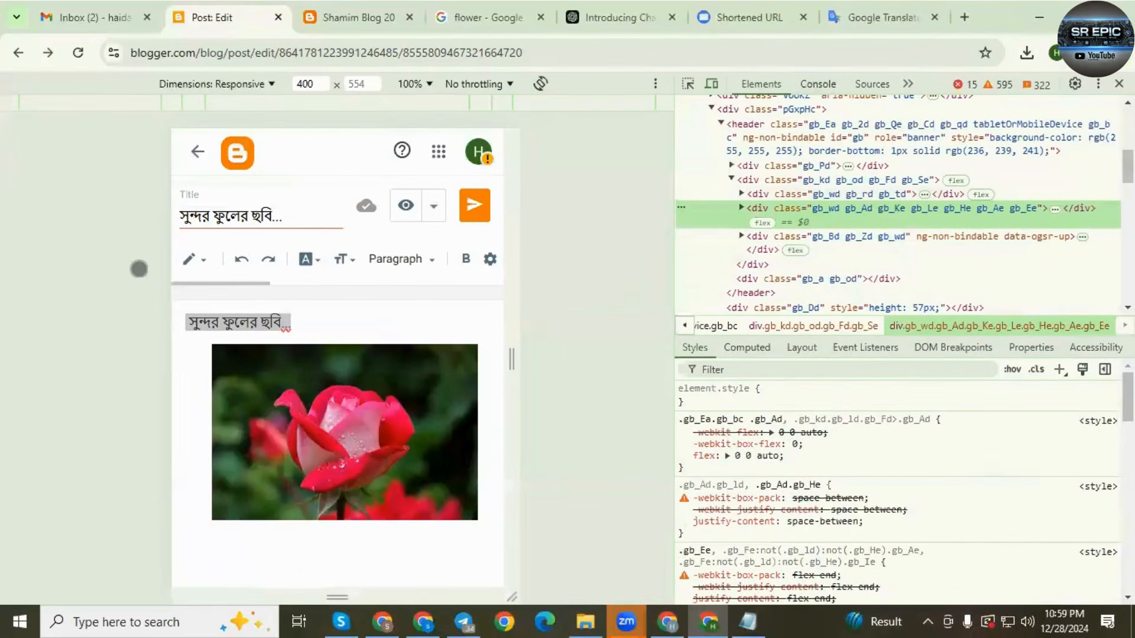
Link the selected text to the Adsterra link, opening in a new window with rel=nofollow.
scroll(333, 265, "right", 3)
left_click(320, 263)
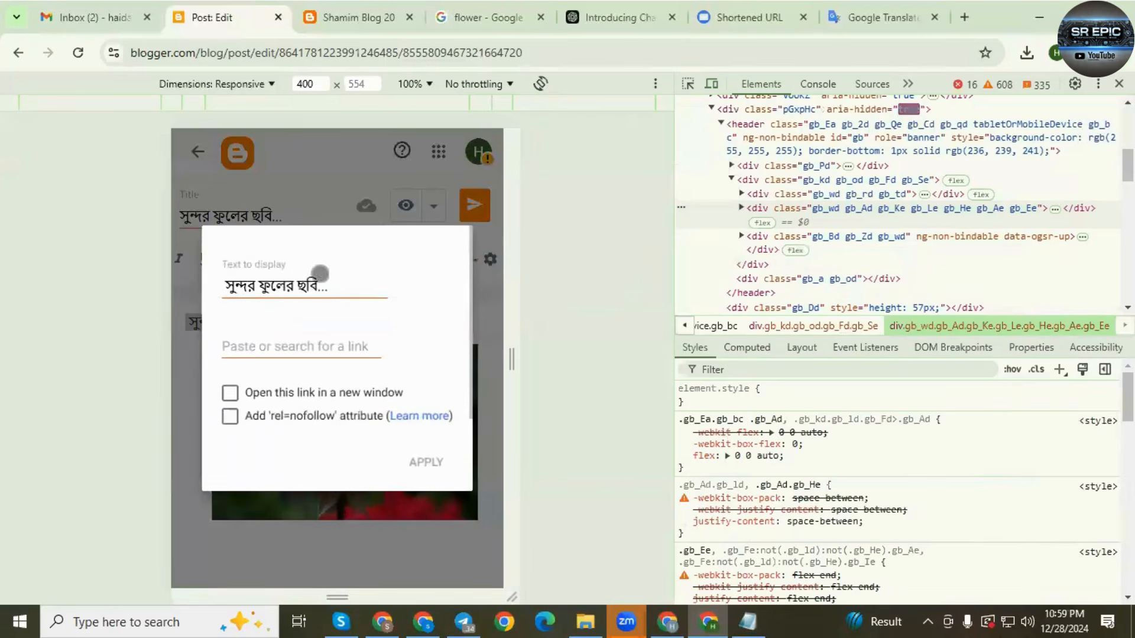
left_click(305, 354)
key("ctrl+v")
left_click(230, 416)
left_click(230, 393)
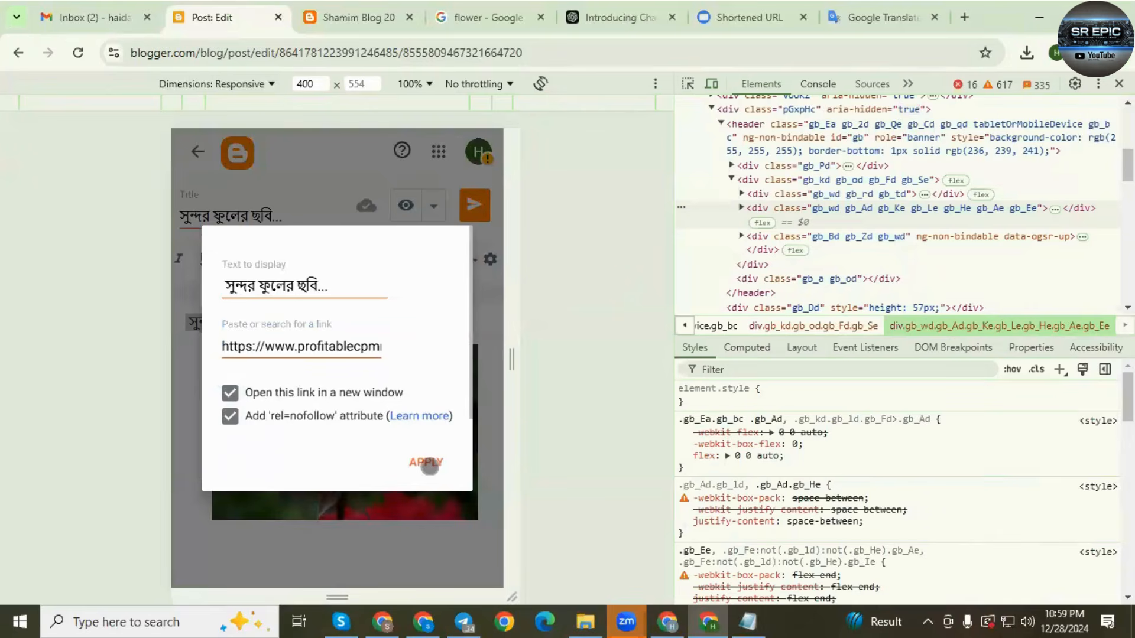
left_click(426, 465)
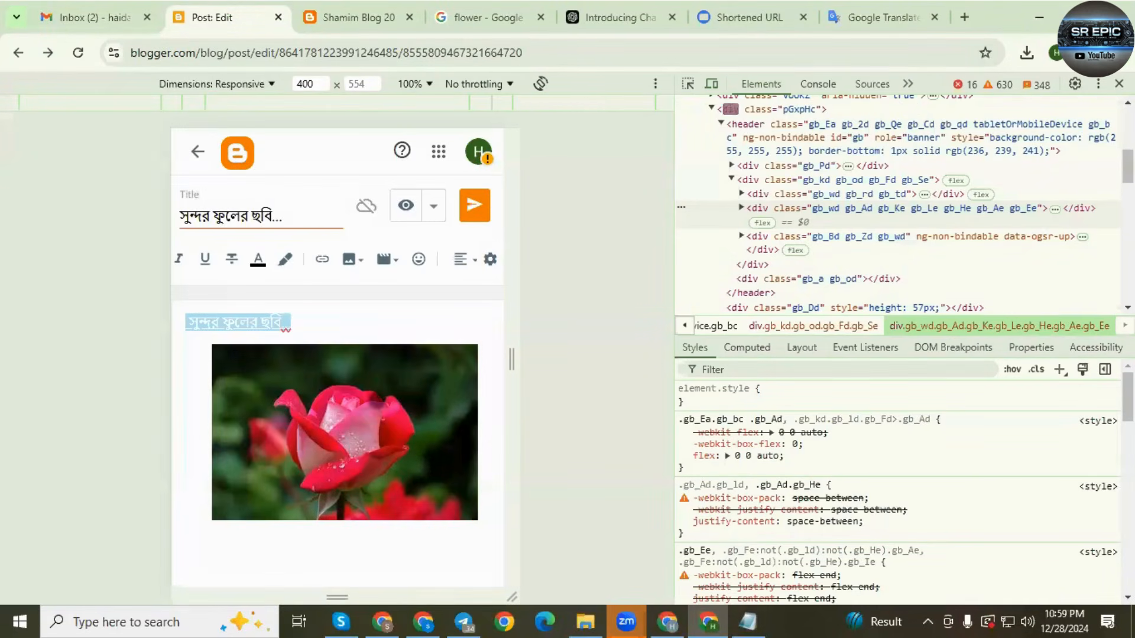
Replace the flower image's link with the Adsterra link, opening in a new window with rel=nofollow.
left_click(356, 401)
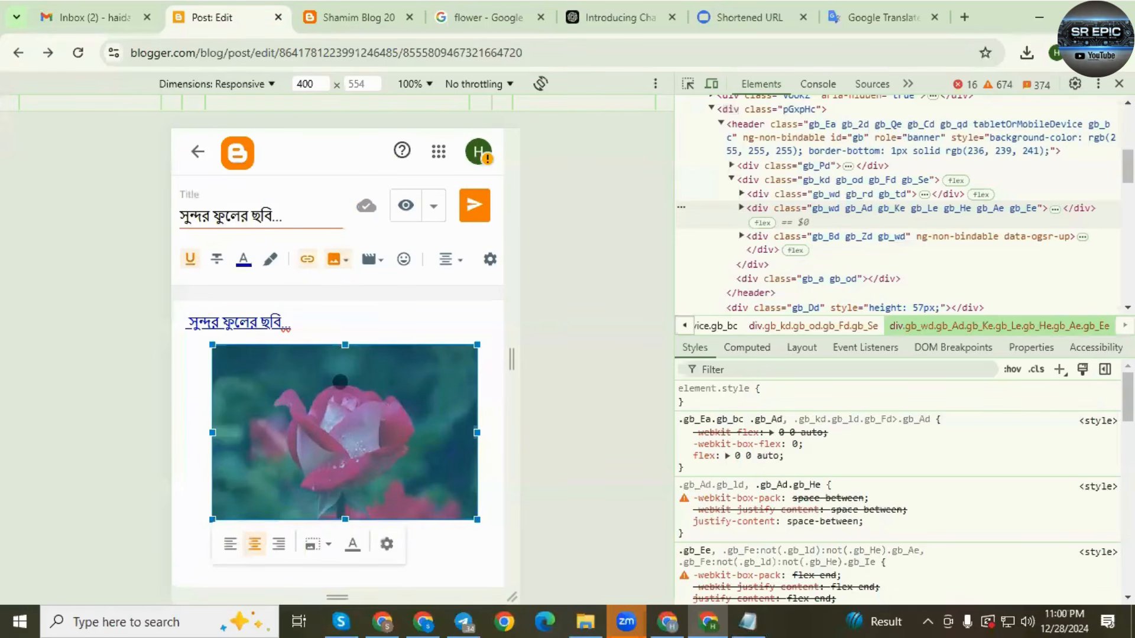
left_click(313, 260)
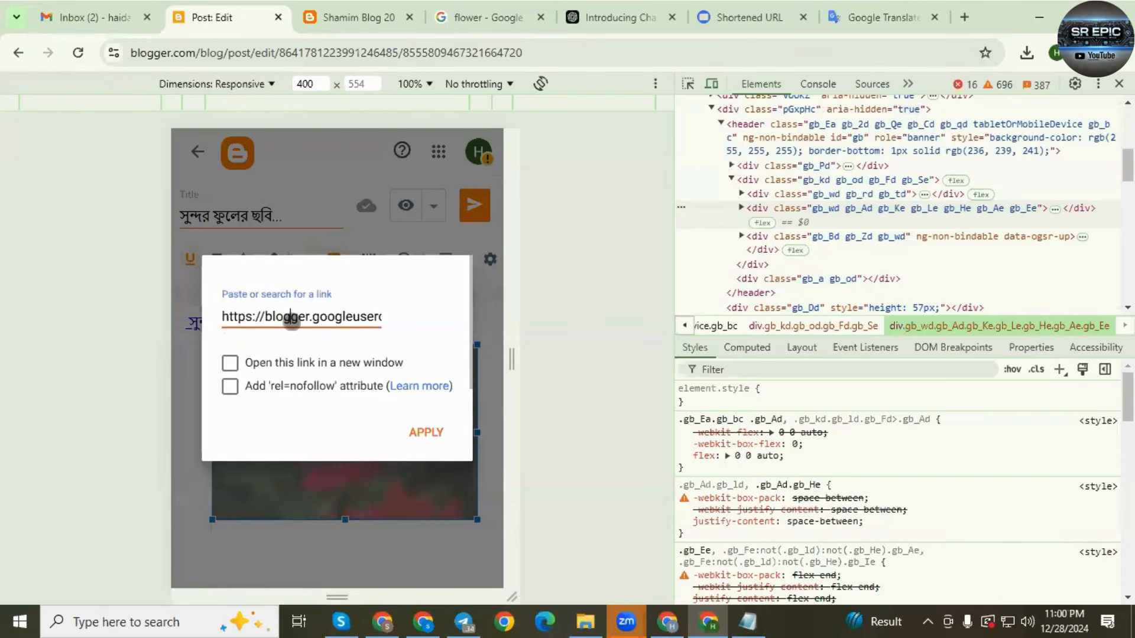
key("ctrl+a")
key("BackSpace")
key("ctrl+v")
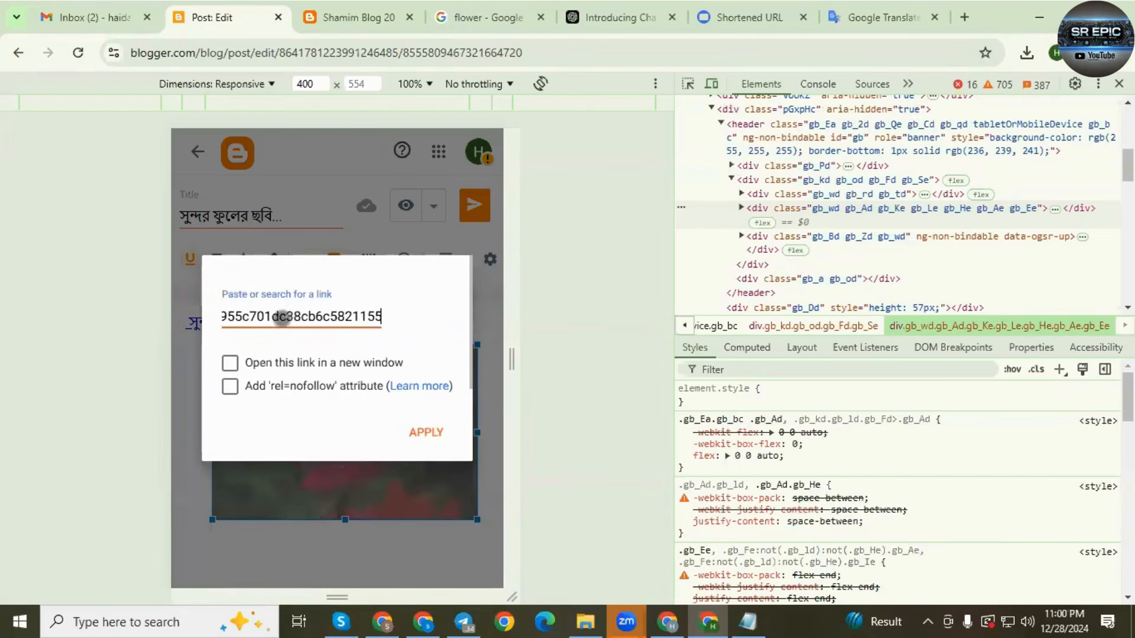
left_click(229, 363)
left_click(232, 388)
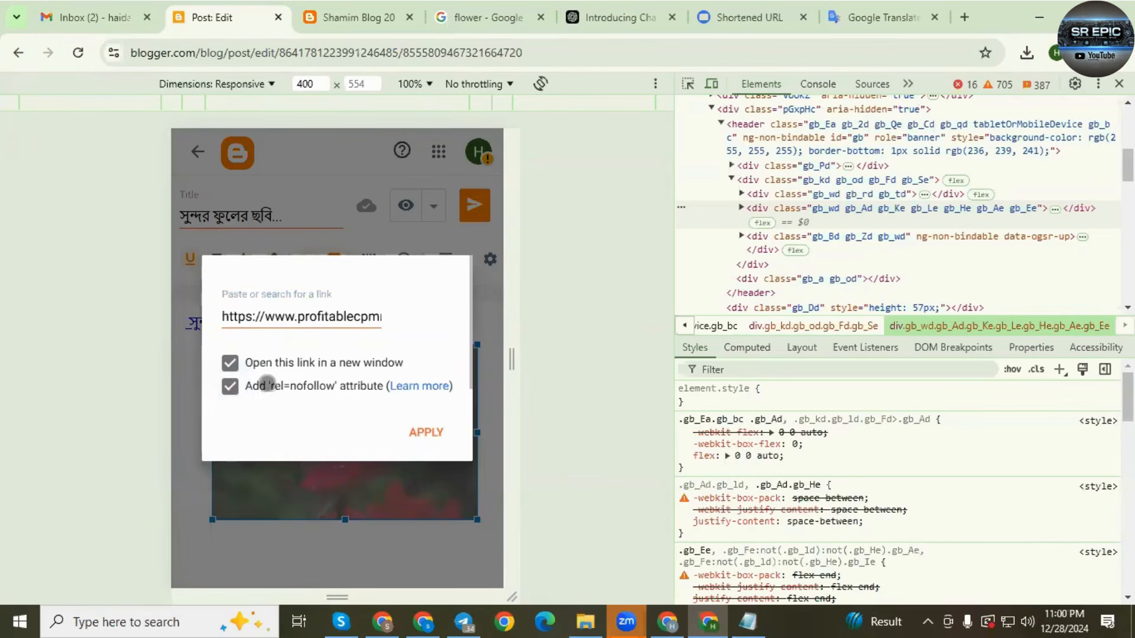
left_click(427, 432)
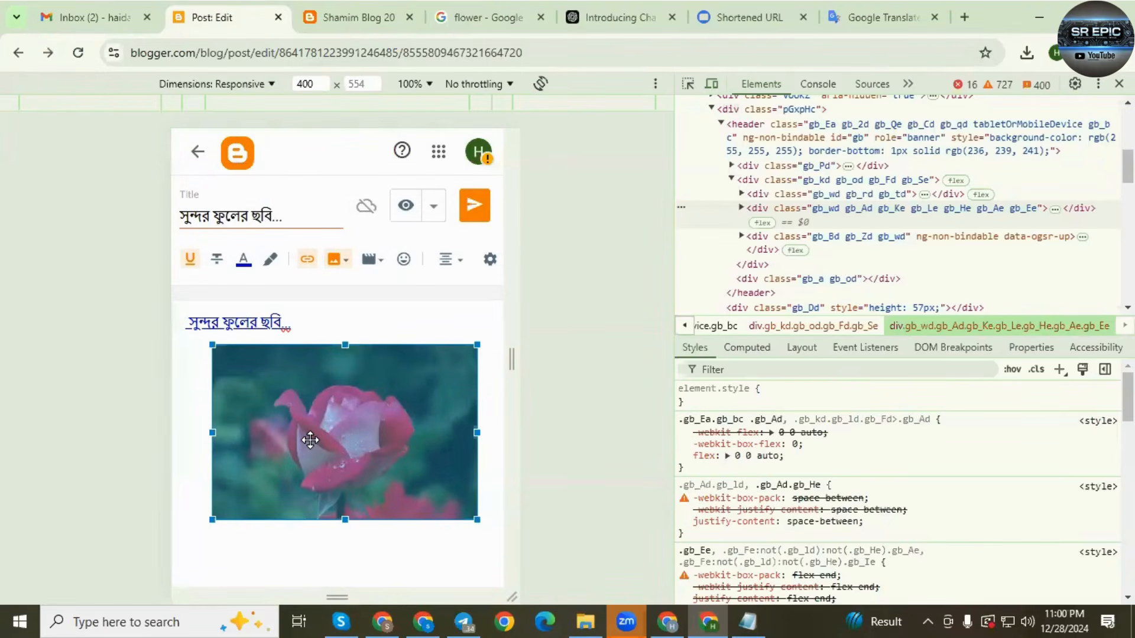
left_click(299, 552)
left_click(296, 324)
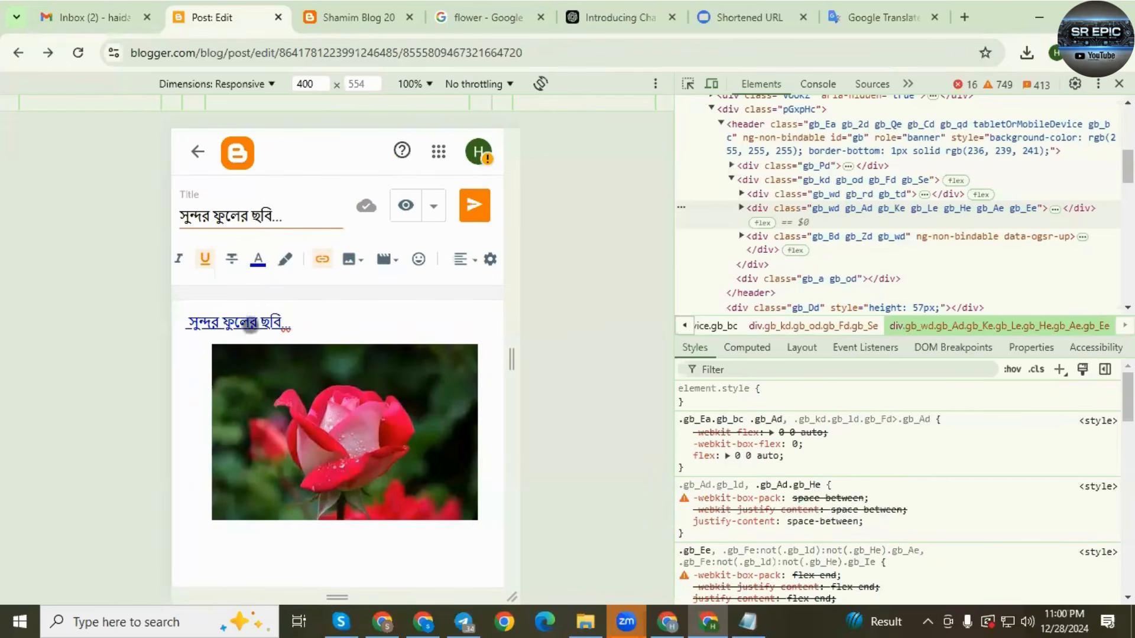
left_click(311, 225)
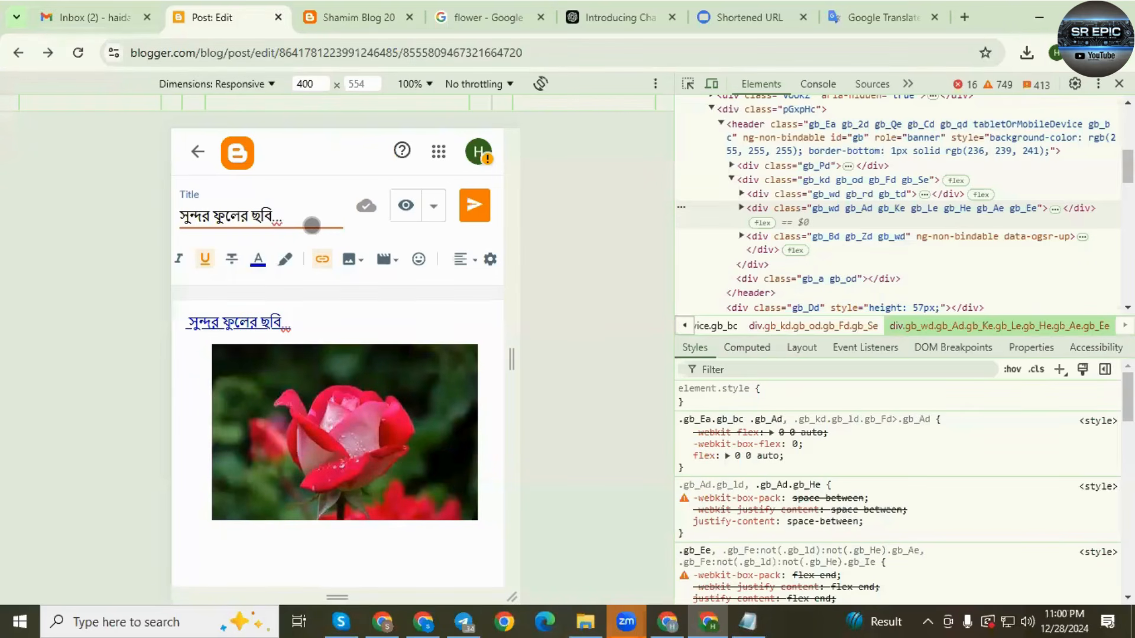
key("ctrl+a")
key("ctrl+c")
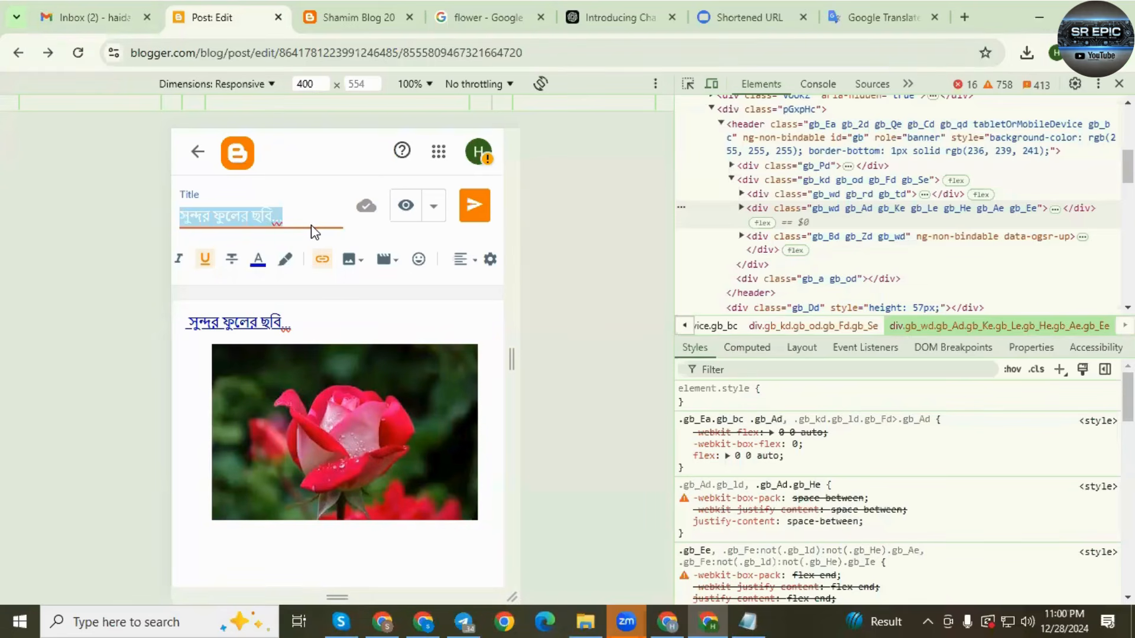
left_click(311, 215)
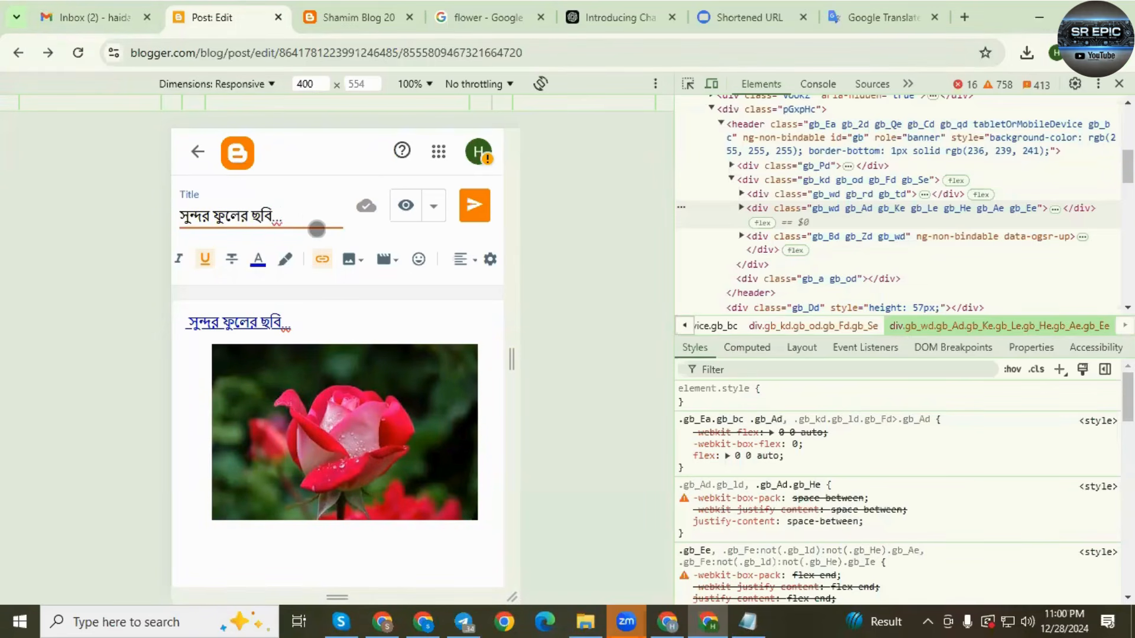
Switch to ChatGPT and ask for a story using the Bengali title followed by 'story'.
left_click(434, 611)
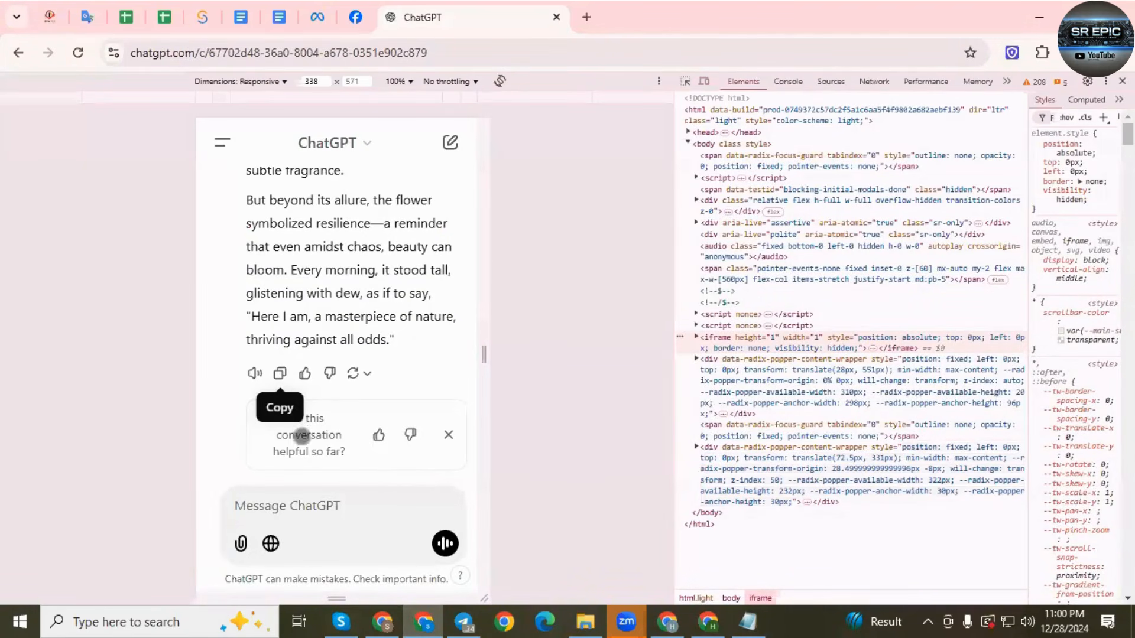
left_click(342, 509)
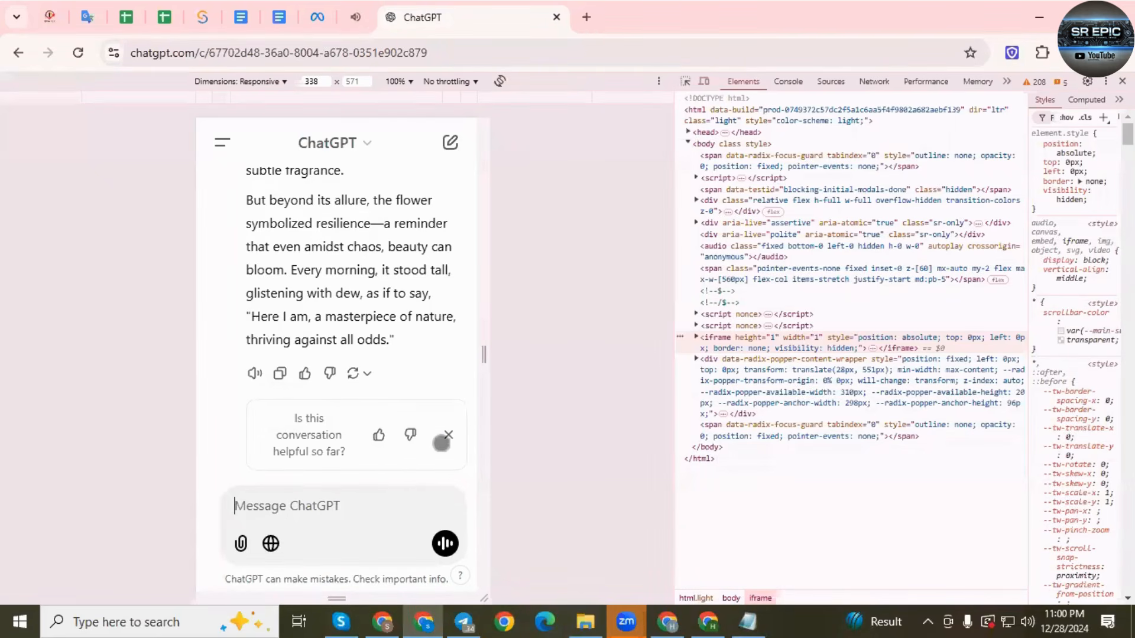
left_click(447, 435)
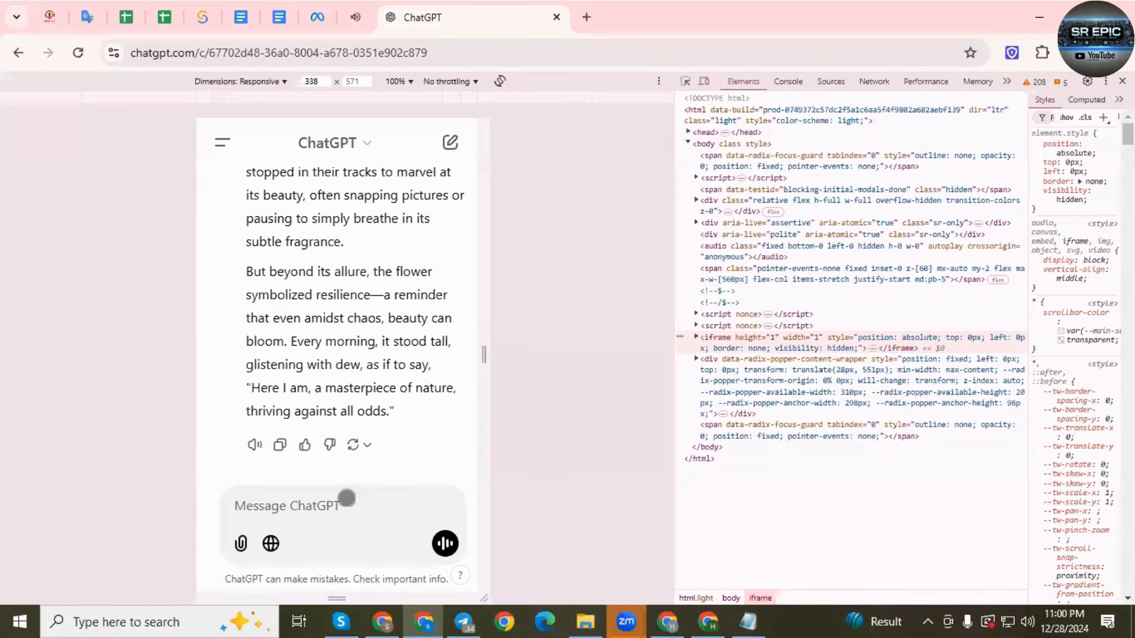
key("ctrl+v")
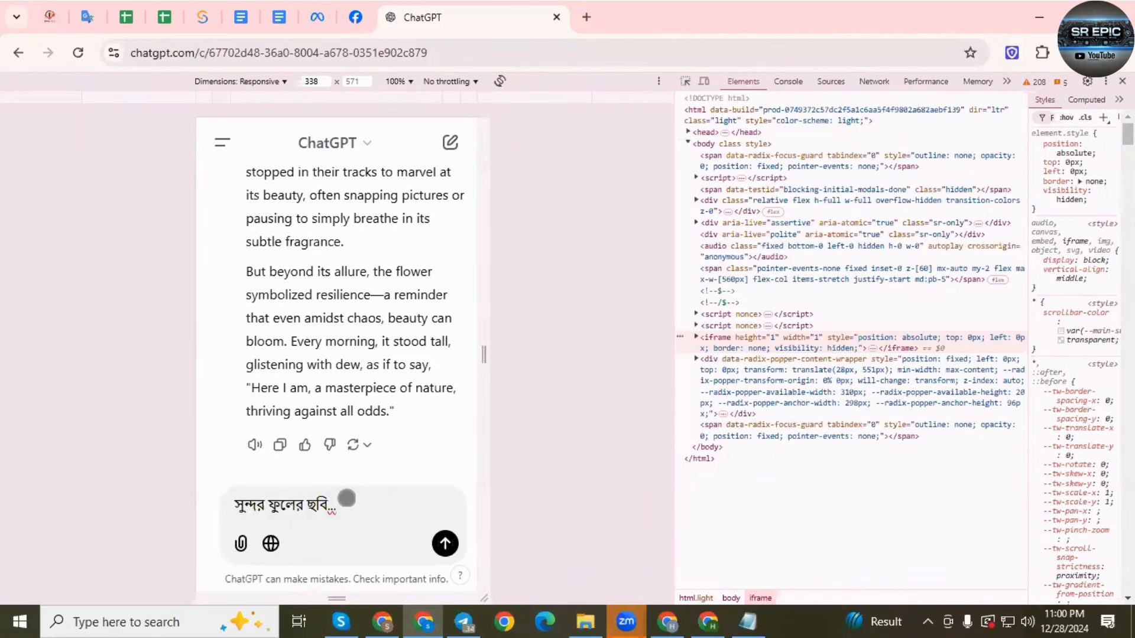
type("story")
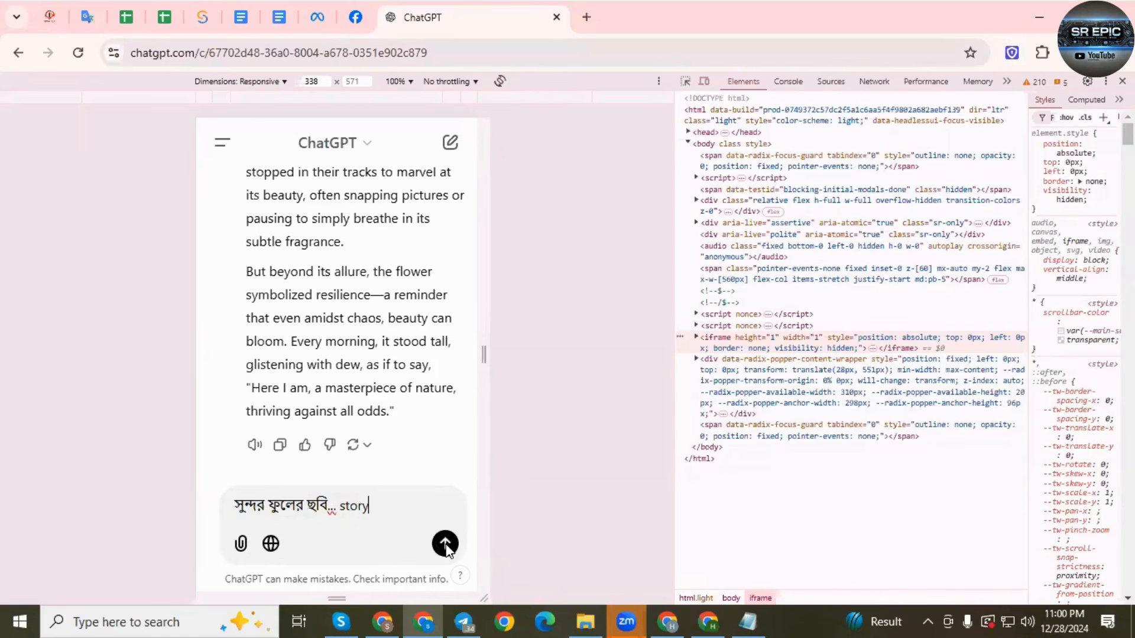
left_click(445, 543)
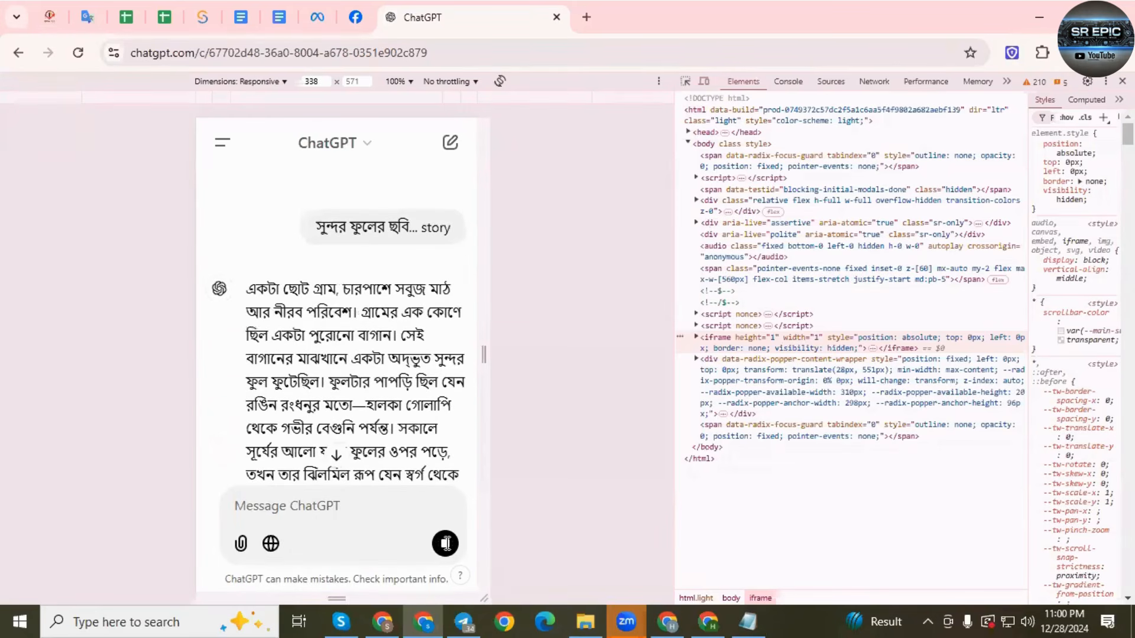
scroll(381, 322, "down", 3)
scroll(381, 328, "down", 5)
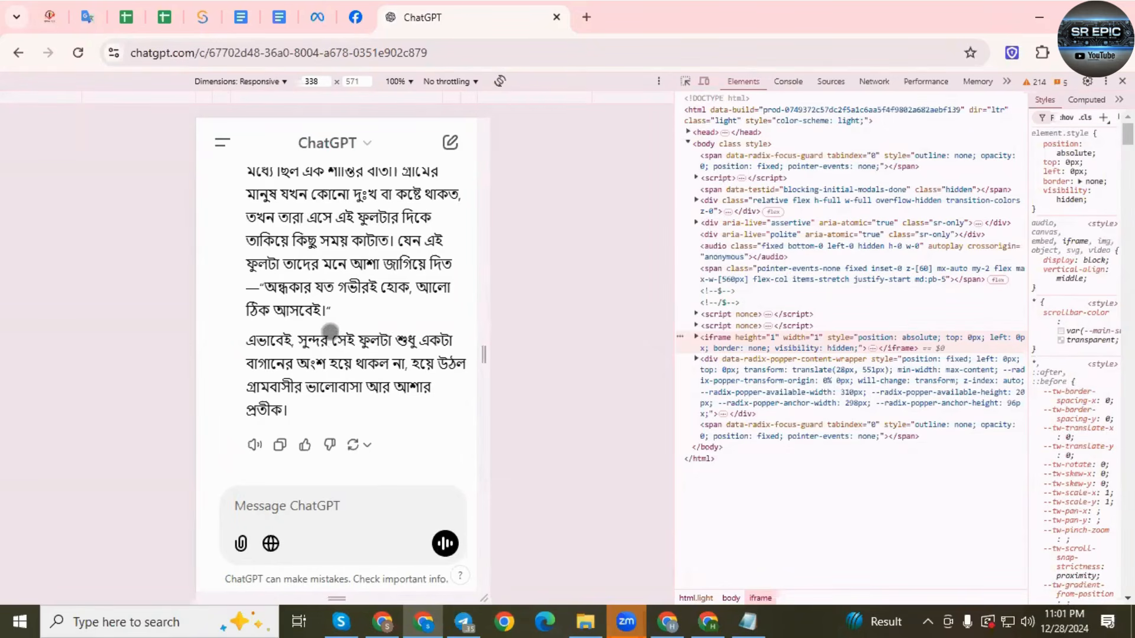
Copy ChatGPT's story and paste it into the post below the flower image.
left_click(279, 445)
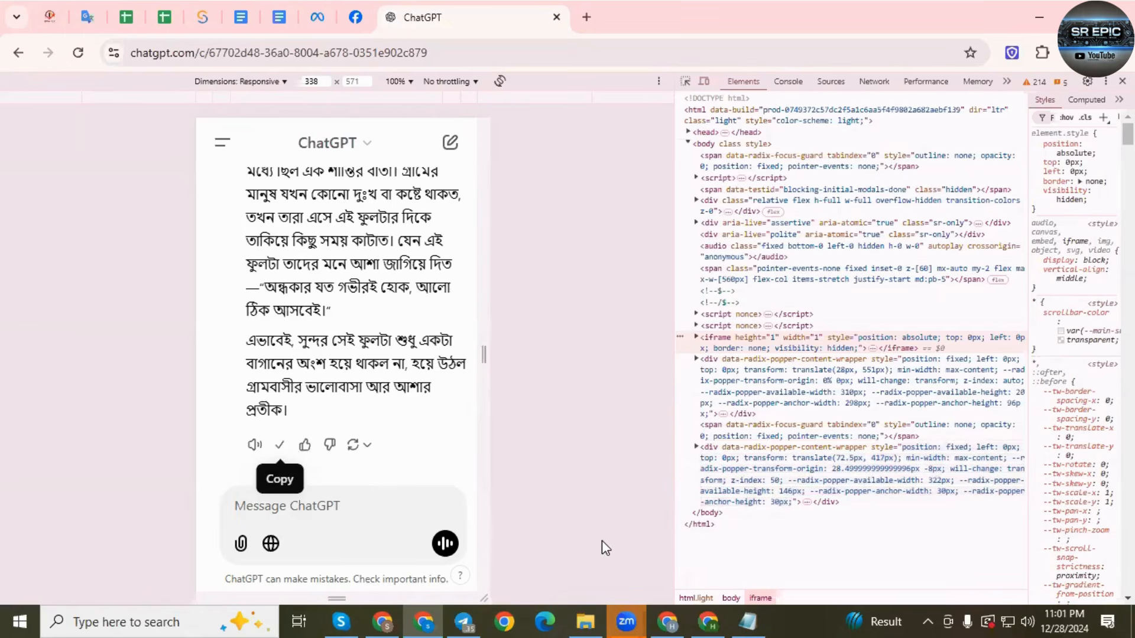
left_click(678, 619)
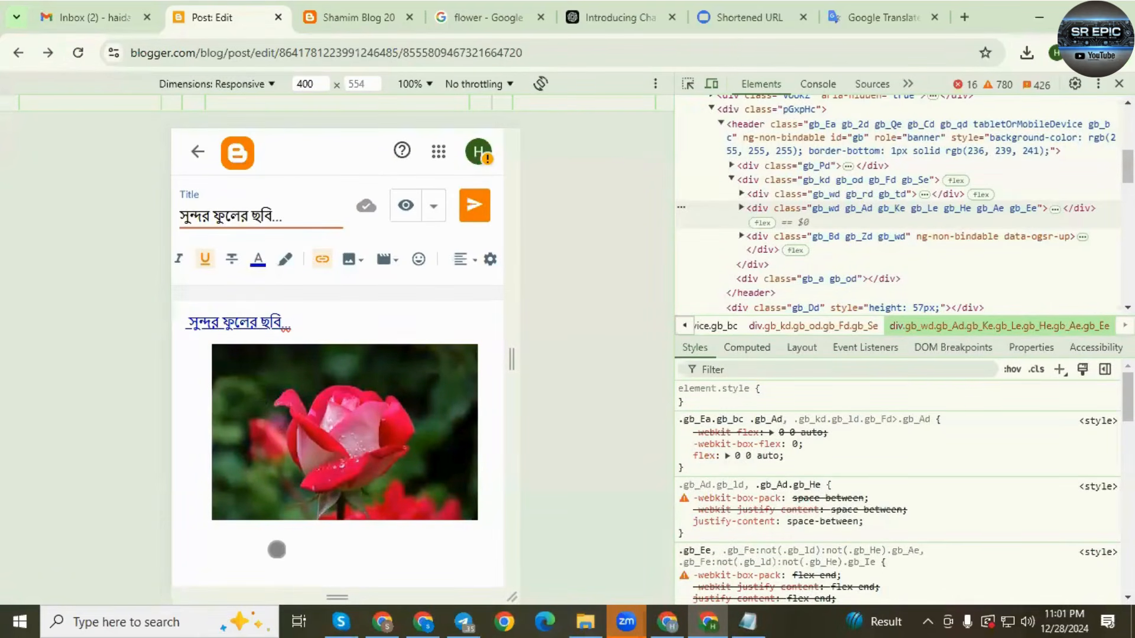
left_click(255, 543)
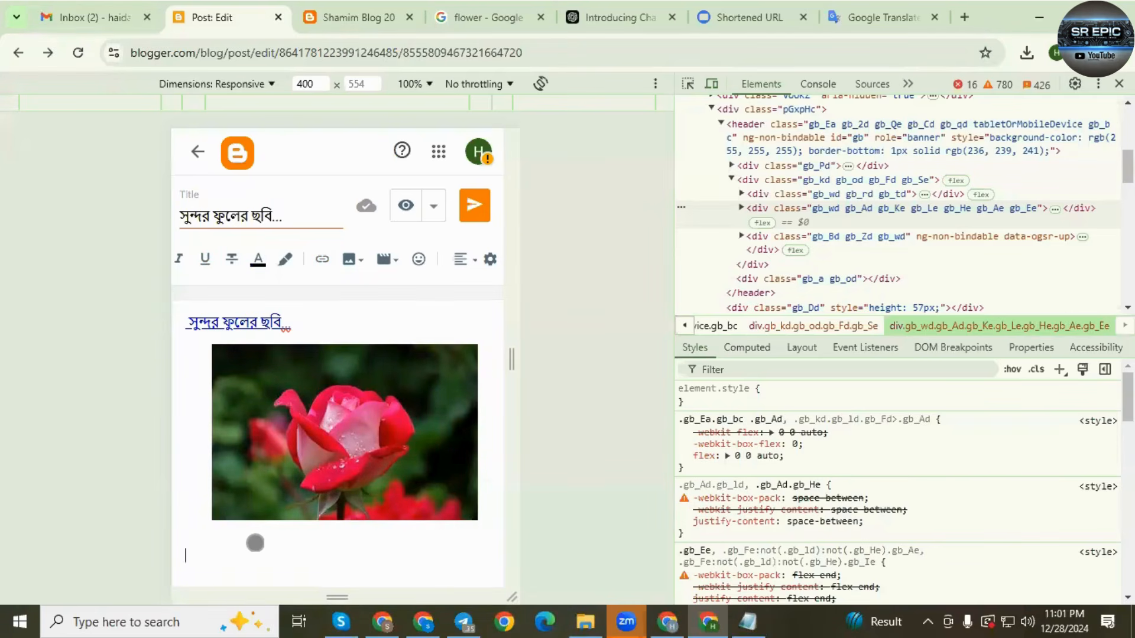
key("ctrl+v")
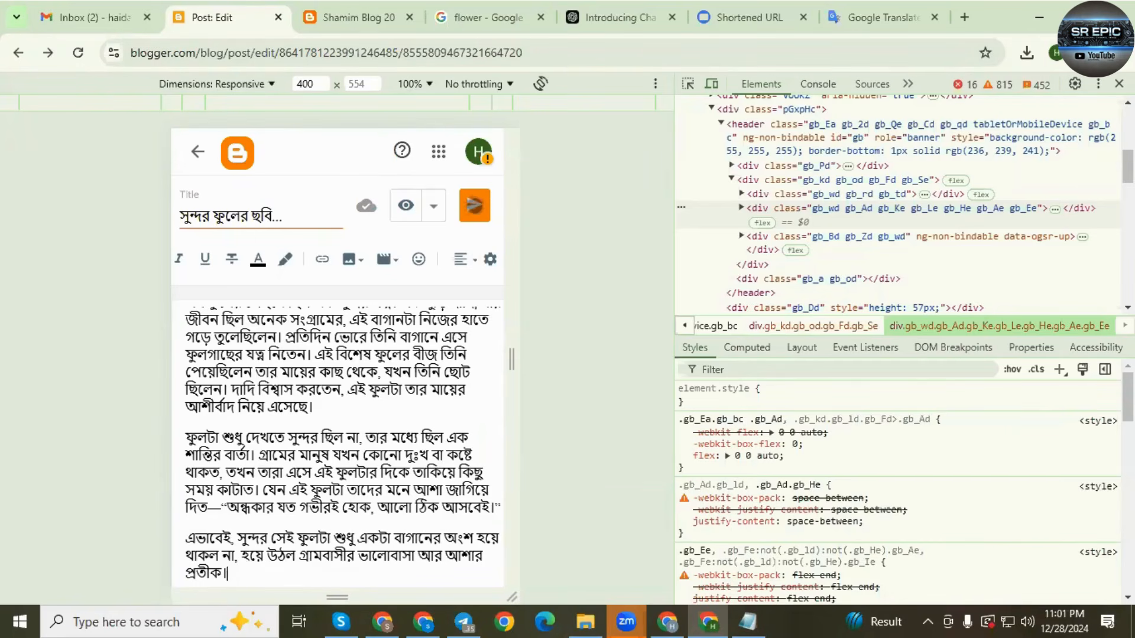
Publish the post, then copy the published post's link from the posts list.
left_click(474, 205)
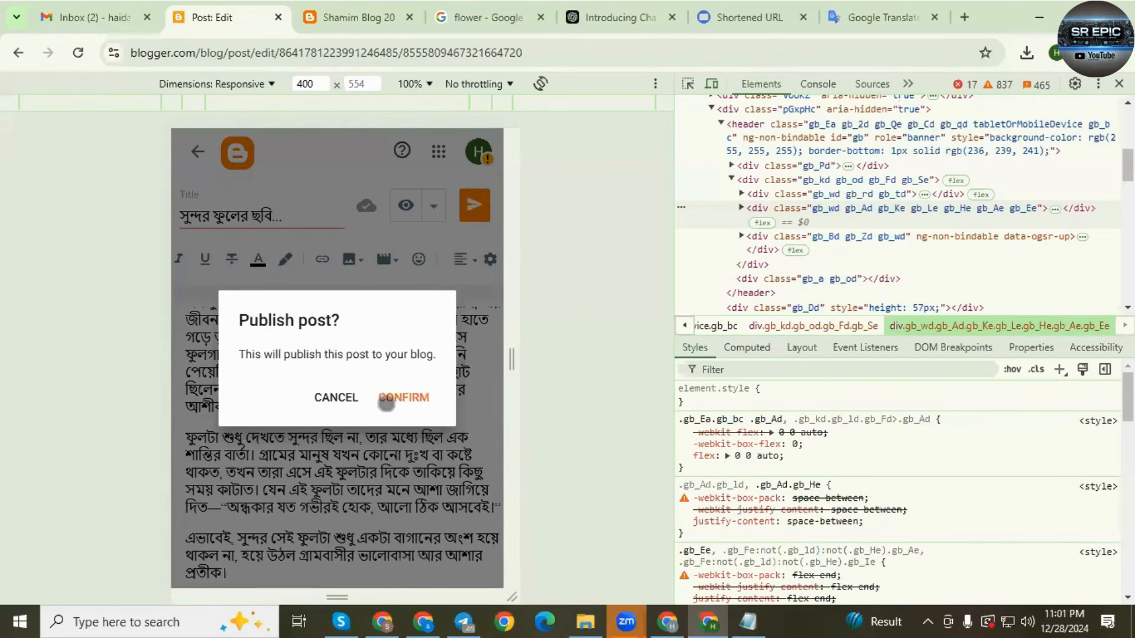
left_click(404, 395)
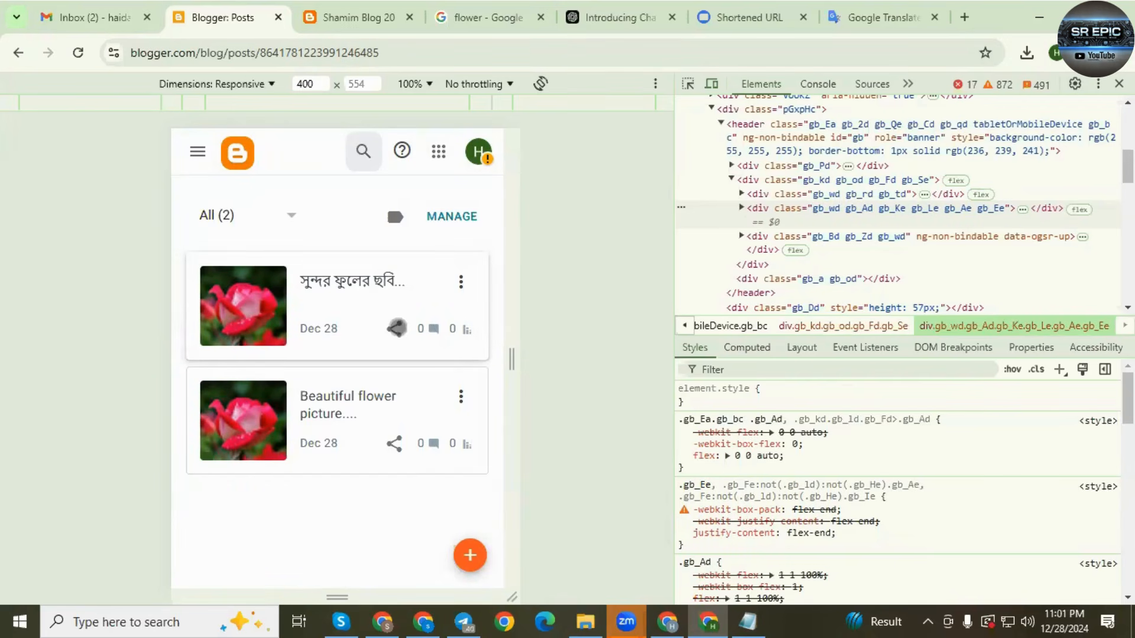
left_click(394, 330)
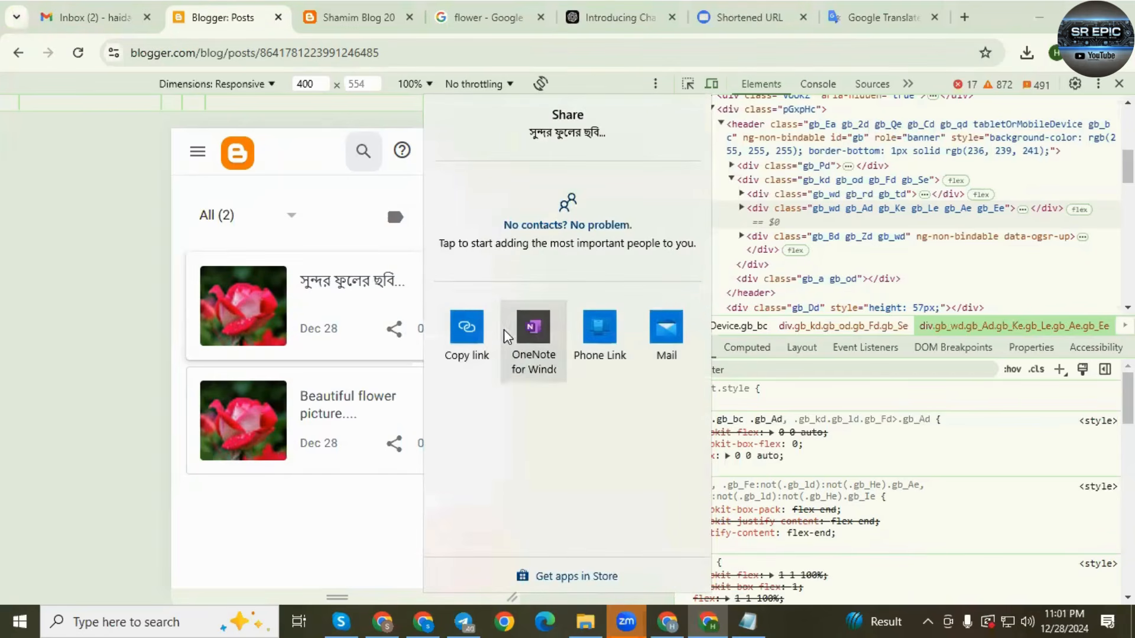
left_click(467, 327)
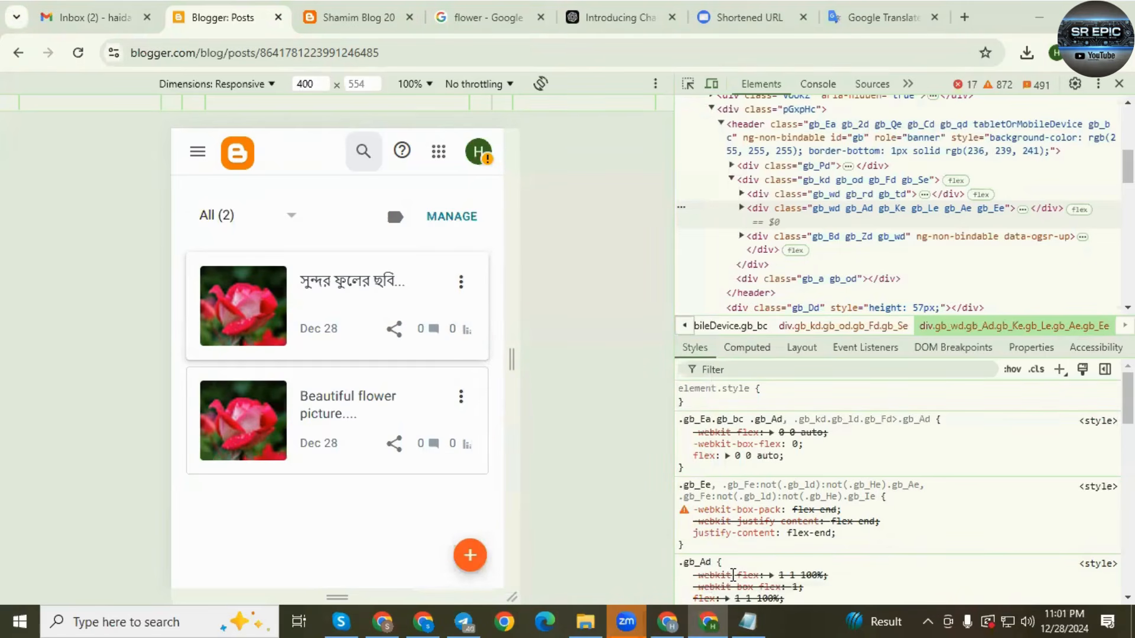
left_click(748, 622)
left_click(157, 283)
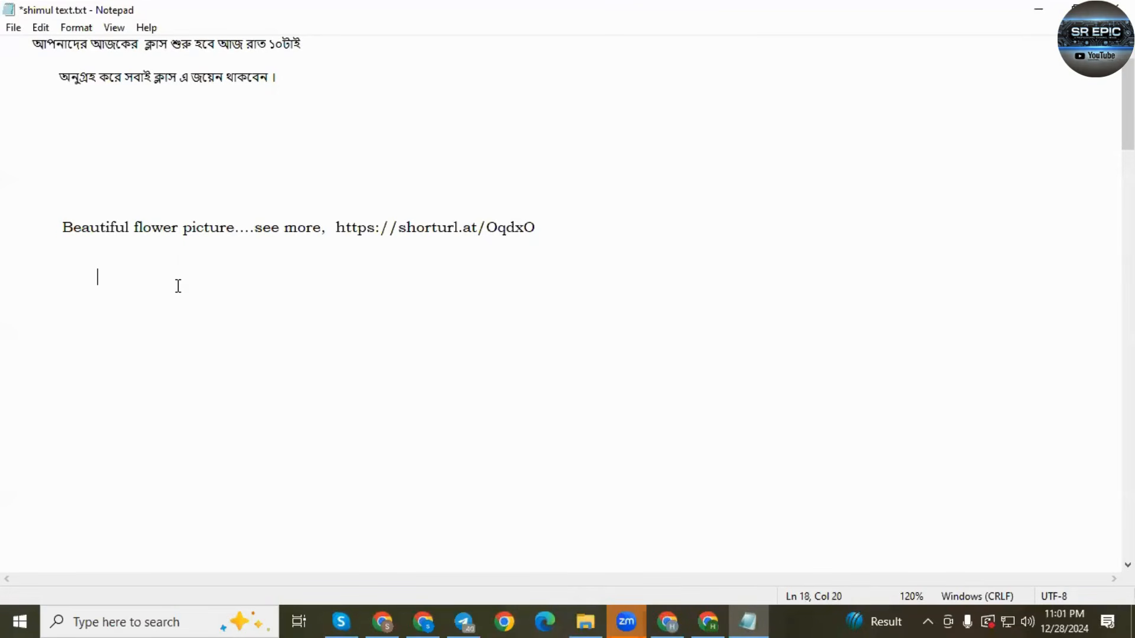
key("ctrl+v")
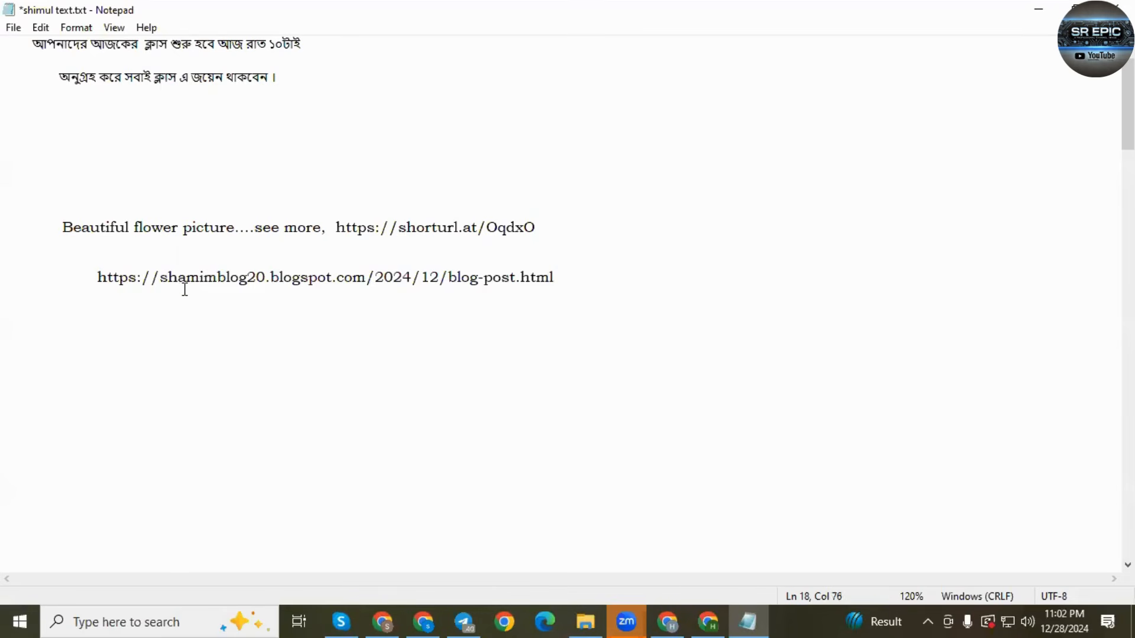
key("ctrl+z")
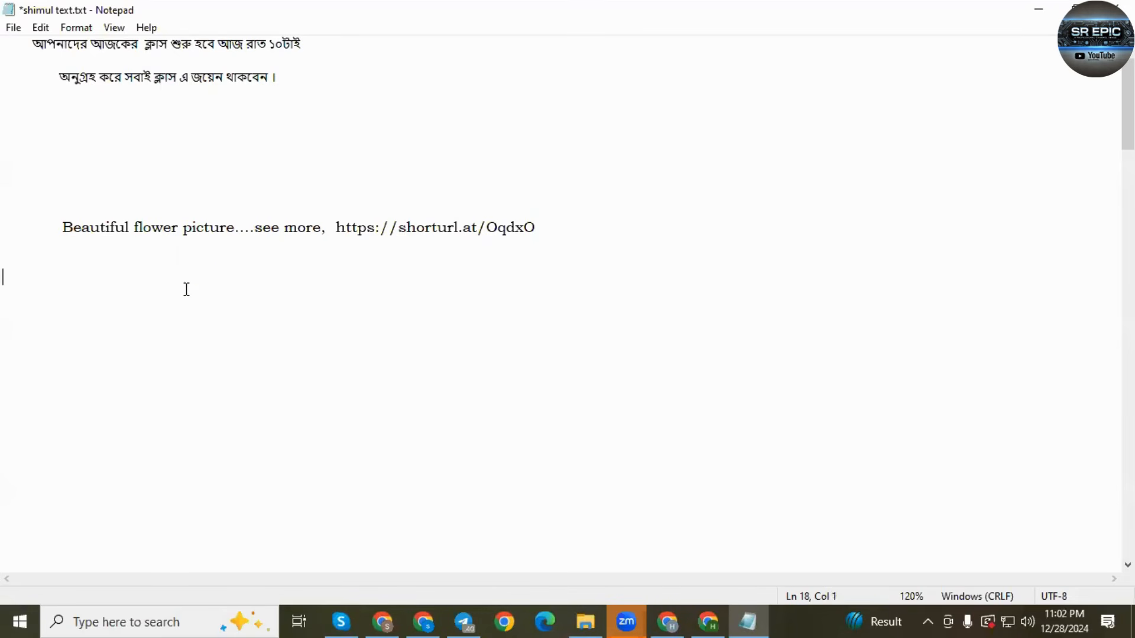
Shorten the new post's URL with the URL shortener and copy the short link.
left_click(721, 617)
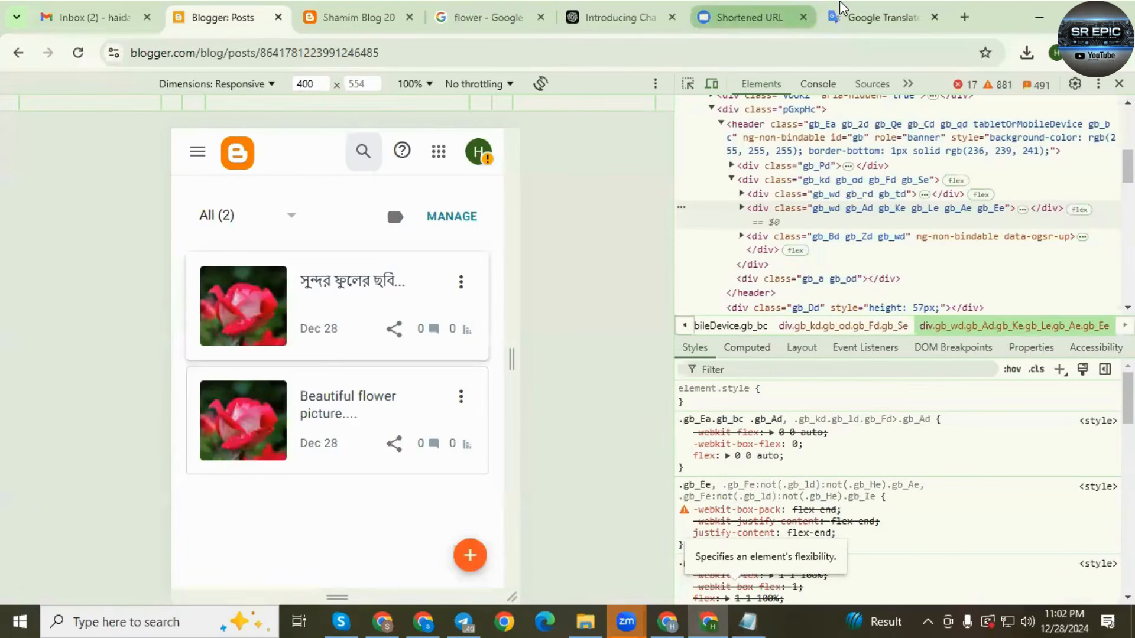
left_click(783, 7)
left_click(19, 47)
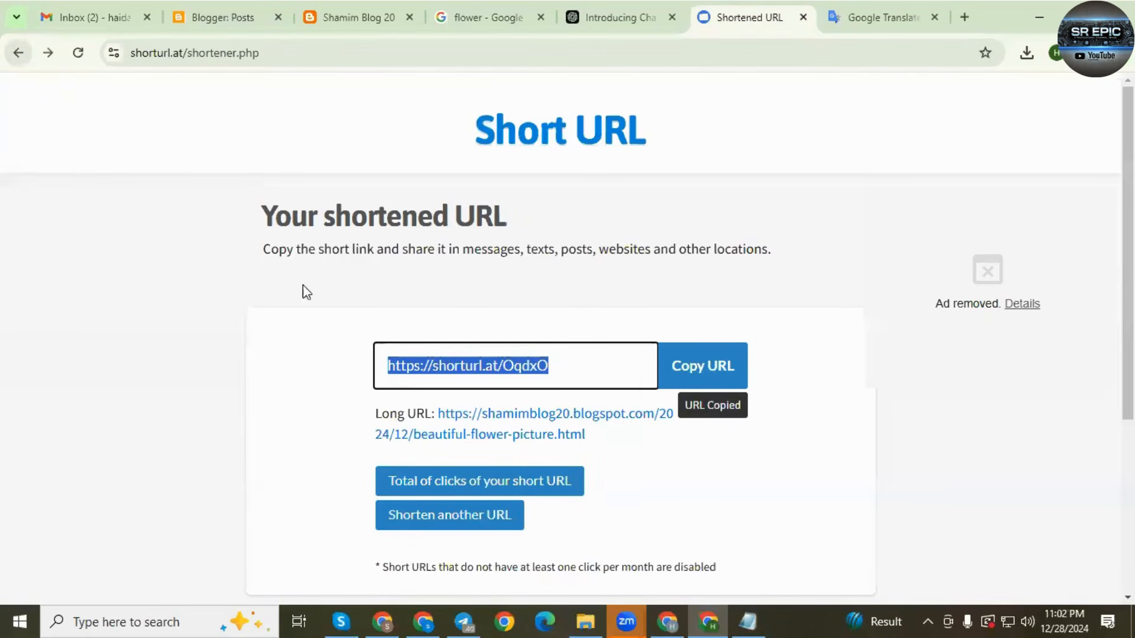
left_click(20, 60)
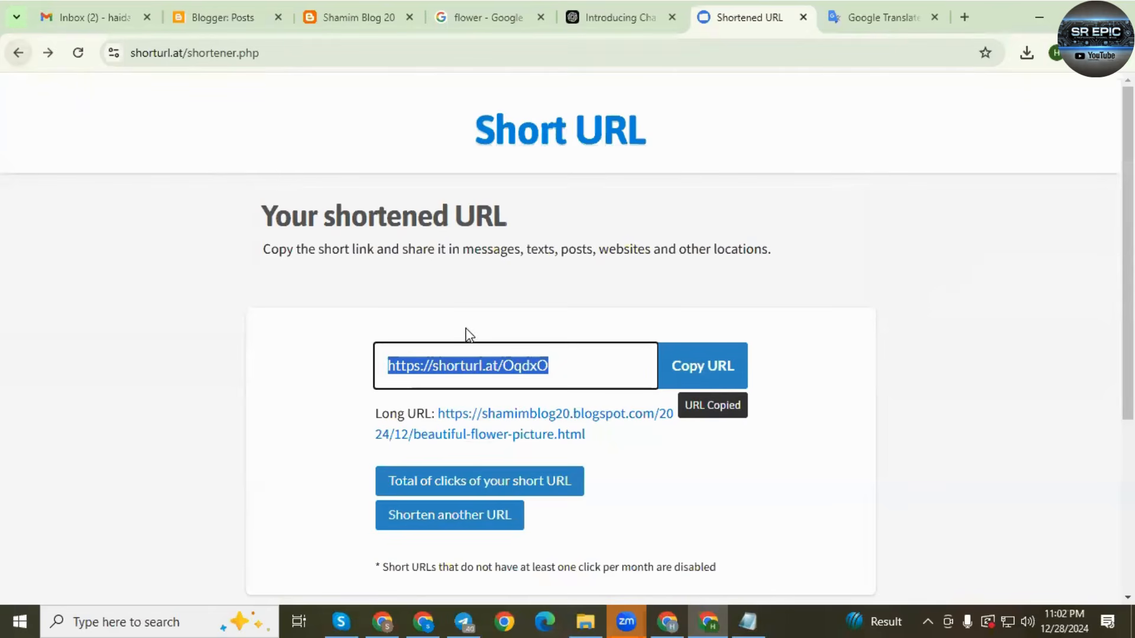
left_click(18, 53)
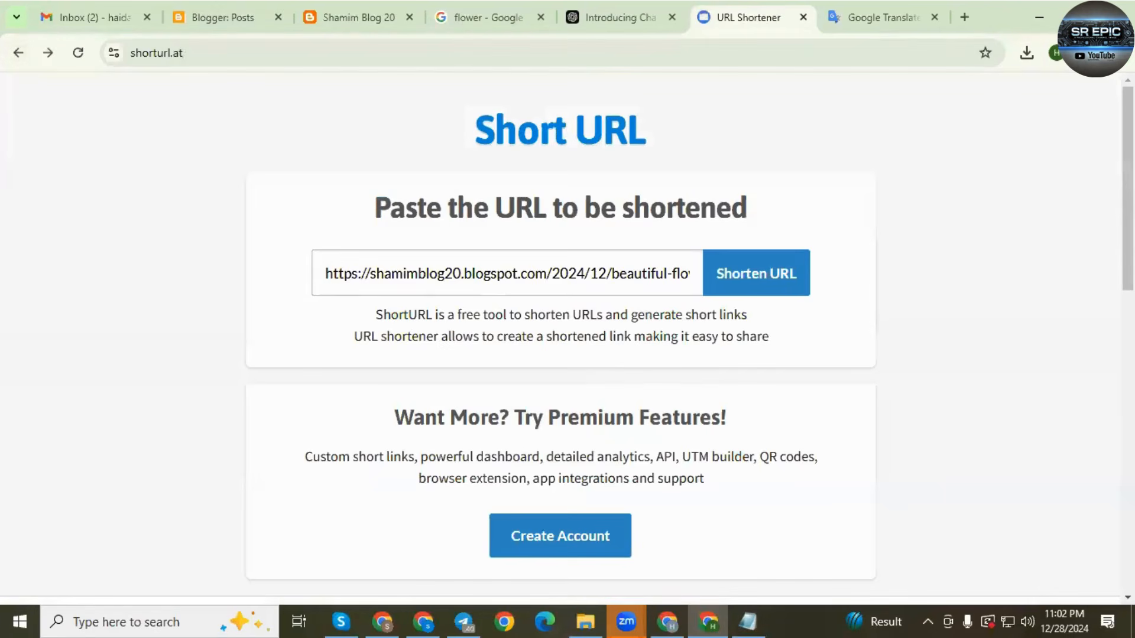
triple_click(630, 269)
key("ctrl+v")
left_click(779, 278)
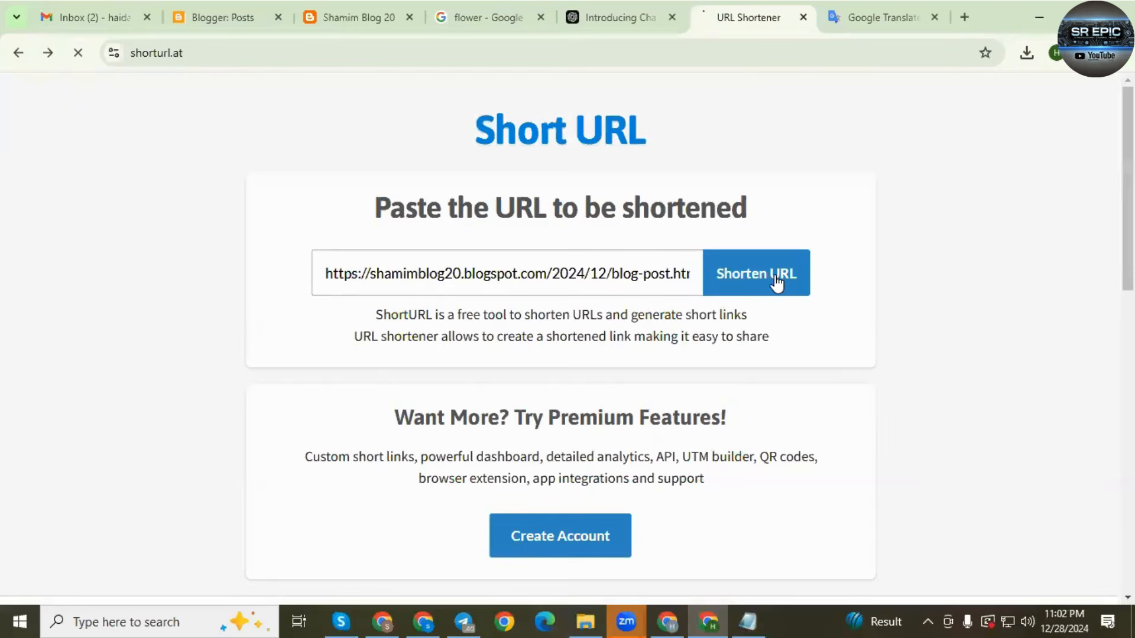
left_click(701, 368)
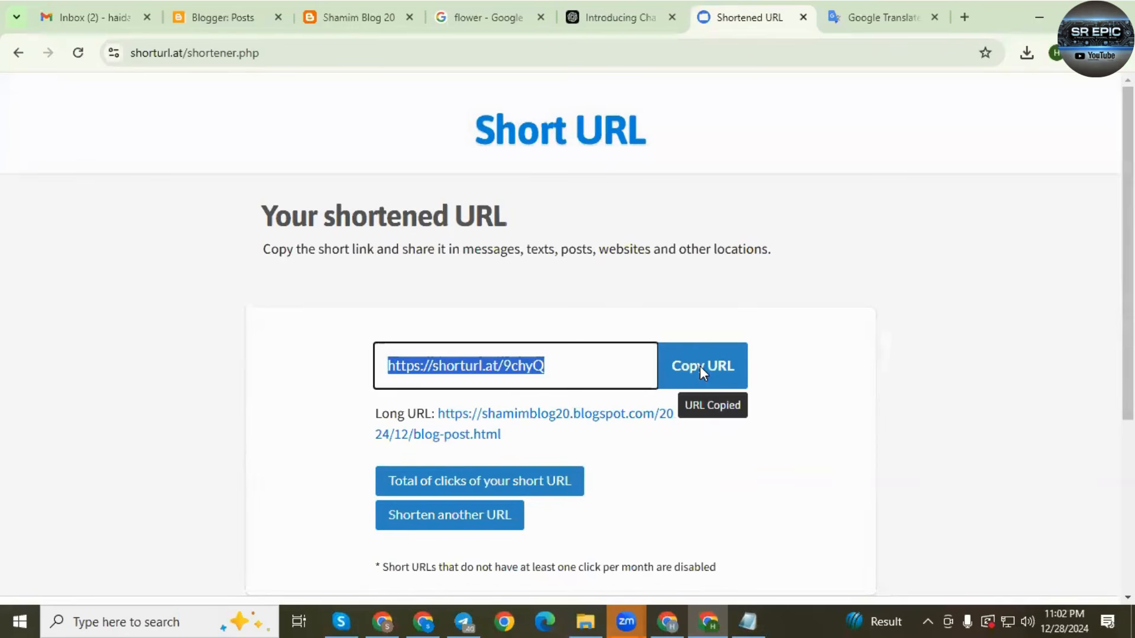
Paste the short link on a new line under the first promotional line in the notes file.
left_click(756, 619)
left_click(225, 264)
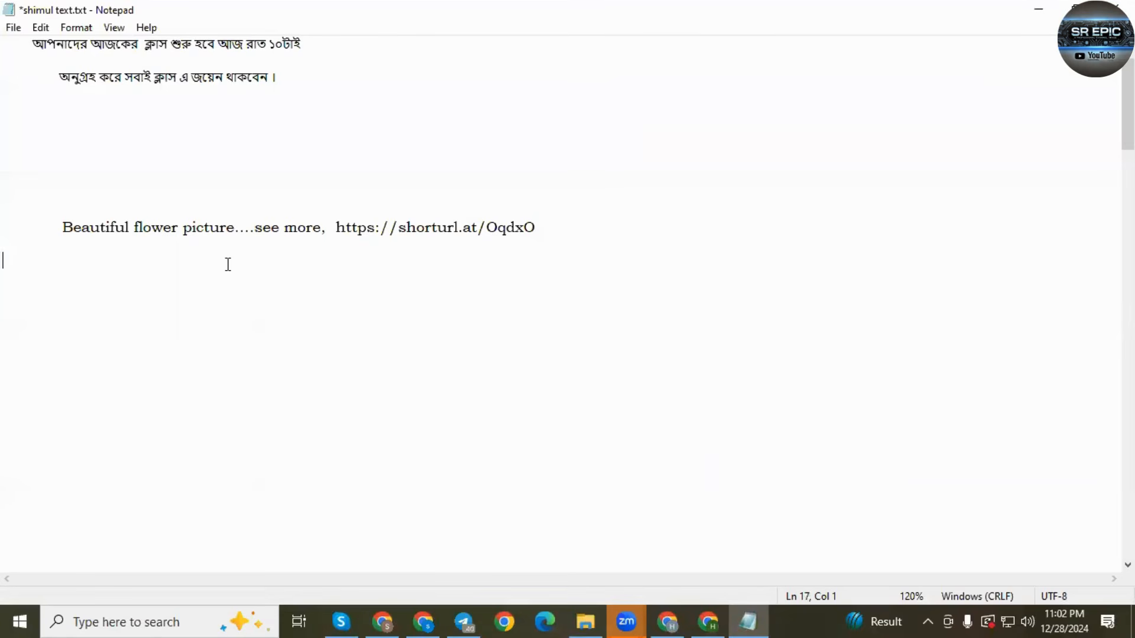
key("ctrl+v")
left_click(17, 256)
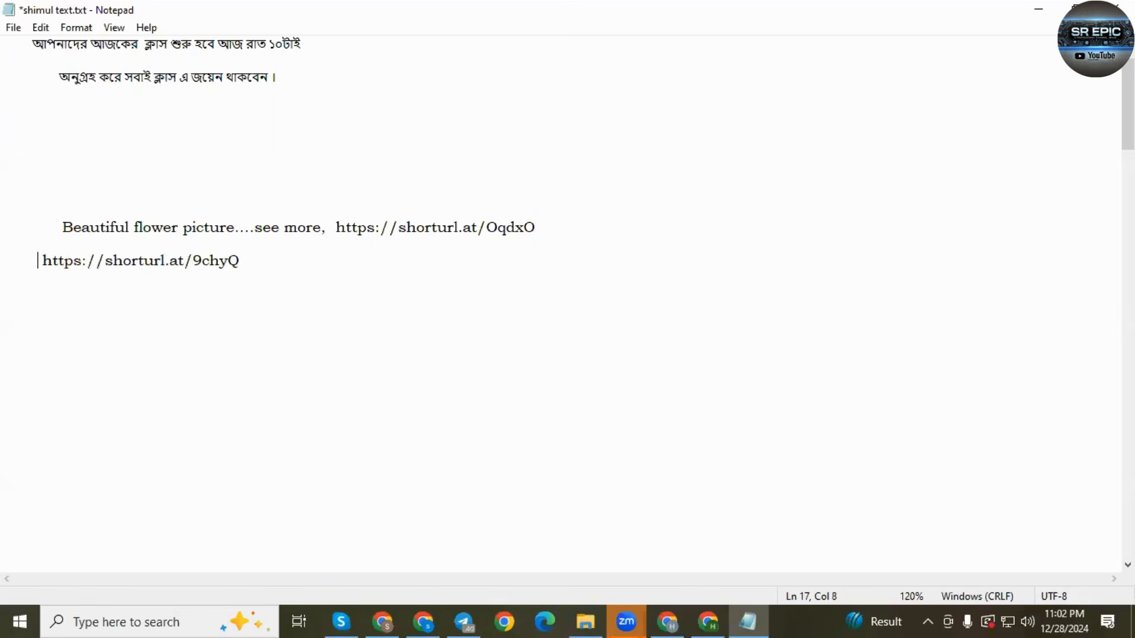
Copy the post's Bengali title and place it before the short link in the notes file.
left_click(712, 620)
left_click(247, 7)
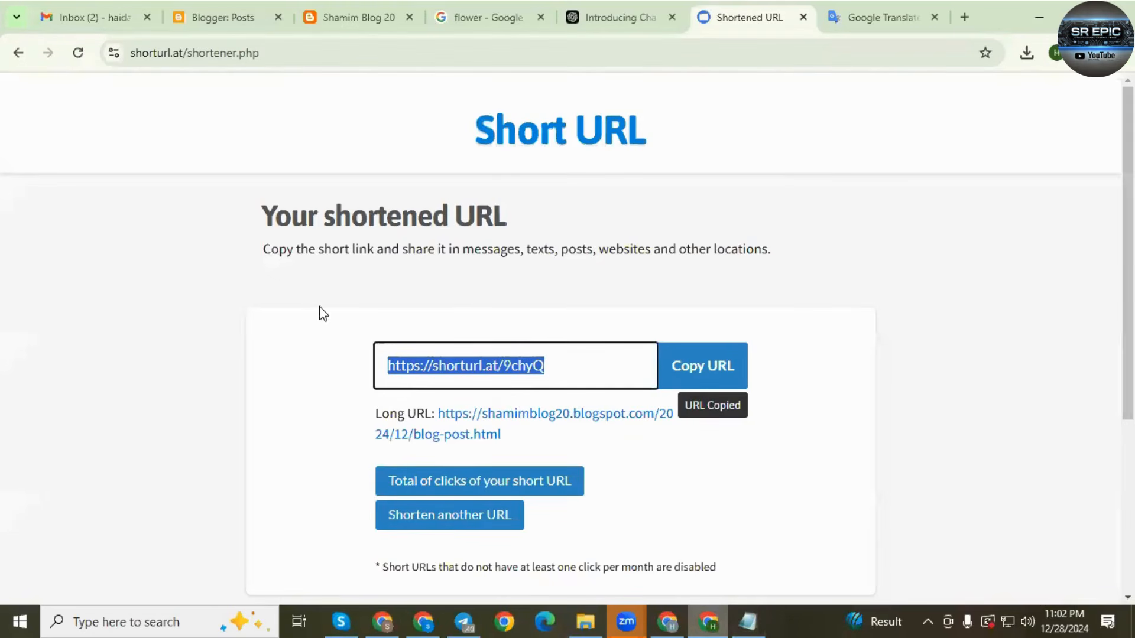
left_click(316, 308)
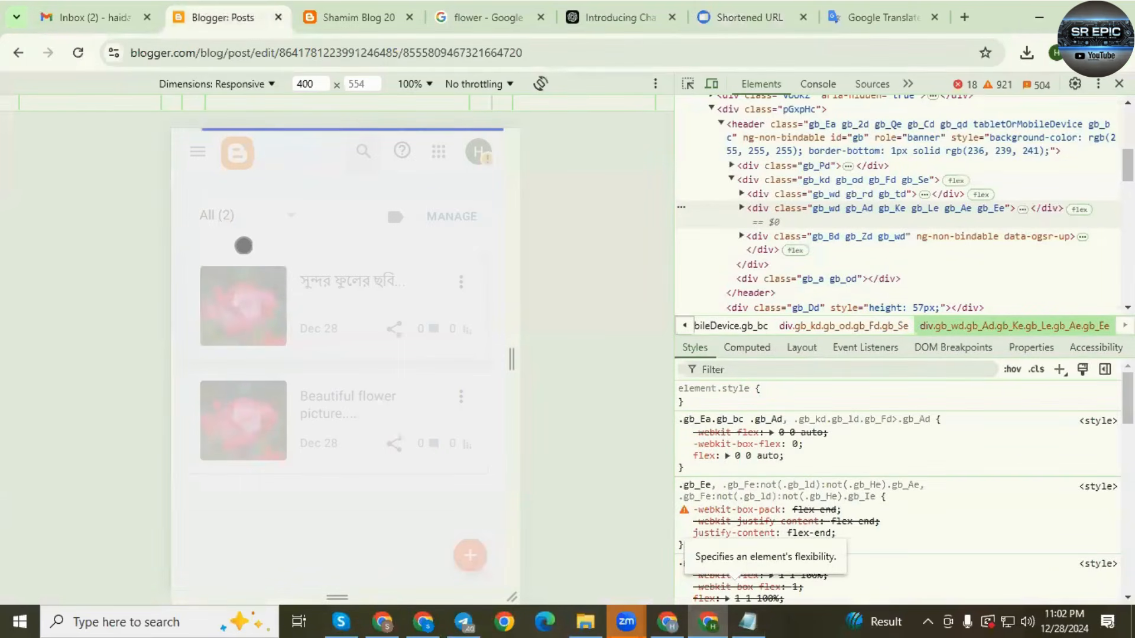
key("ctrl+a")
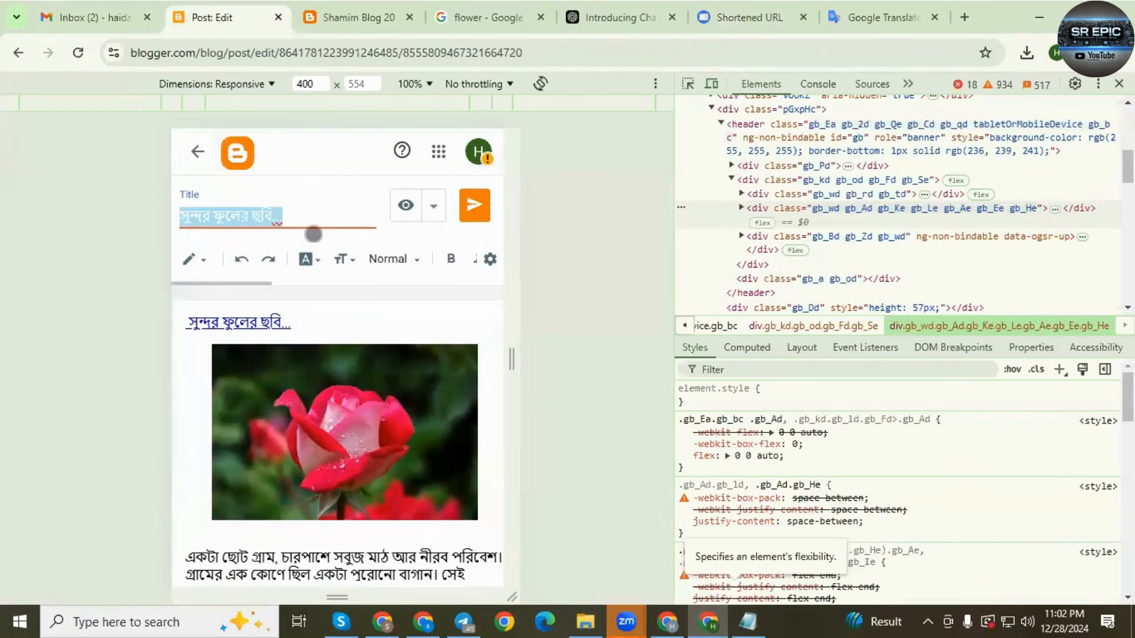
left_click(302, 216)
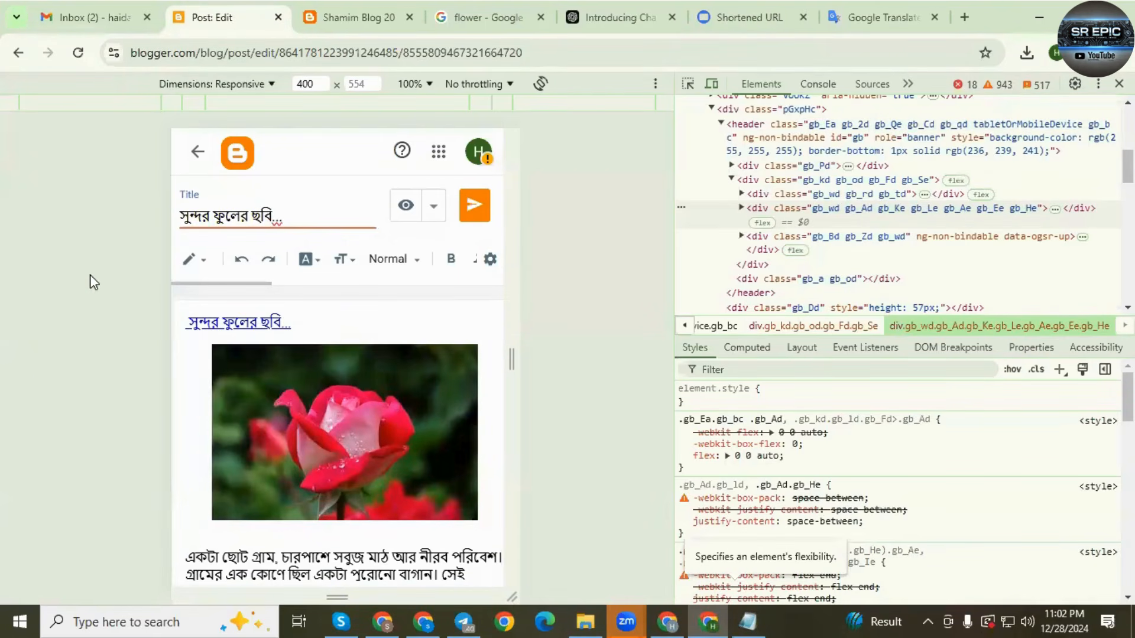
key("alt+Tab")
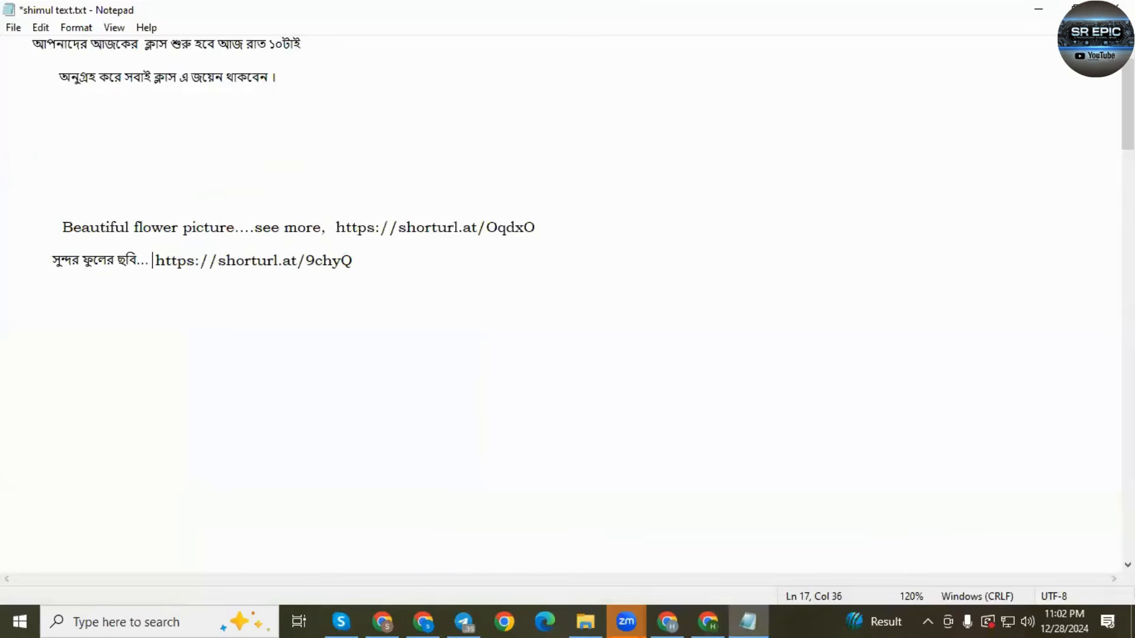
Add 'বিস্তারিত জানতে ক্লিক করন,' between the title and the short link.
type("bista")
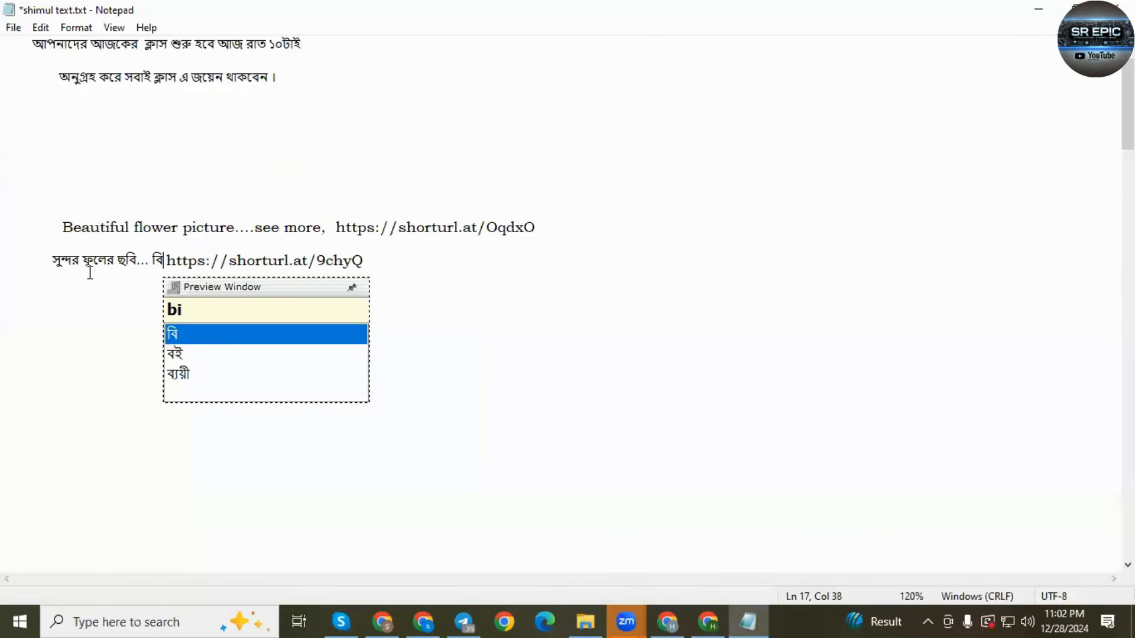
type("rito")
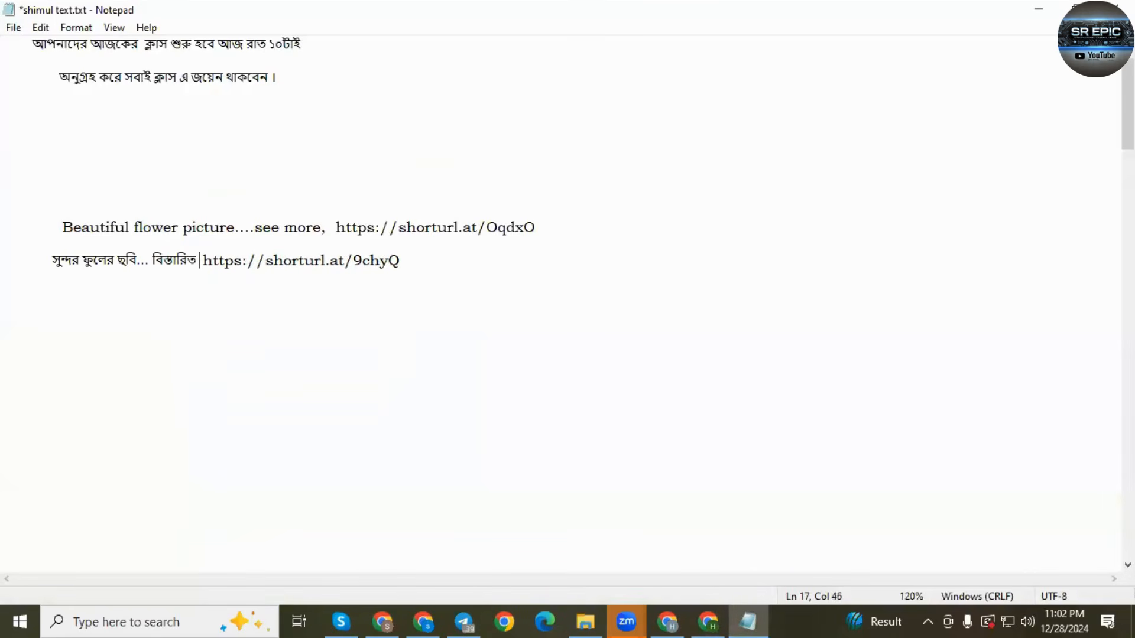
type(" jante ")
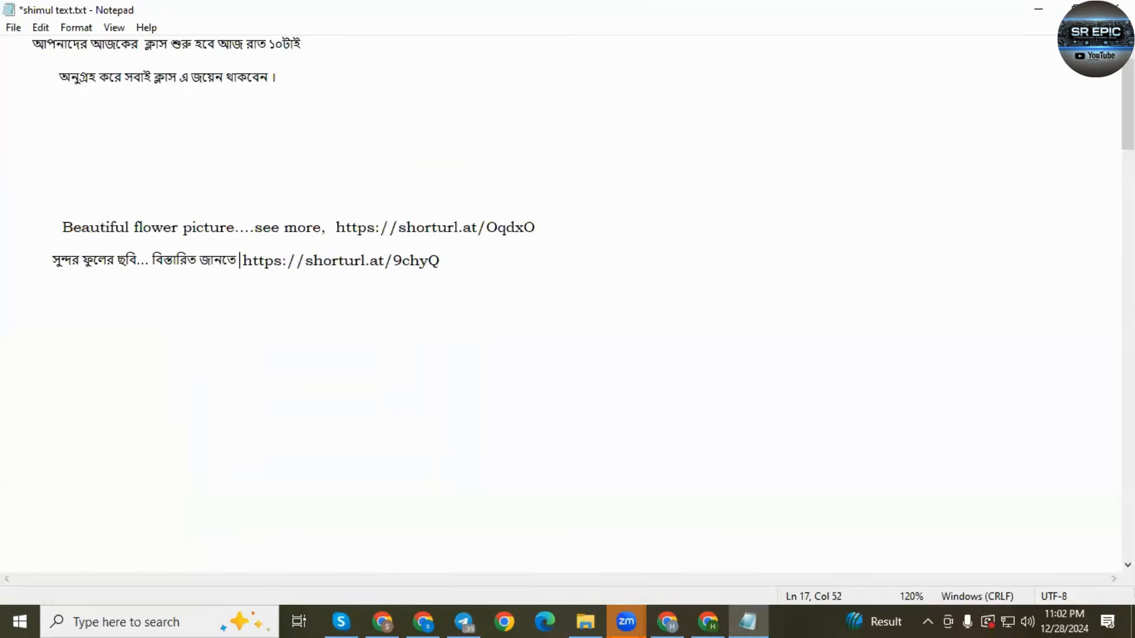
type("click")
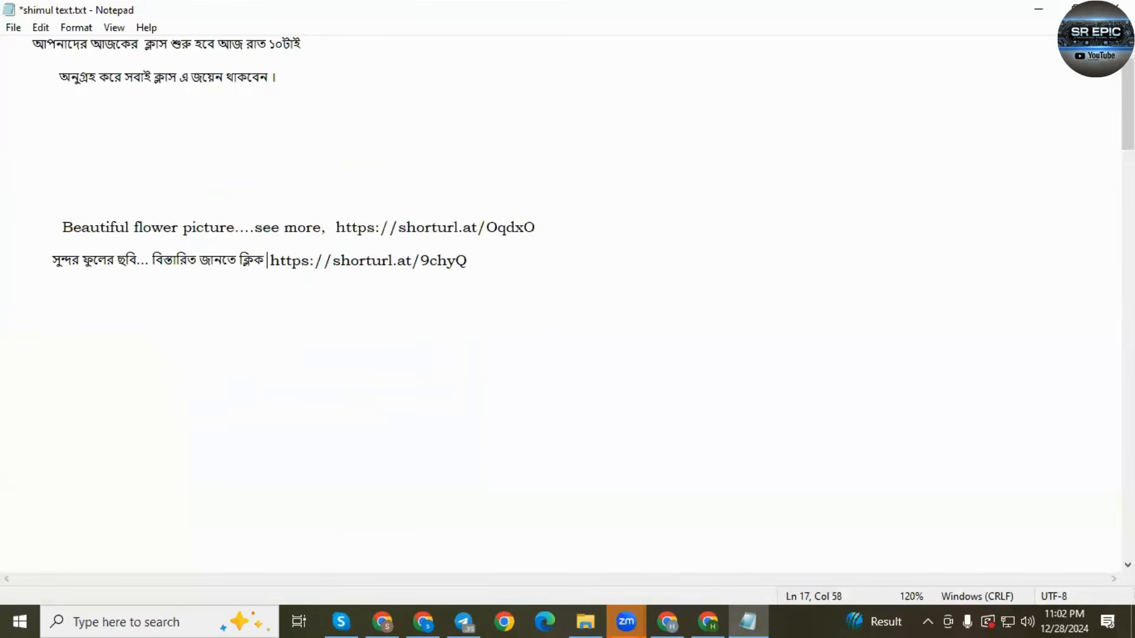
type(" koron")
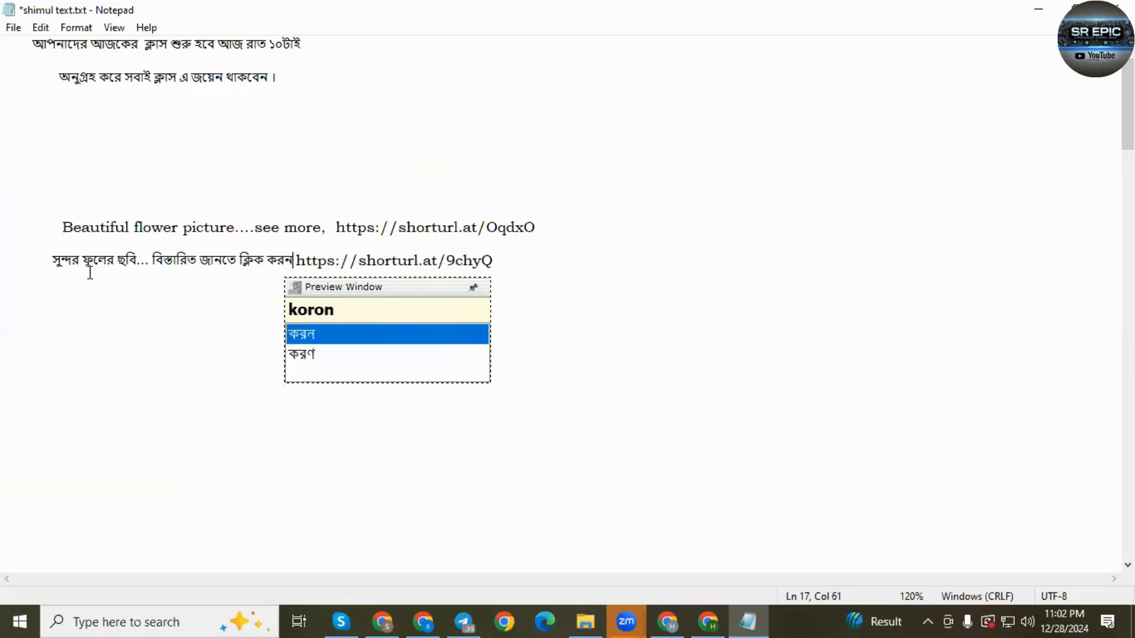
type(",")
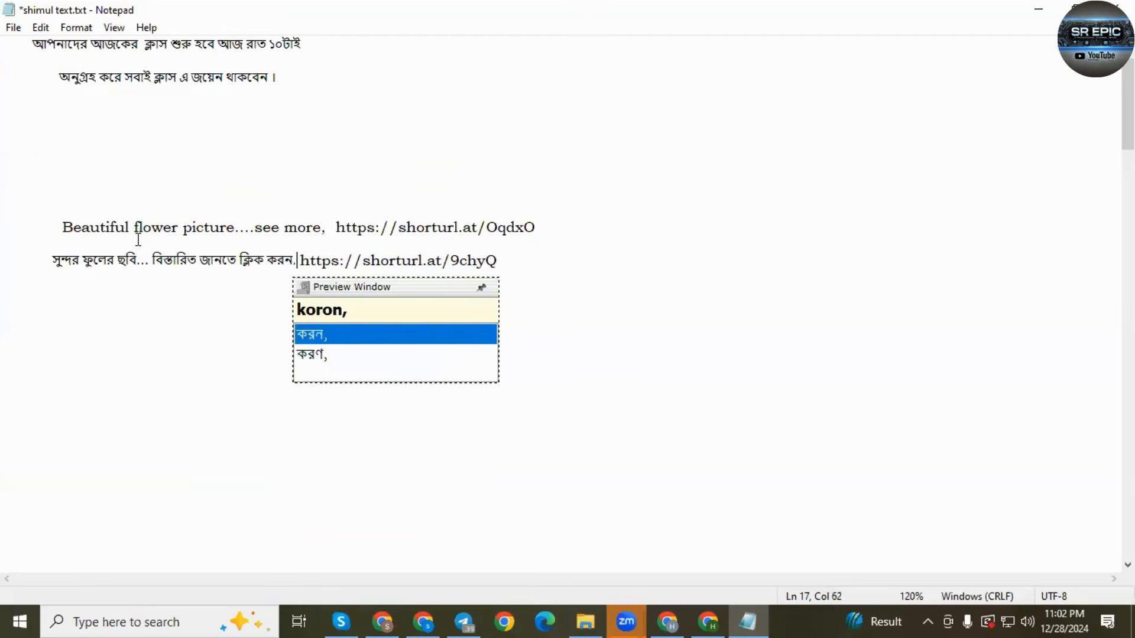
Select each promotional line with its short link in the notes file.
left_click(54, 260)
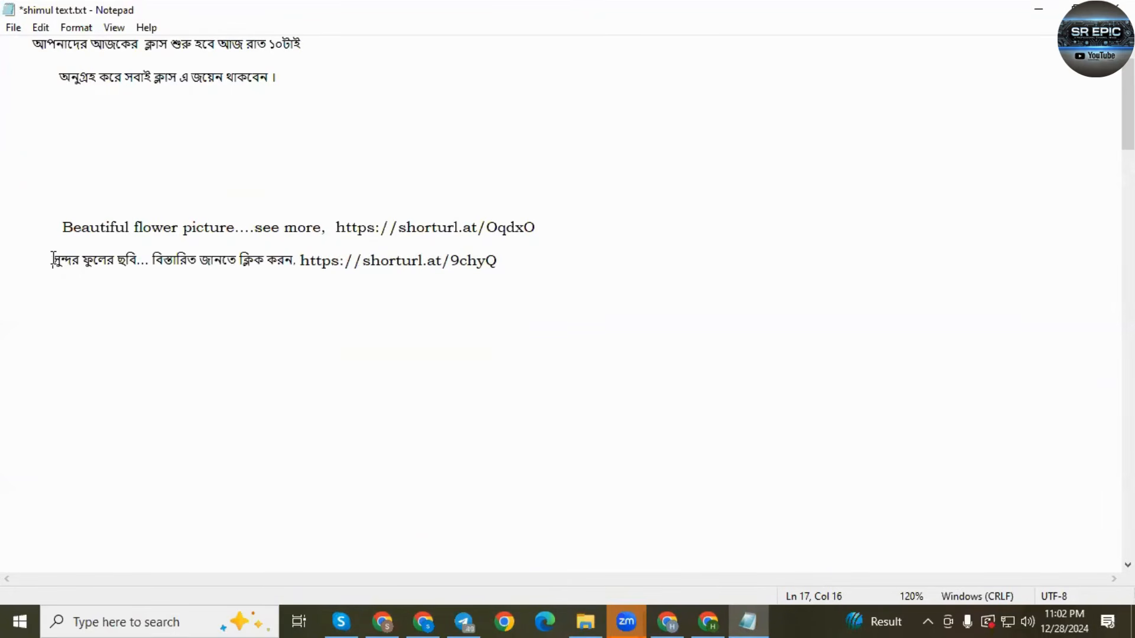
left_click_drag(520, 260, 58, 260)
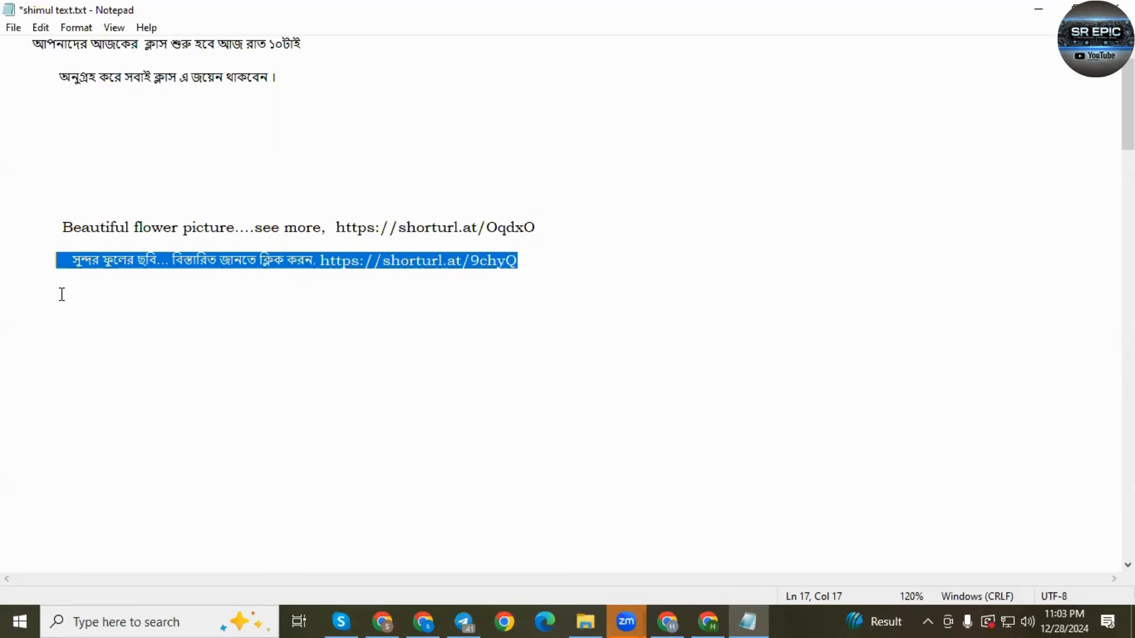
left_click_drag(547, 225, 62, 224)
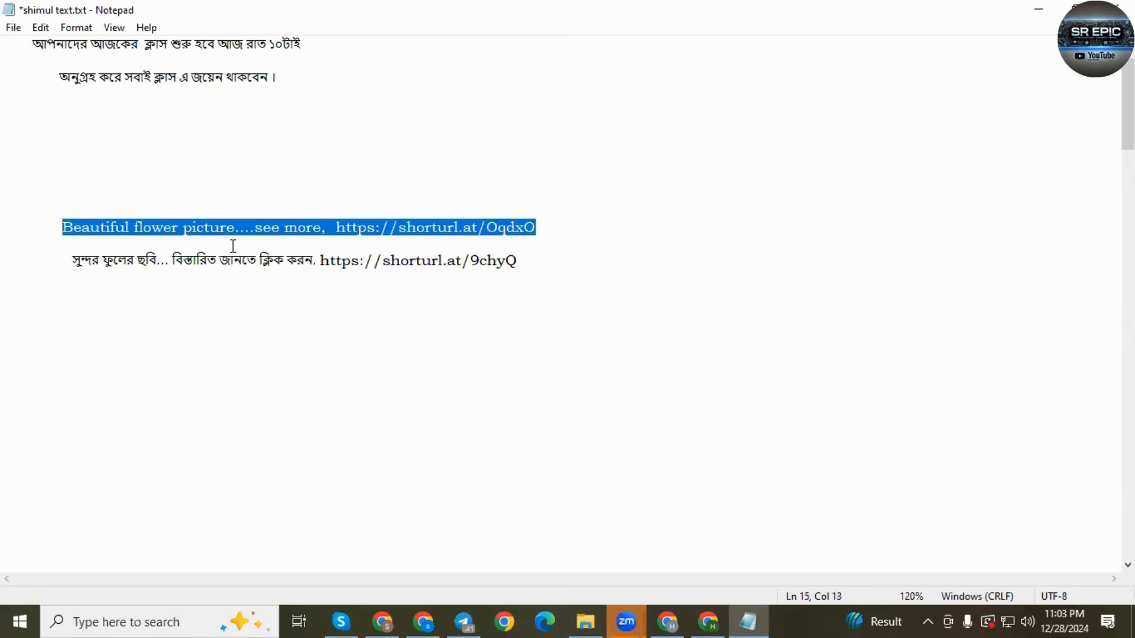
left_click_drag(525, 261, 70, 257)
left_click(211, 292)
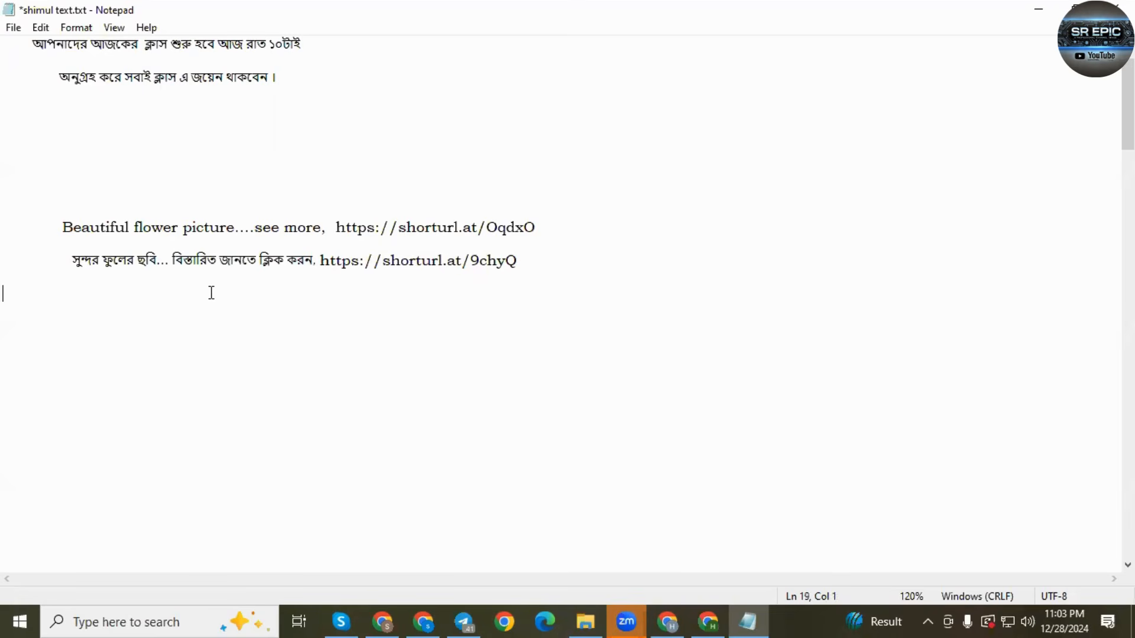
left_click_drag(535, 227, 64, 220)
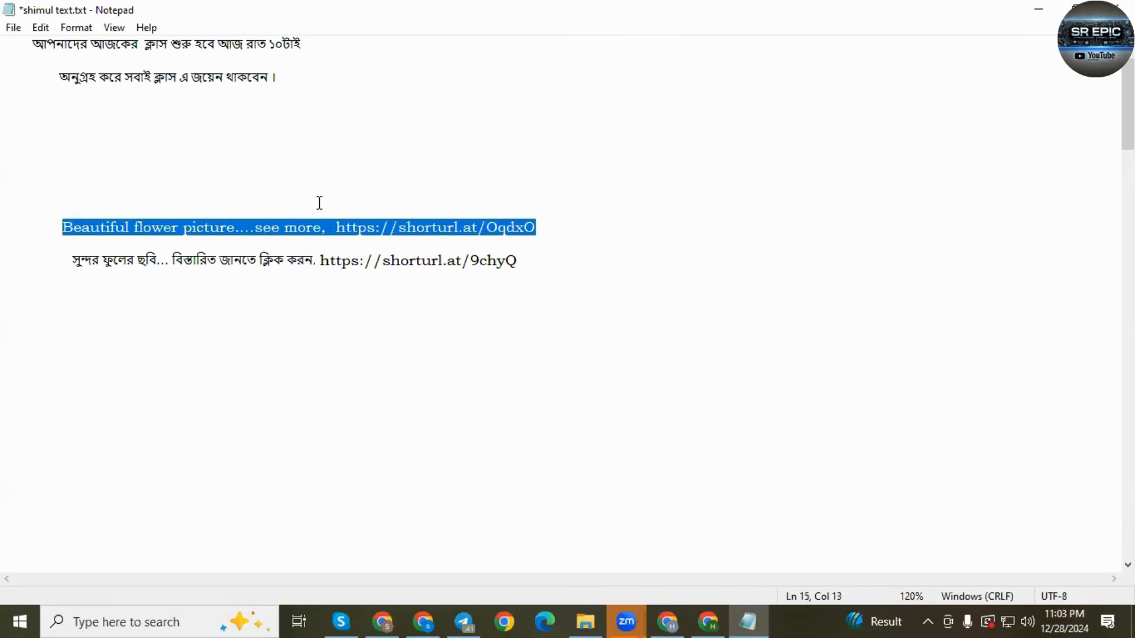